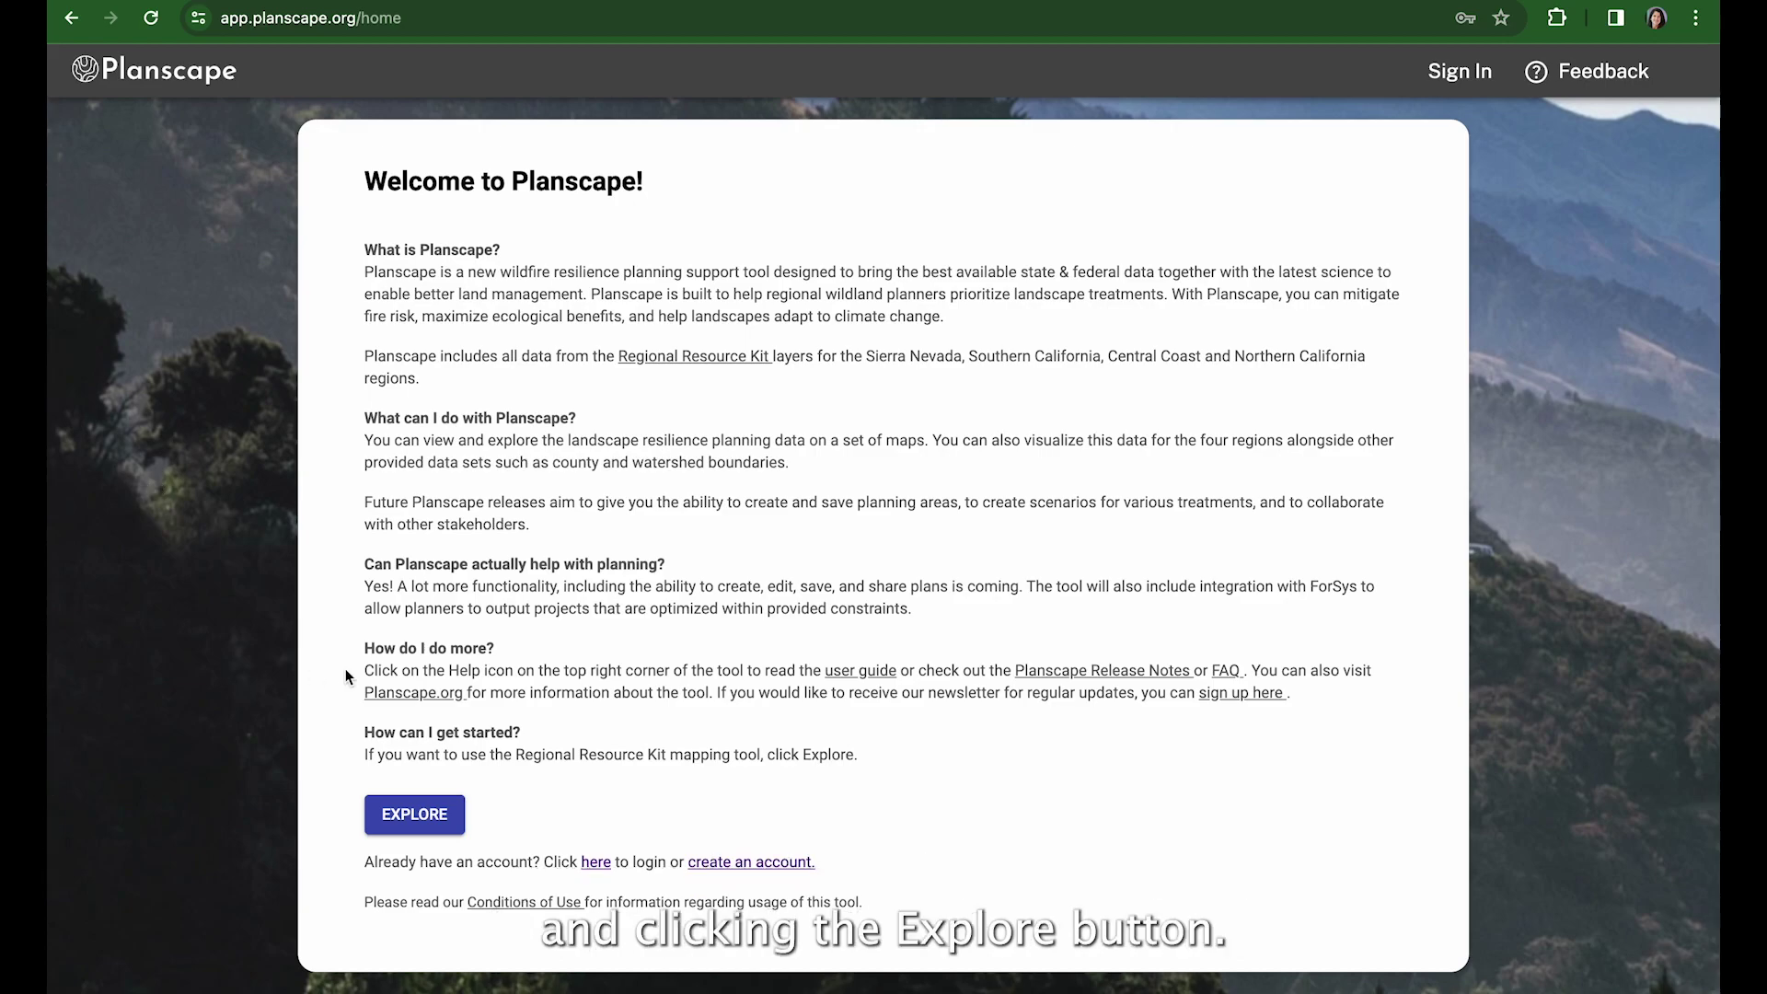
- Open the map explorer and choose Sierra Nevada as the region
left_click(413, 815)
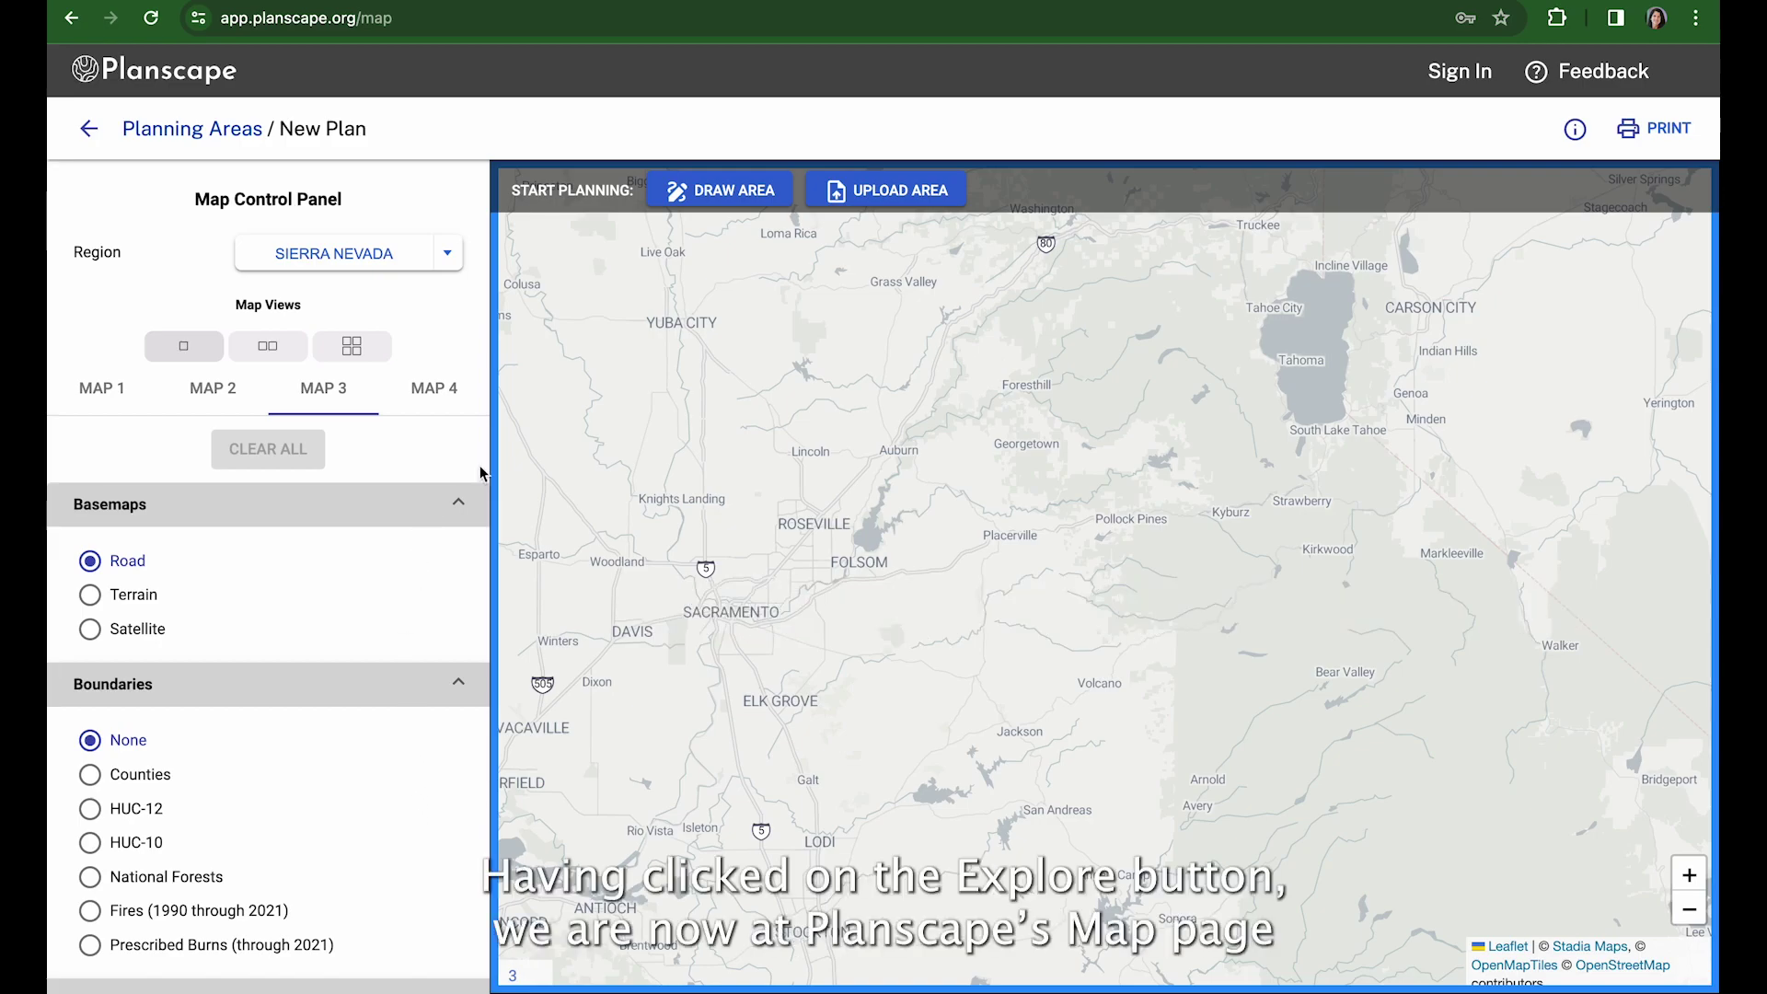
left_click(450, 259)
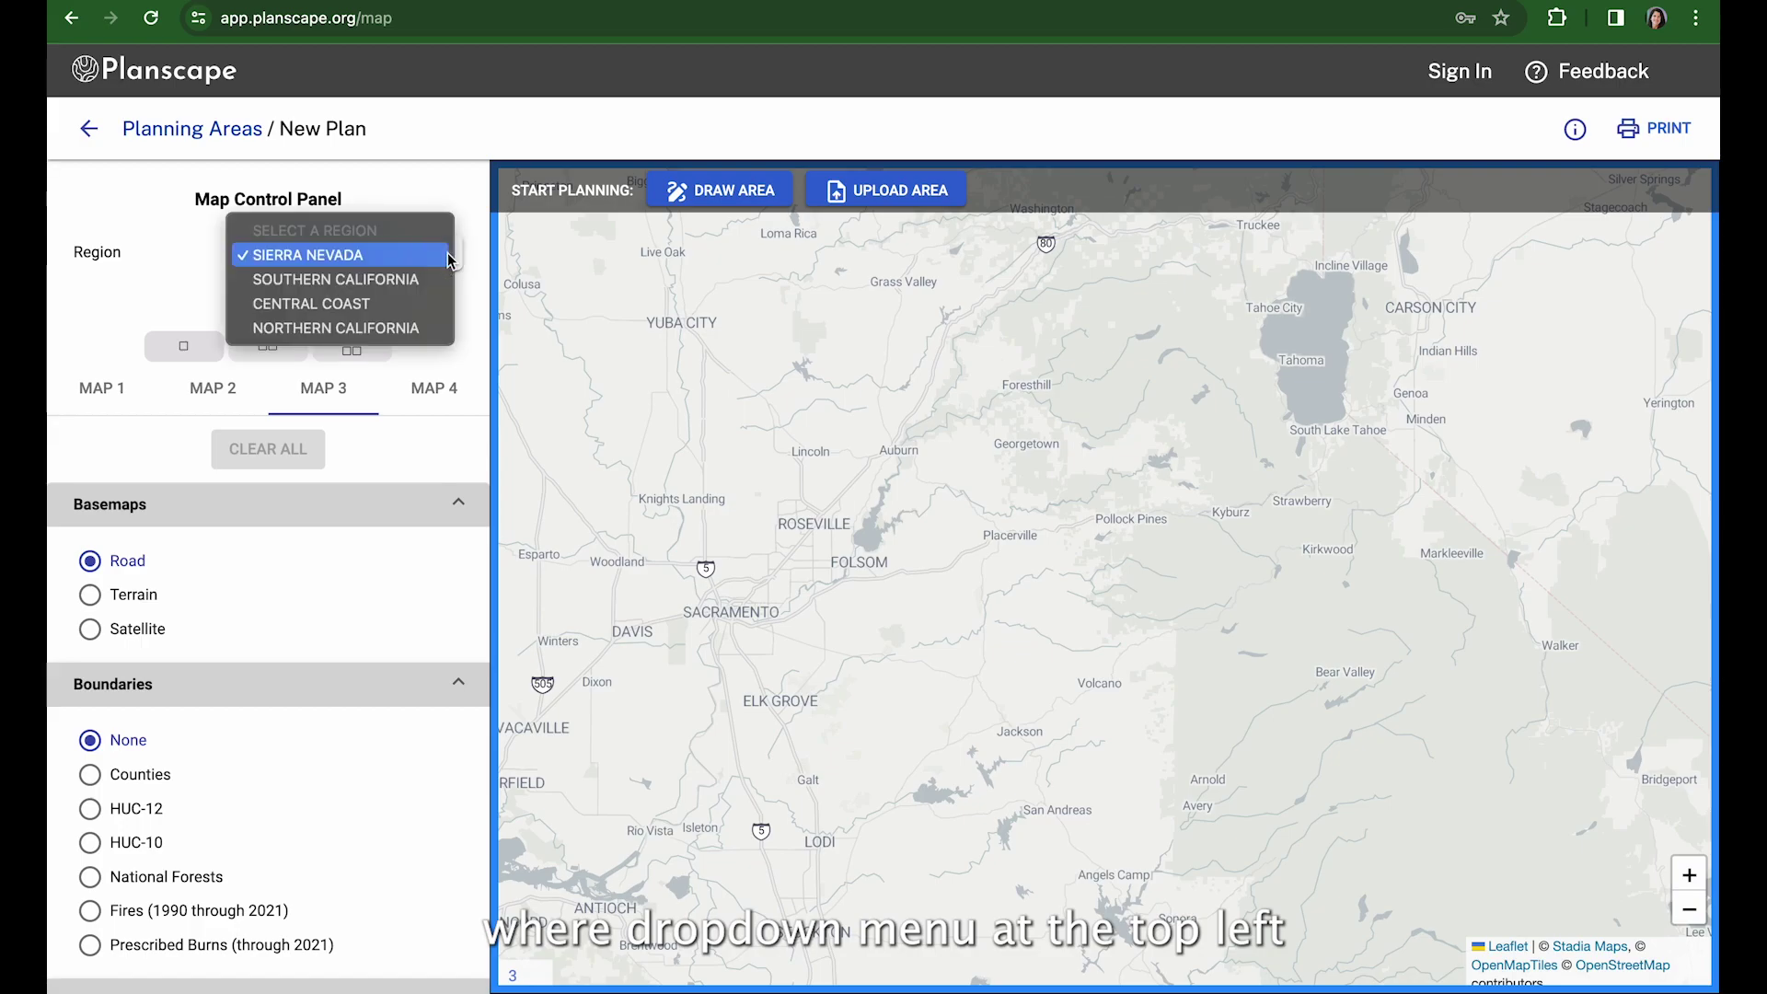
left_click(364, 257)
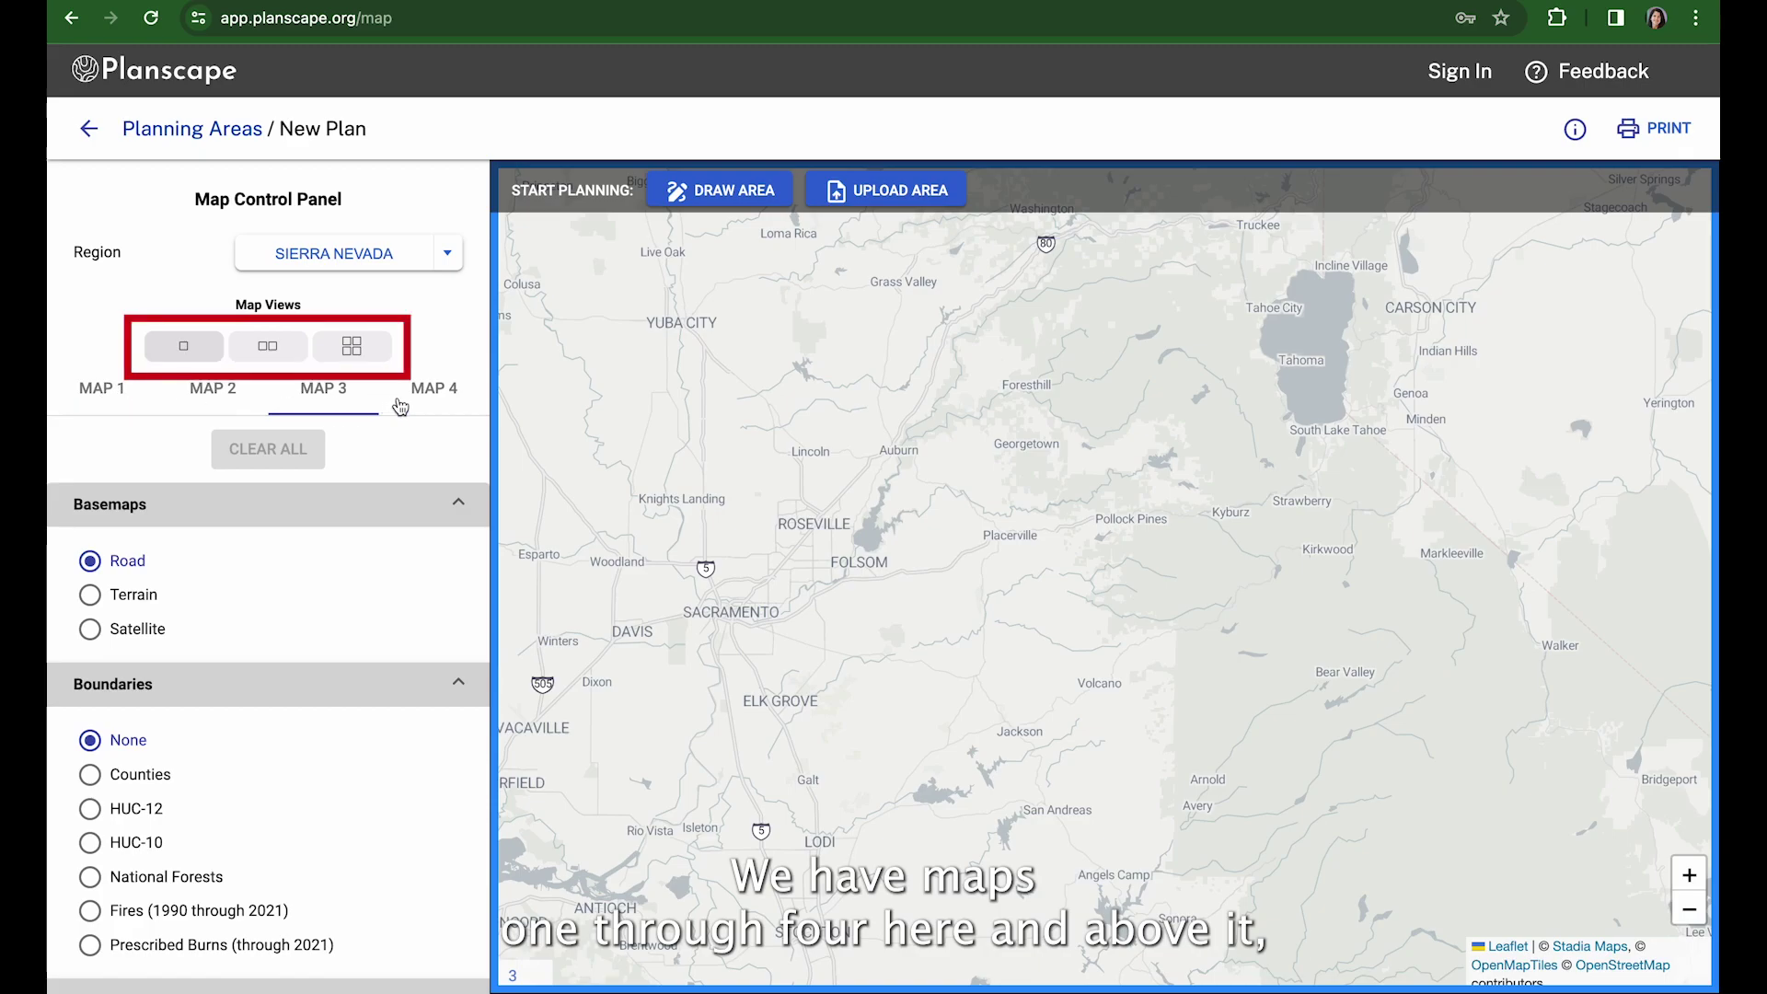
- Examine the Stand Density Index shading and 1990–2021 fire outlines on map 1 at different scales
left_click(90, 391)
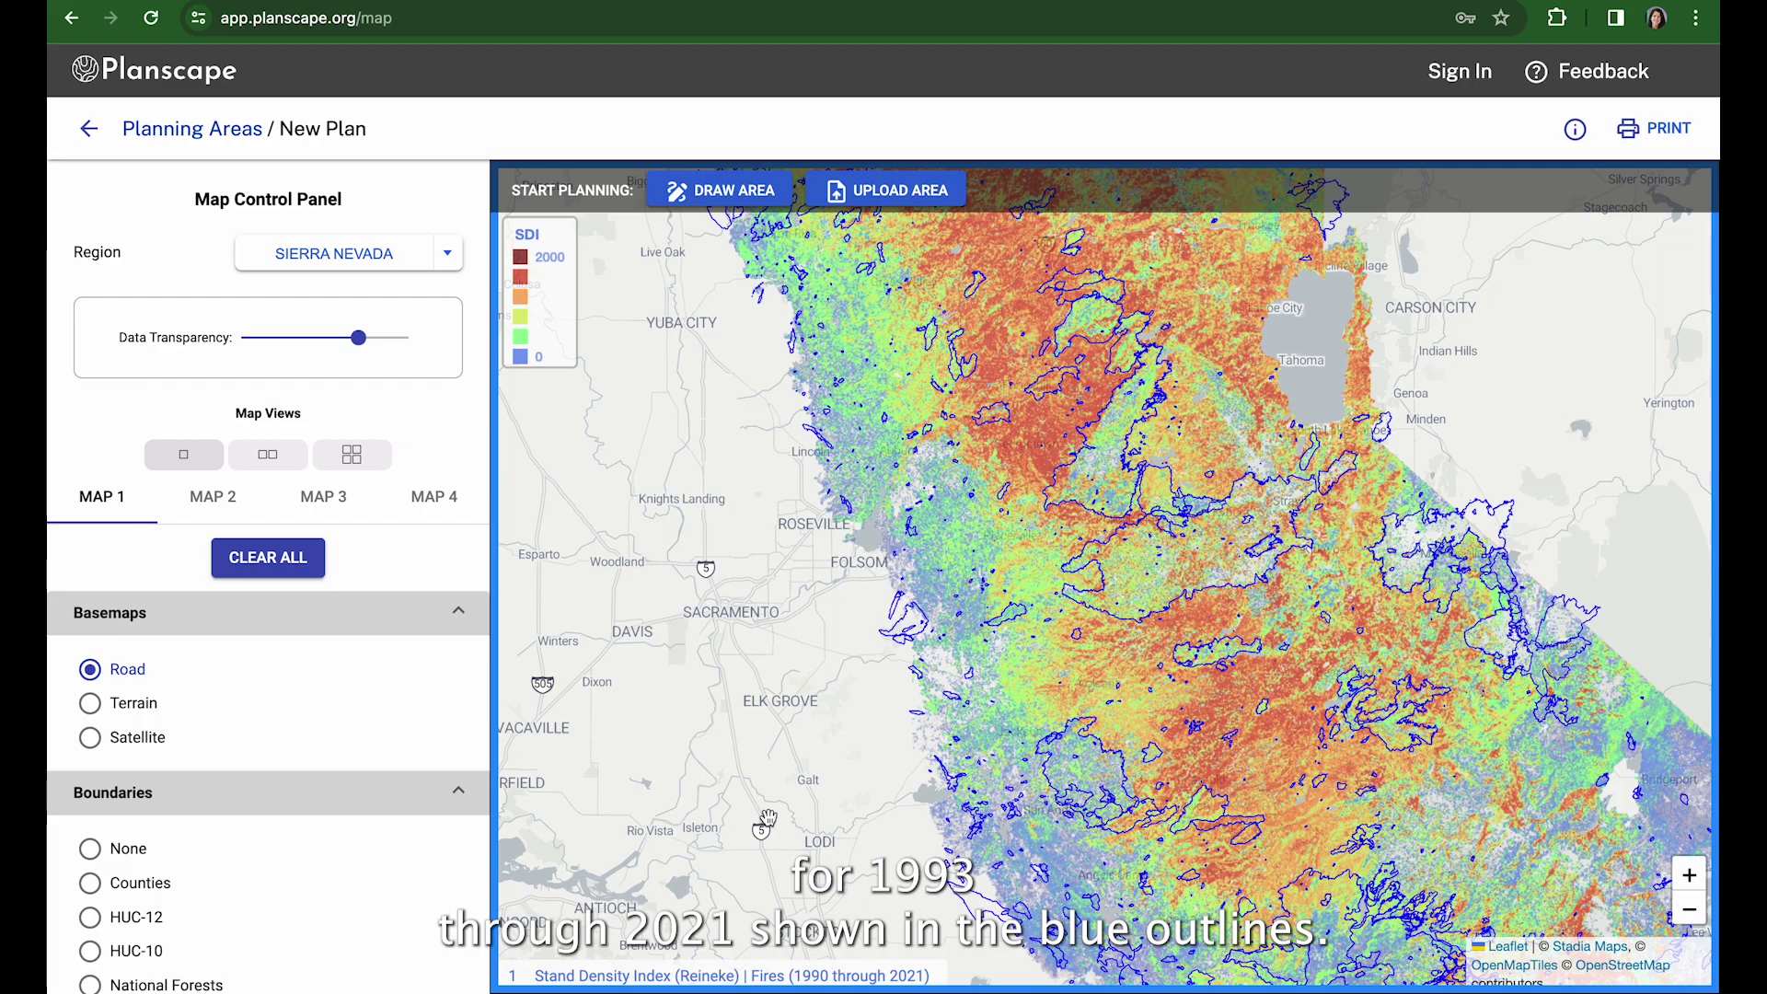
scroll(340, 943, "down", 2)
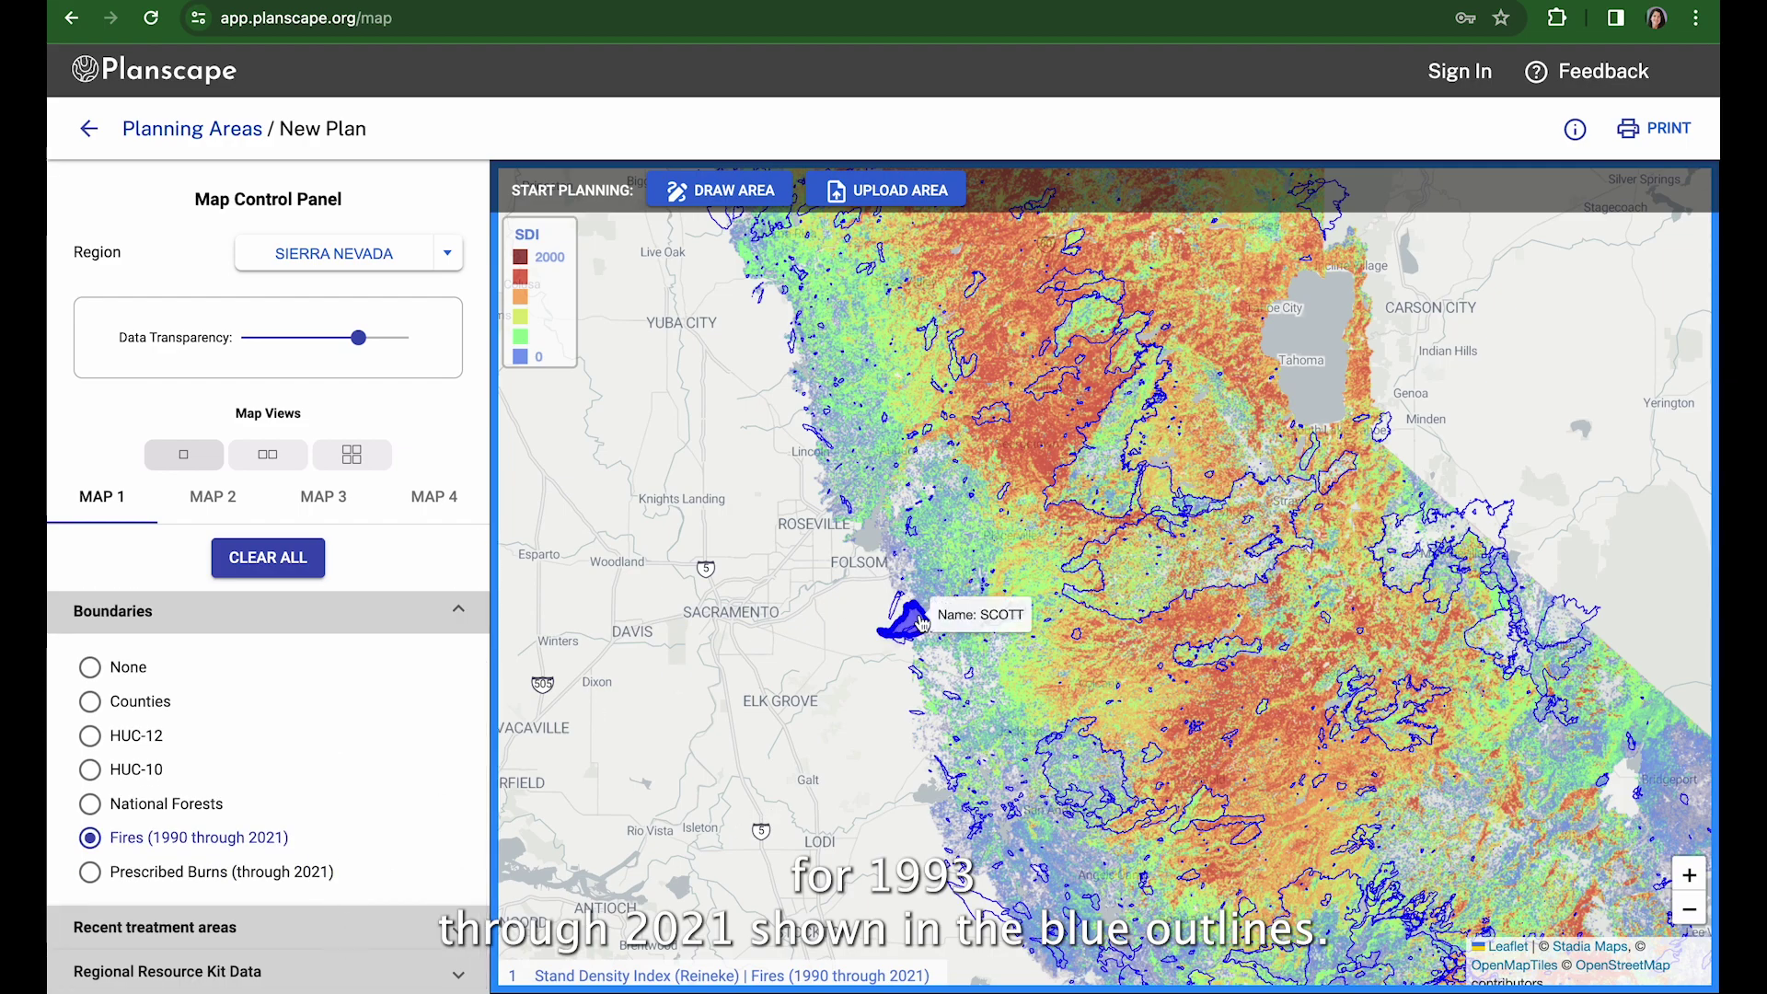
mouse_move(1128, 414)
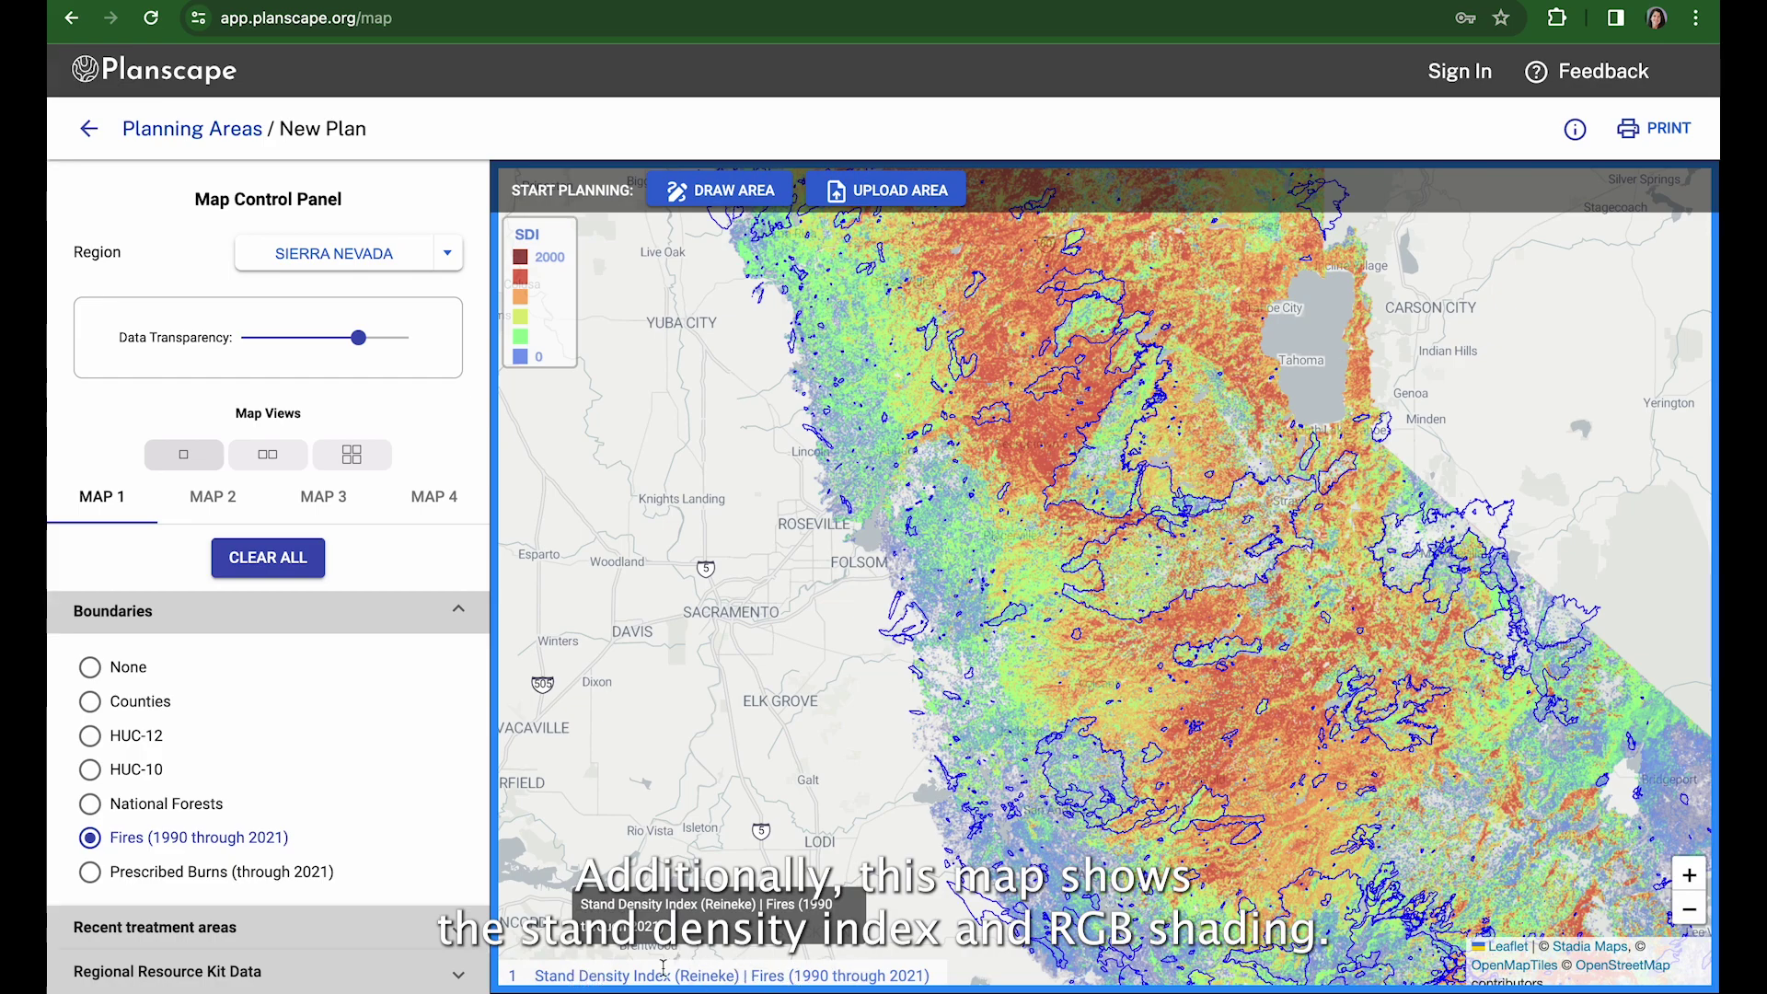
left_click(1691, 913)
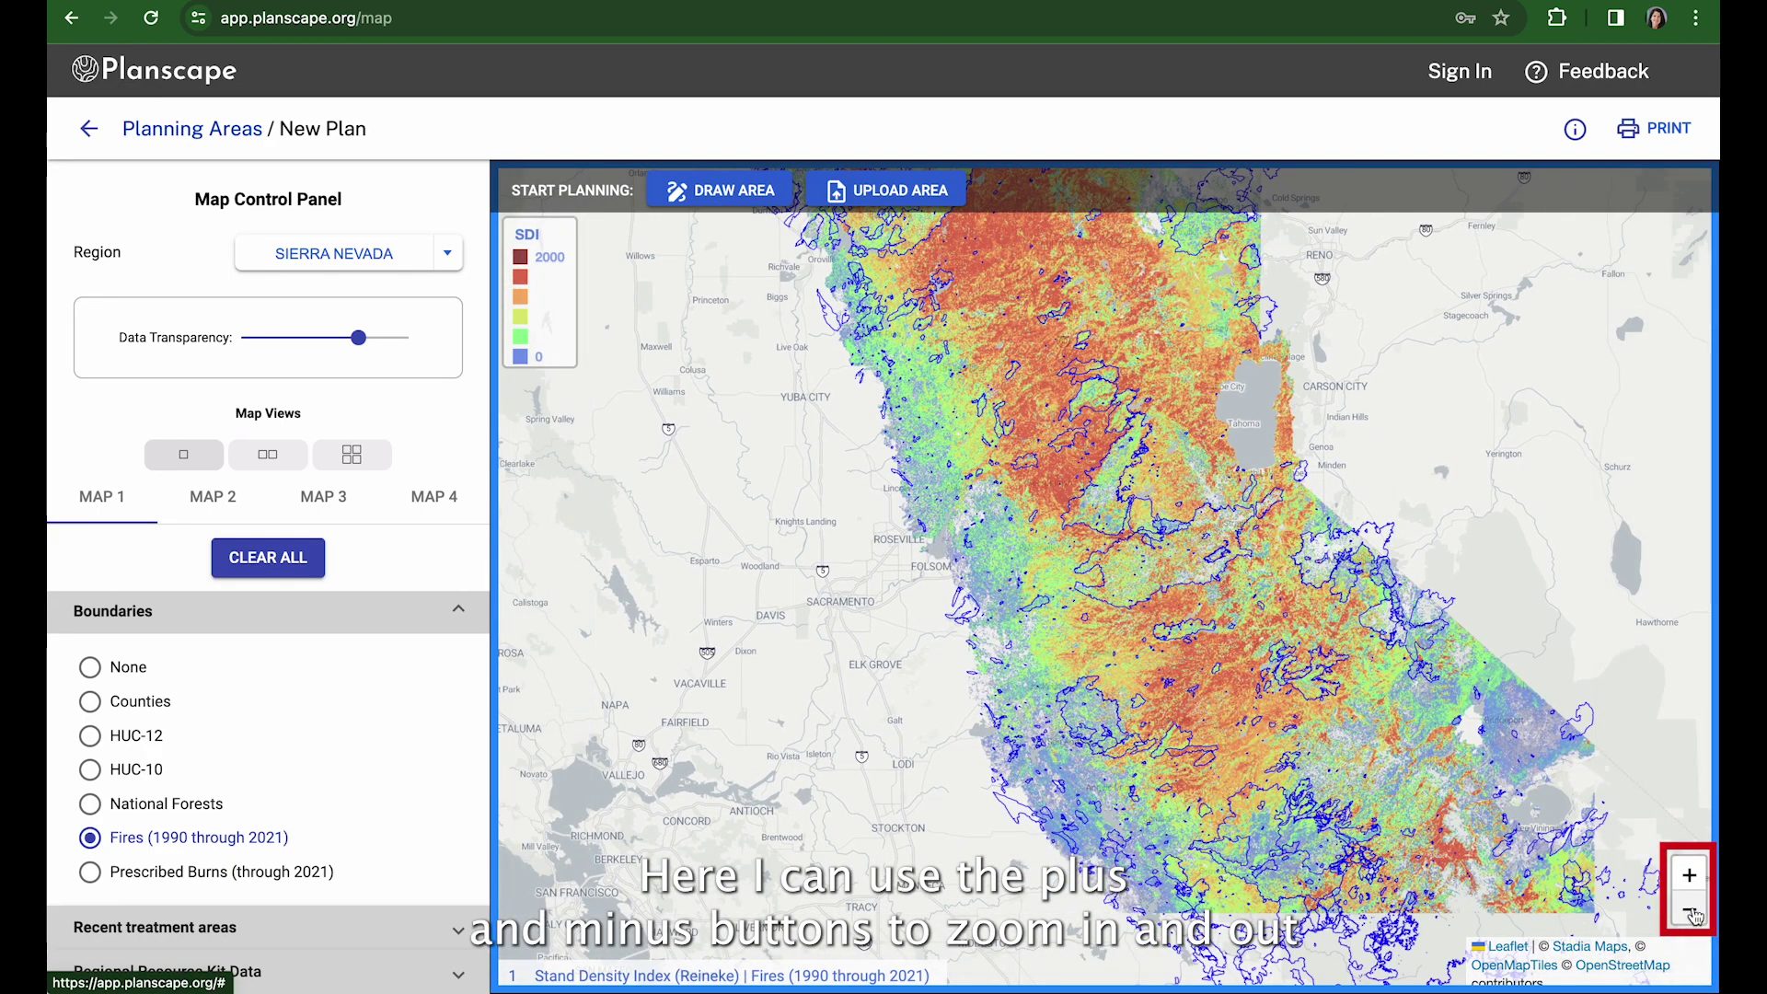
left_click(1690, 875)
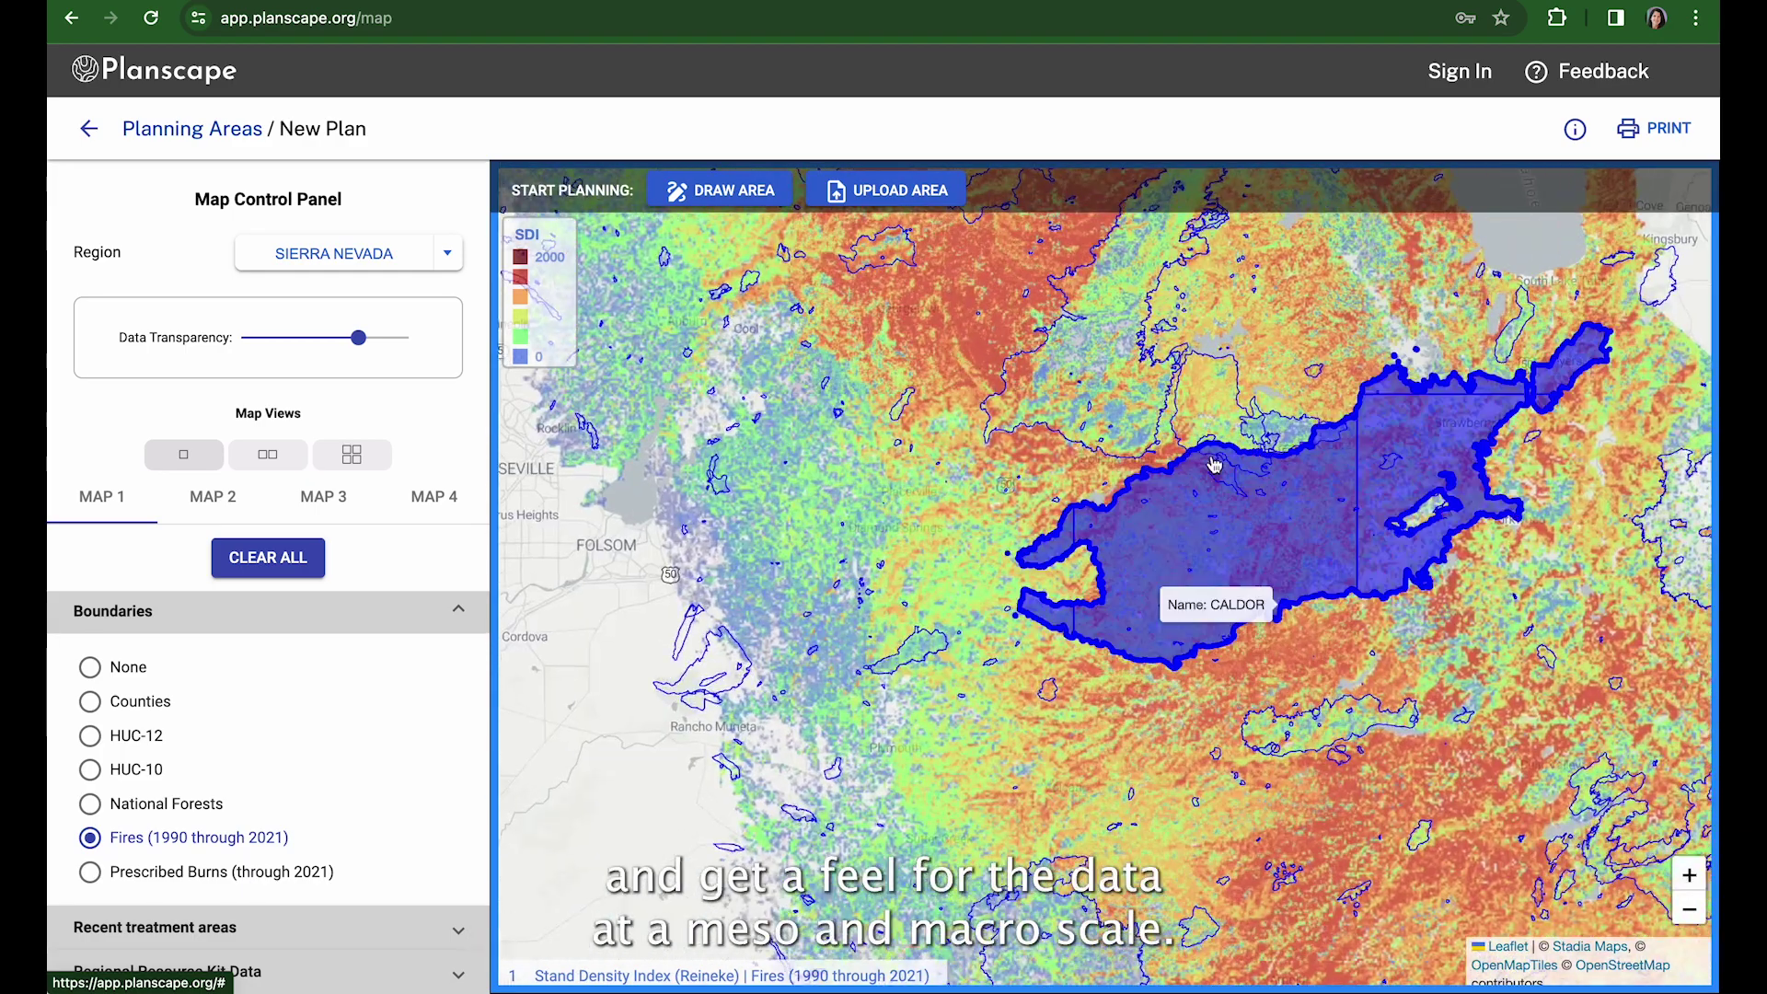
scroll(1064, 422, "up", 1)
left_click_drag(1188, 459, 992, 937)
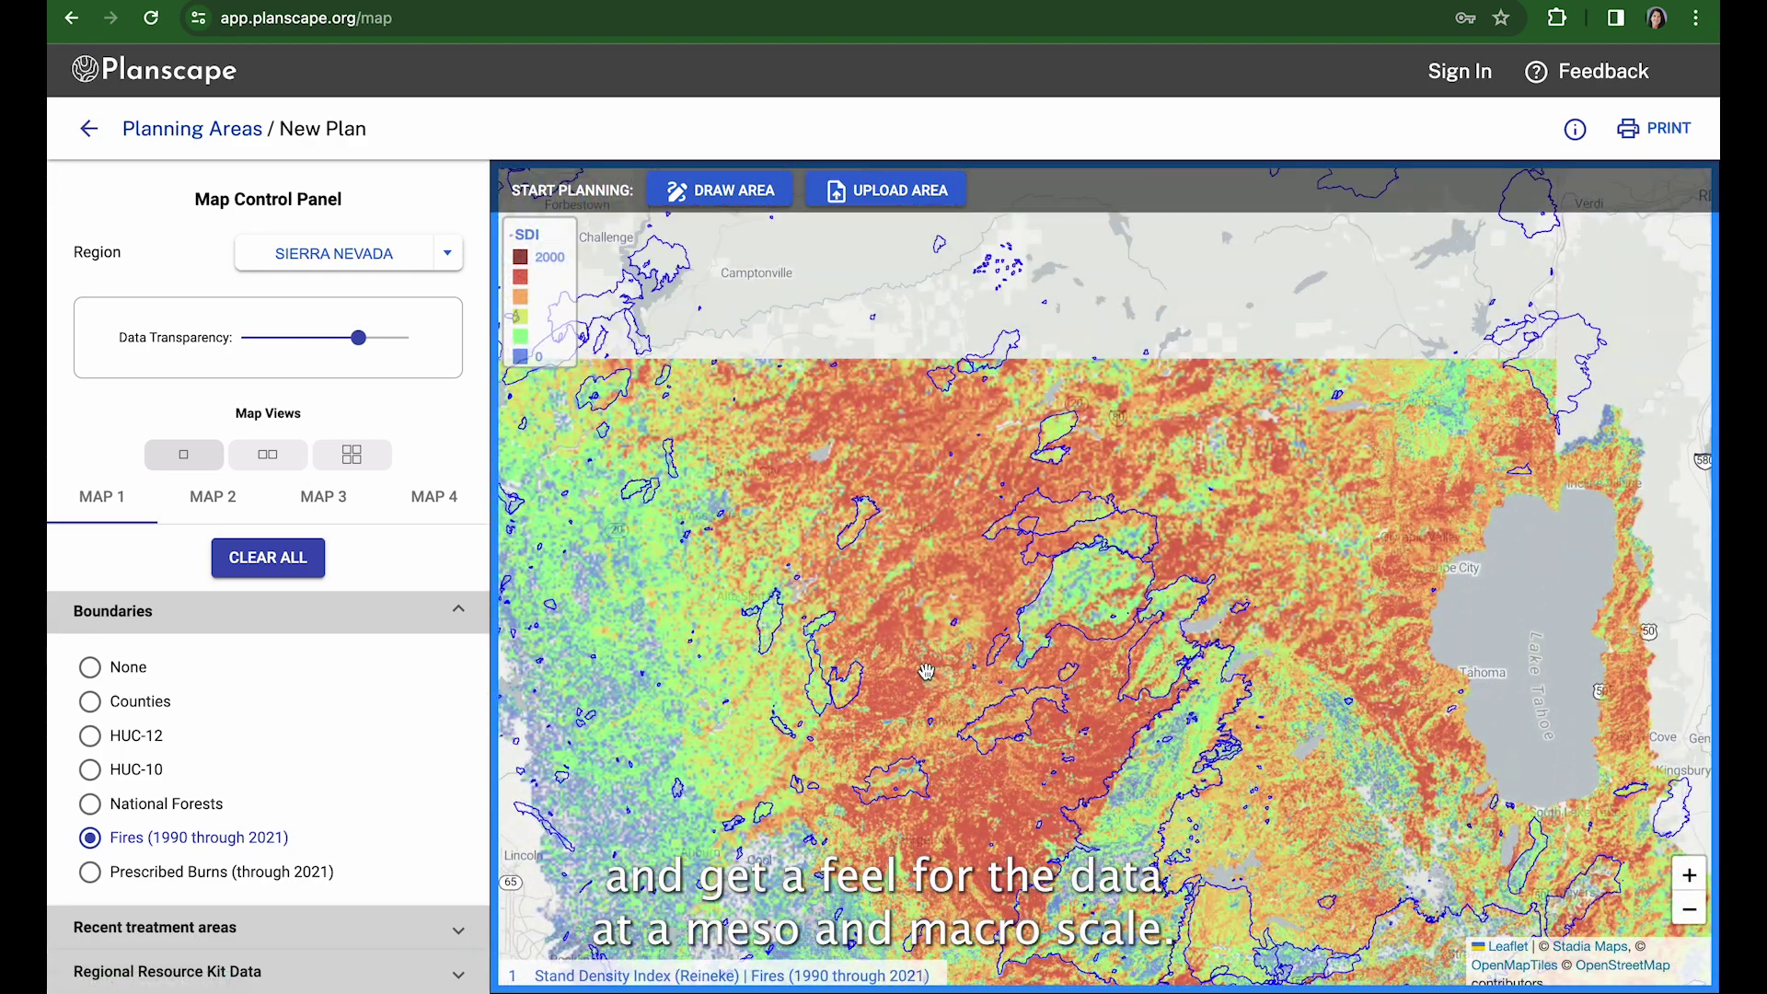
left_click_drag(829, 644, 773, 819)
- Review the data and boundary layers set on map 2 and map 4
left_click(203, 502)
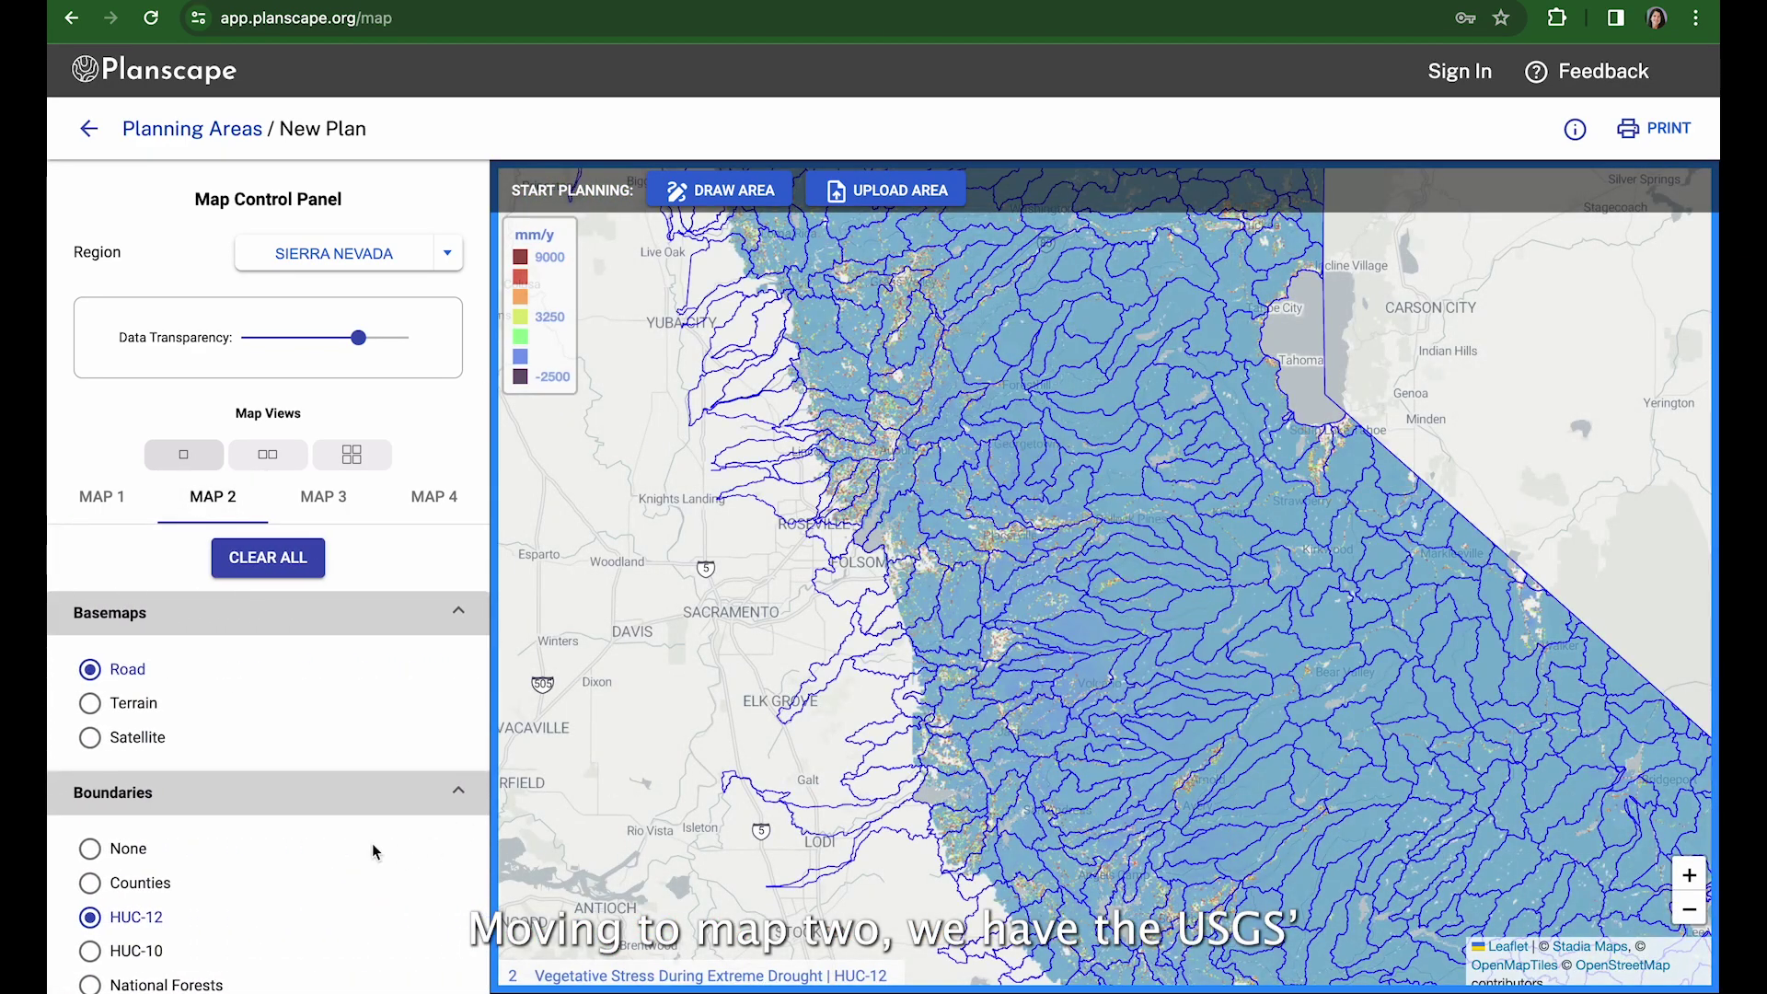
scroll(262, 952, "down", 2)
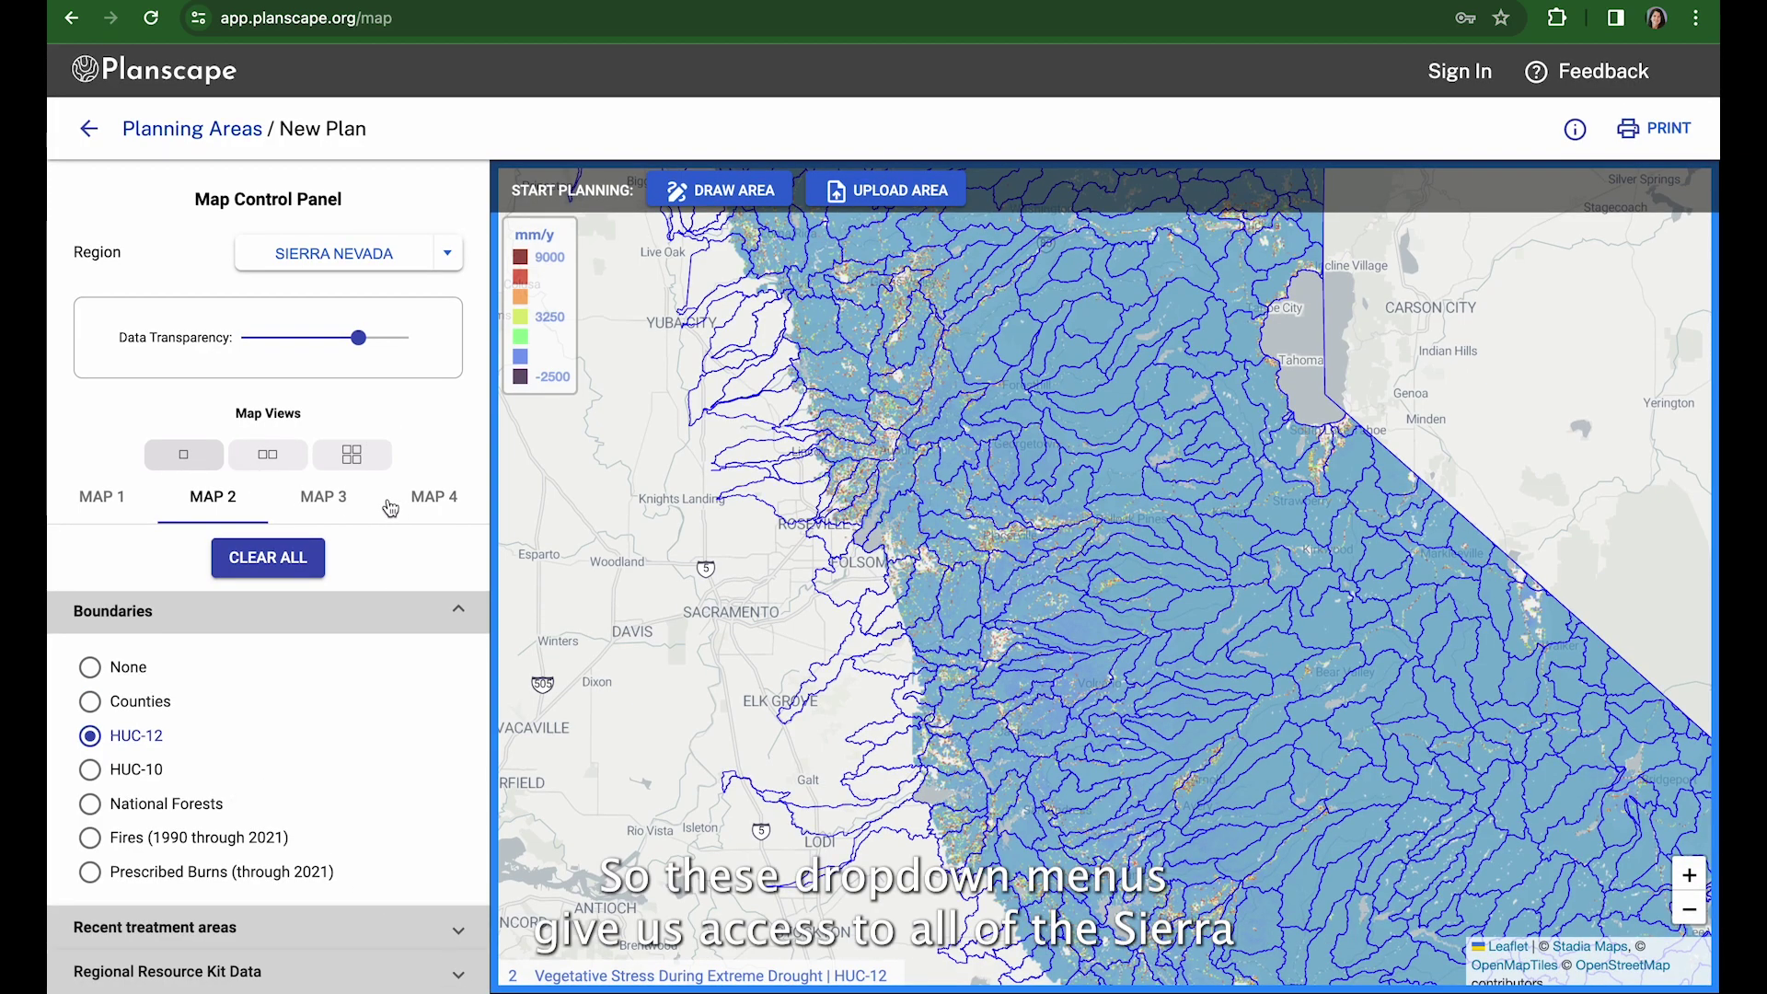
left_click(433, 498)
scroll(371, 843, "down", 1)
scroll(372, 852, "down", 1)
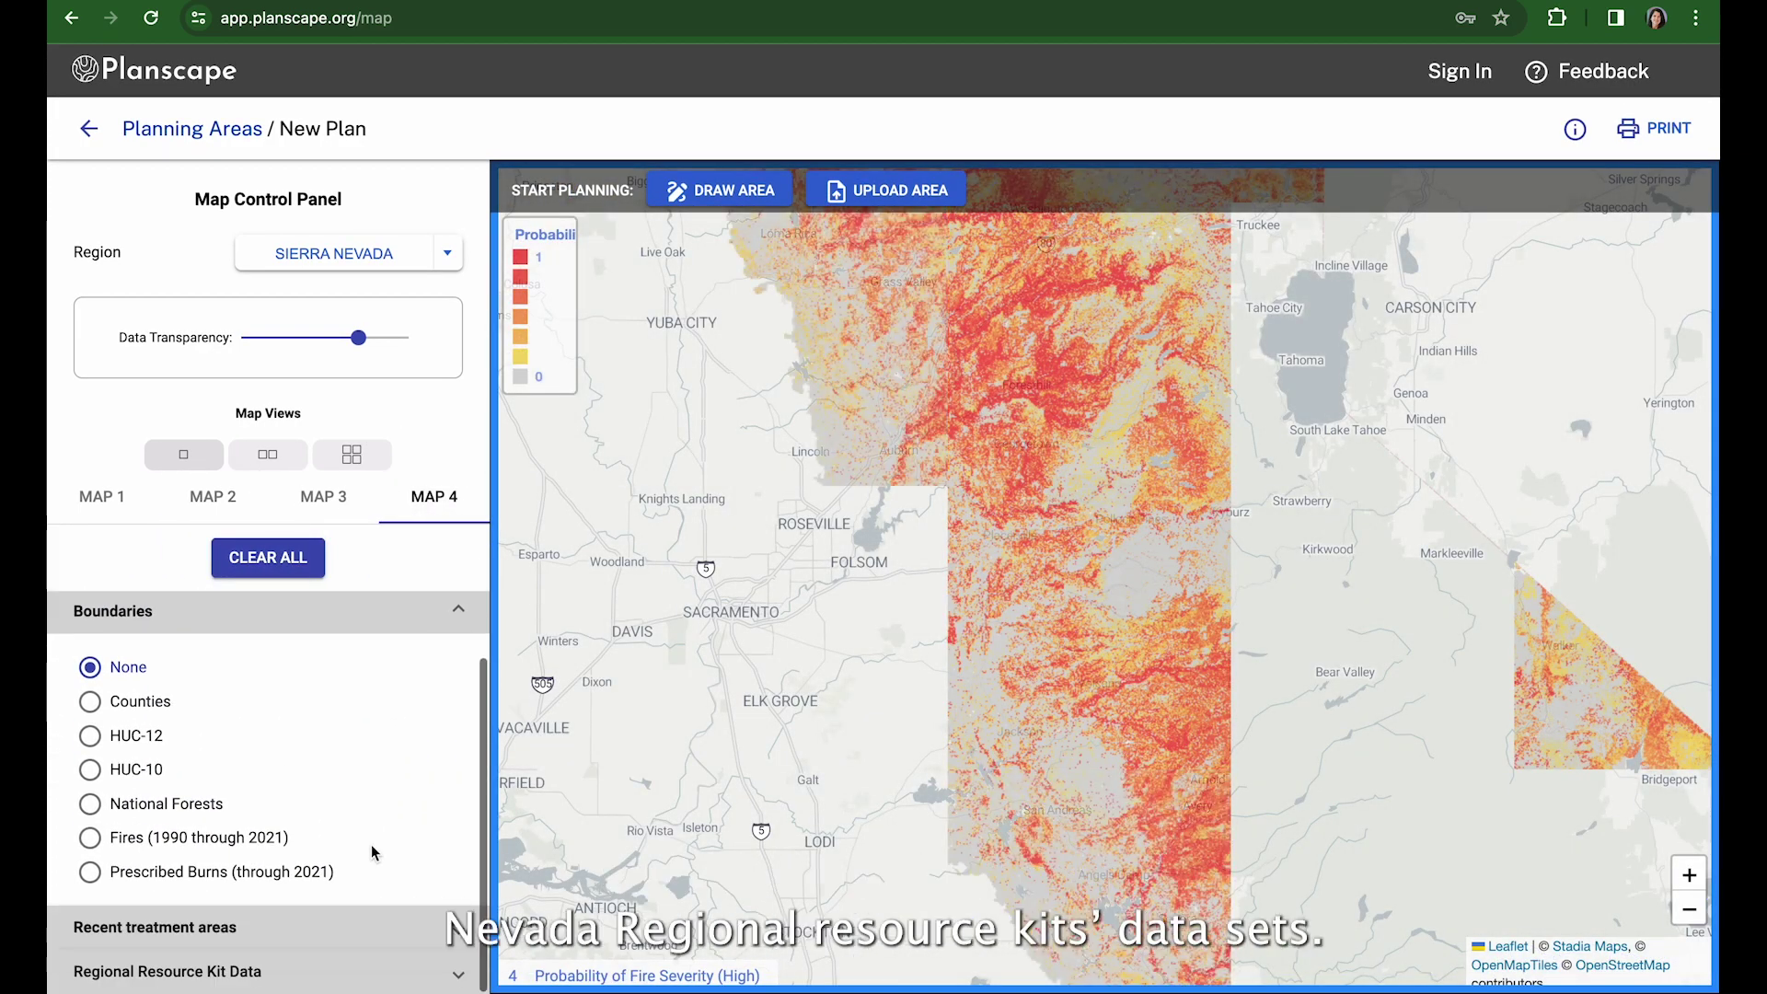
- Make map 3 the active map and review its basemap and boundary options
left_click(323, 498)
scroll(344, 709, "down", 1)
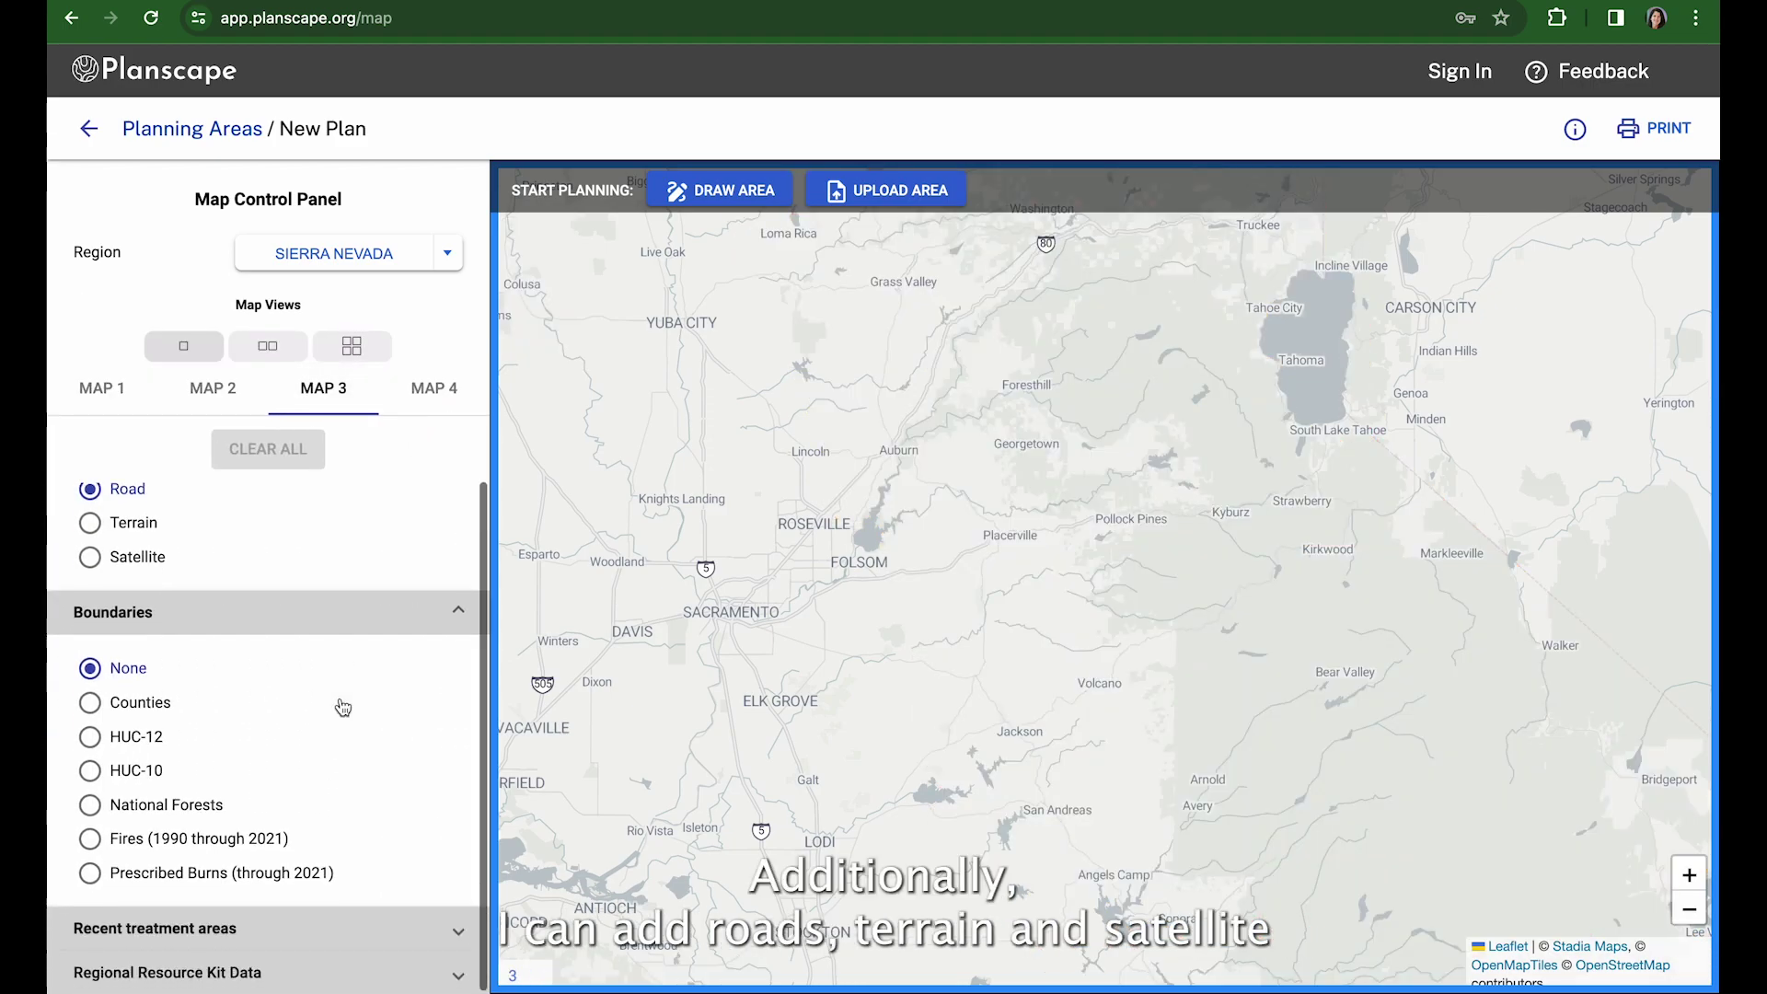
scroll(454, 969, "up", 1)
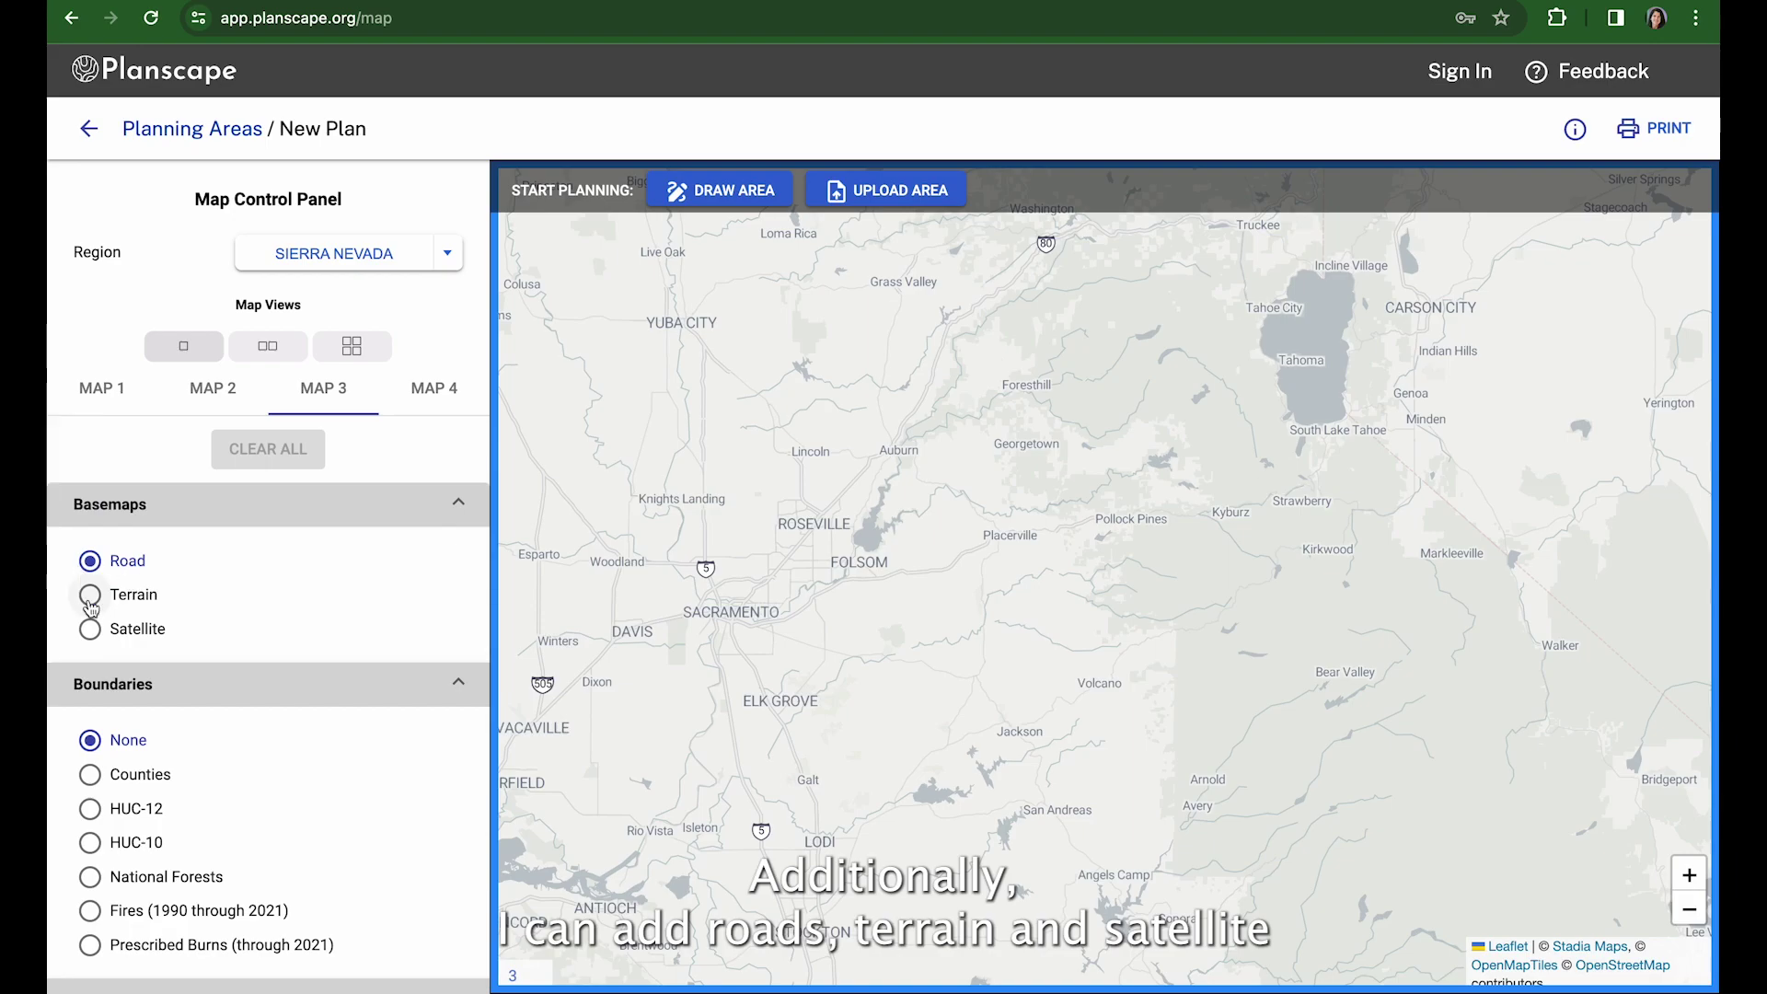
- Try the Terrain and Satellite basemaps on map 3 and return to the Road basemap
left_click(89, 594)
left_click(90, 632)
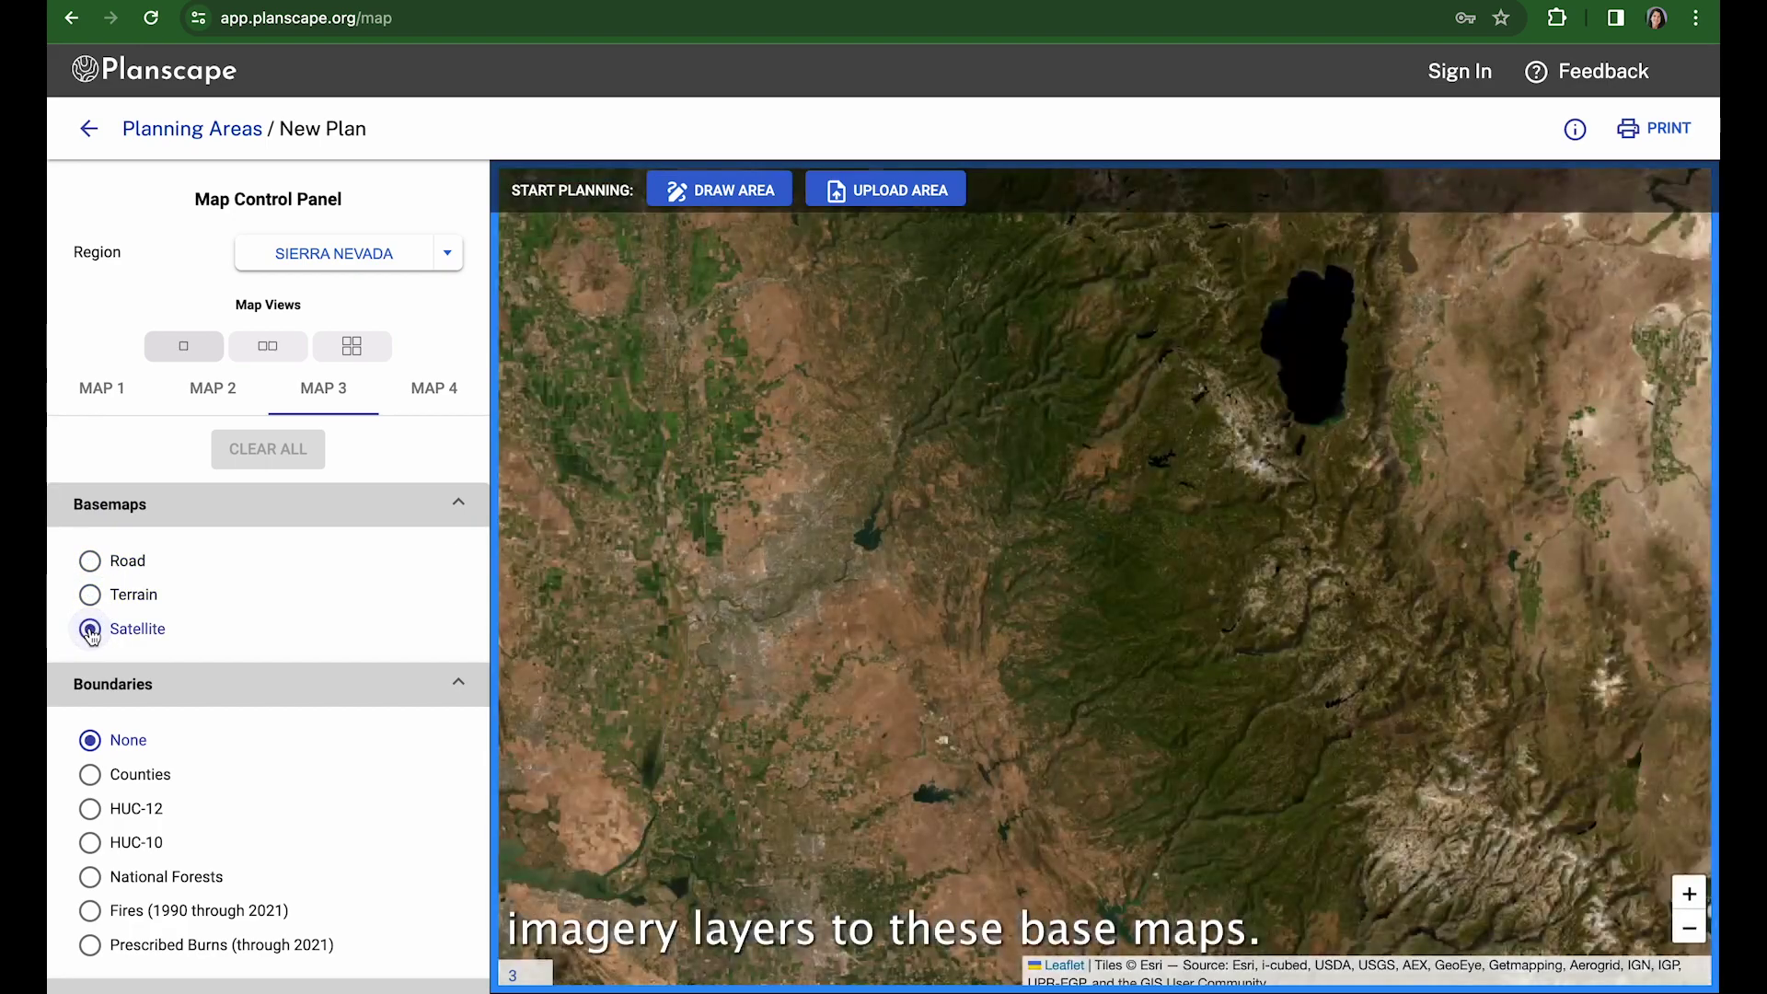
left_click(91, 561)
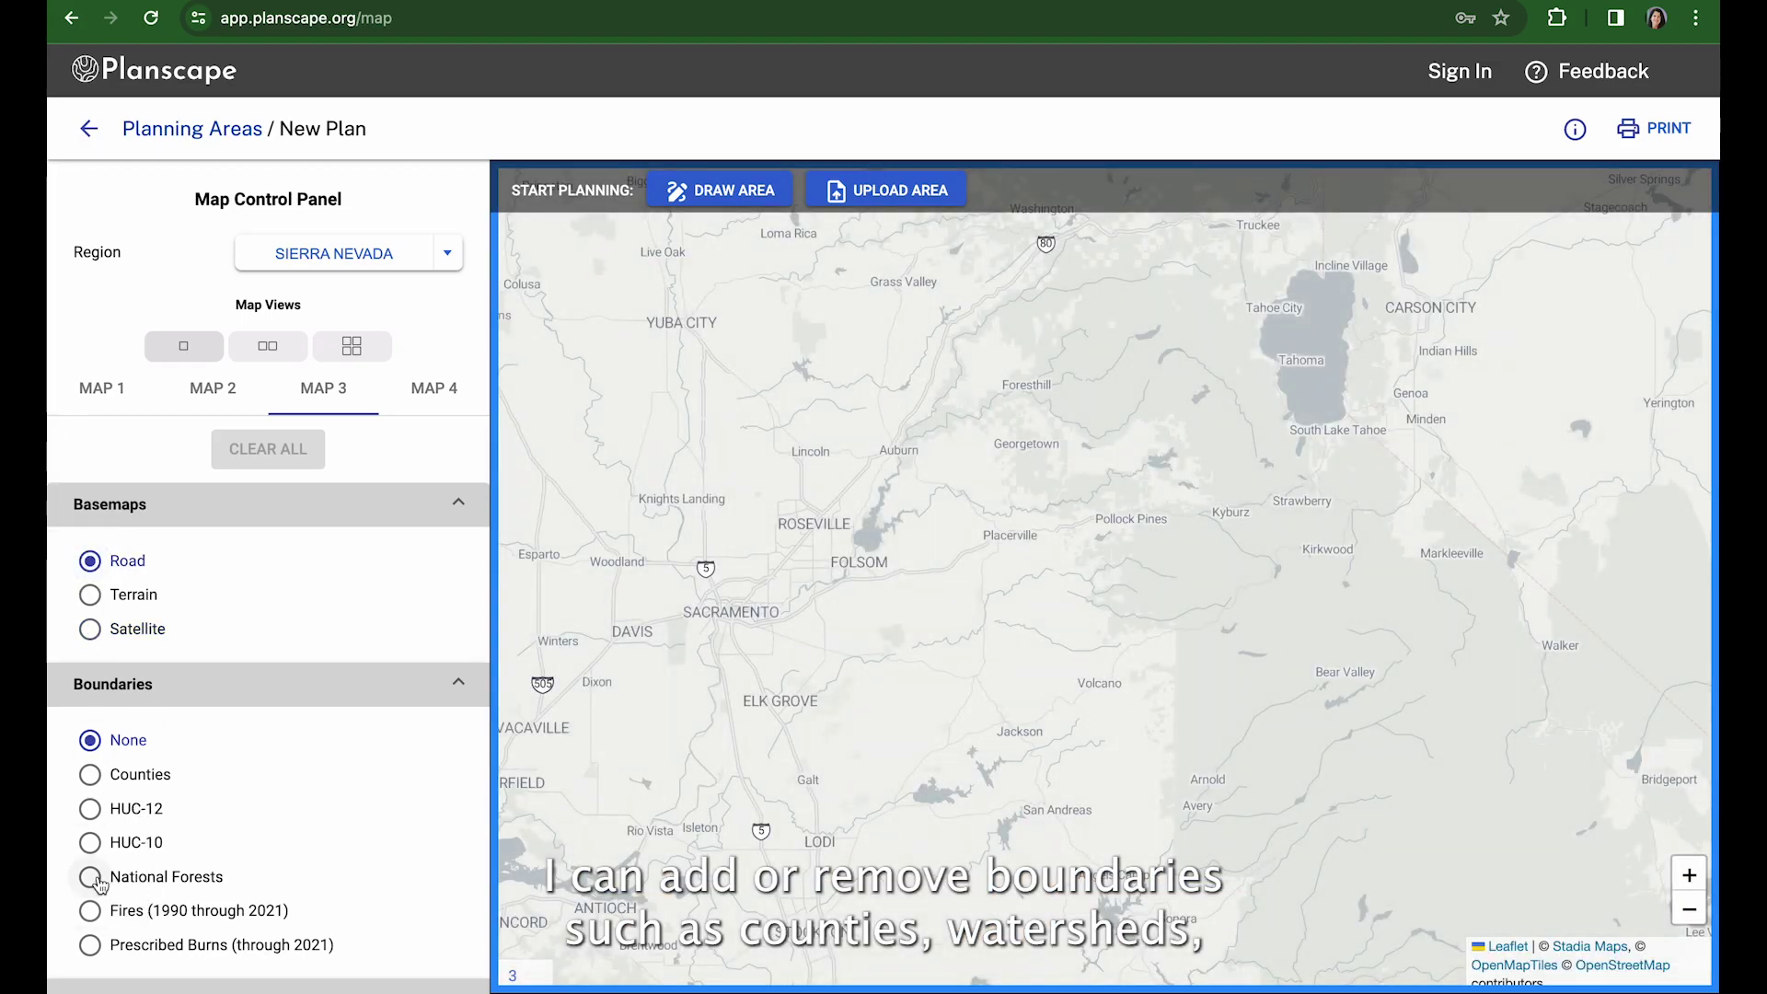
- Display the existing projects from the recent treatment areas on map 3 and inspect where they lie
scroll(102, 879, "down", 2)
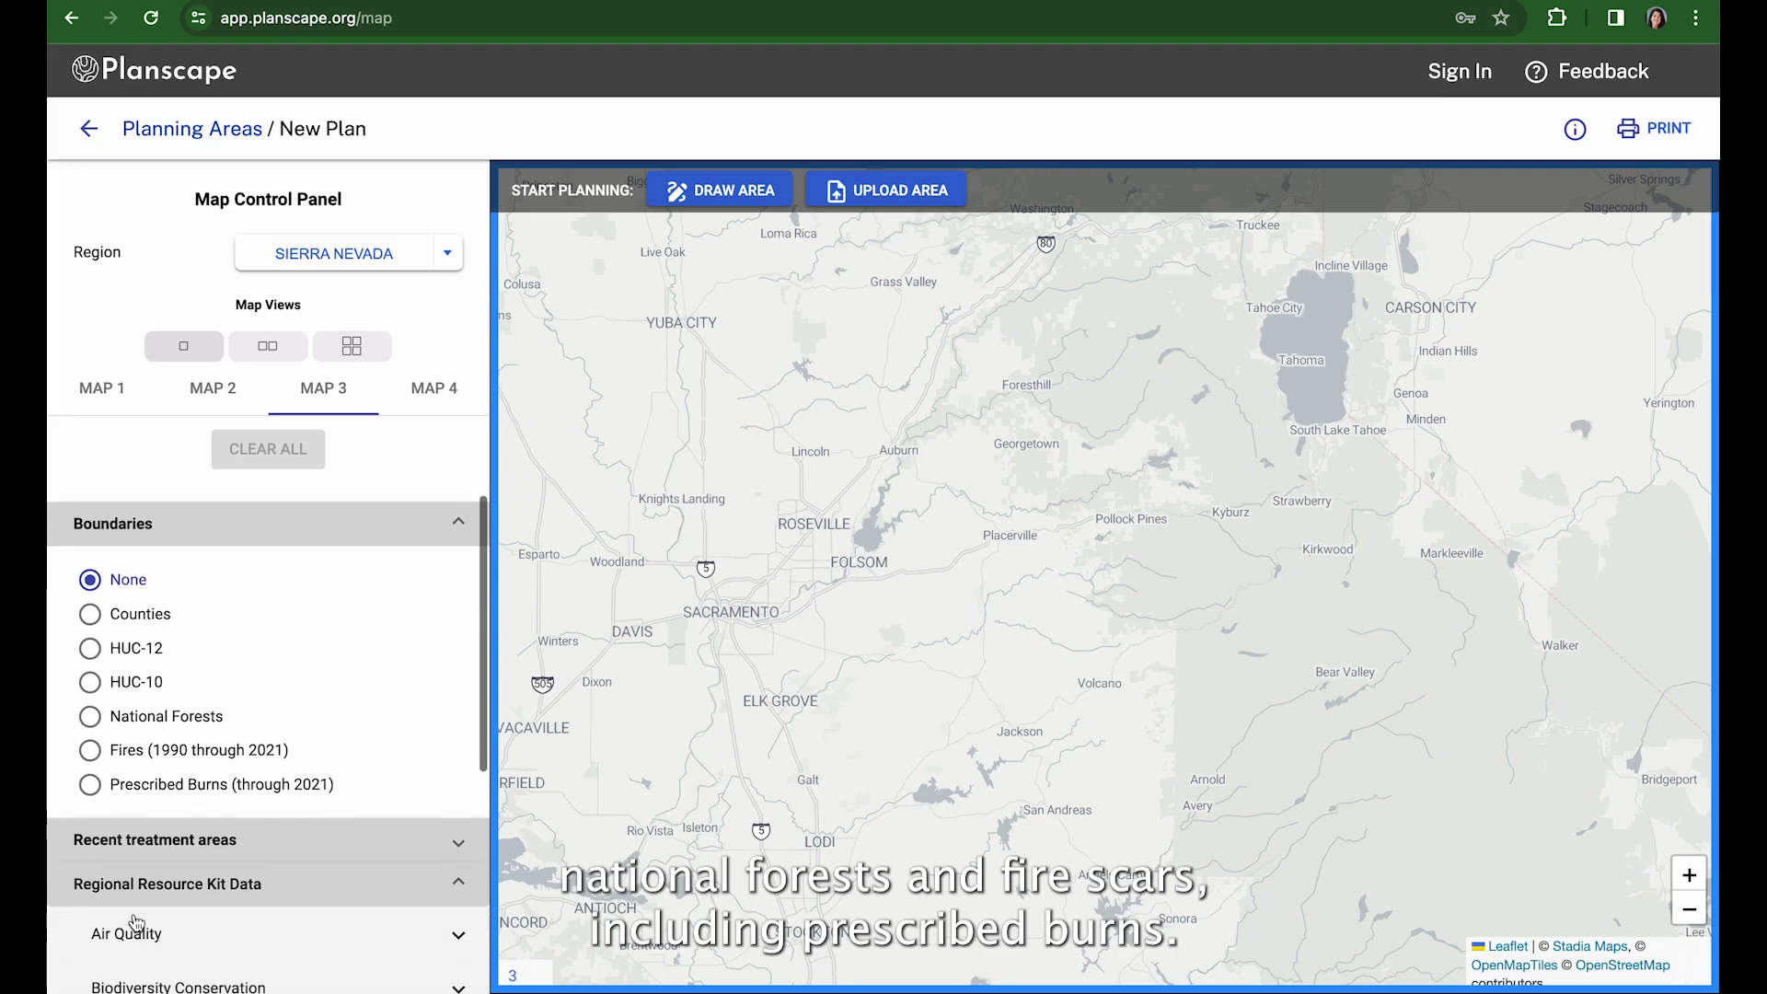
left_click(453, 831)
left_click(88, 883)
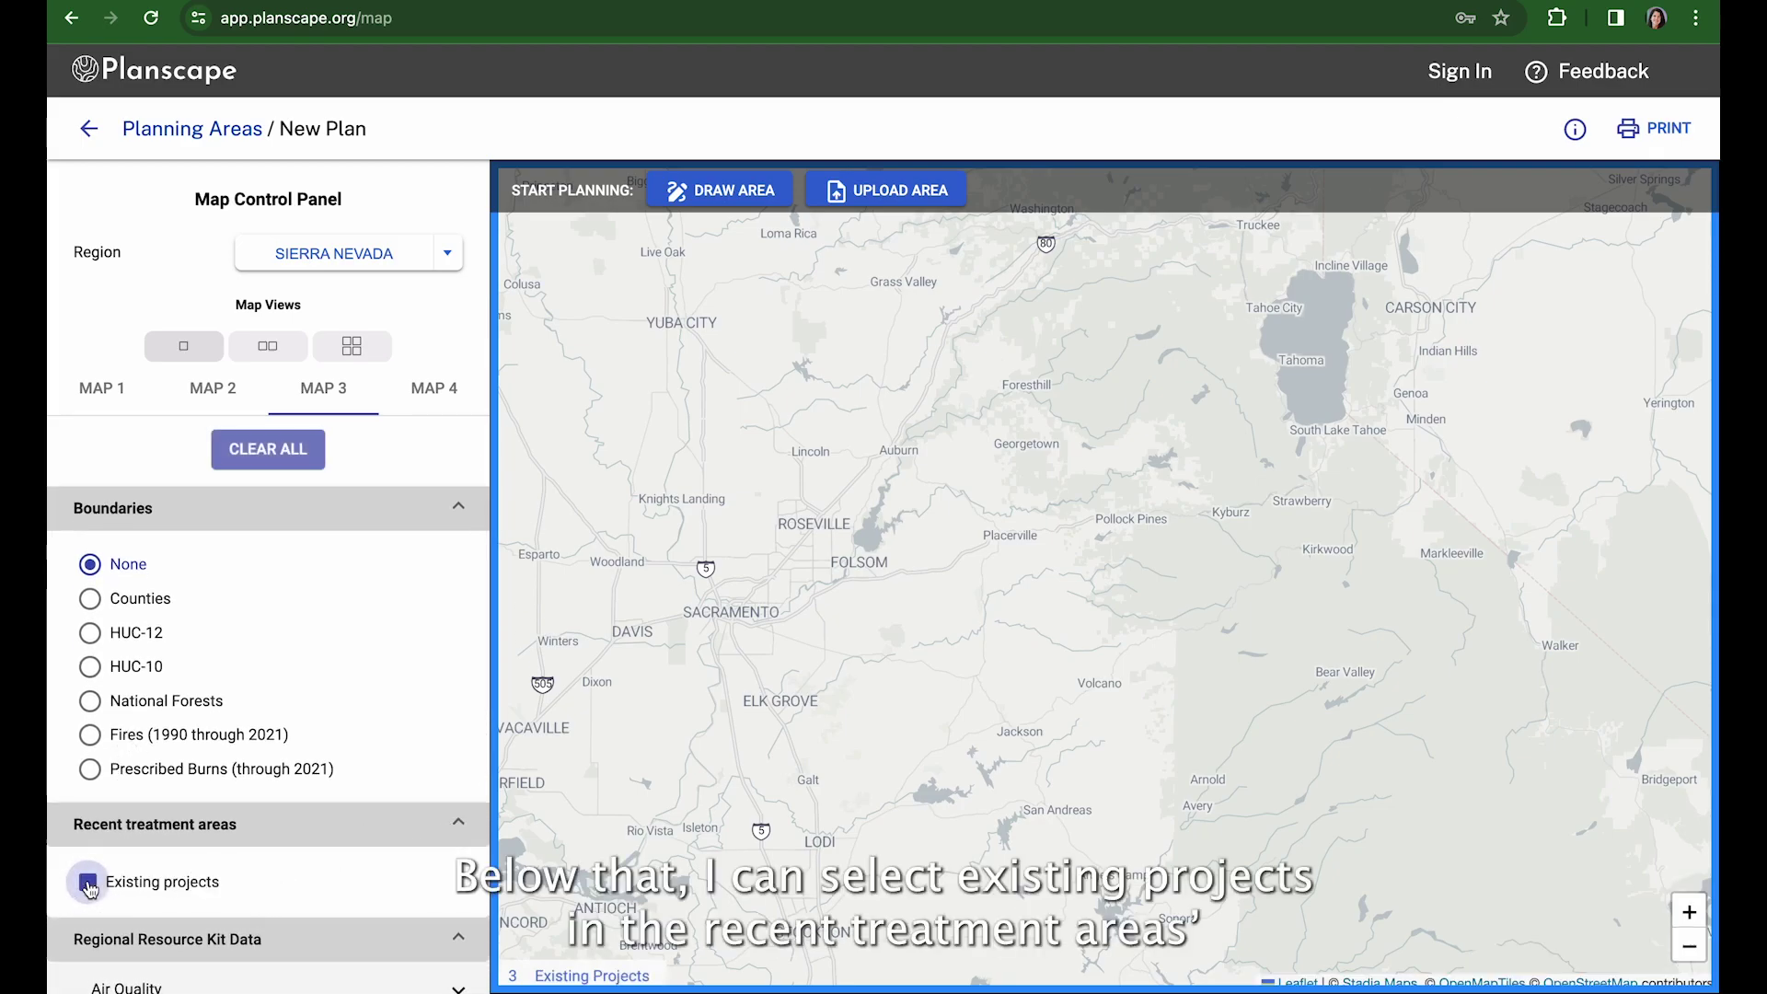
left_click_drag(1022, 451, 1037, 591)
mouse_move(1185, 465)
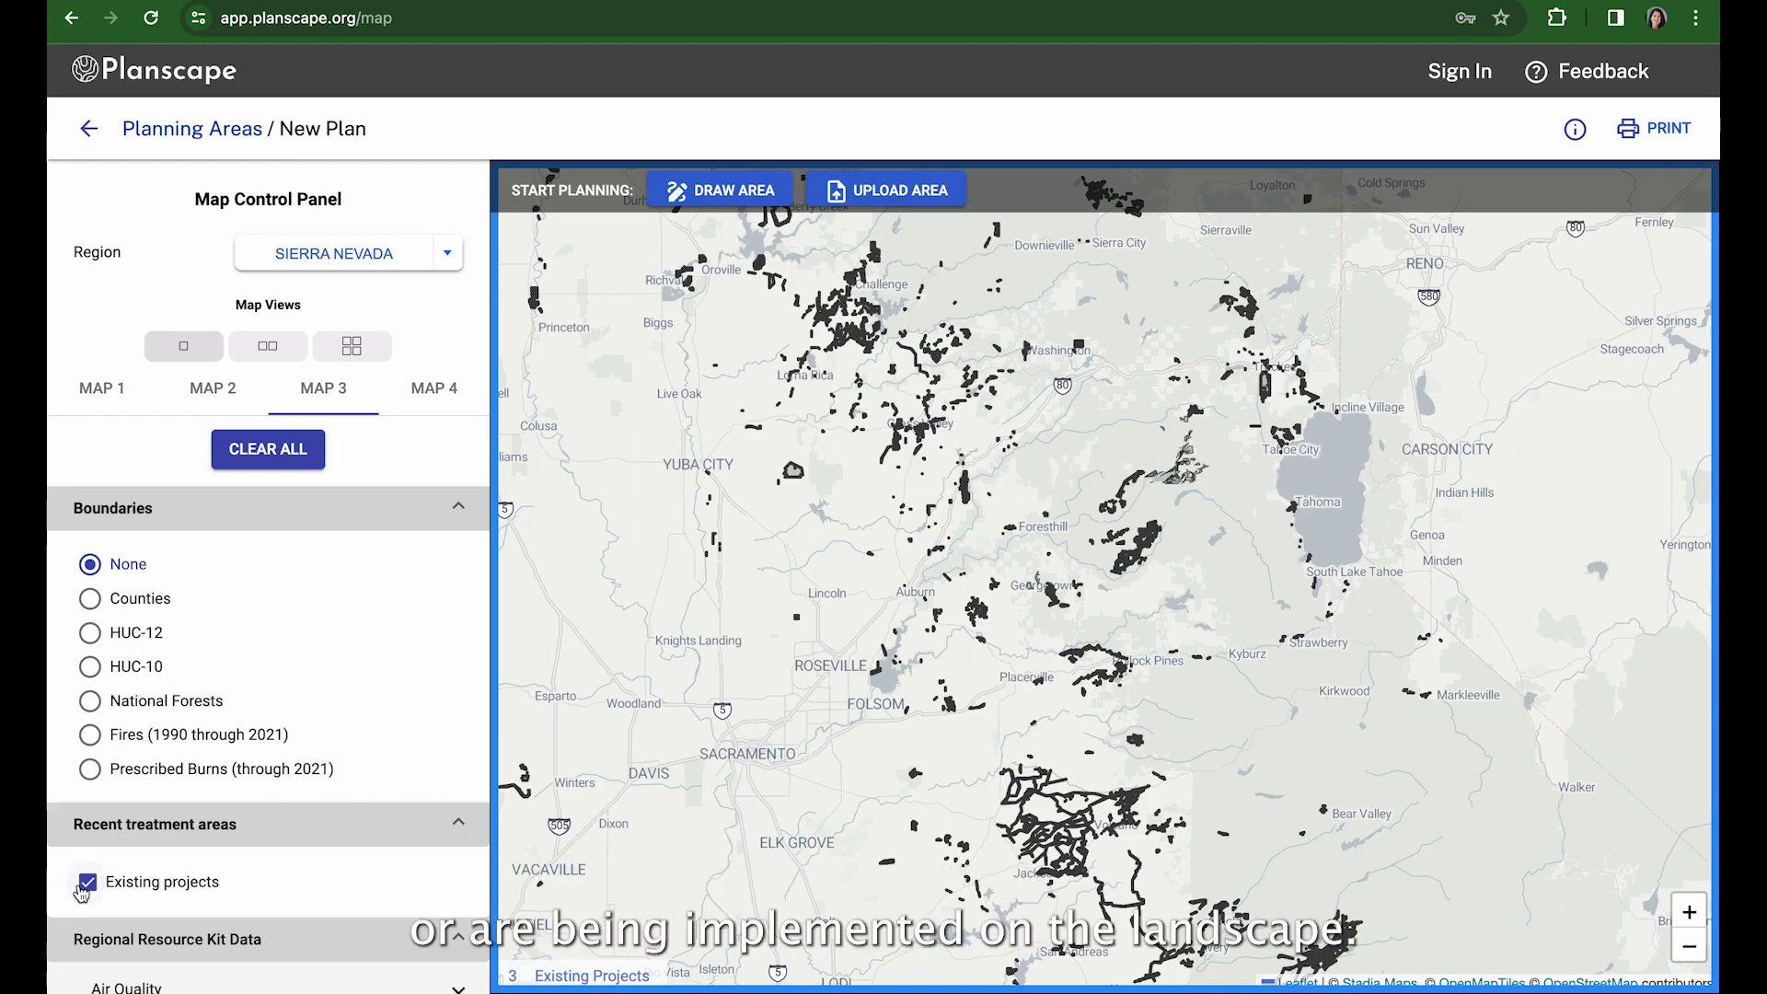
- Hide the existing projects layer on map 3
scroll(81, 891, "down", 4)
scroll(81, 890, "down", 2)
scroll(84, 883, "up", 3)
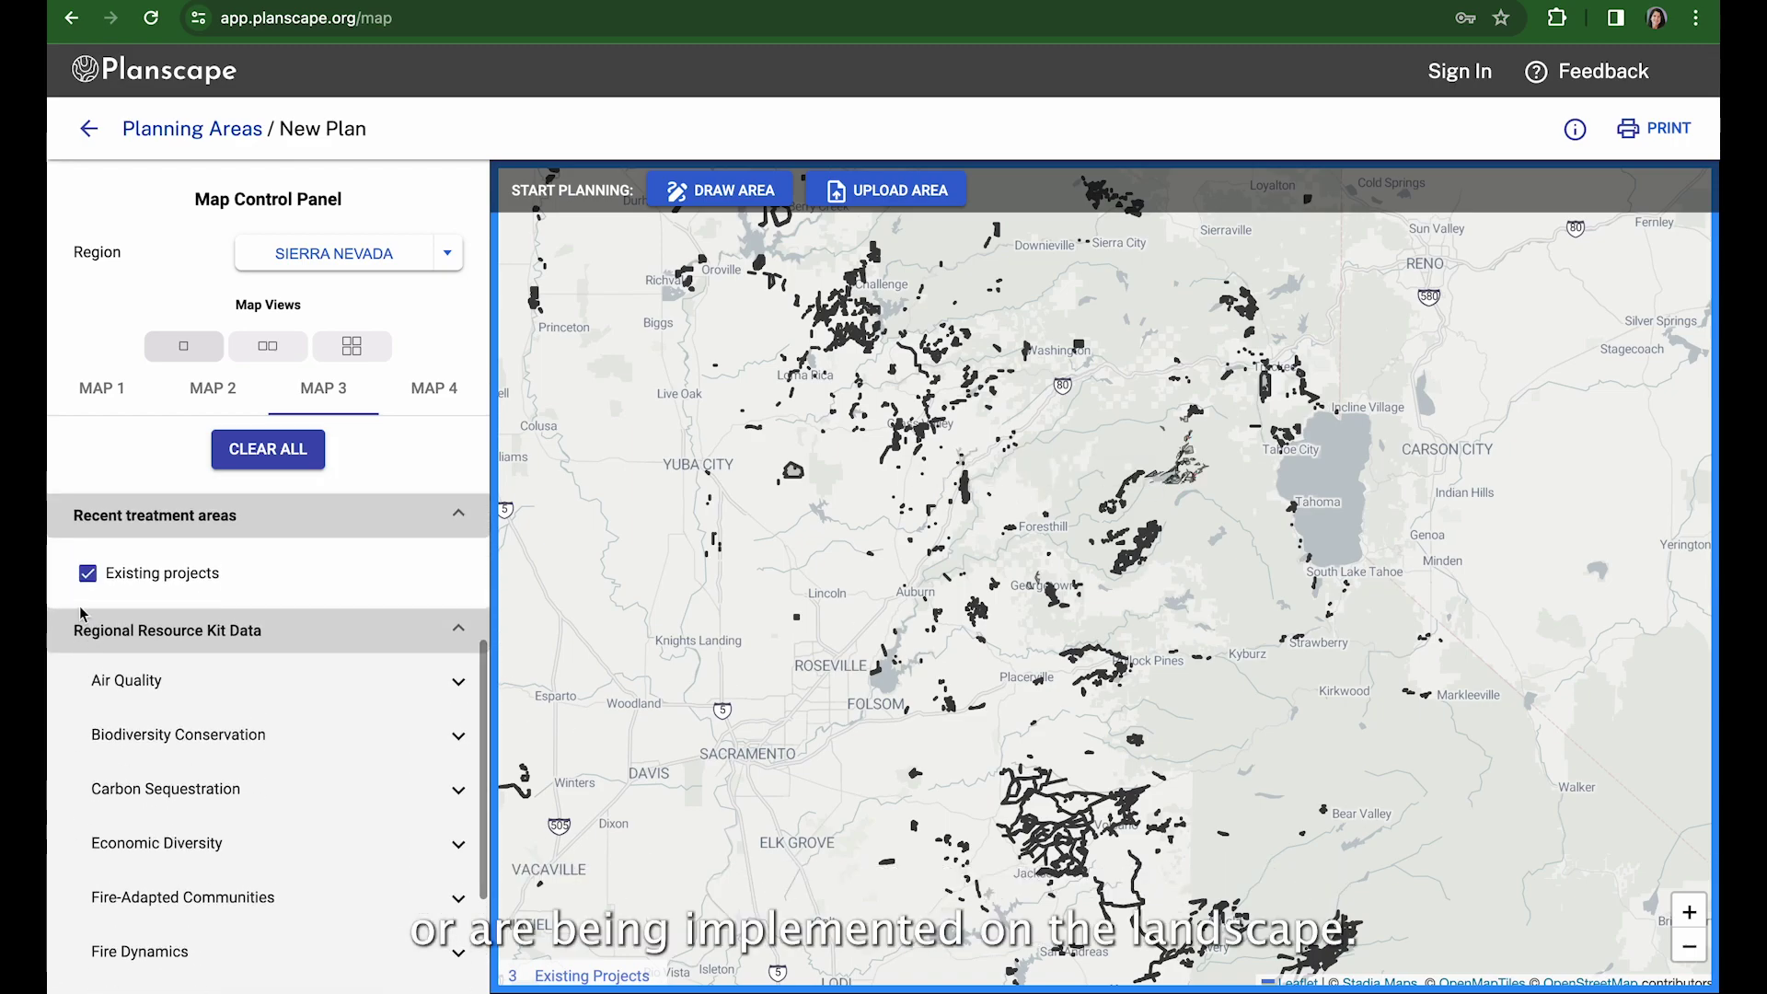
left_click(87, 574)
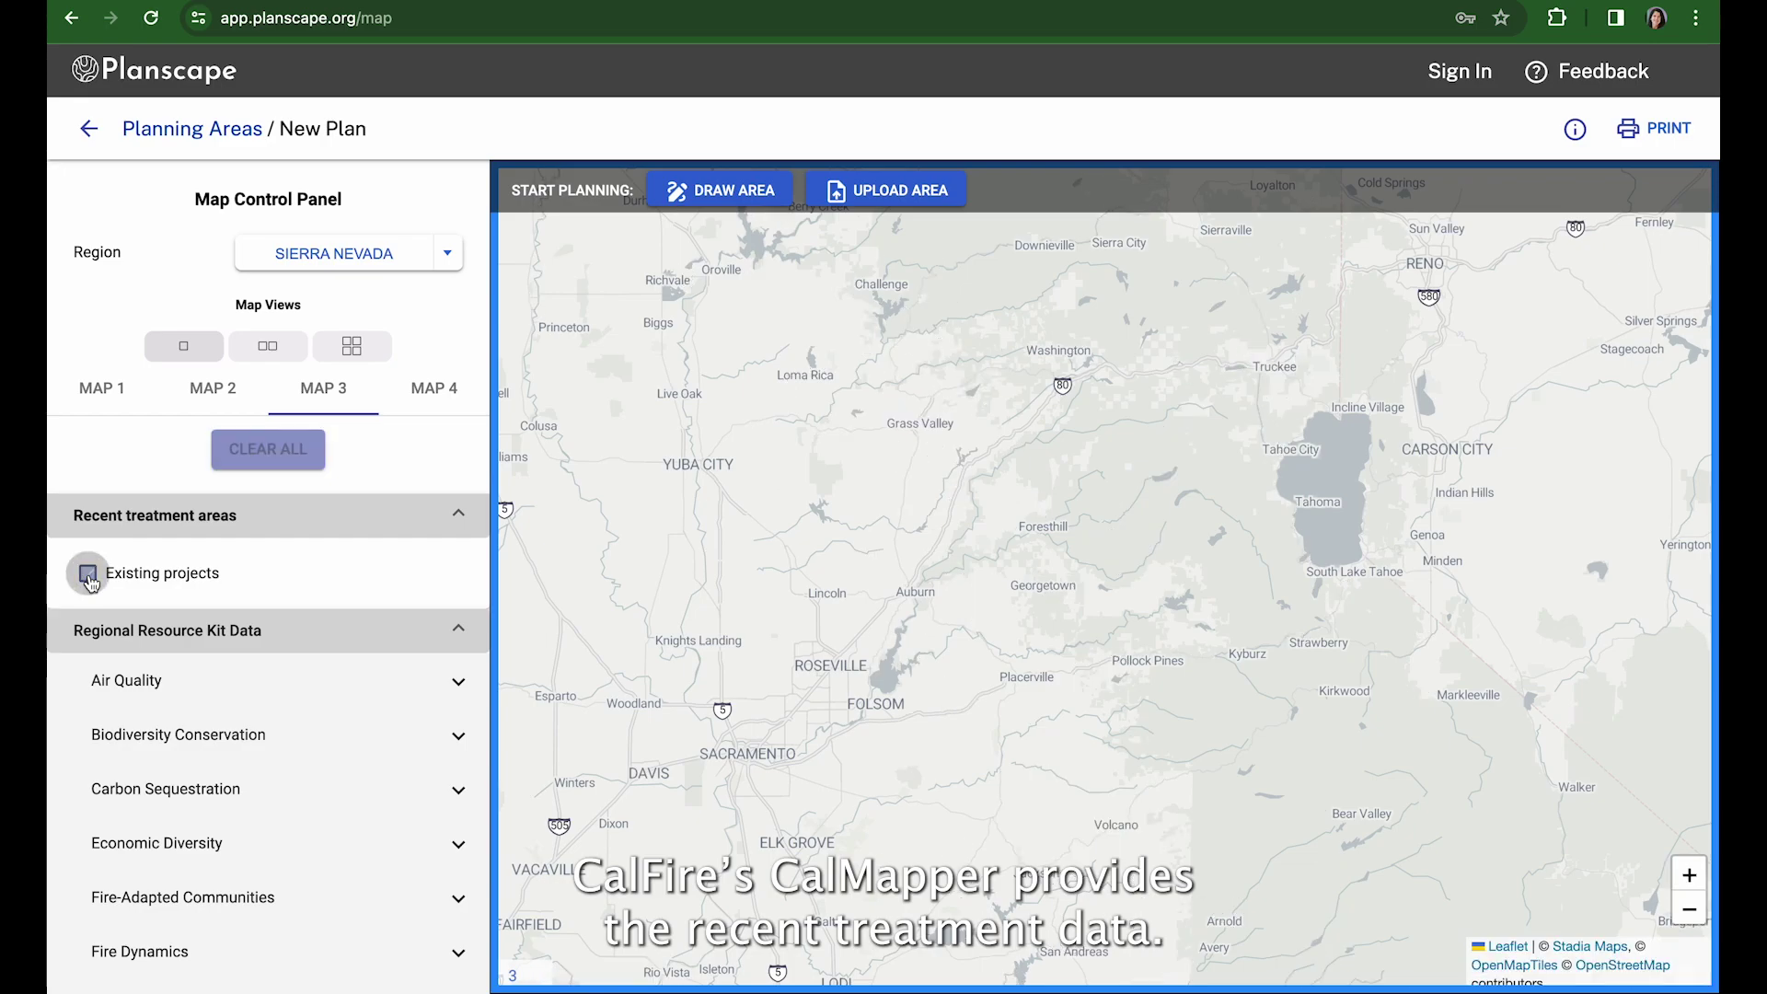
- Browse the Regional Resource Kit Data categories and expand Fire-Adapted Communities and Fire Dynamics
scroll(277, 758, "down", 2)
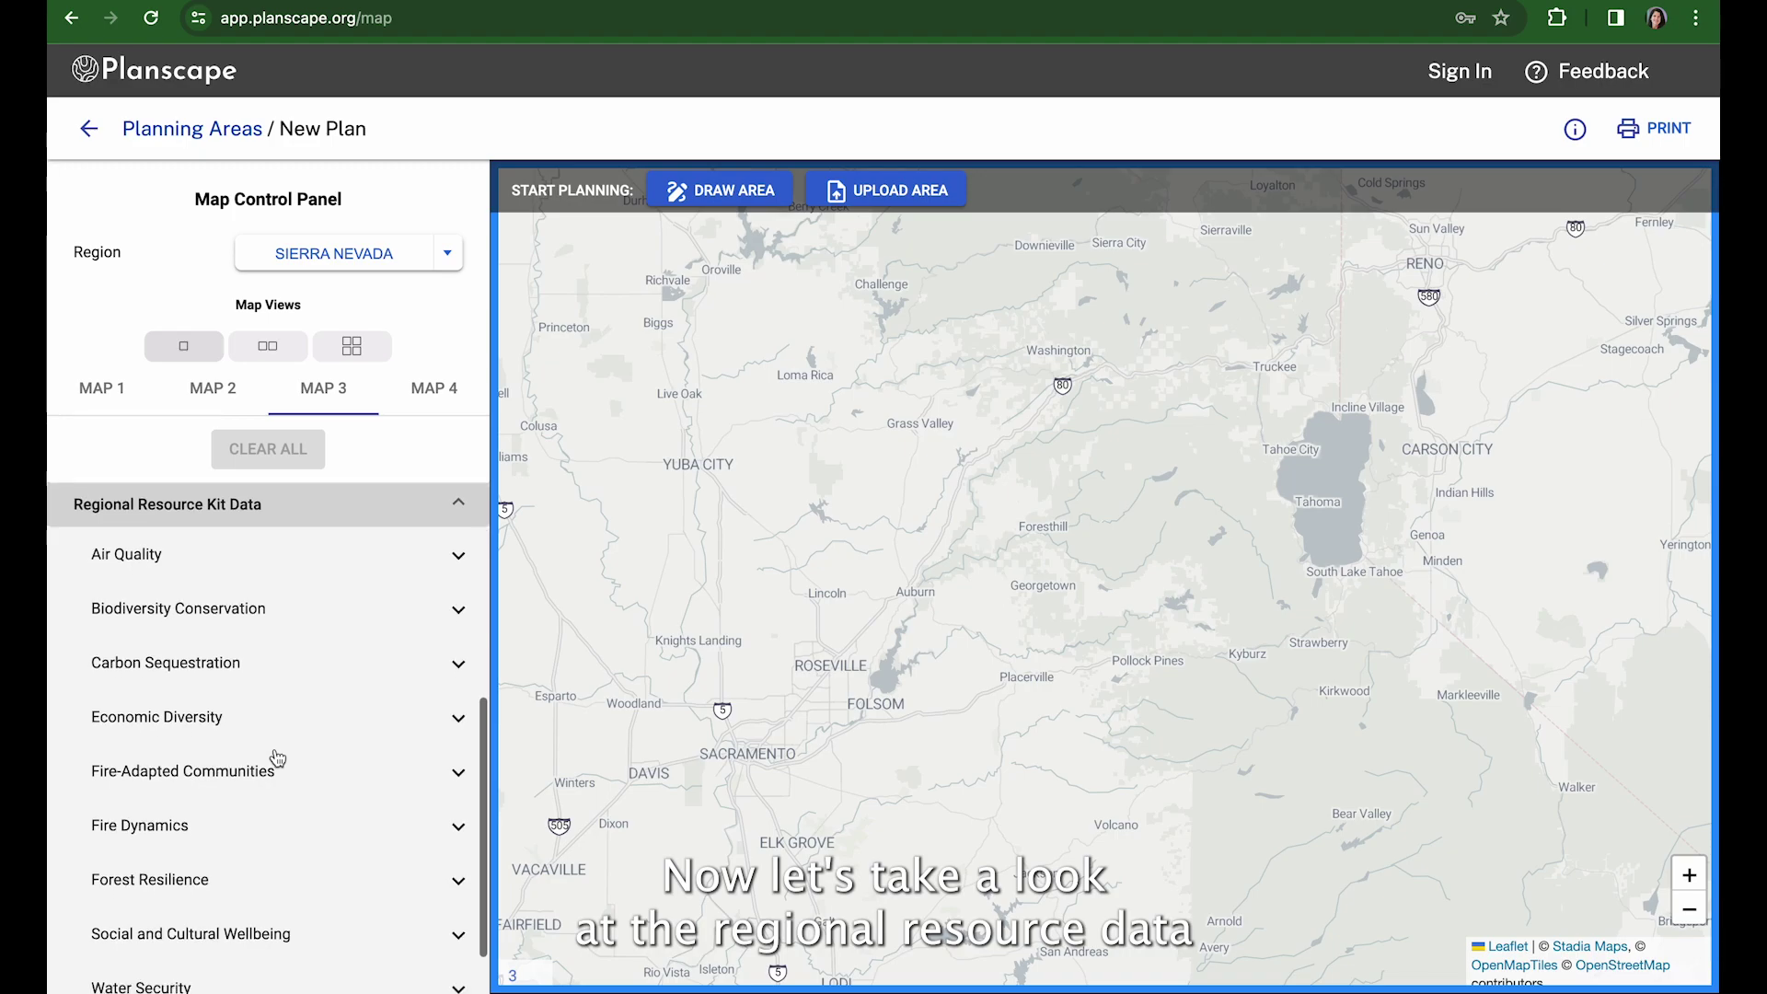
scroll(276, 754, "up", 1)
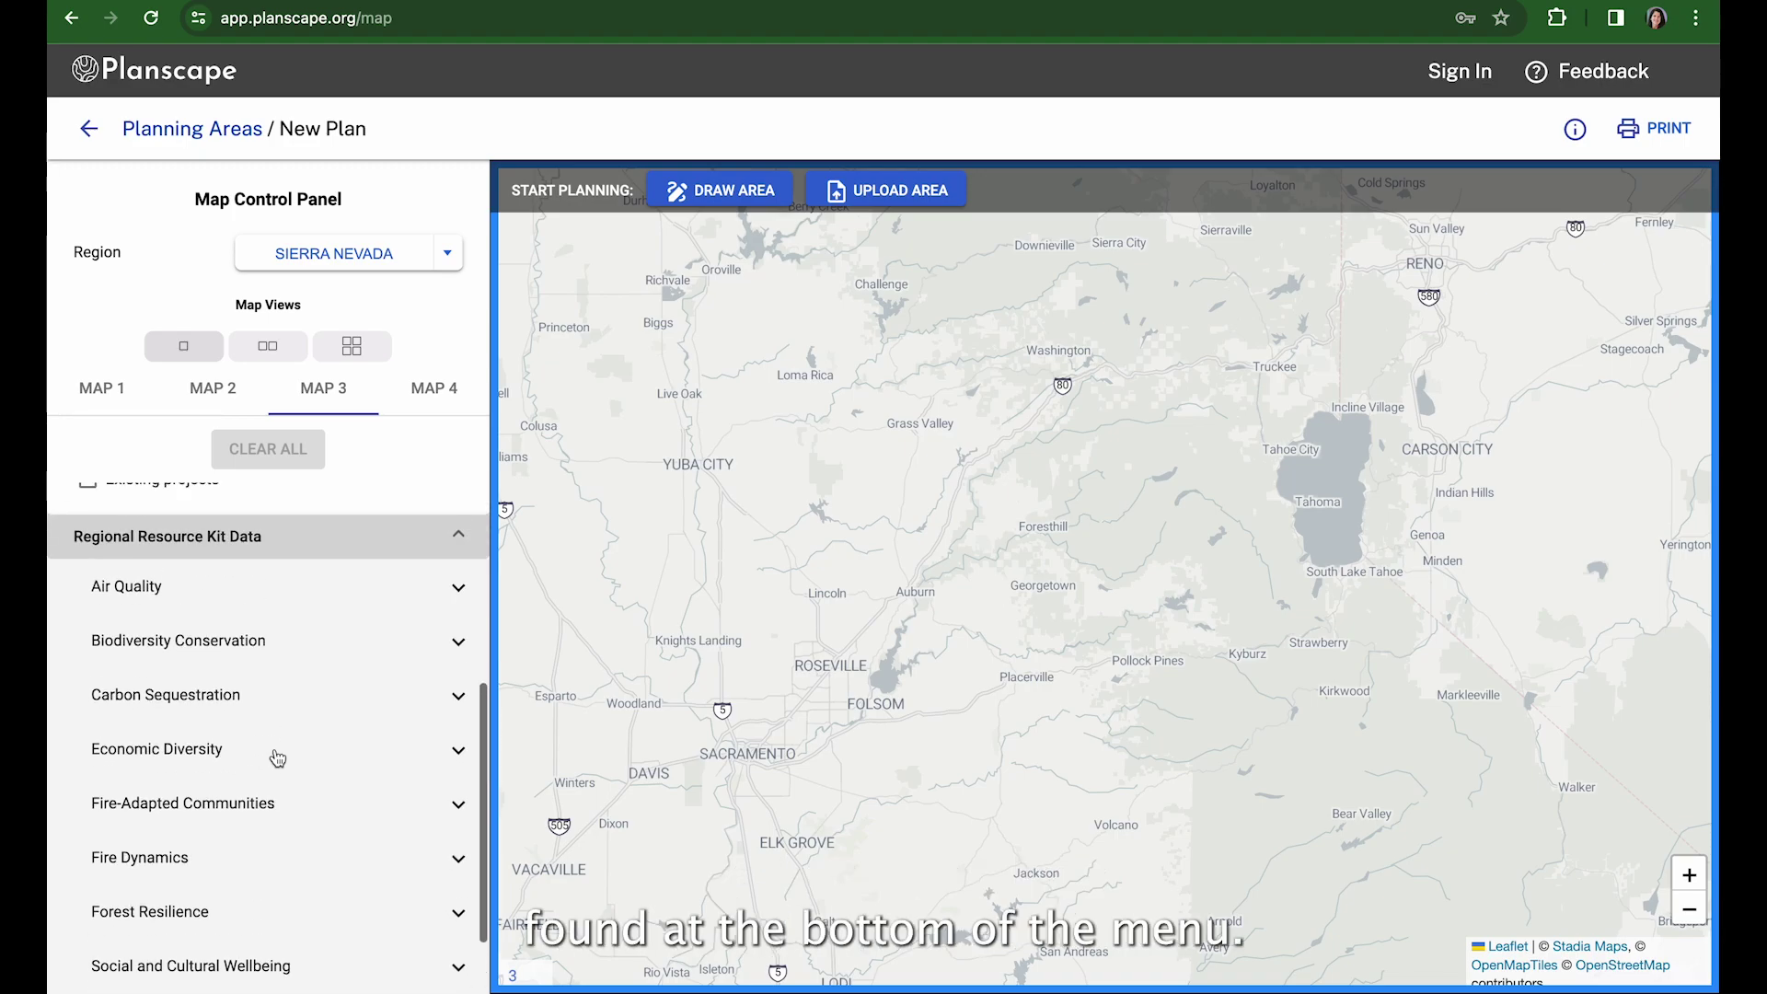
scroll(210, 826, "down", 1)
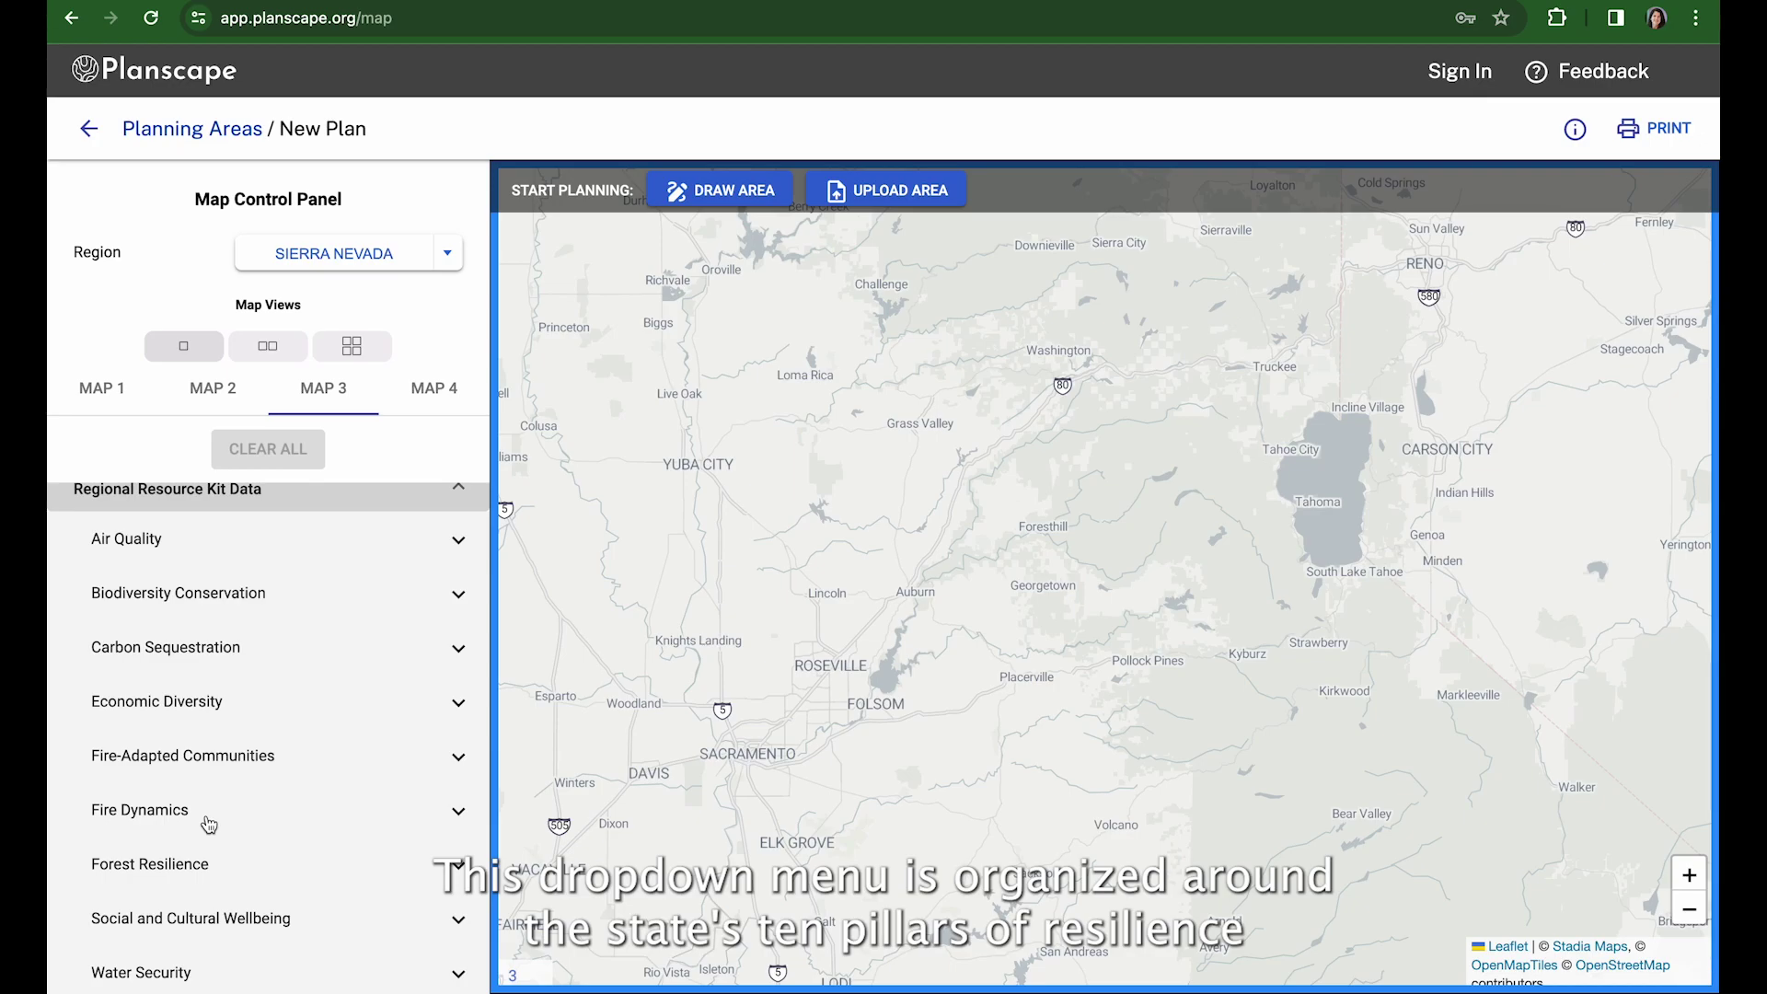
scroll(210, 823, "down", 1)
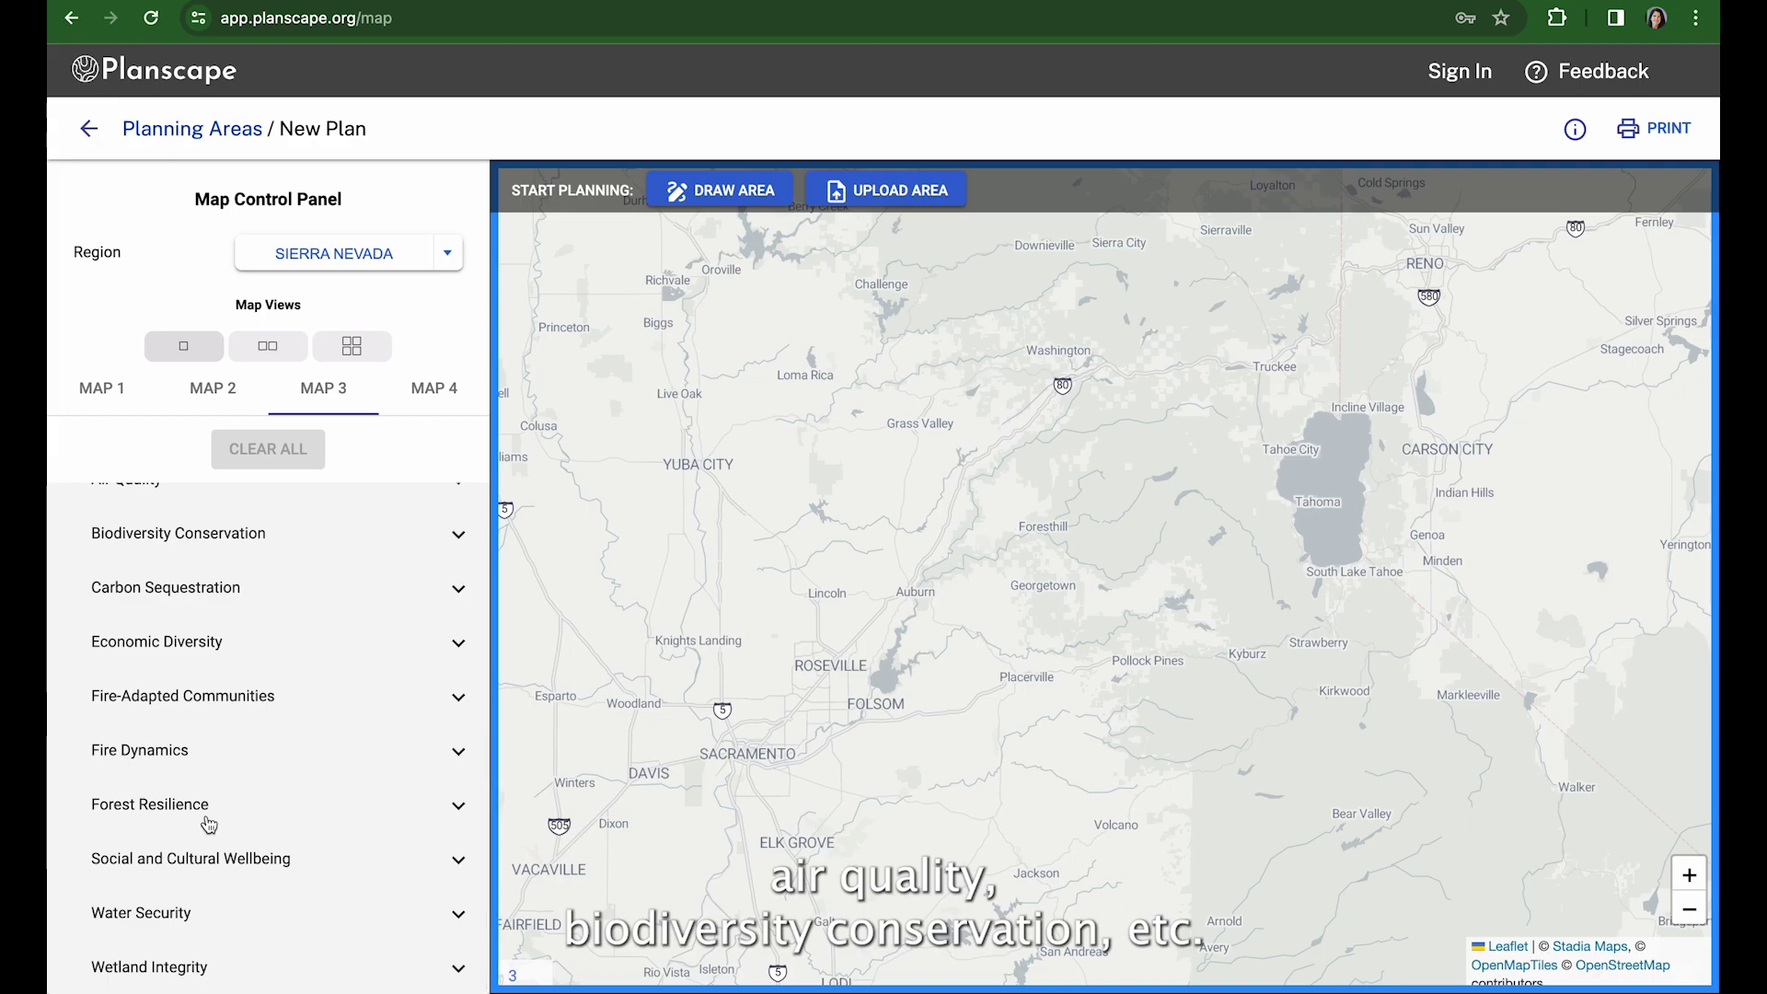
scroll(210, 824, "up", 2)
scroll(210, 824, "down", 2)
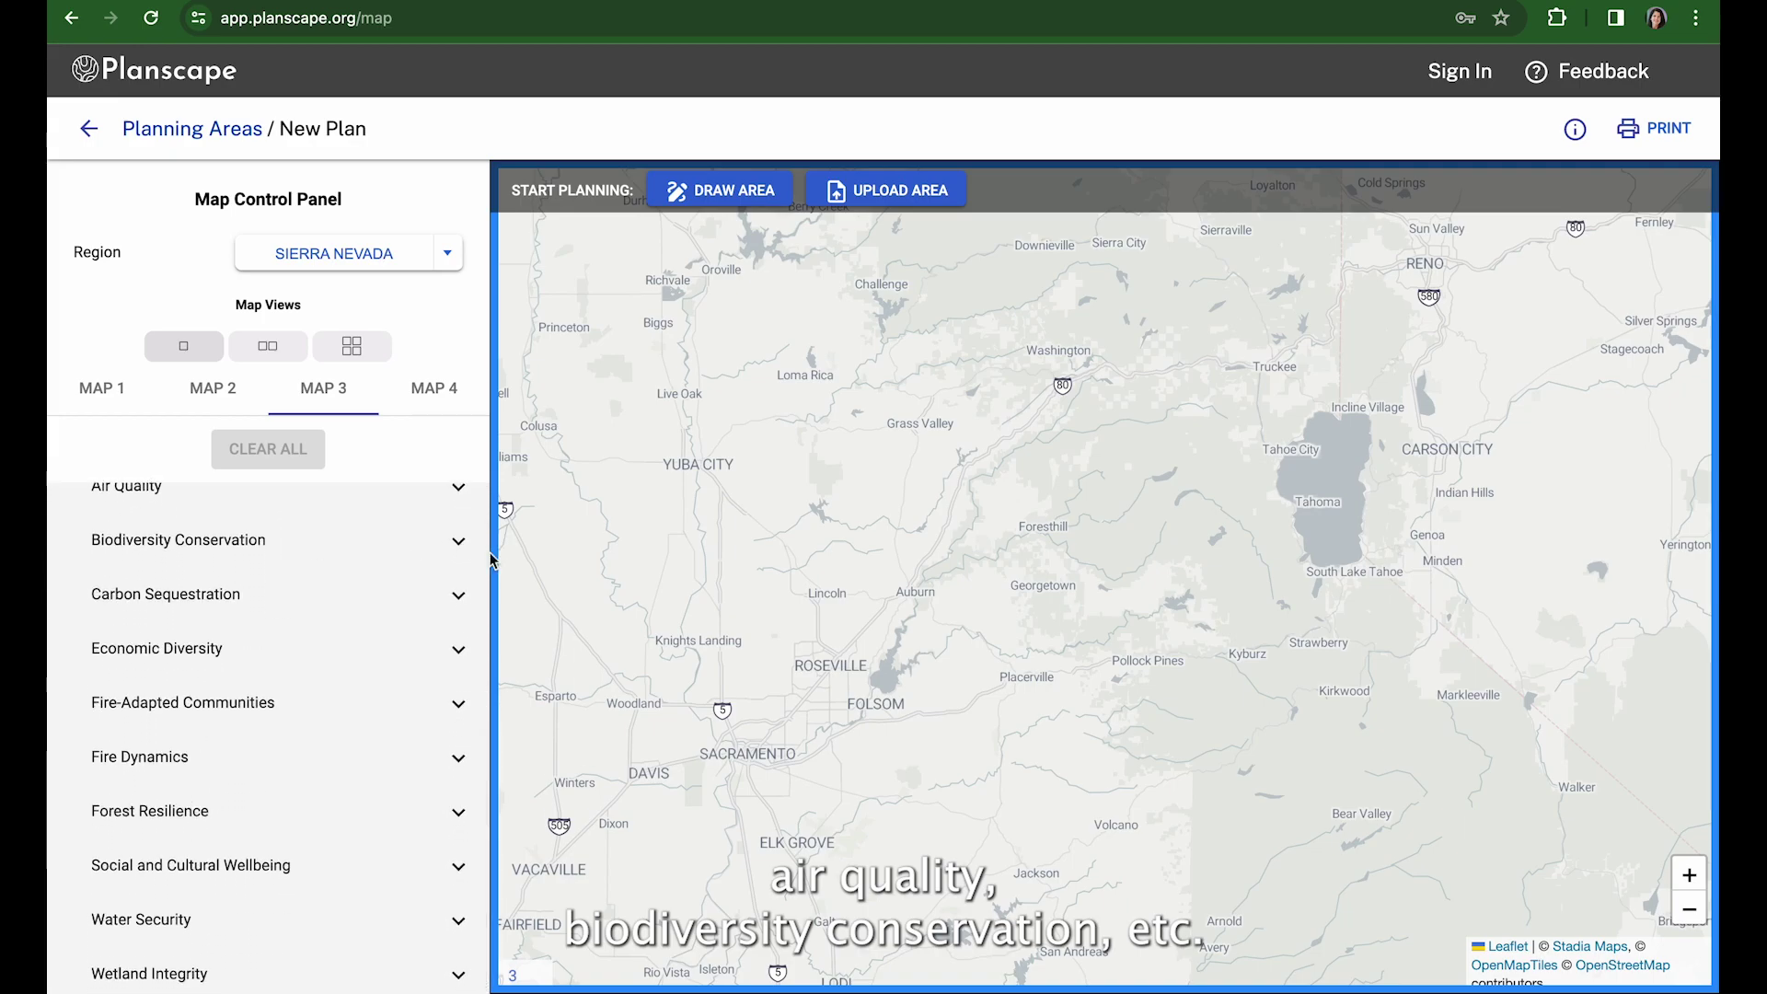
left_click(458, 706)
left_click(458, 809)
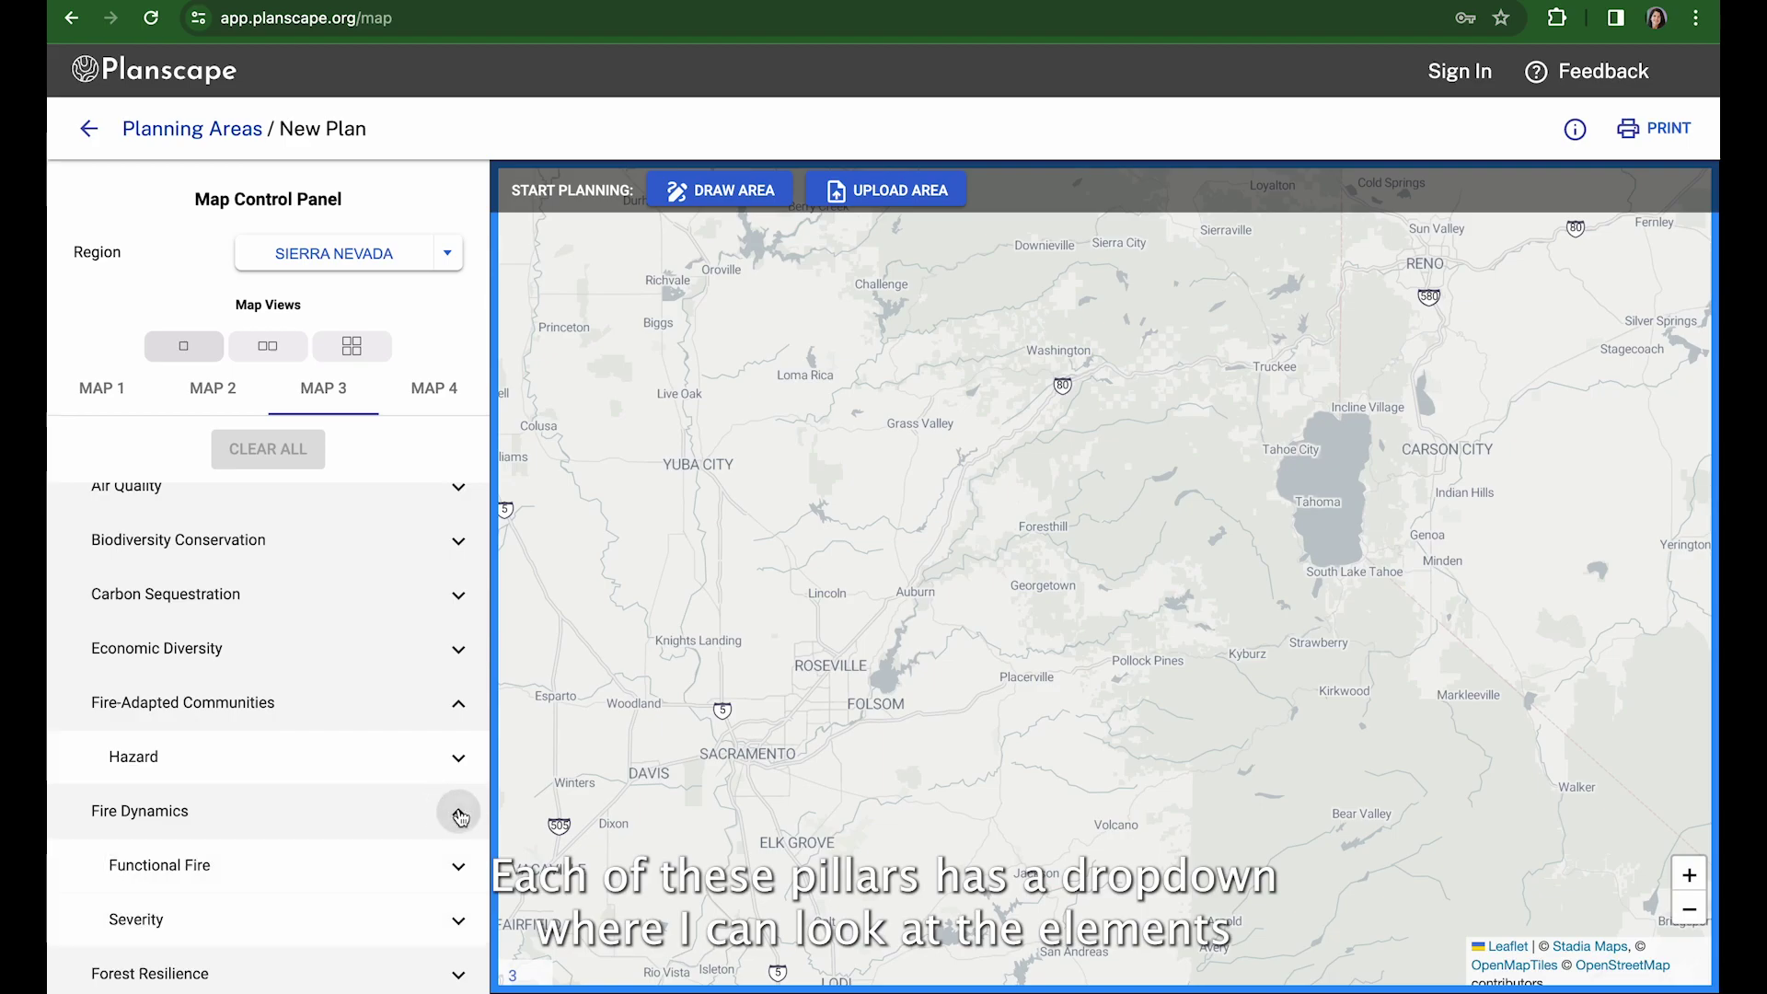
scroll(460, 815, "down", 2)
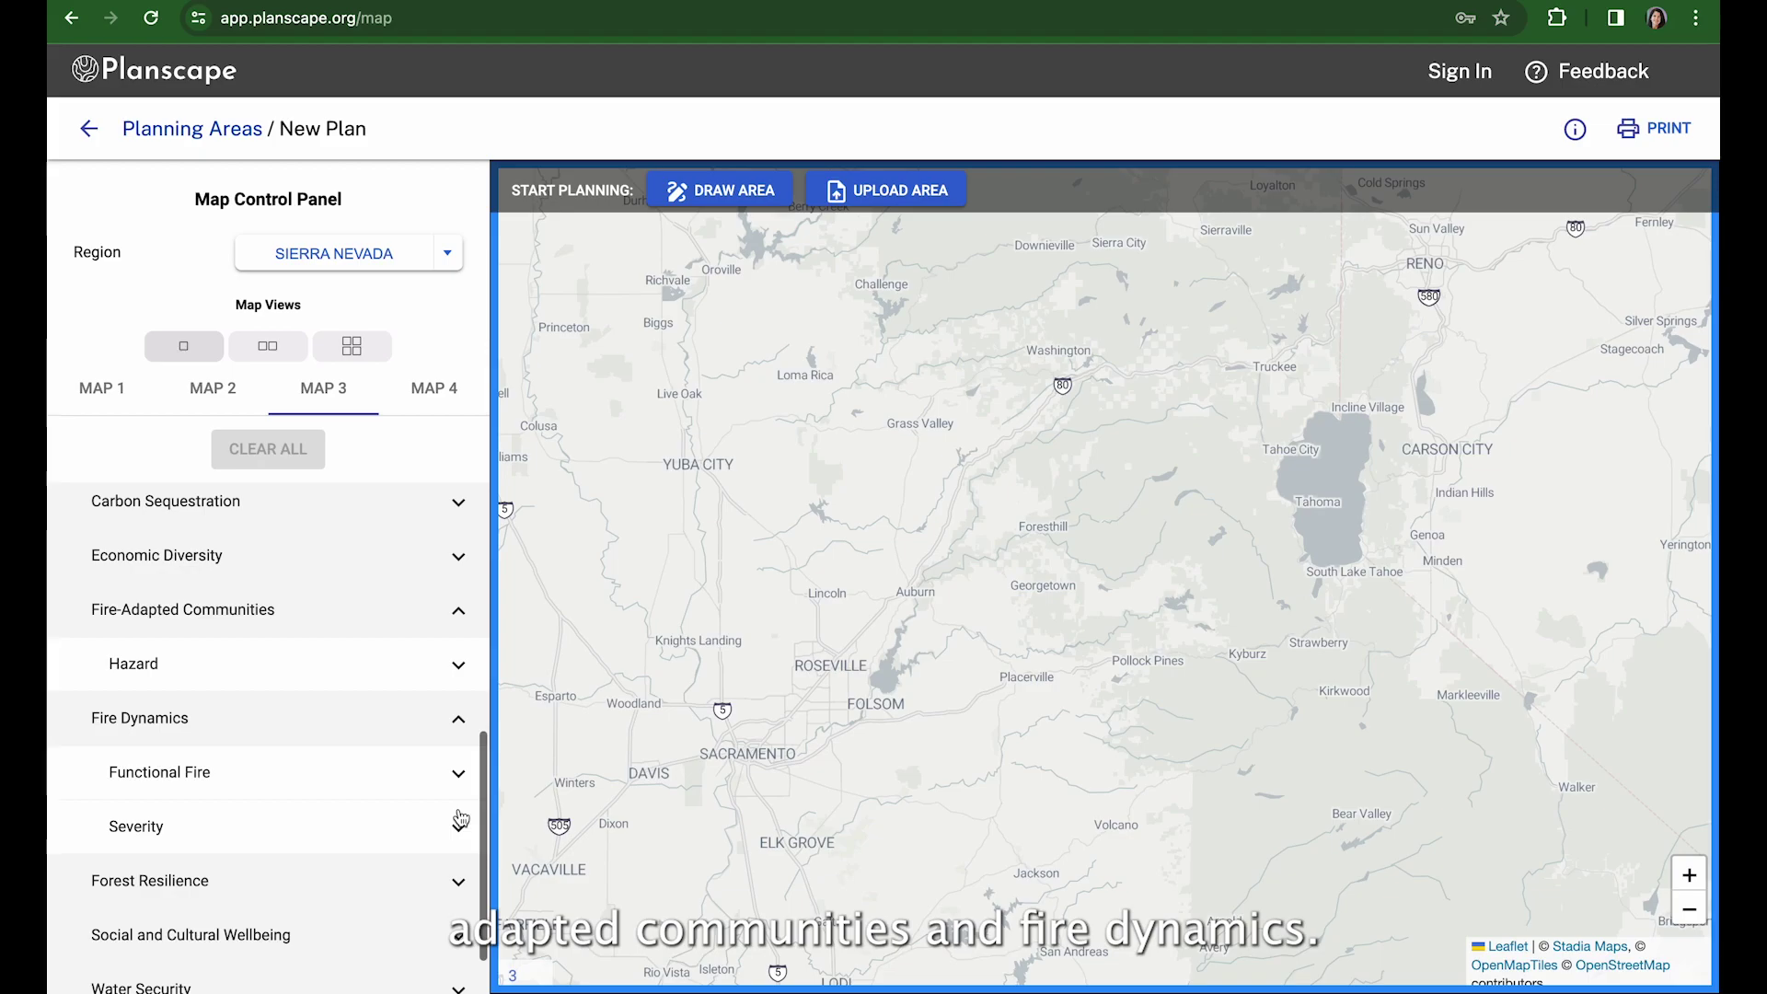
scroll(460, 819, "down", 1)
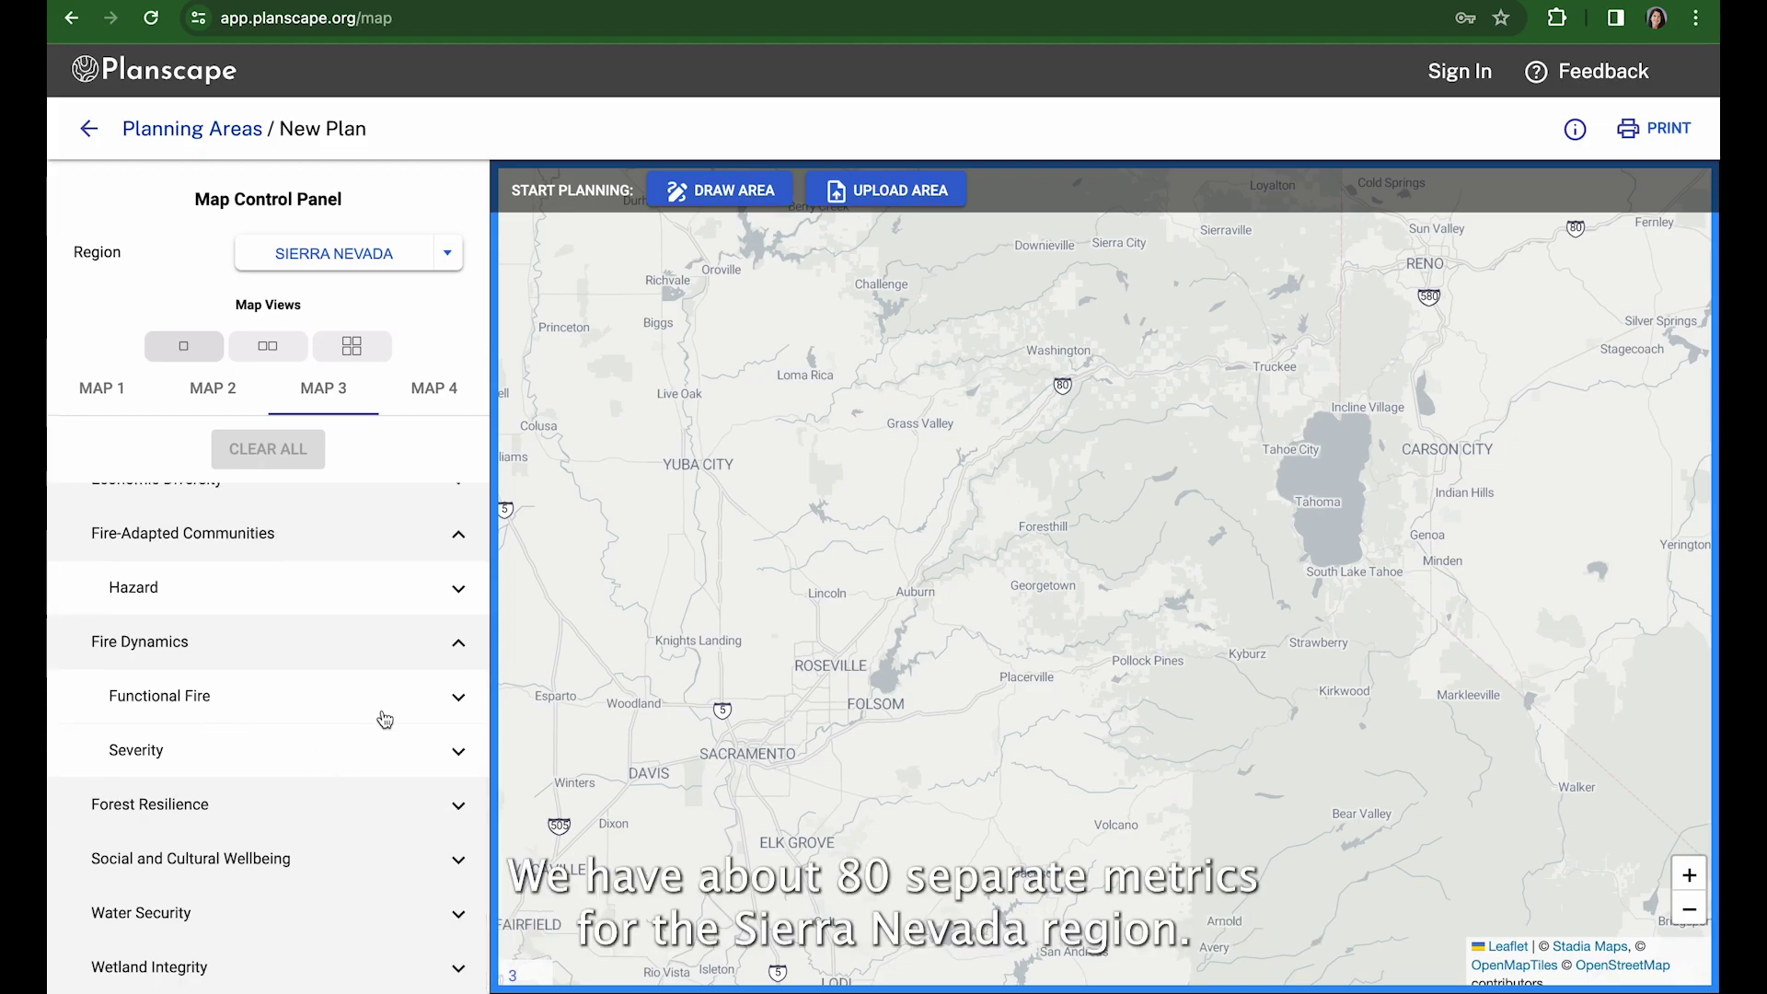
- Display the Functional Fire metric Probability of Fire Severity (High) on map 3 and examine it around the Lake Tahoe area
left_click(457, 696)
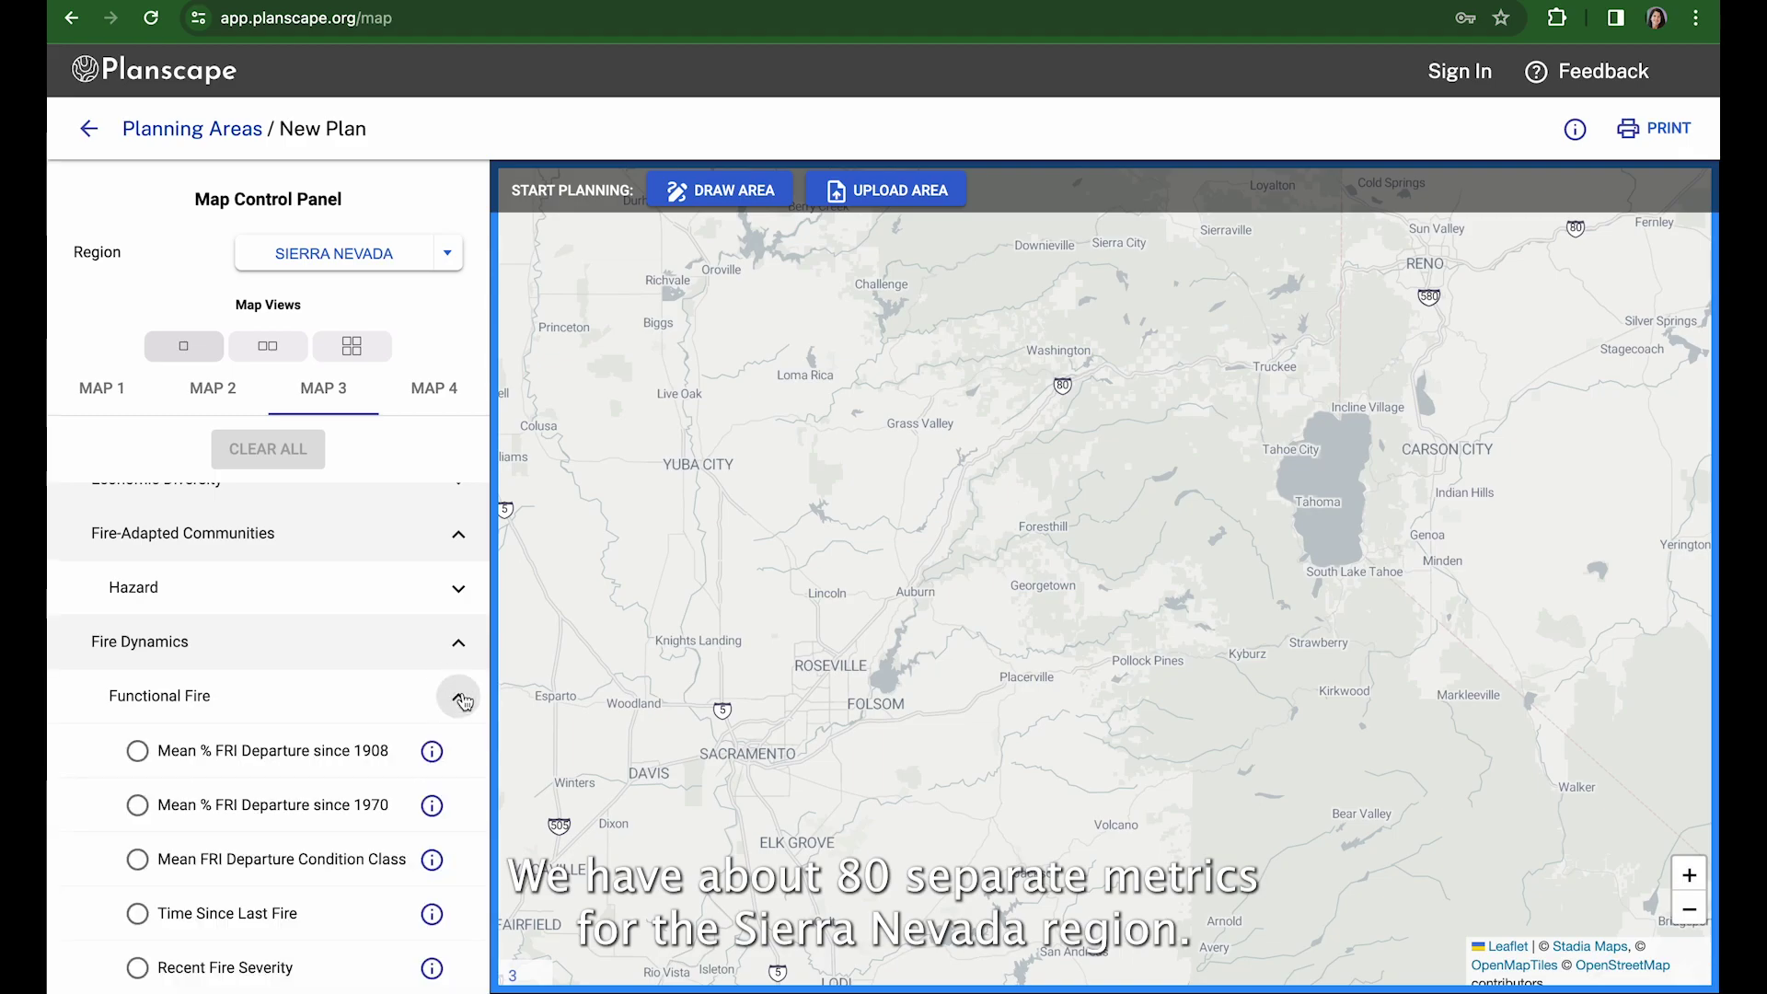
scroll(362, 783, "down", 5)
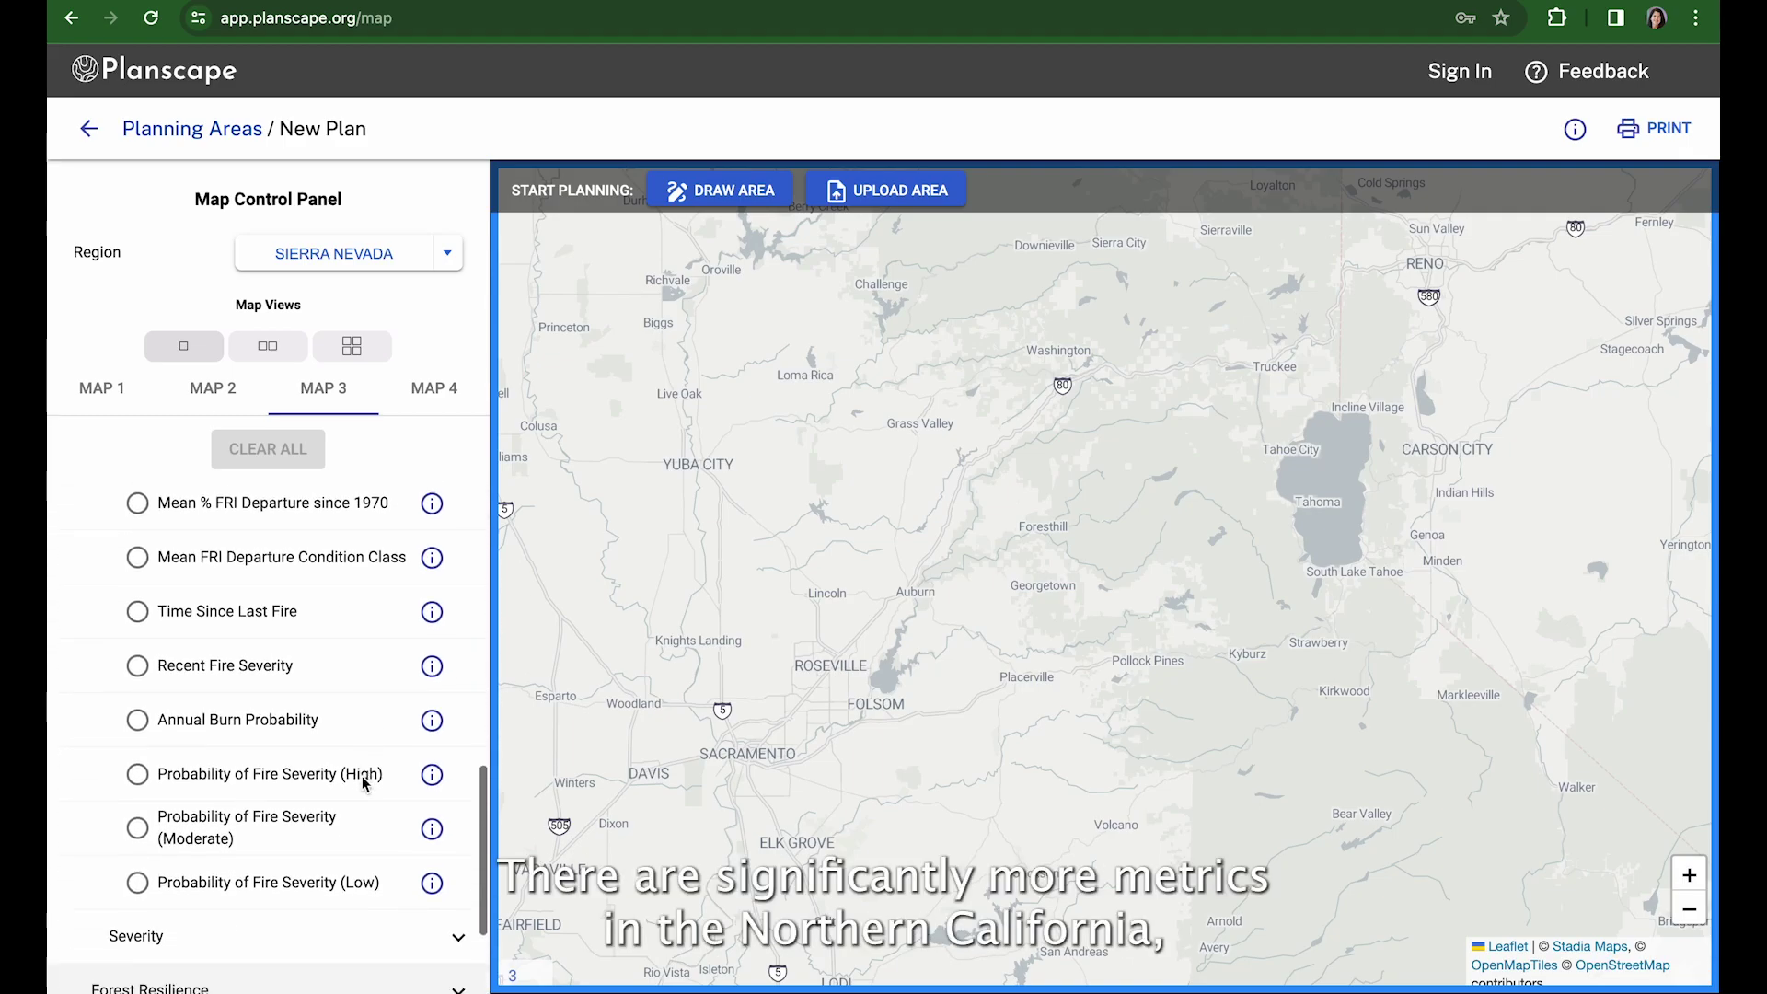
scroll(363, 784, "up", 2)
scroll(362, 783, "down", 1)
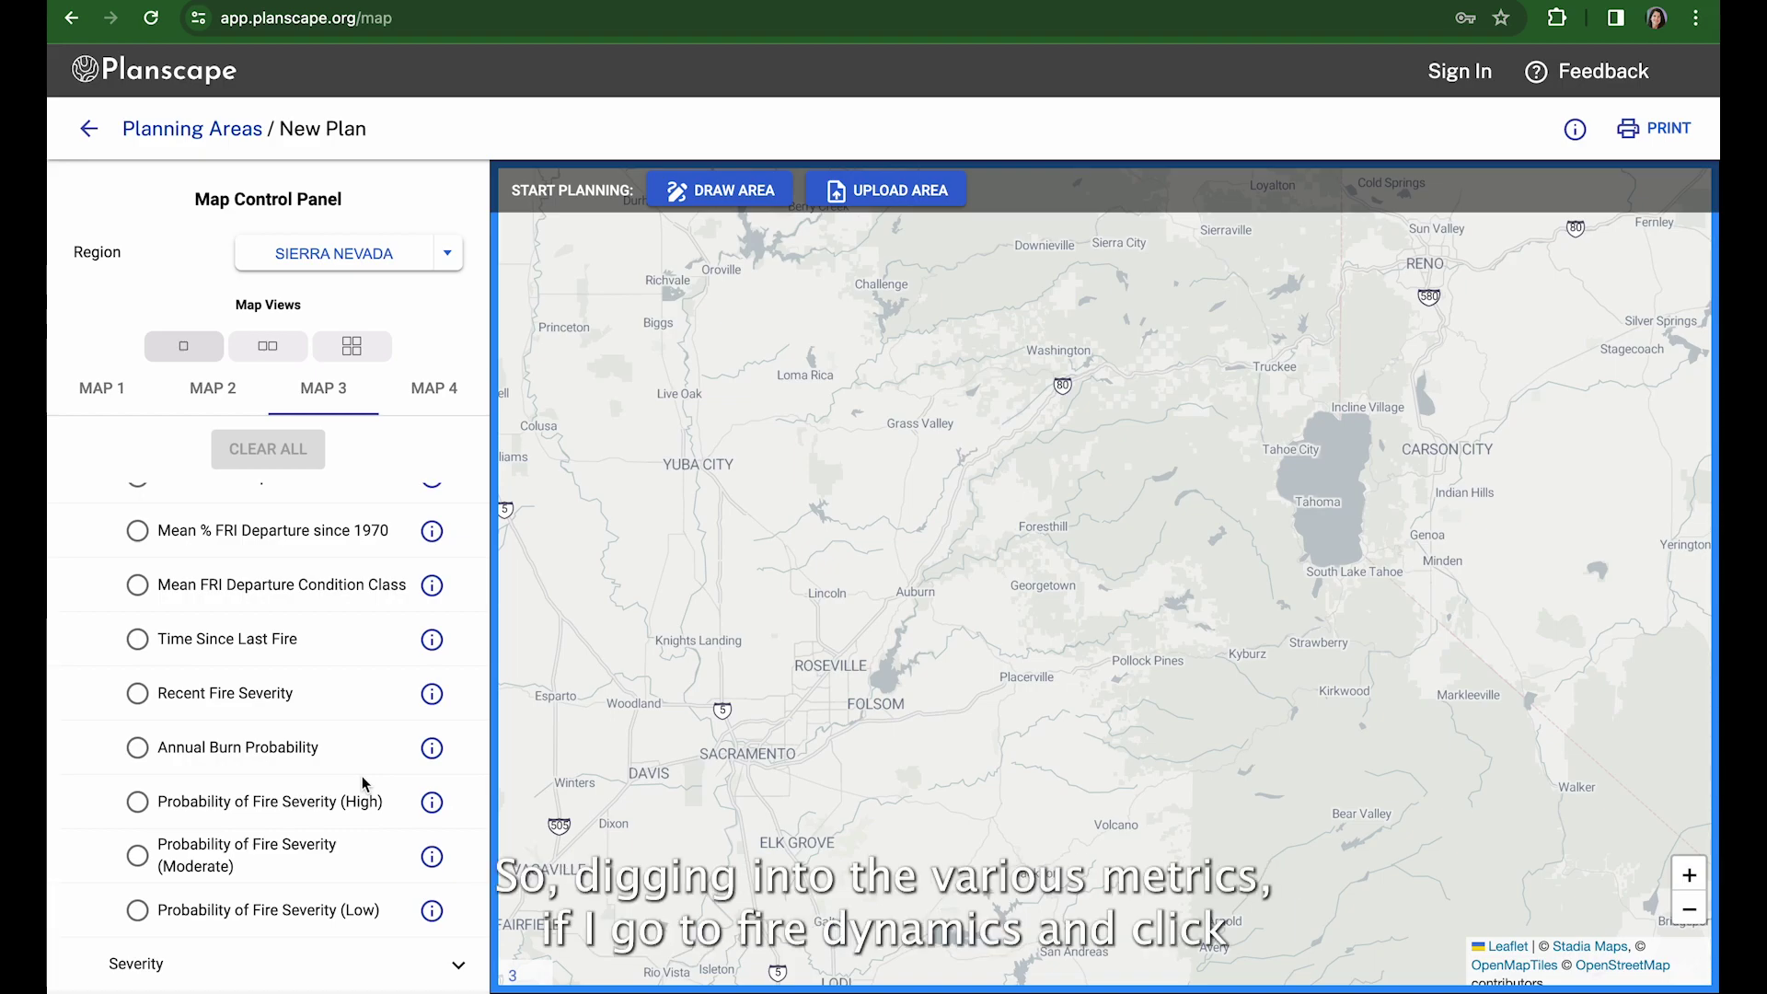
scroll(364, 783, "down", 1)
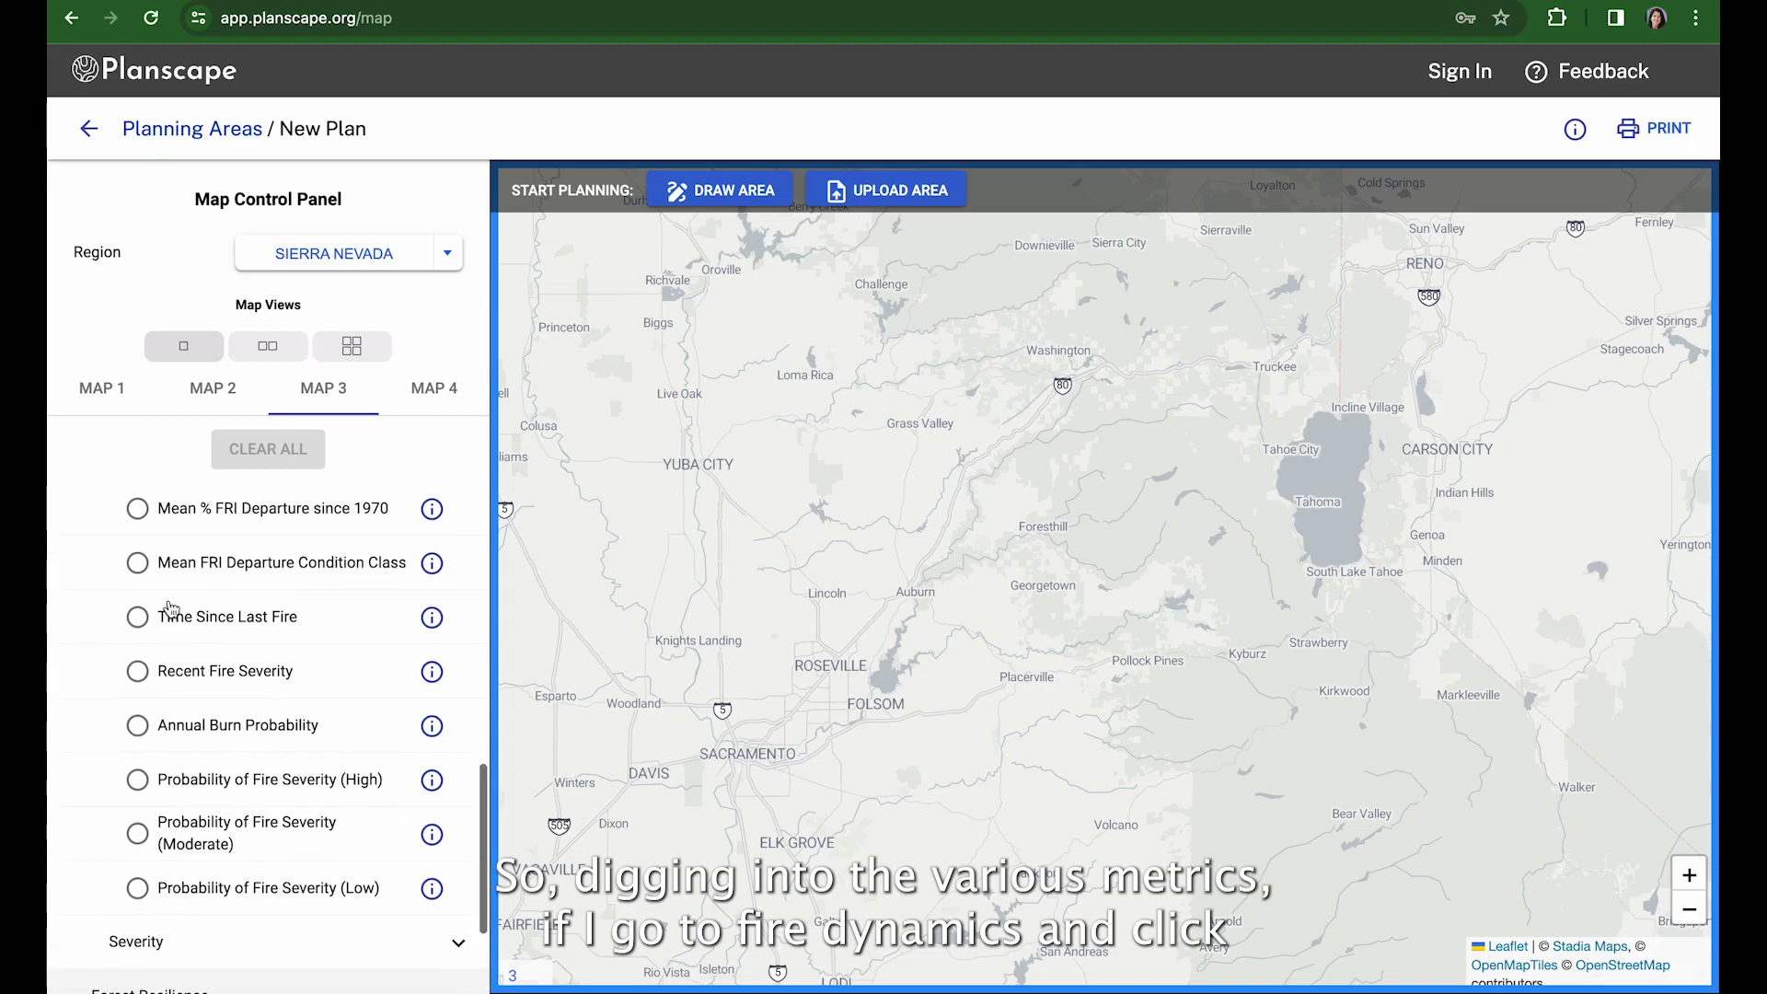
scroll(165, 602, "down", 2)
left_click(138, 654)
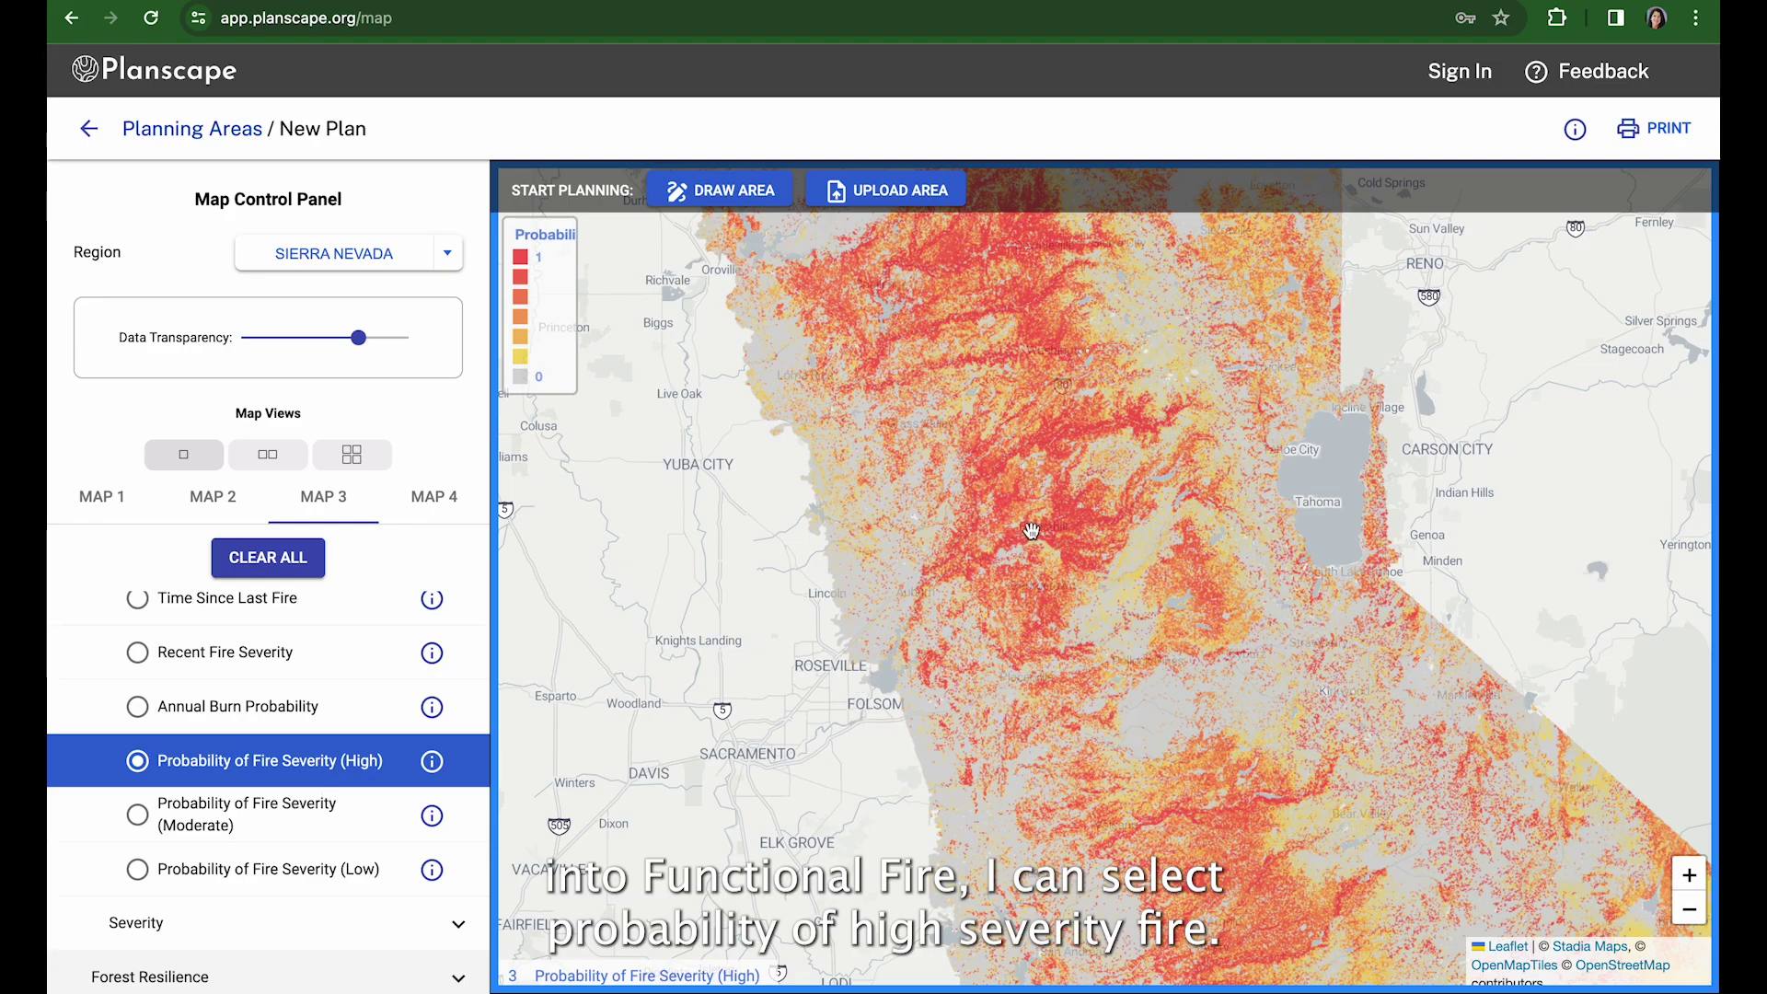
scroll(1030, 530, "up", 1)
left_click_drag(1085, 383, 1037, 525)
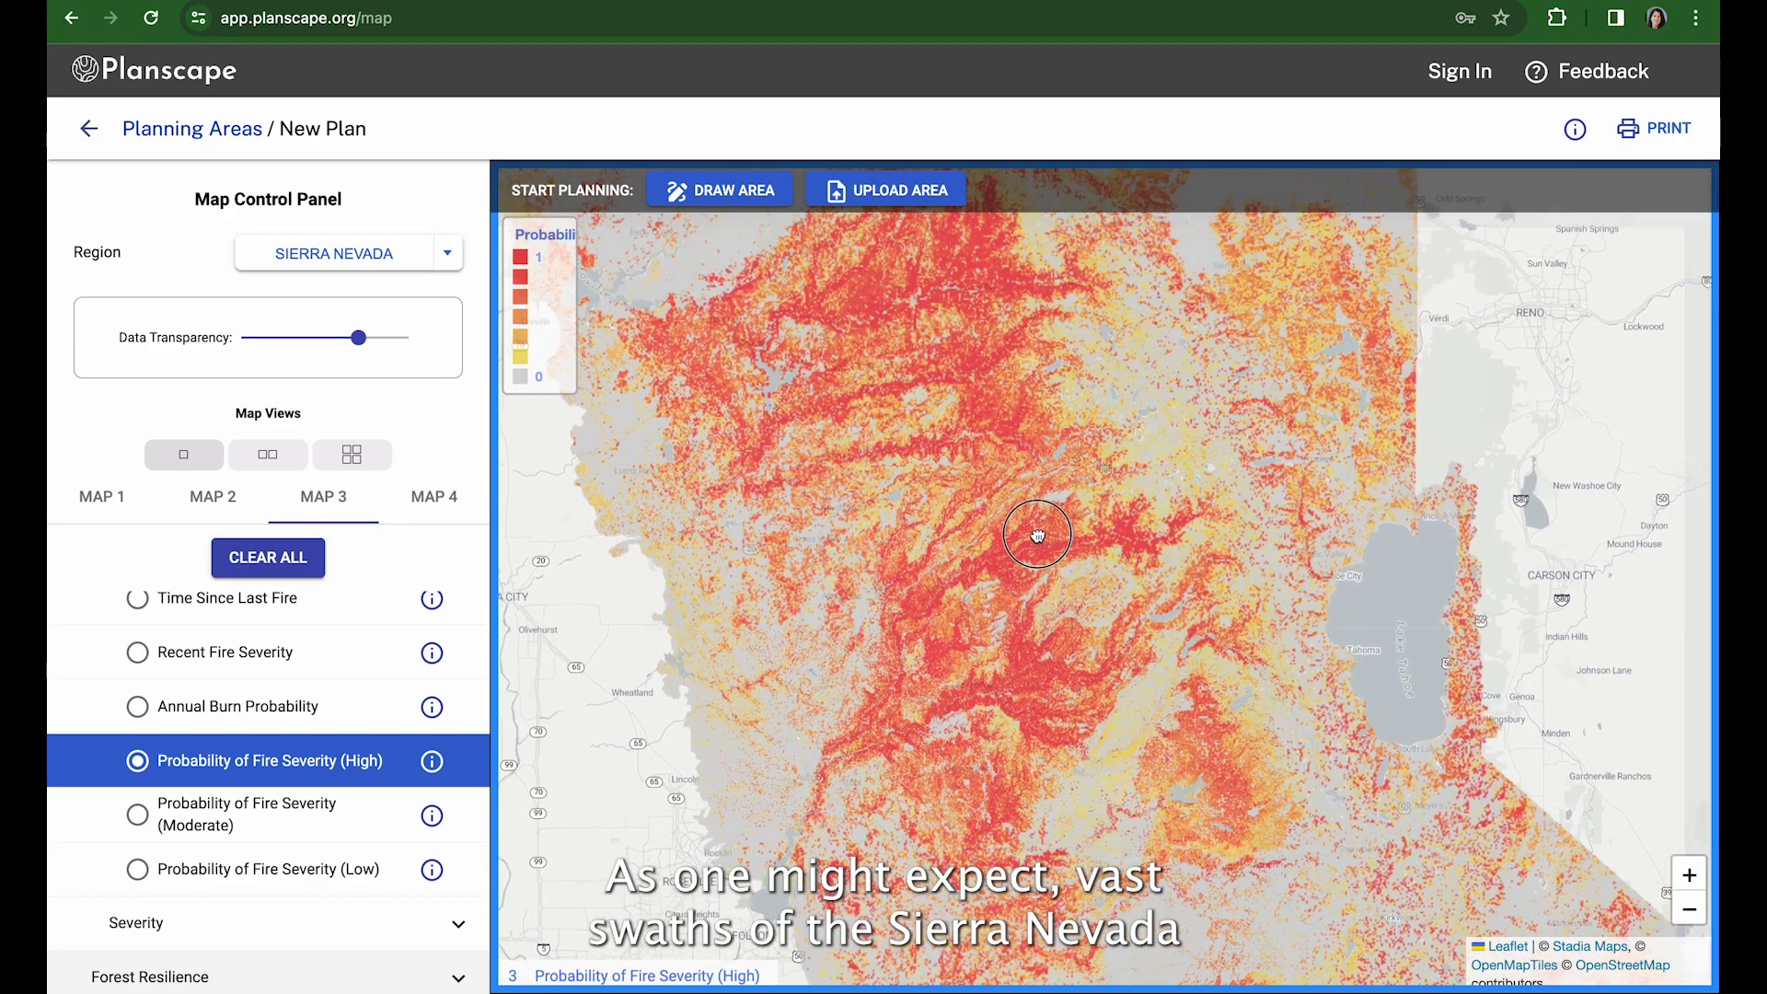
- Open the data details of the Probability of Fire Severity (High) metric, including its source, provider and download link
left_click_drag(942, 467, 955, 570)
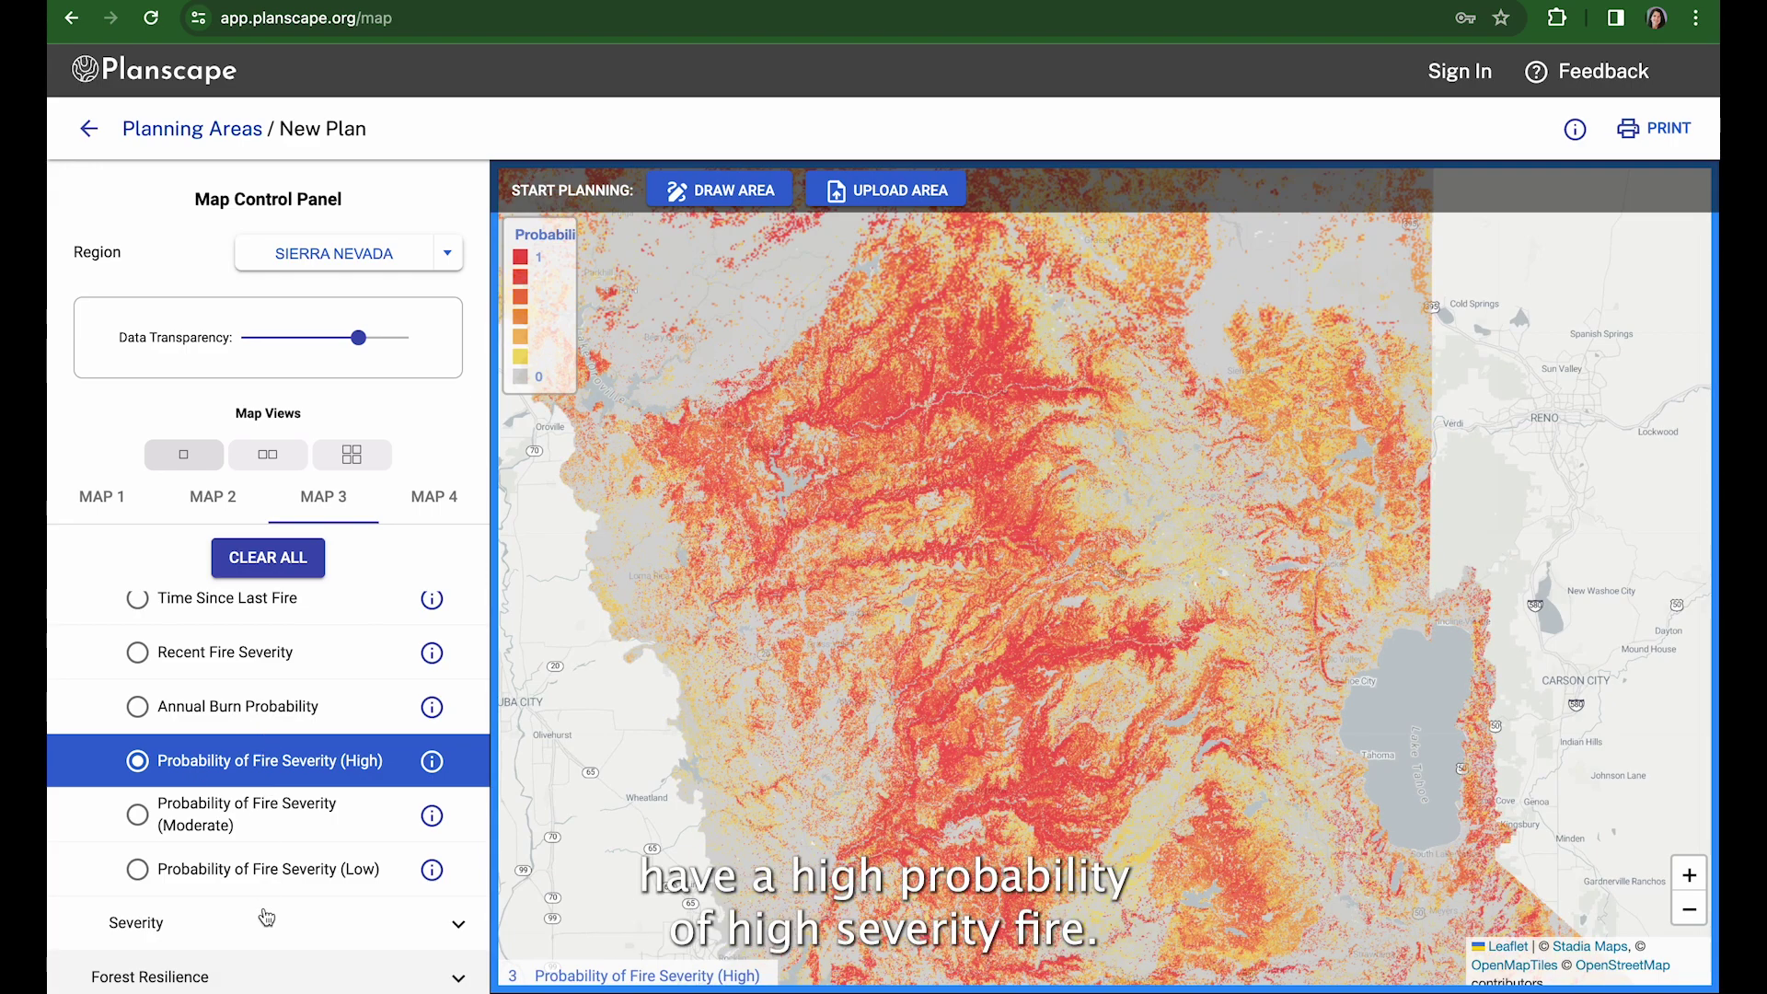
left_click(431, 762)
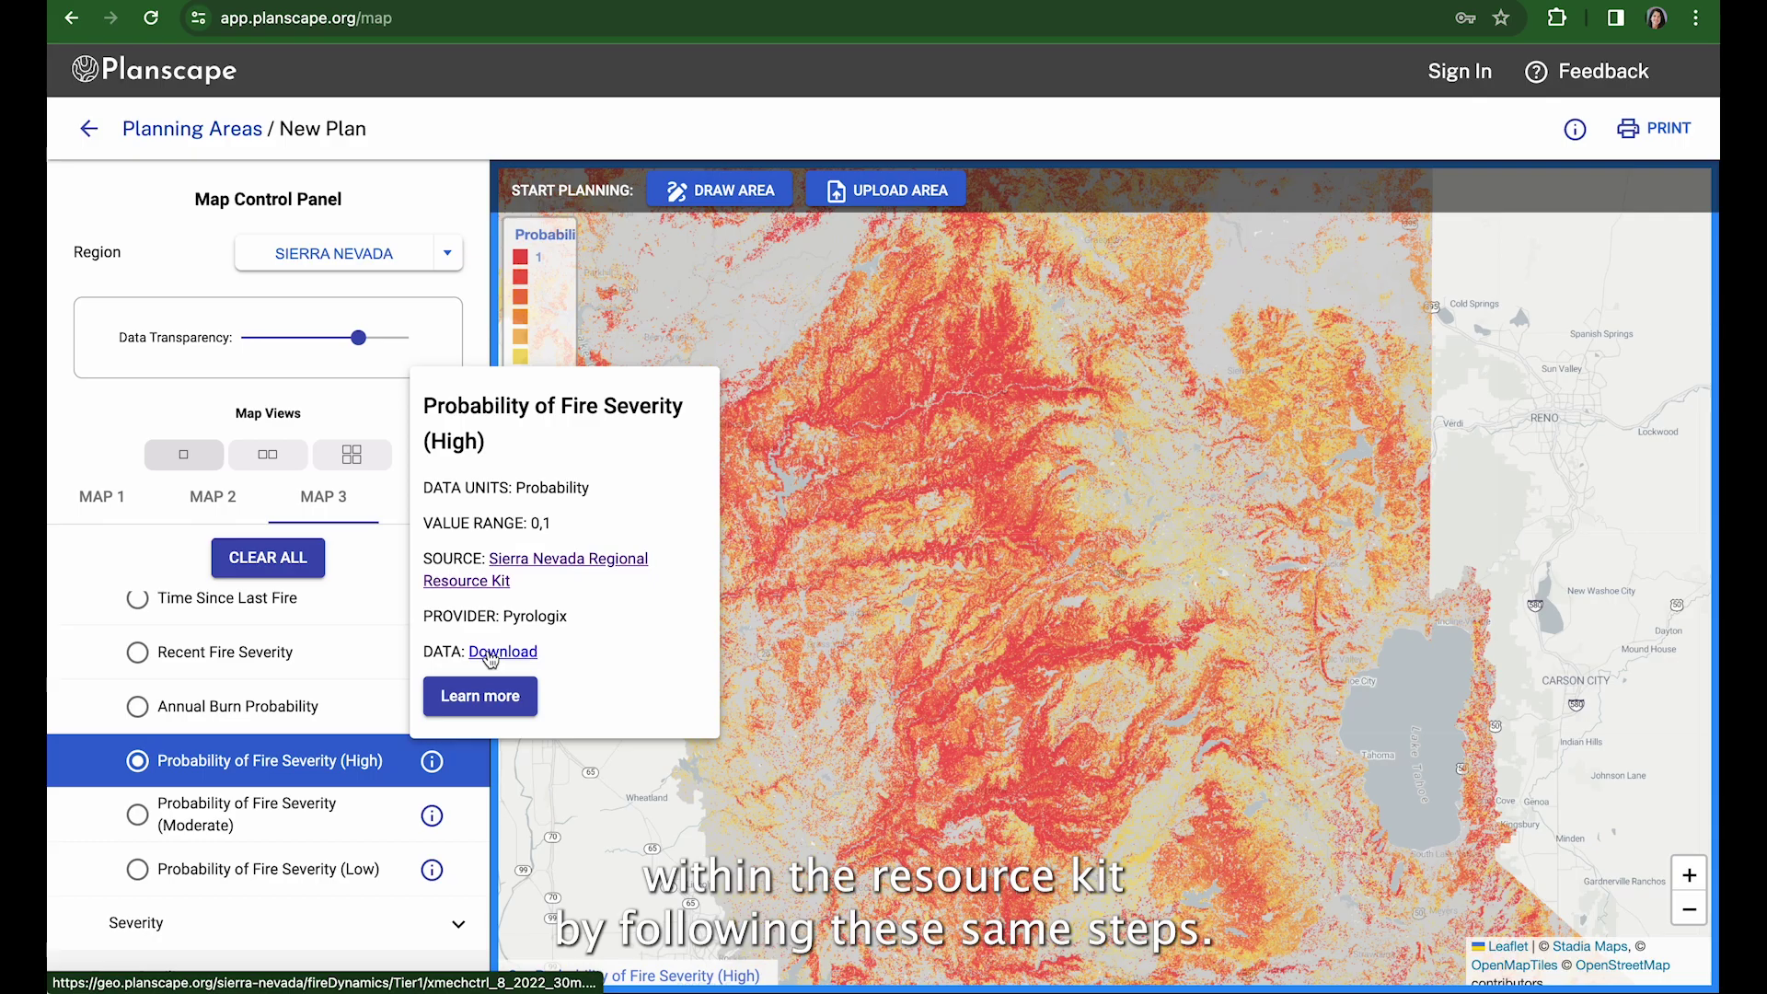
- Switch to map 1, try the two-map view and the four-map view, and compare the same area across all four maps
left_click(109, 502)
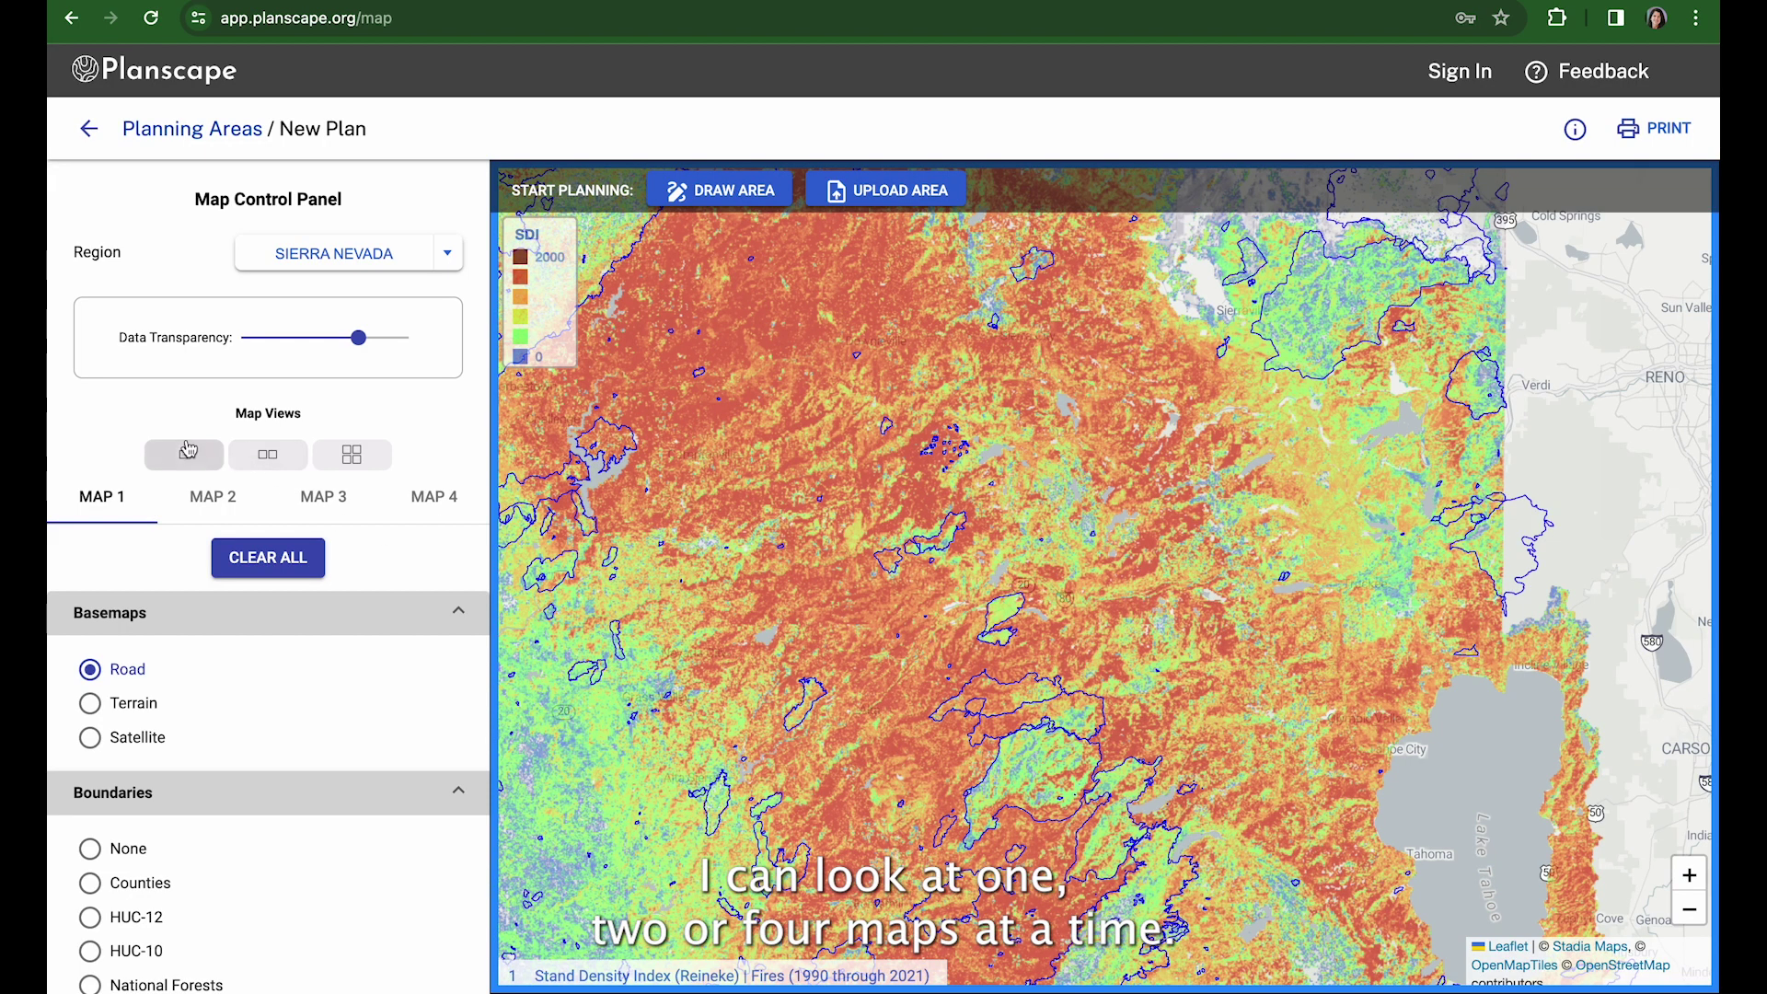
left_click(287, 459)
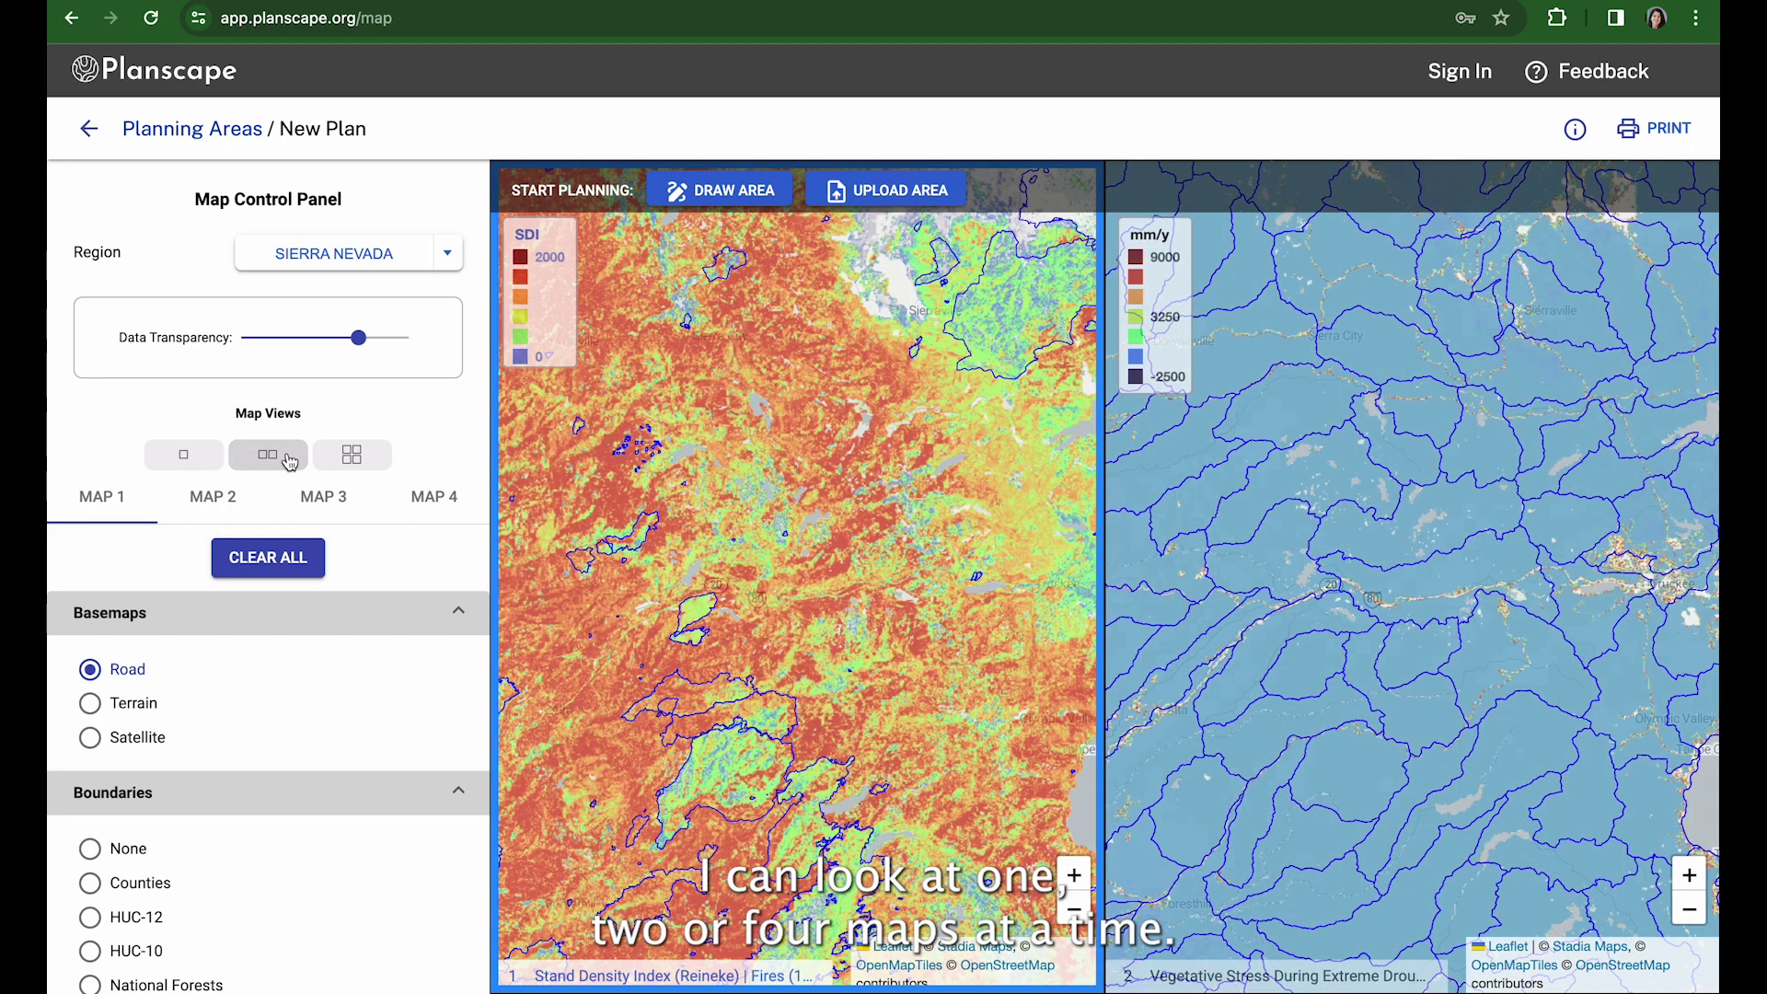
left_click(350, 455)
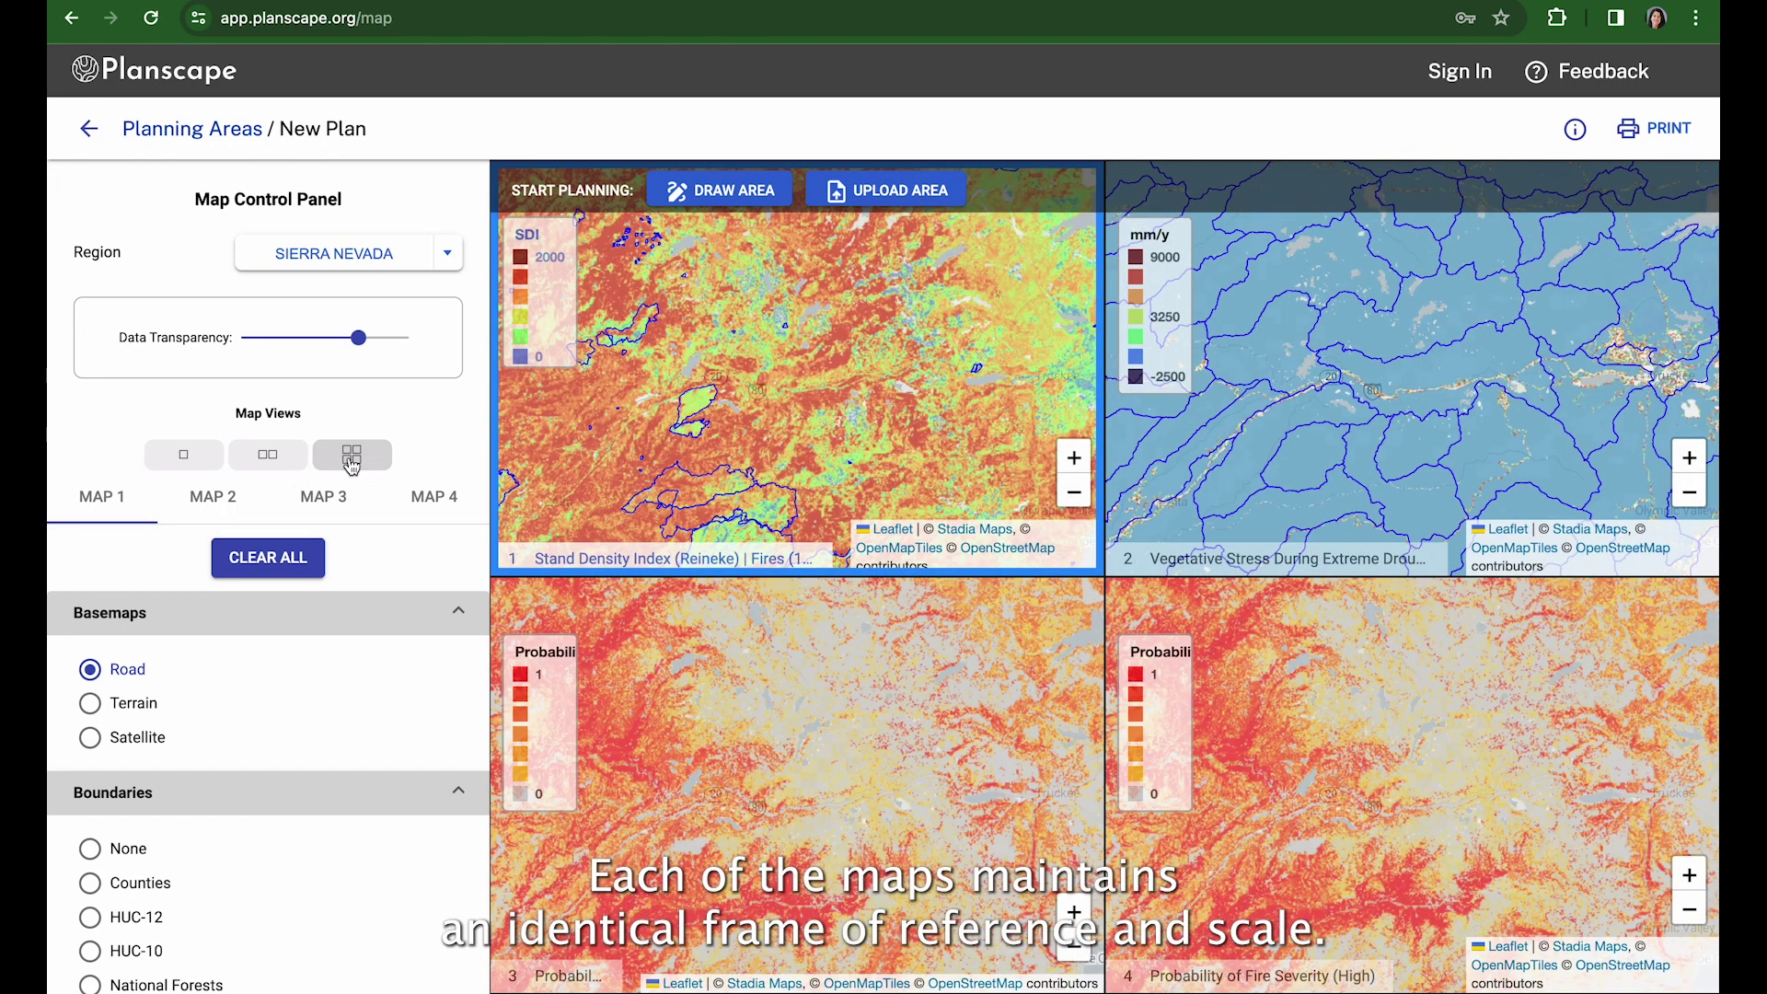
left_click_drag(791, 384, 961, 481)
left_click_drag(774, 424, 506, 568)
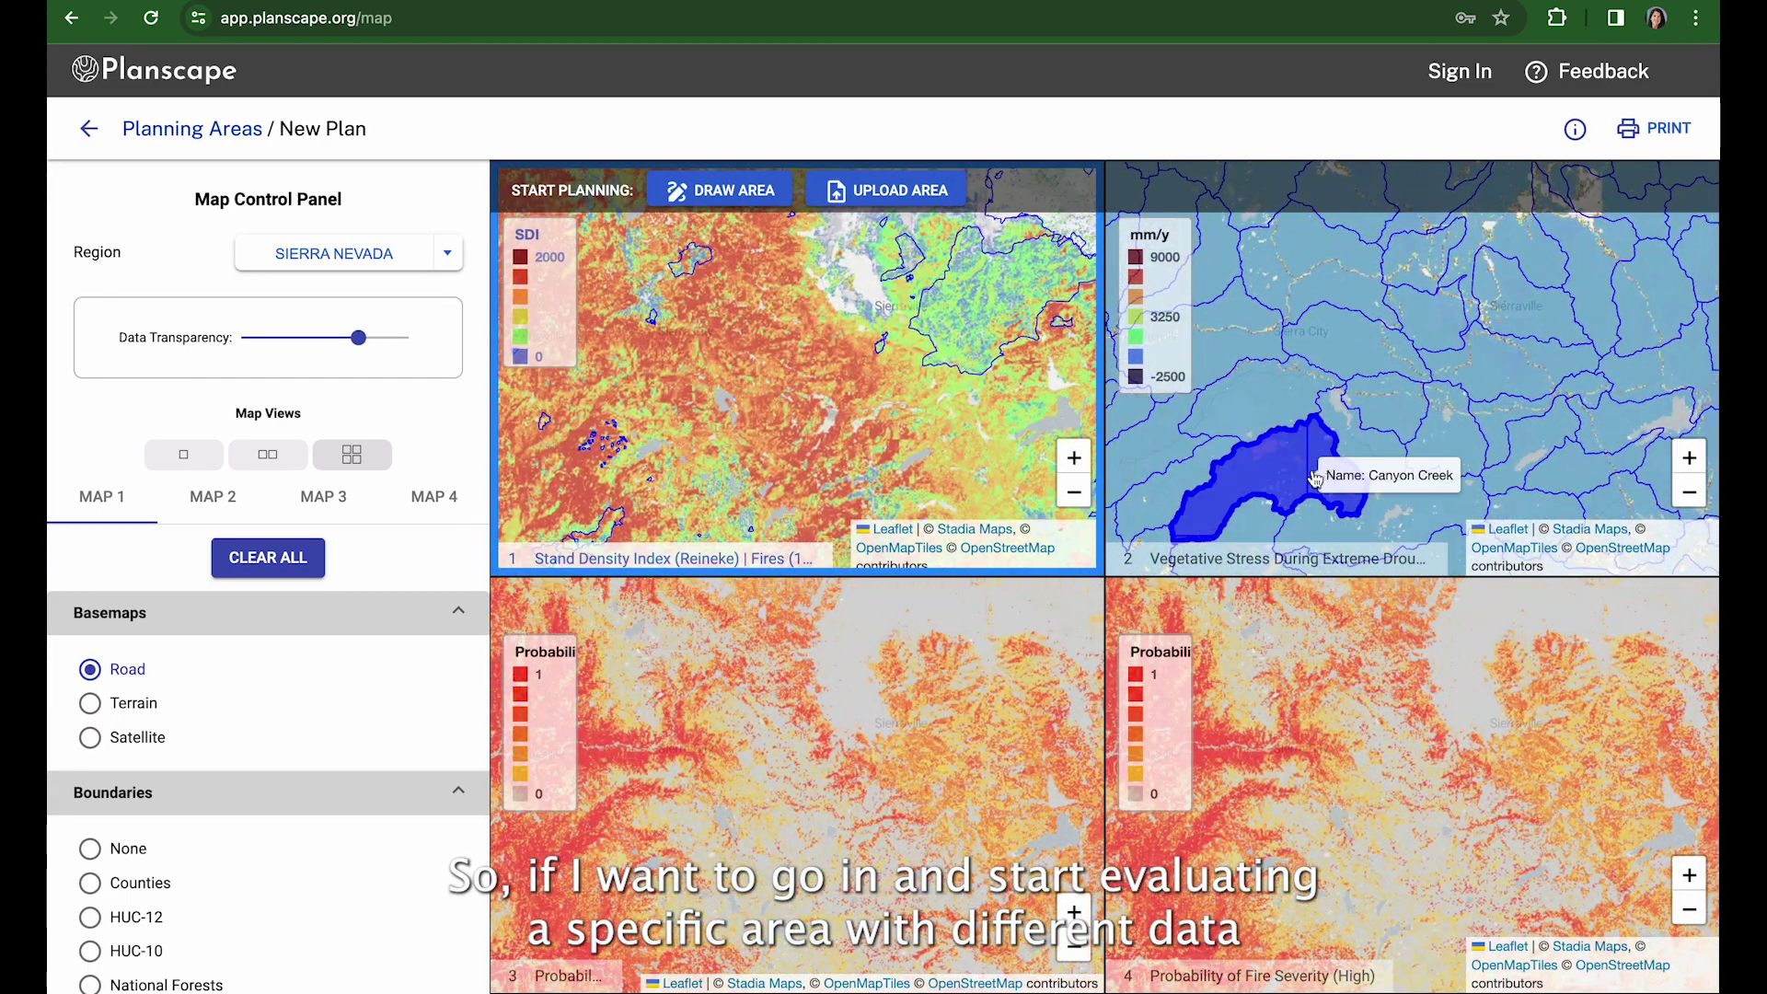
left_click_drag(714, 734, 923, 740)
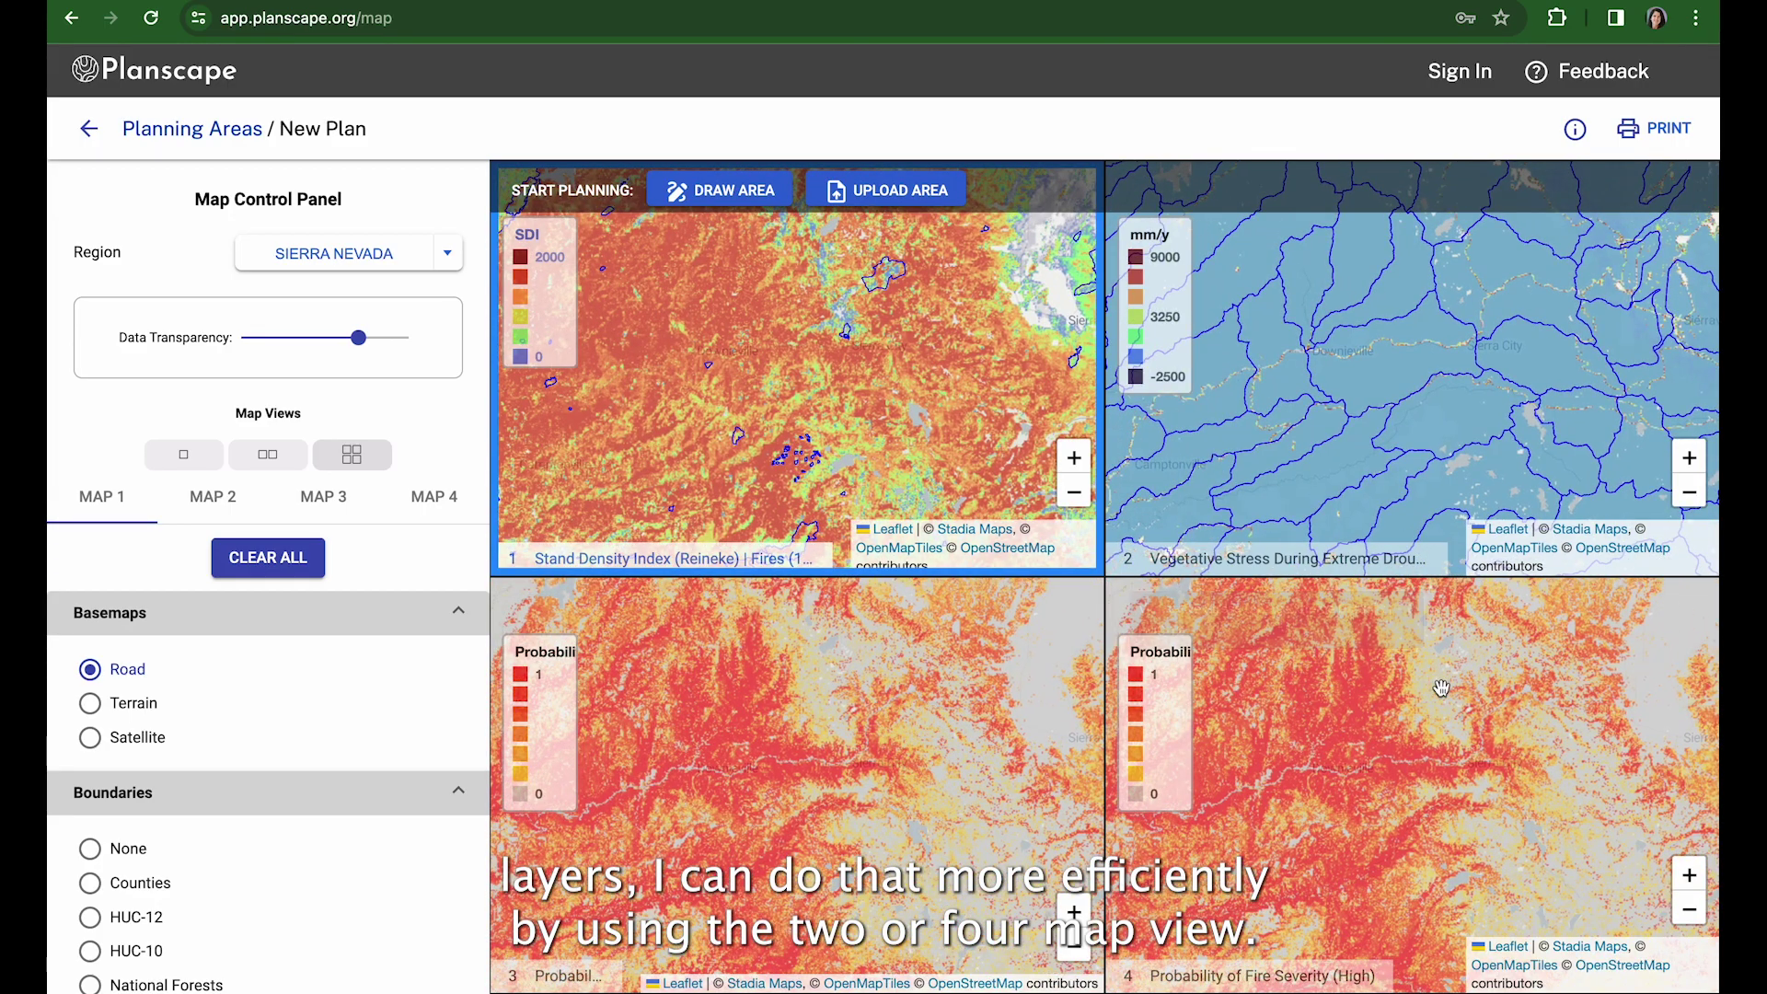
- Show map 4 alone and view the high fire severity probability around Sierra County in its wider surroundings
left_click(1321, 794)
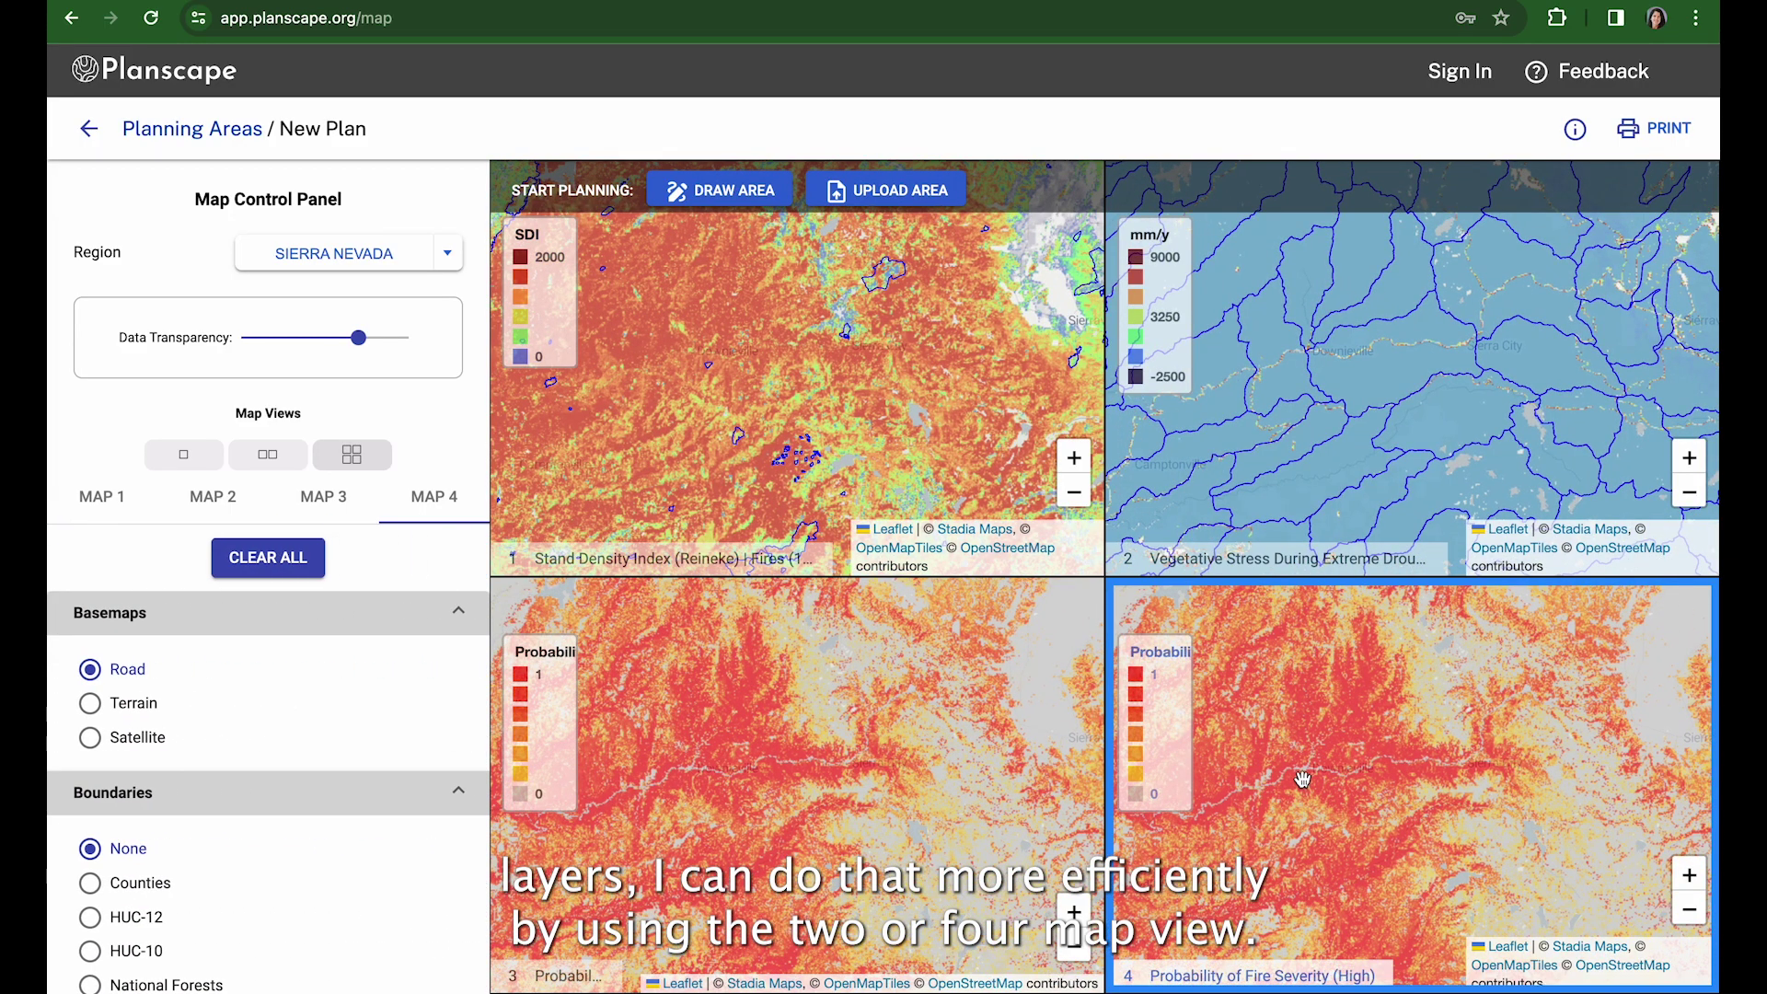
scroll(1307, 783, "up", 1)
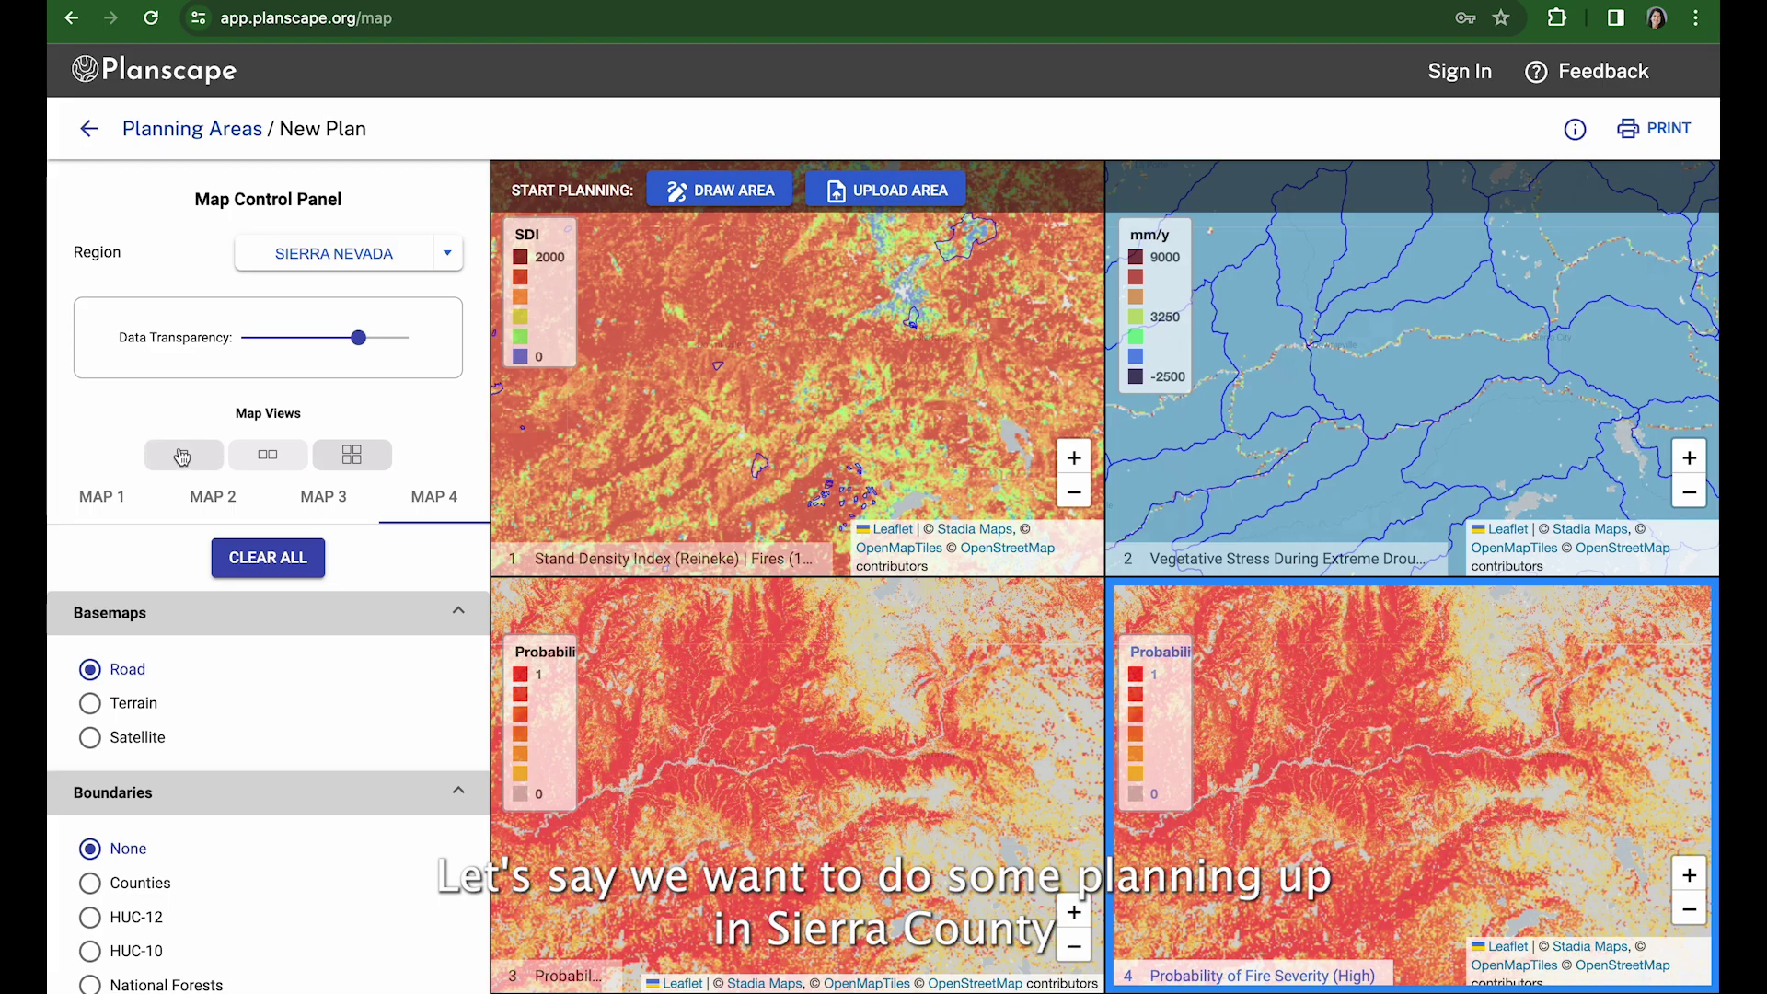
left_click(183, 455)
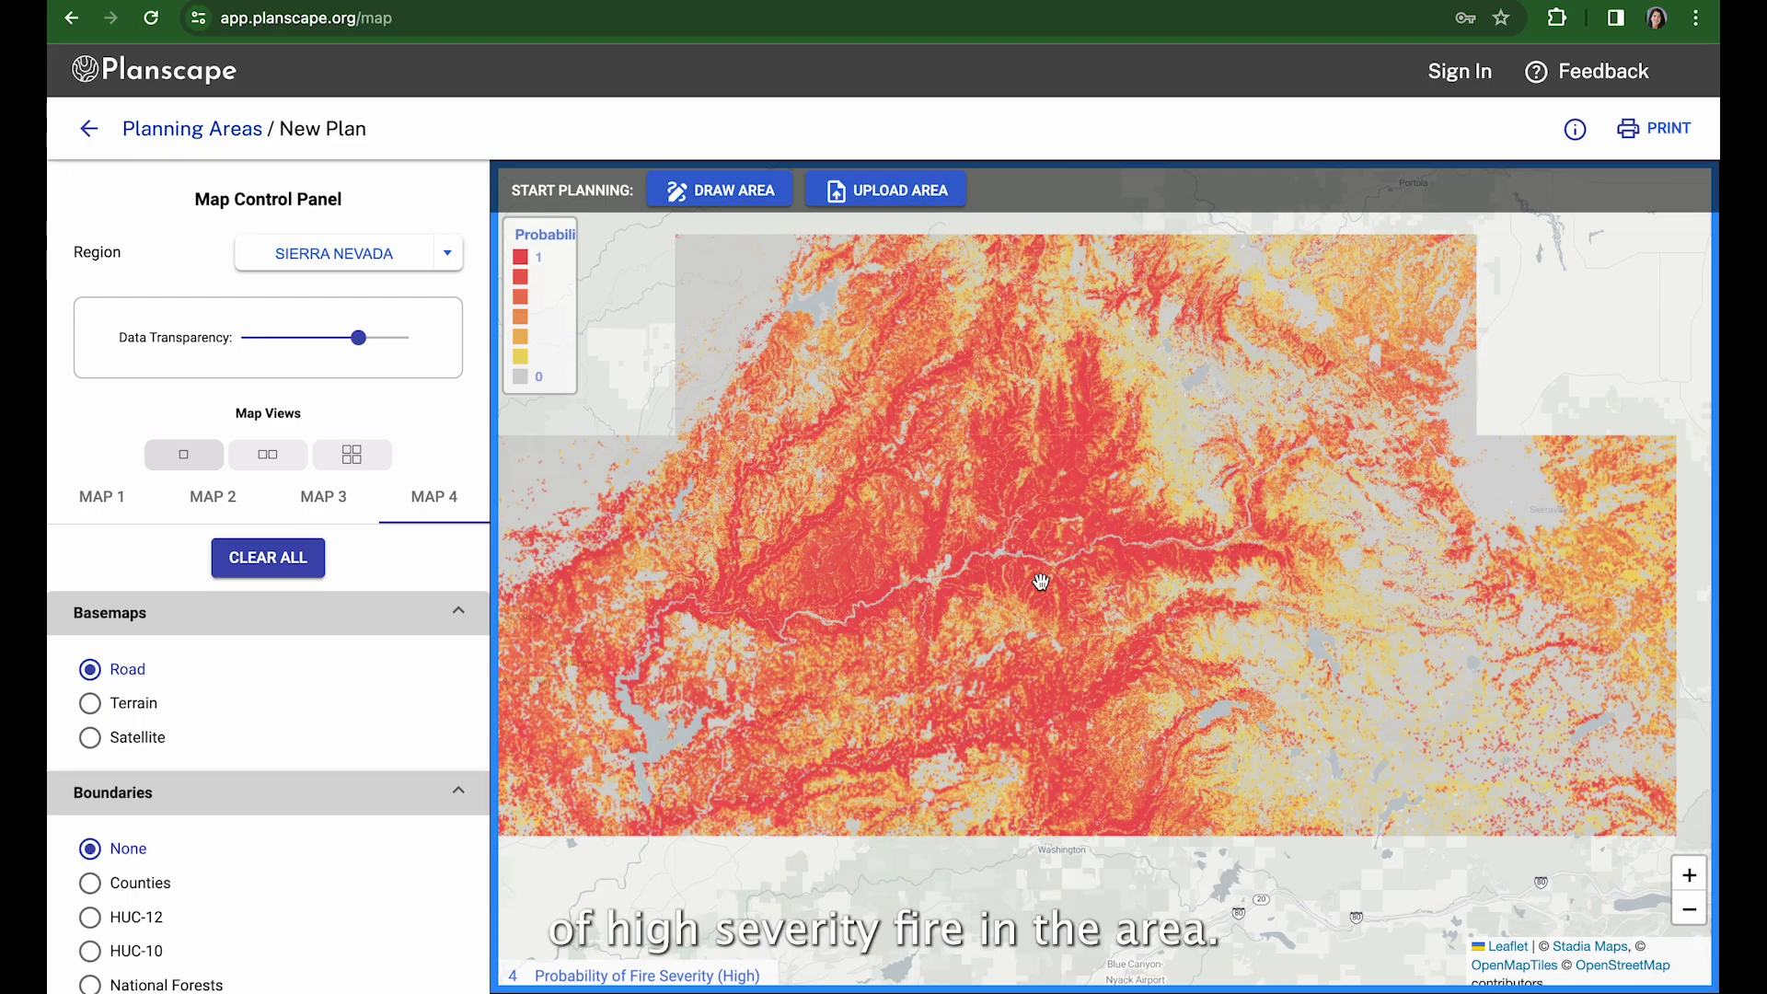
scroll(1041, 582, "down", 2)
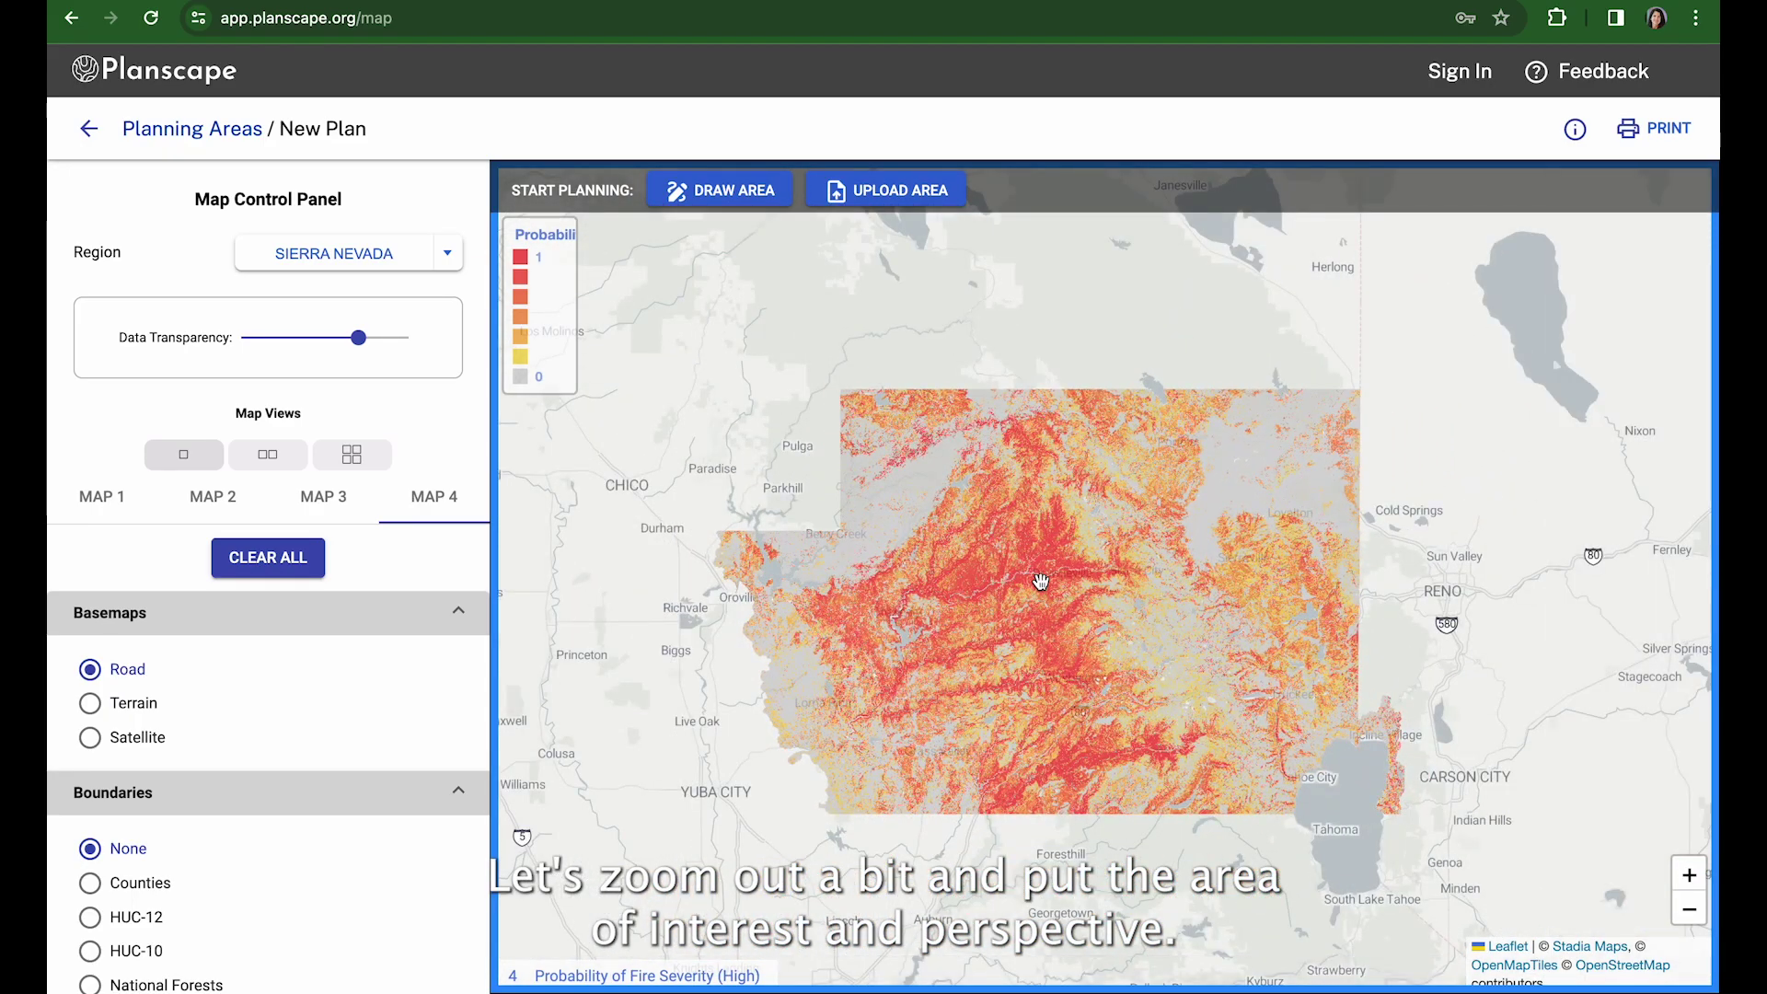
- Display the Fires (1990 through 2021) boundaries on map 4 and examine the North Complex fire and the Yuba watershed area
left_click_drag(1041, 582, 1194, 692)
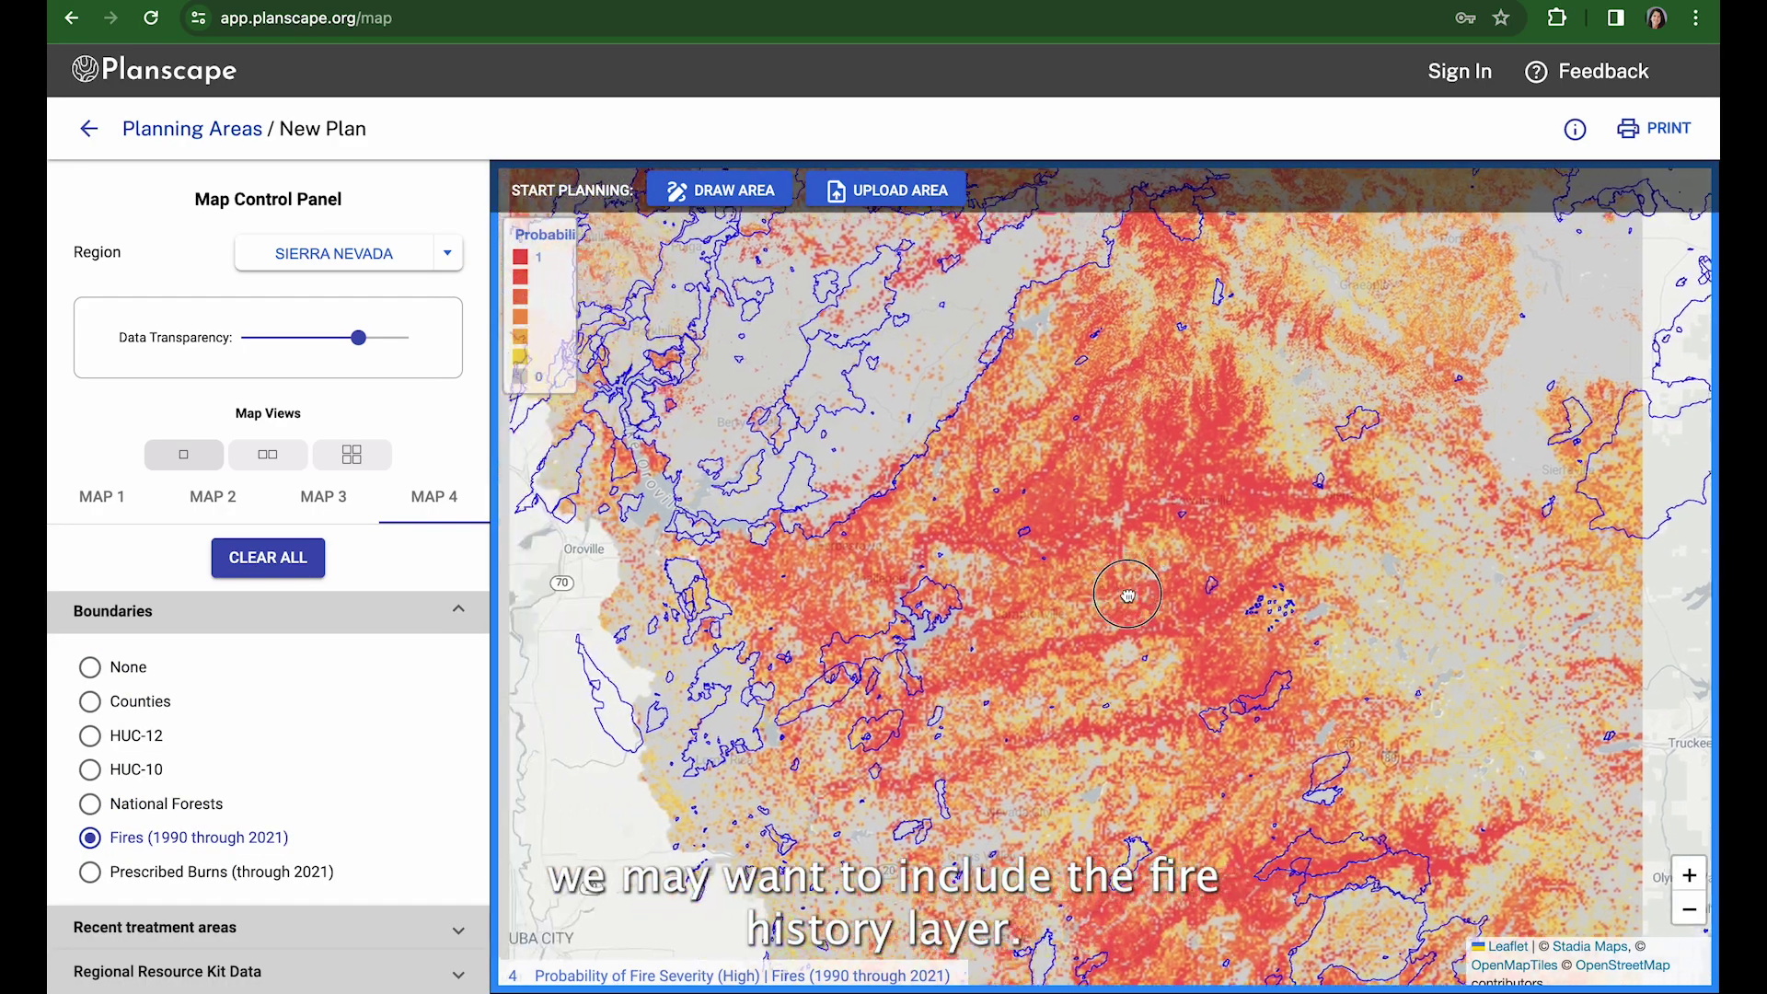
left_click_drag(886, 369, 927, 436)
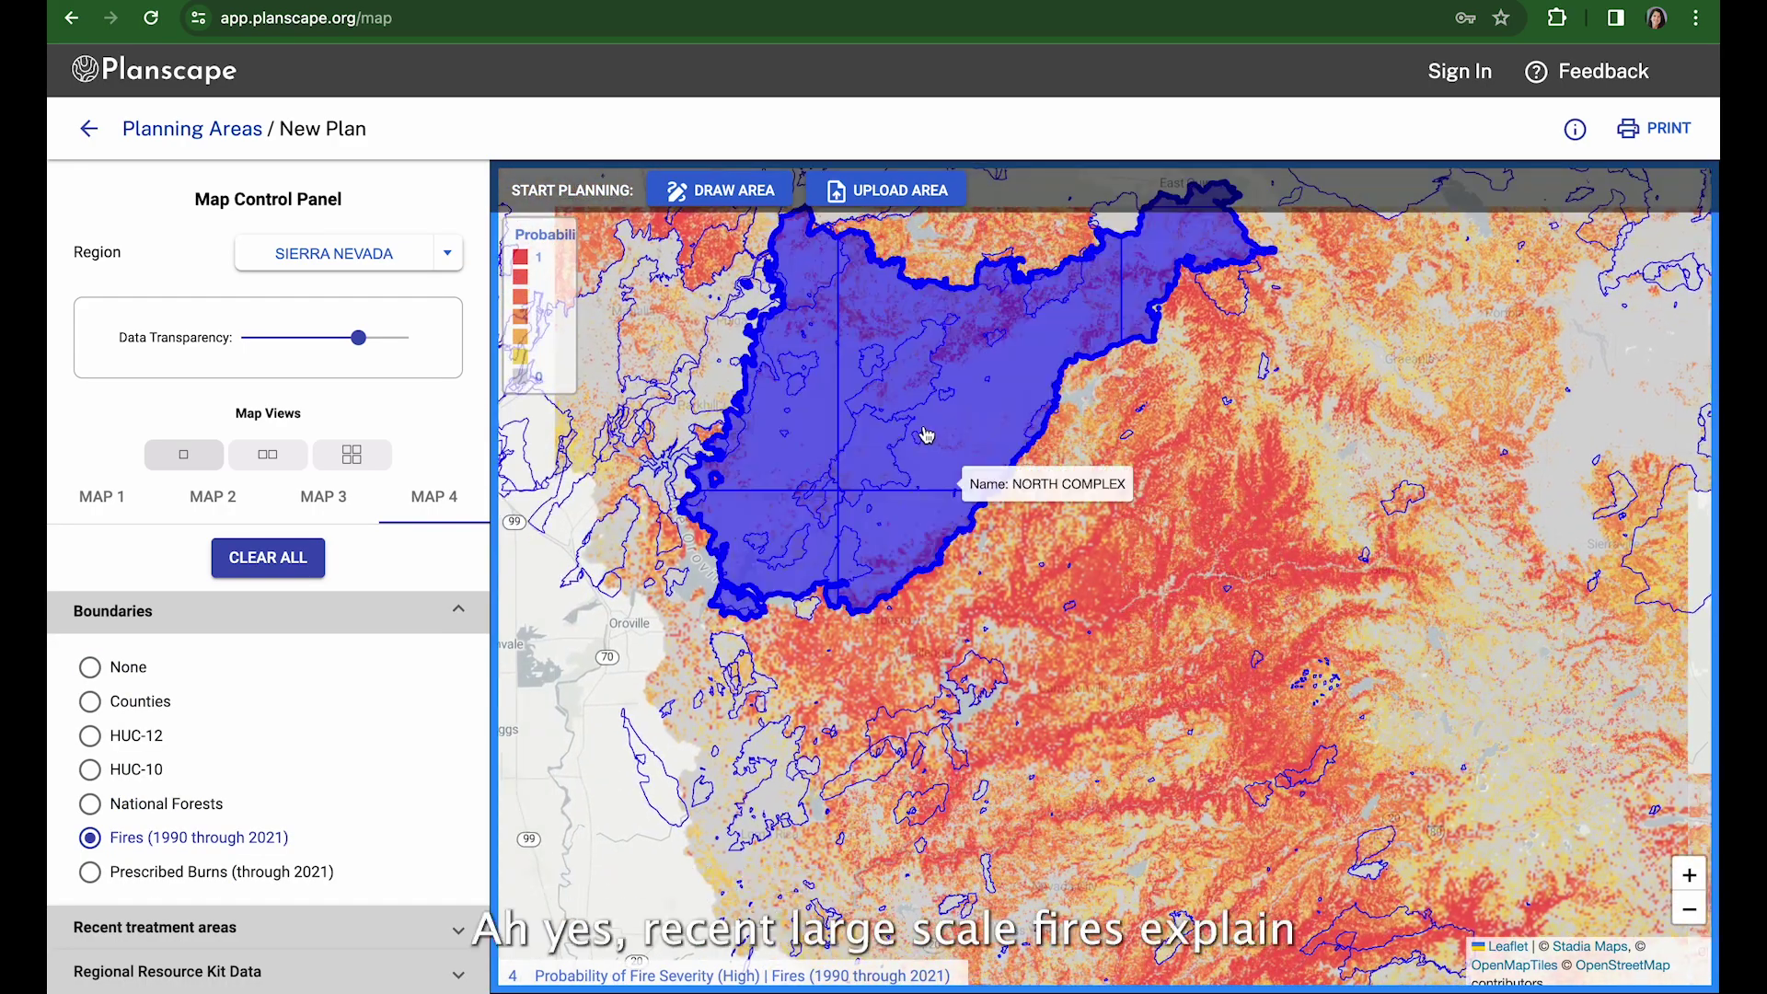
left_click_drag(1263, 455, 1220, 675)
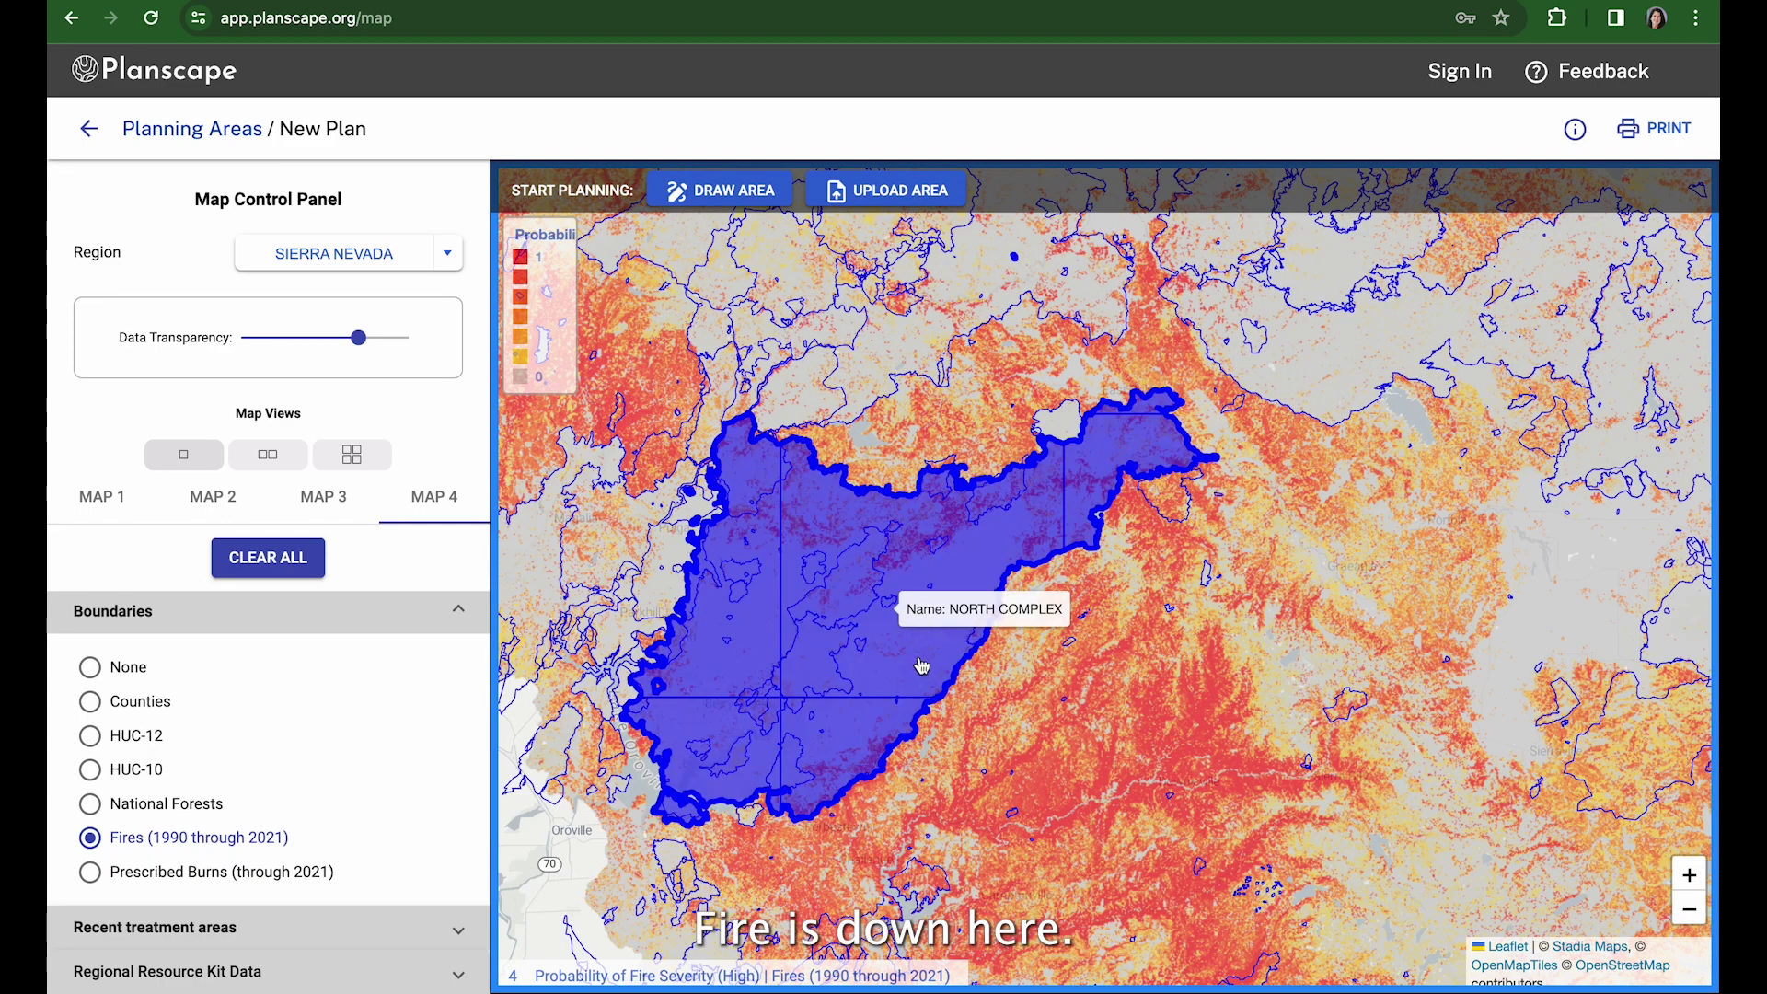
left_click_drag(1079, 738, 1077, 635)
scroll(1077, 635, "up", 2)
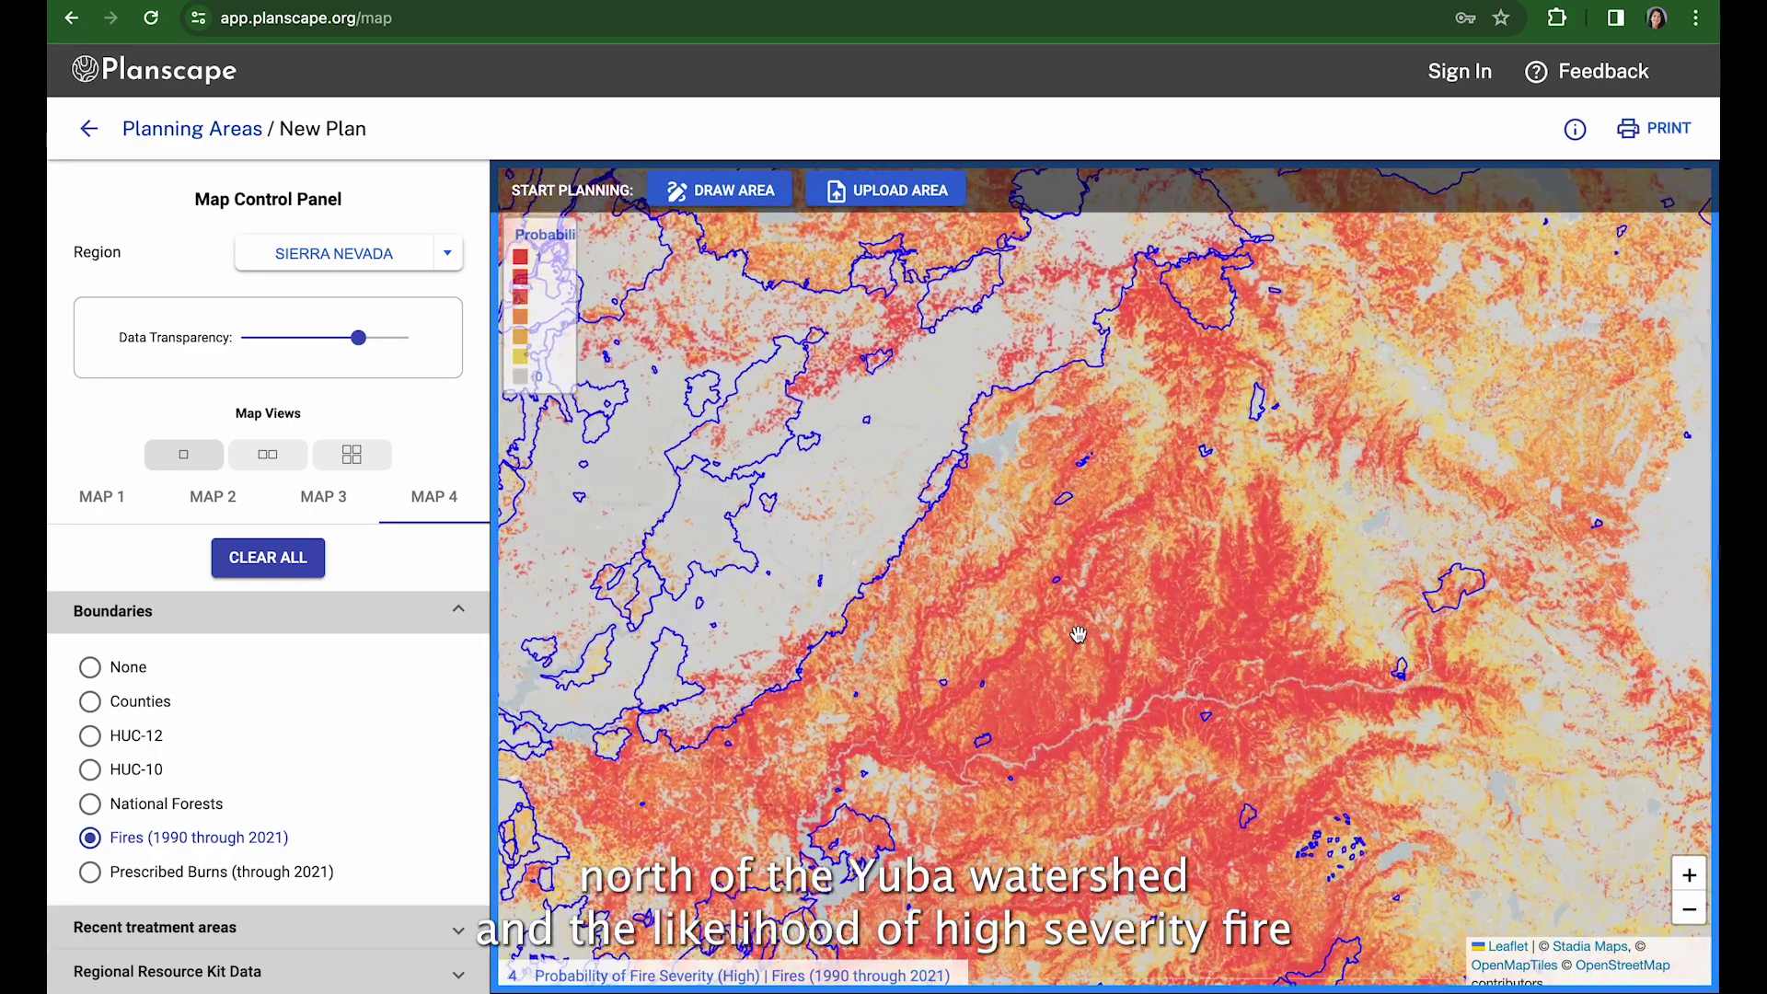
left_click_drag(1169, 634, 1147, 509)
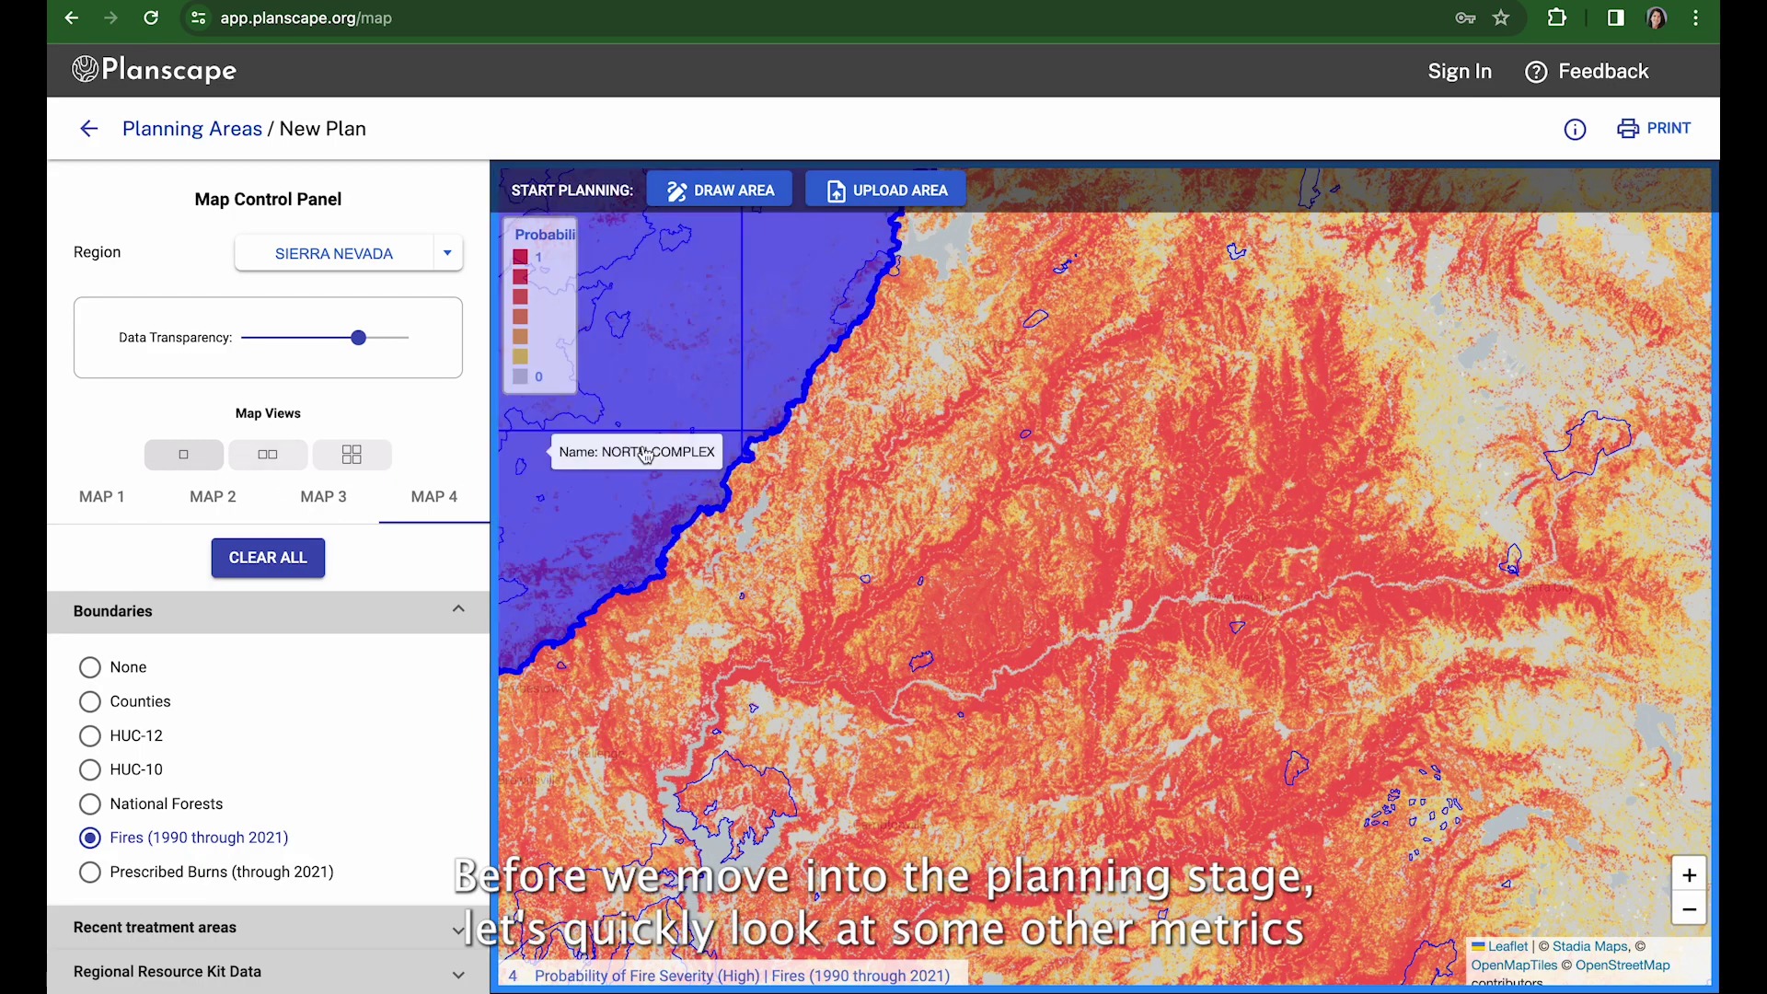
- Return to the four-map view and display California Spotted Owl Habitat from the Biodiversity Conservation focal species on map 2
left_click(352, 454)
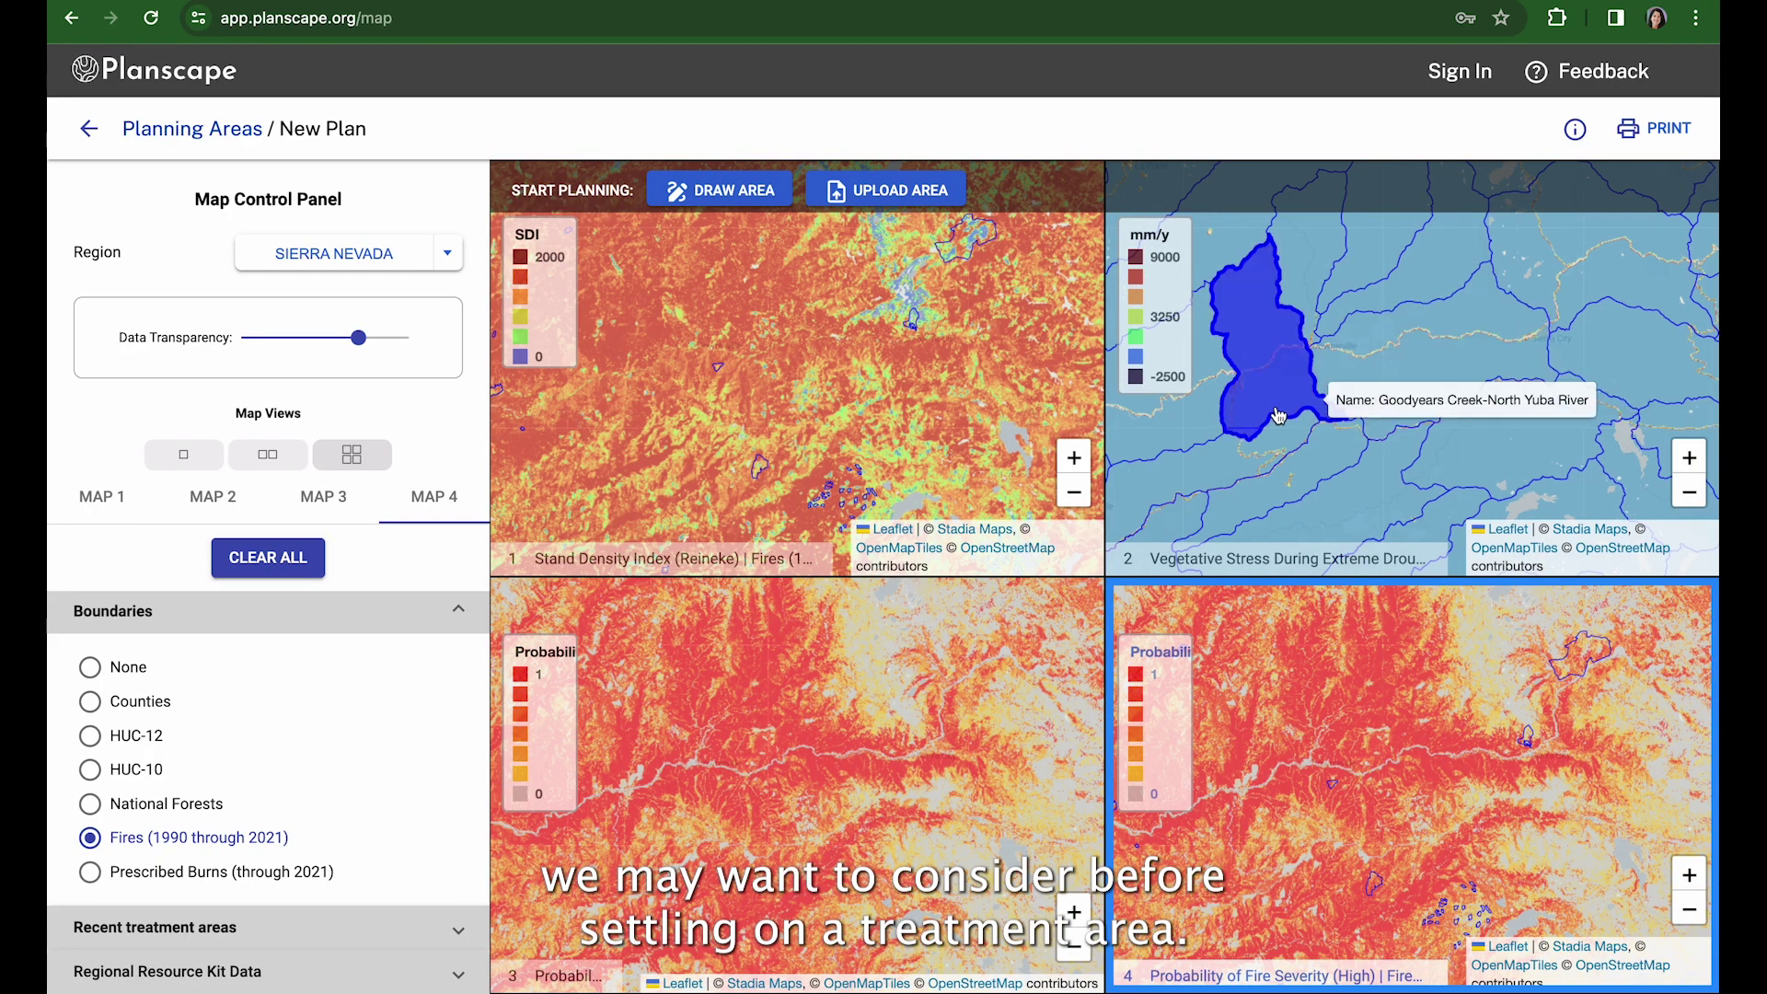
left_click(1254, 495)
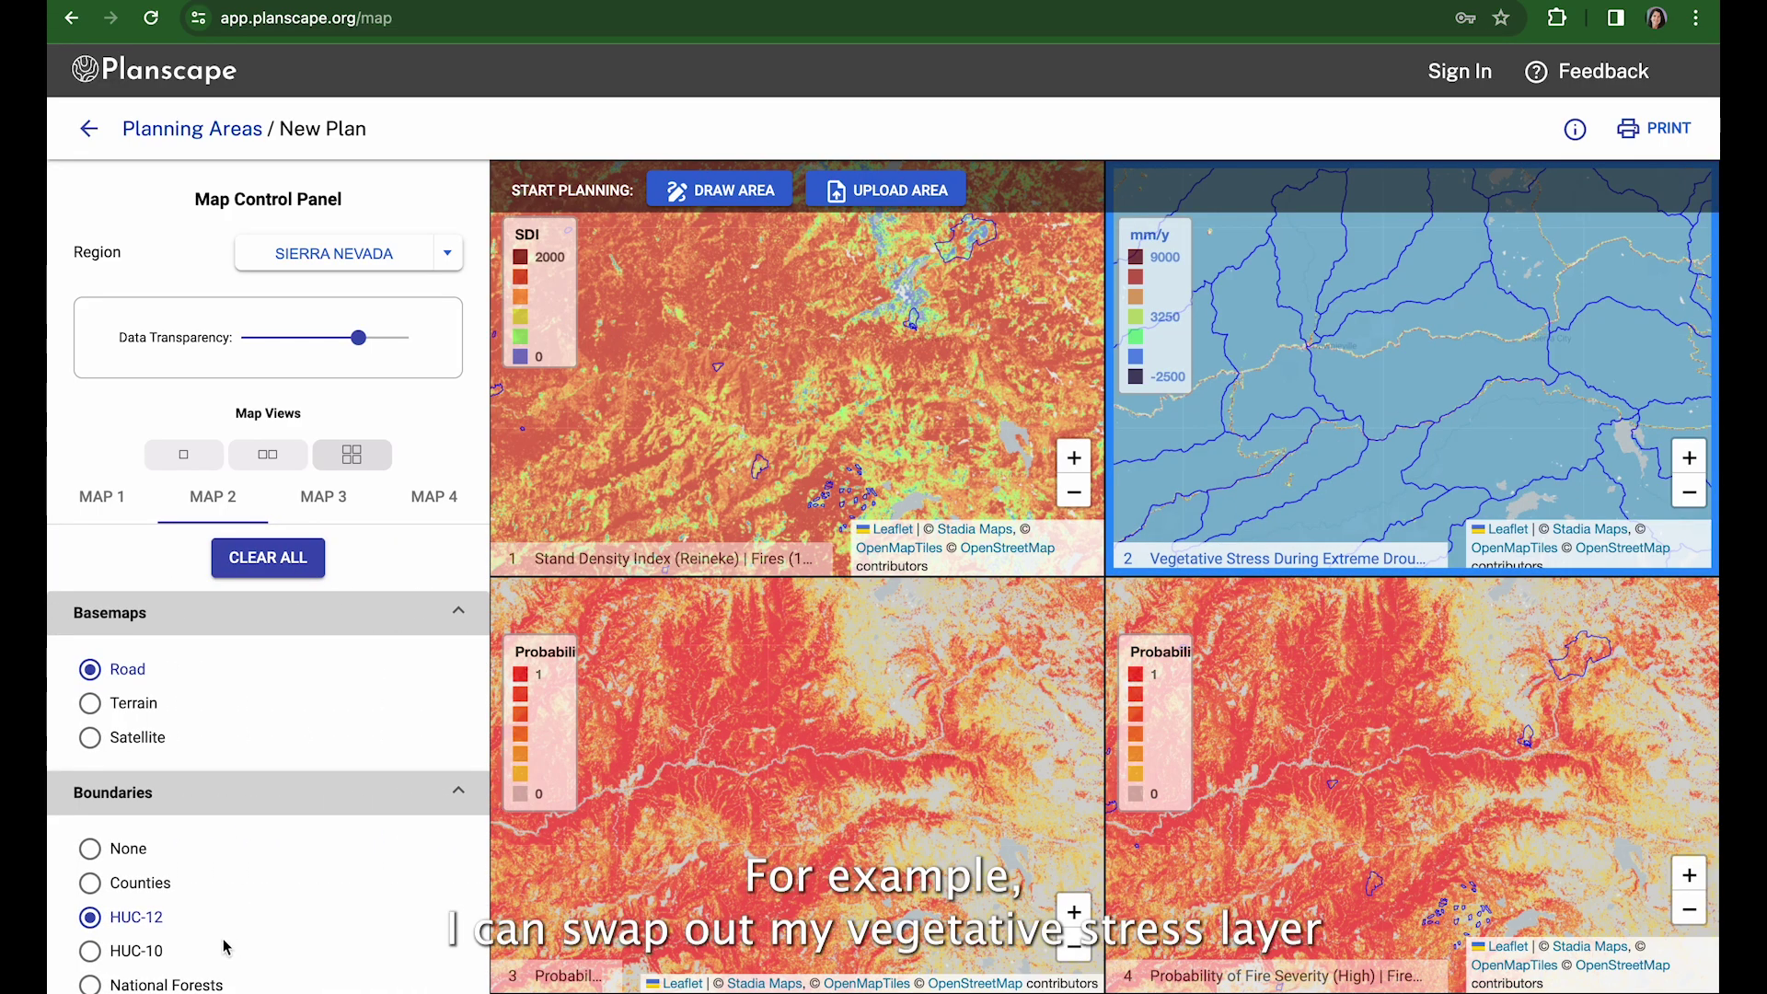
scroll(228, 937, "down", 2)
left_click(457, 976)
scroll(383, 932, "down", 5)
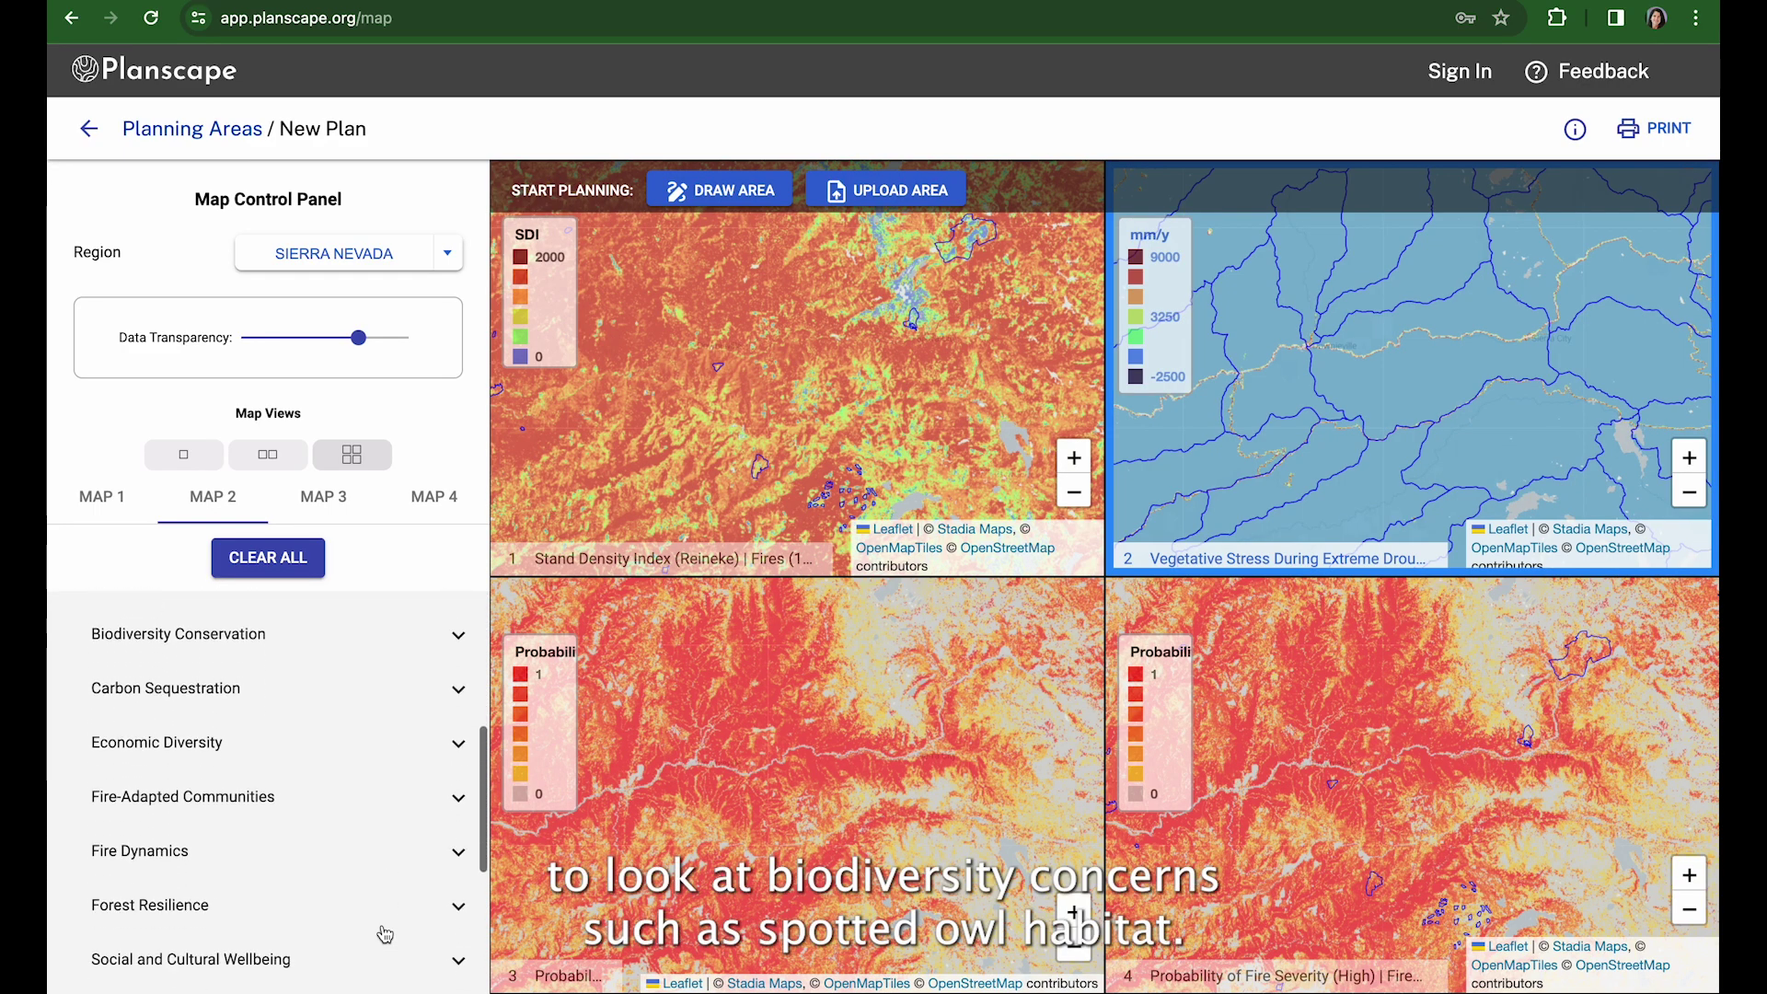
left_click(455, 624)
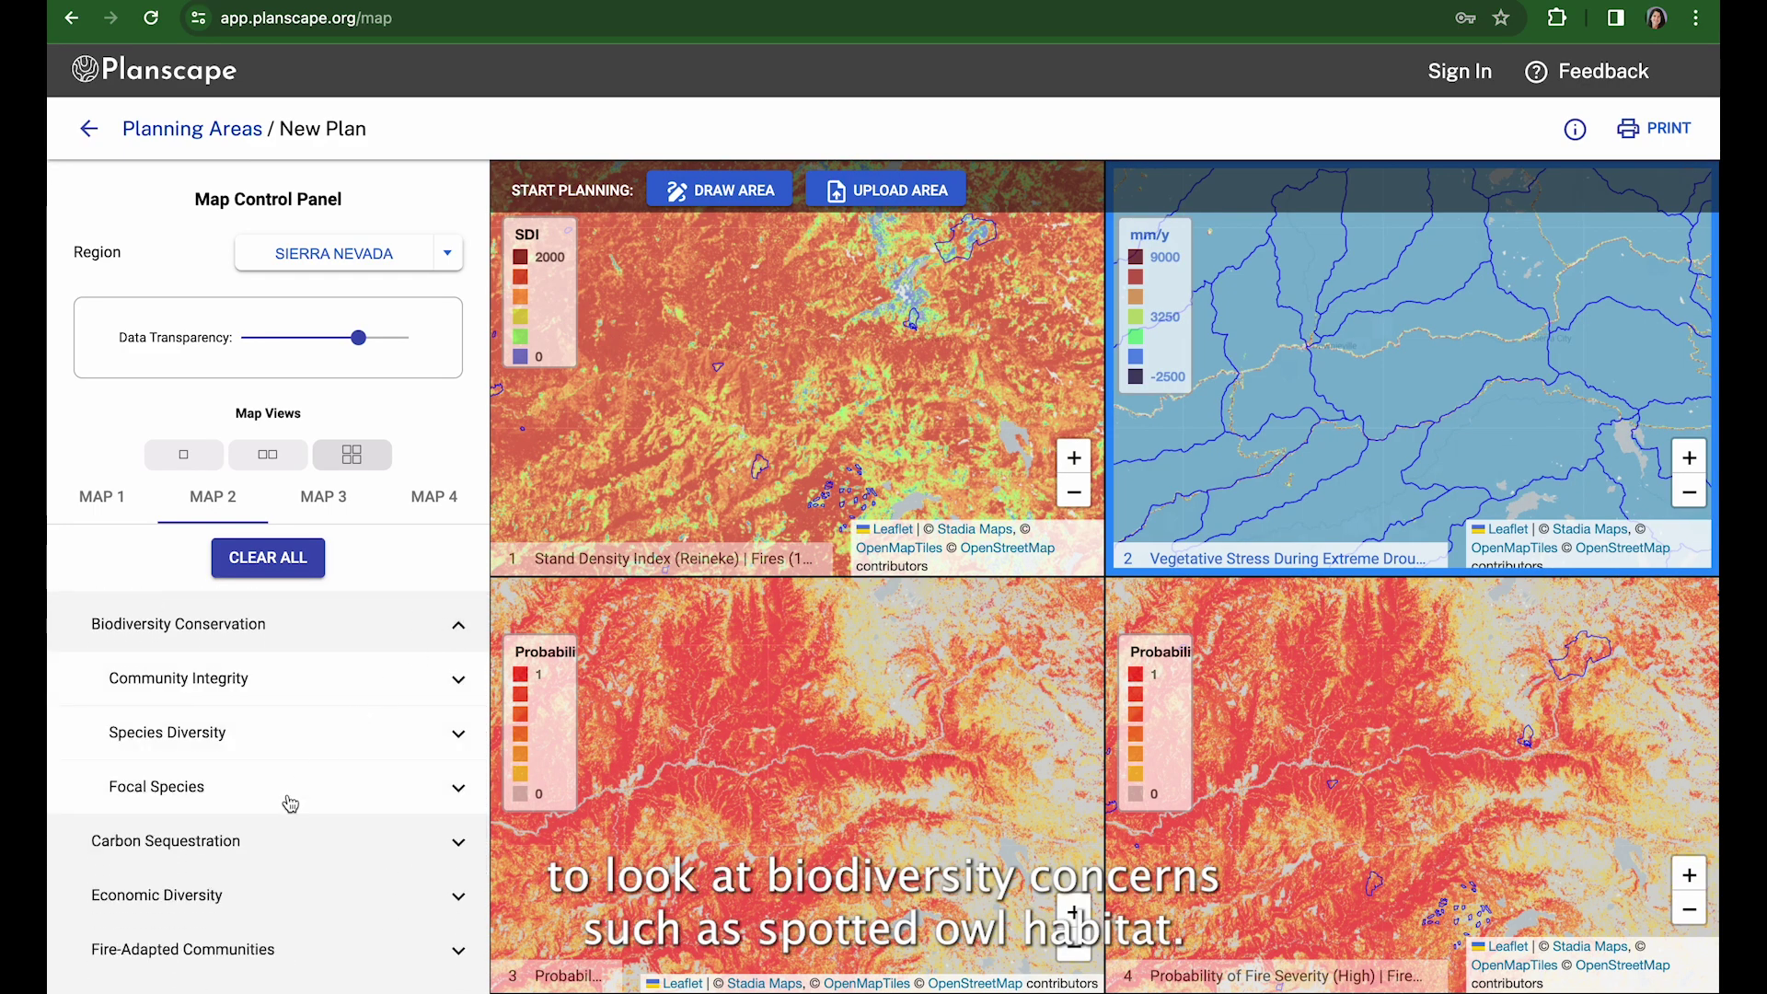
left_click(315, 804)
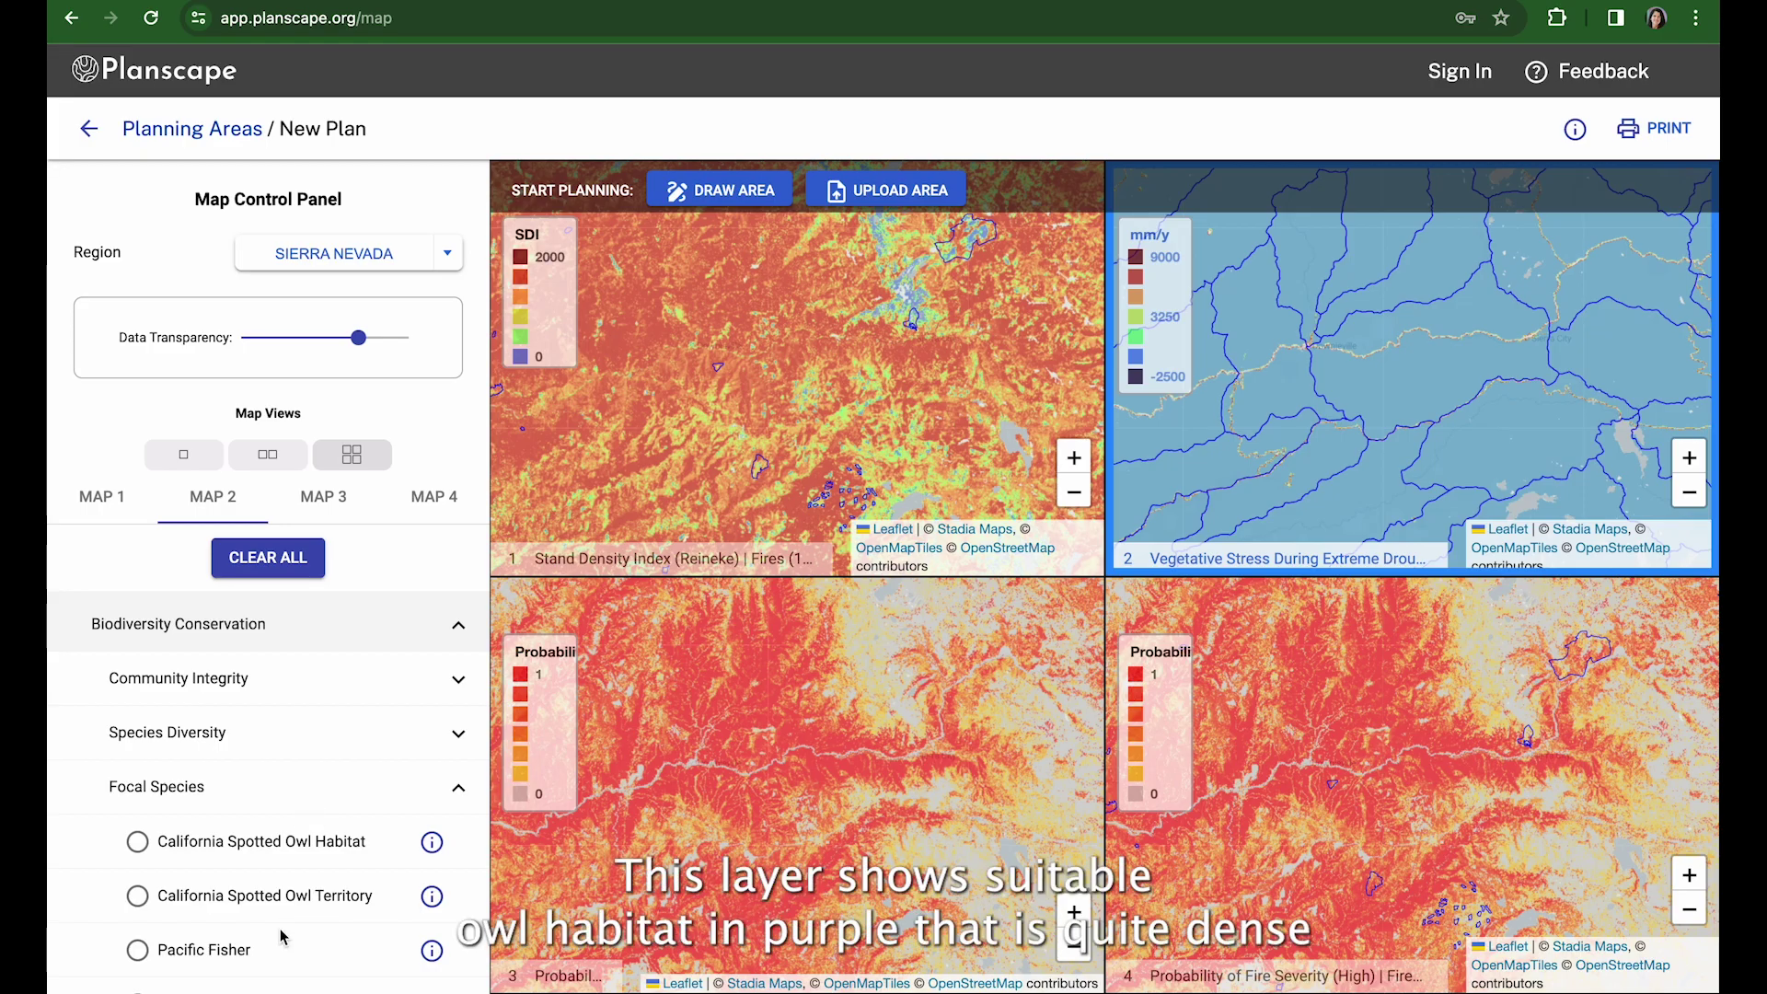
left_click(138, 841)
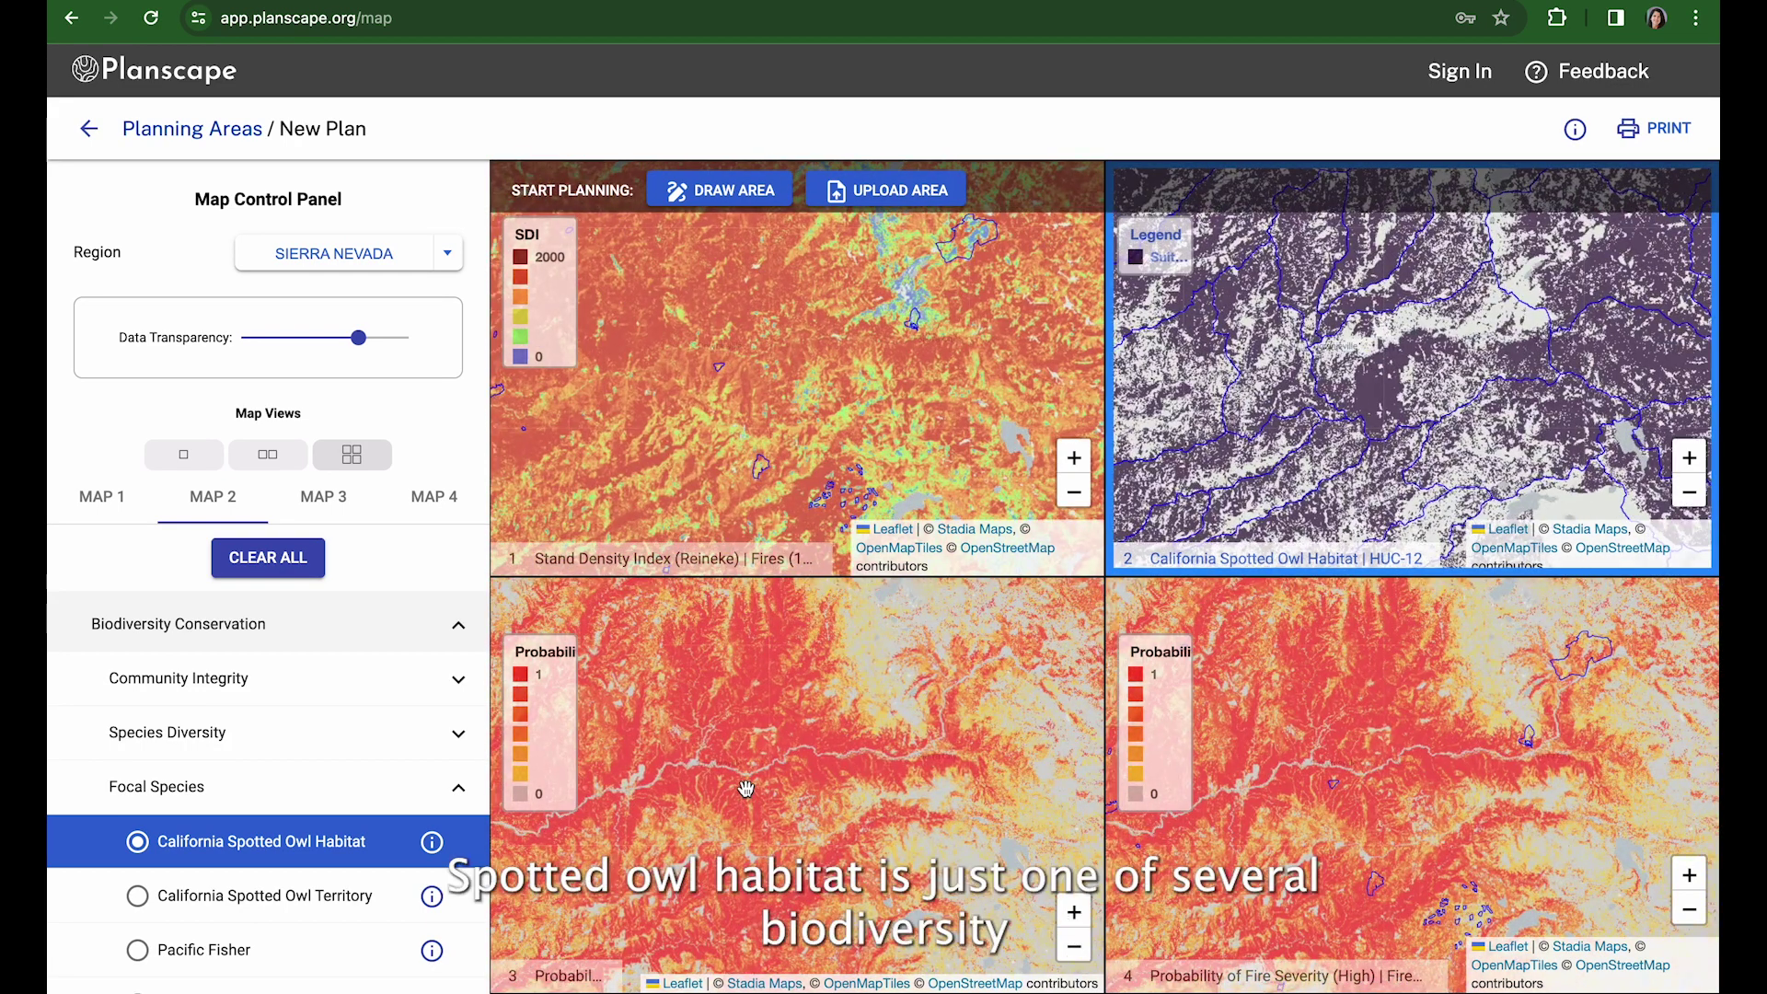
- Display the Forest Resilience structure metric Proportion of Maximum Stand Density Index (Reineke) on map 3
left_click(699, 836)
scroll(161, 818, "down", 3)
scroll(161, 817, "down", 5)
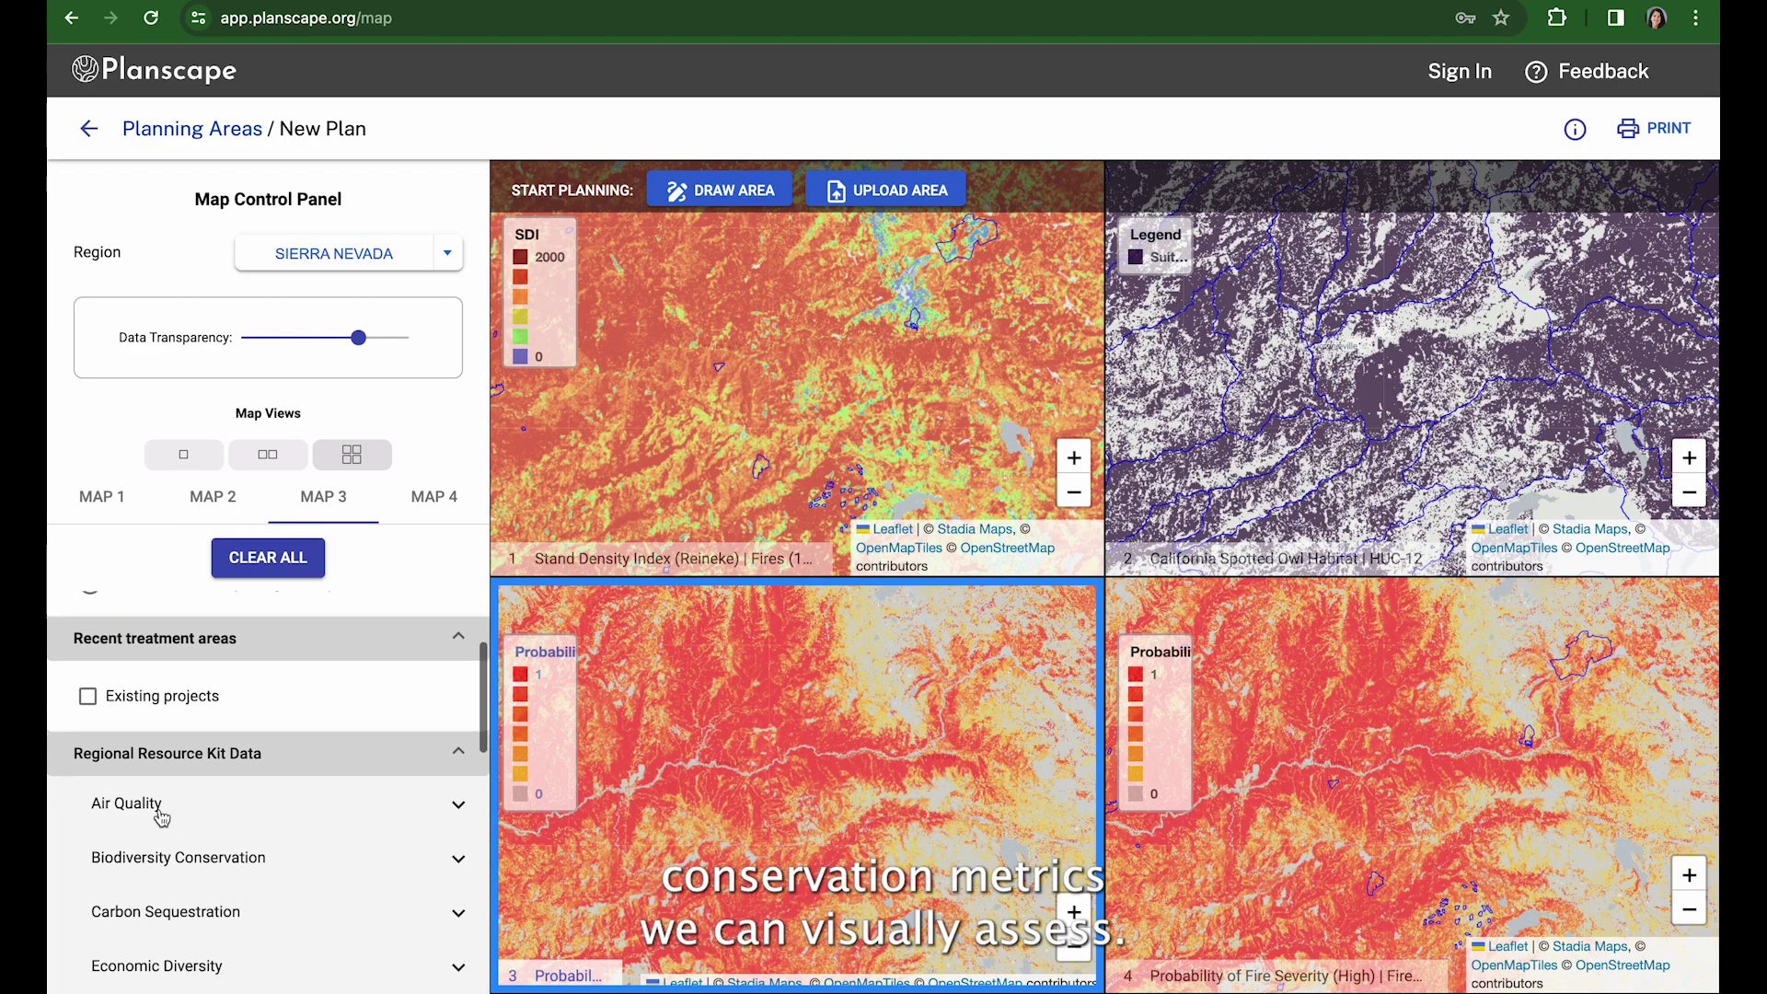
scroll(161, 817, "down", 5)
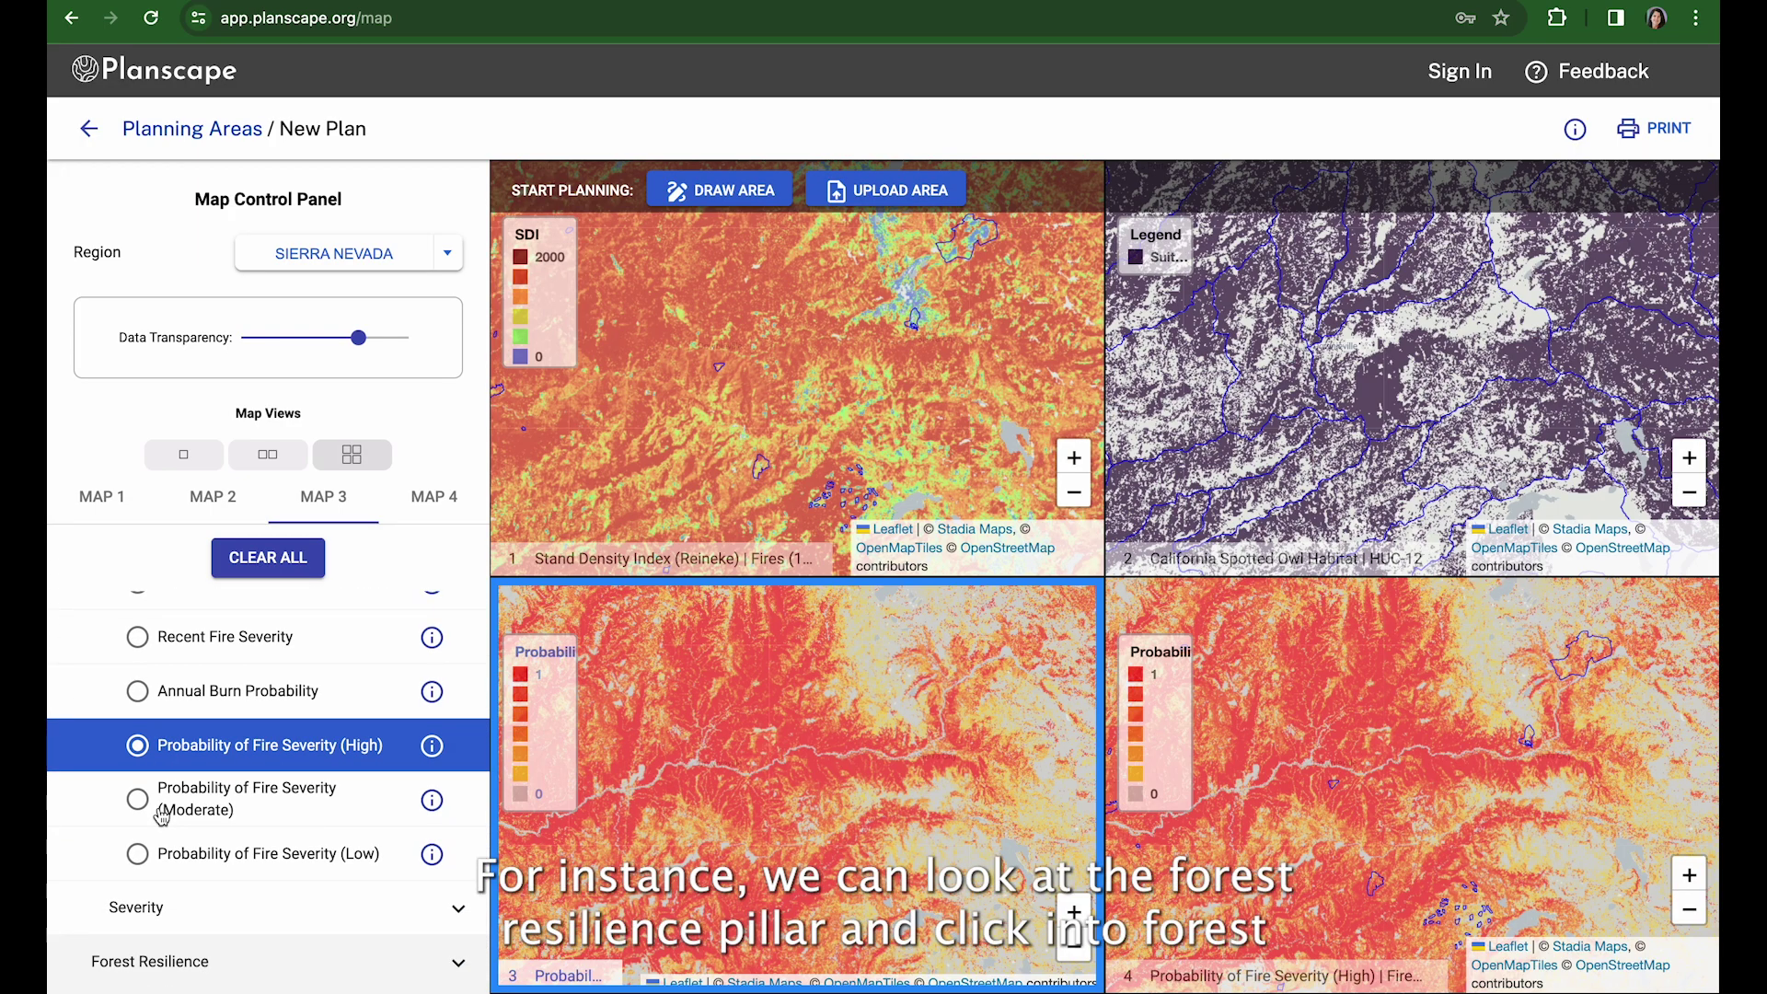
left_click(266, 968)
scroll(266, 967, "down", 4)
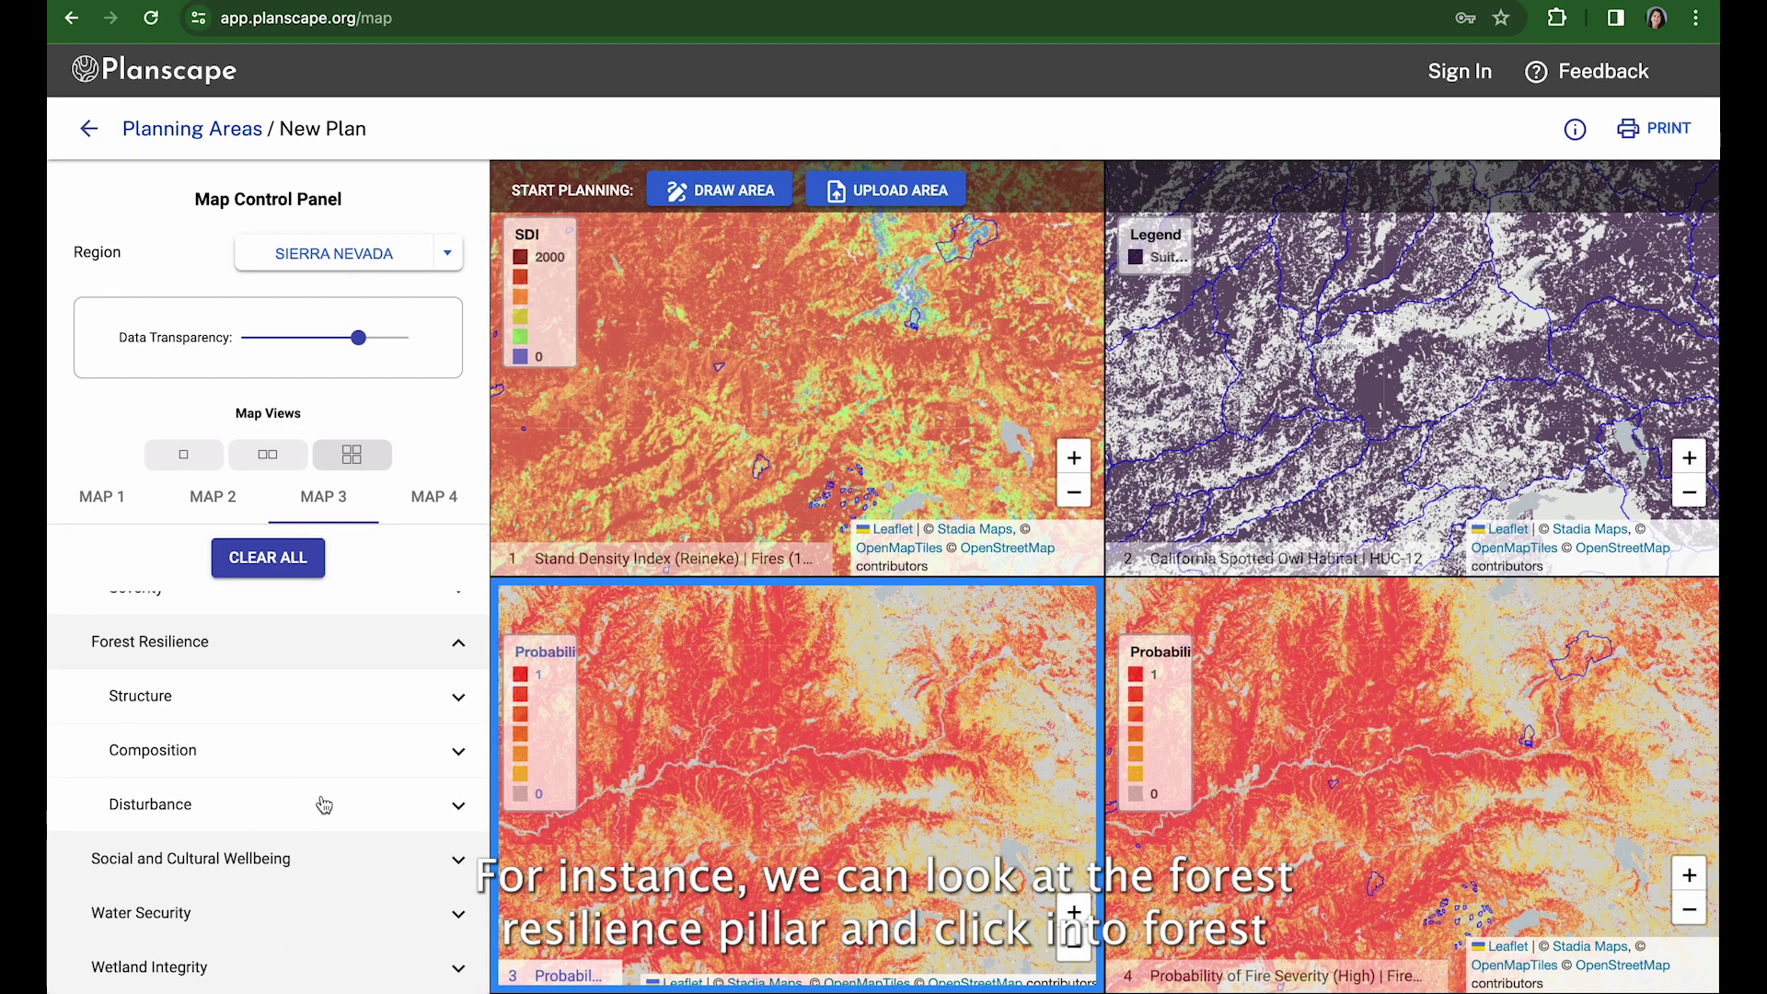
left_click(265, 692)
scroll(263, 703, "down", 3)
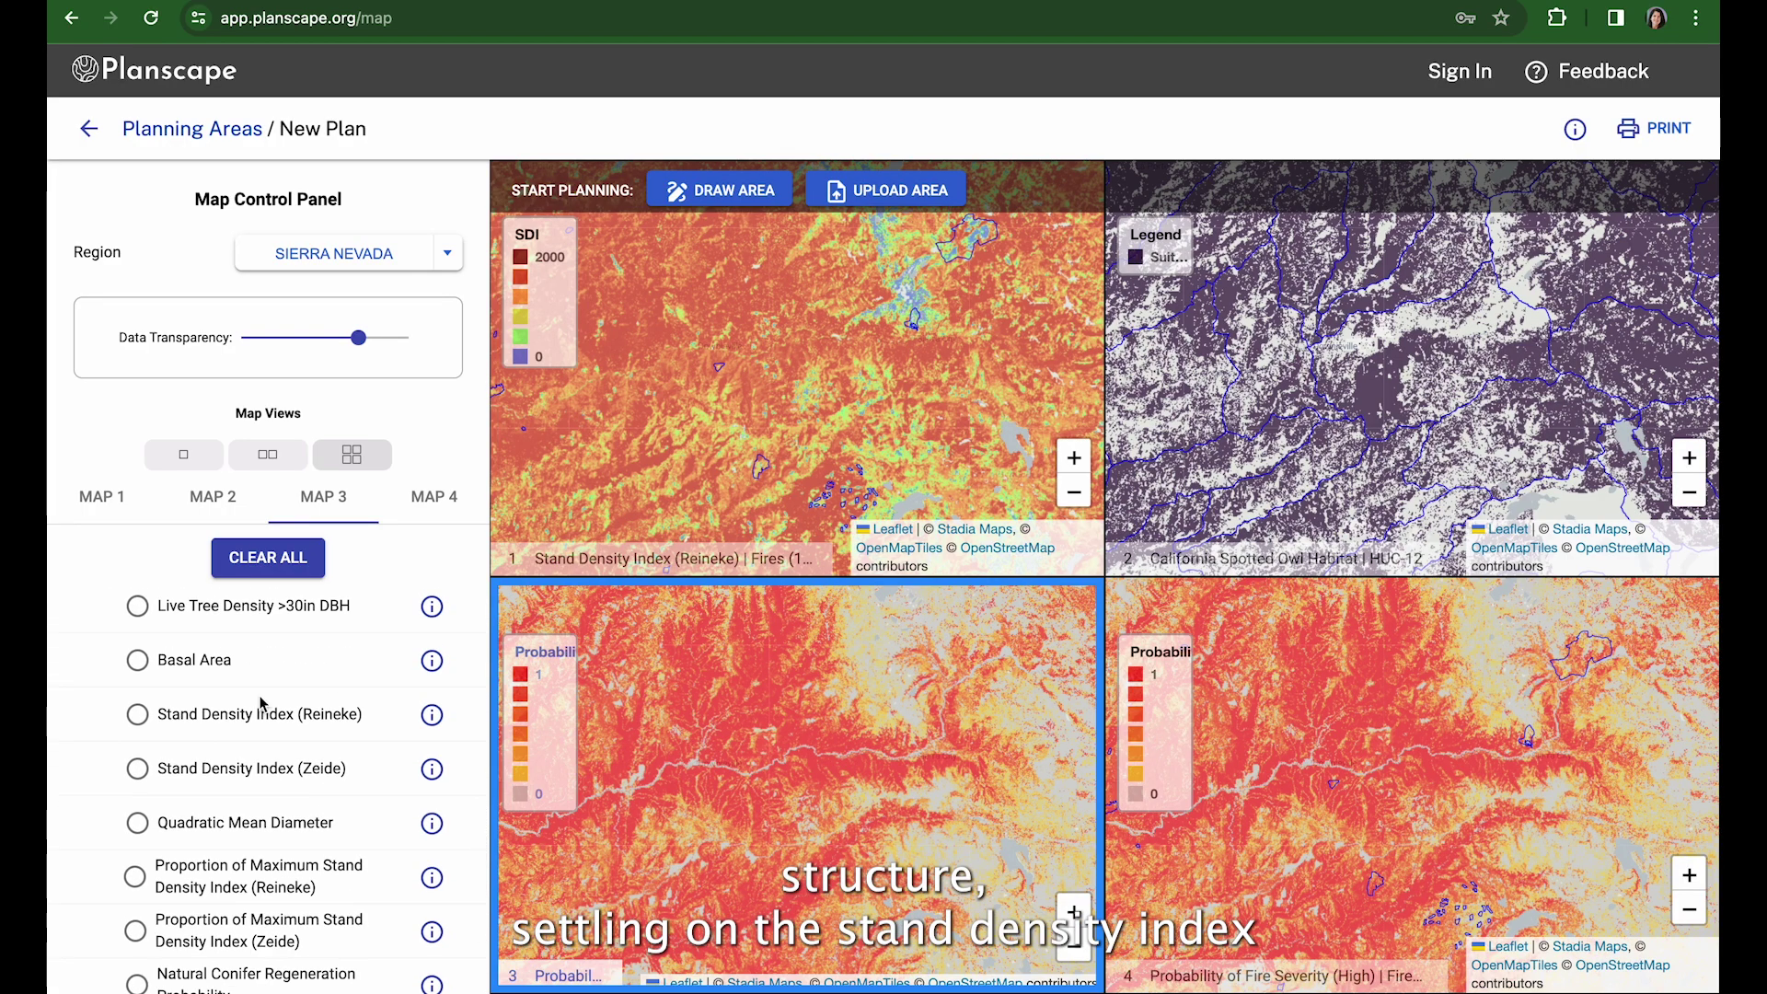
scroll(261, 705, "down", 3)
scroll(261, 705, "down", 1)
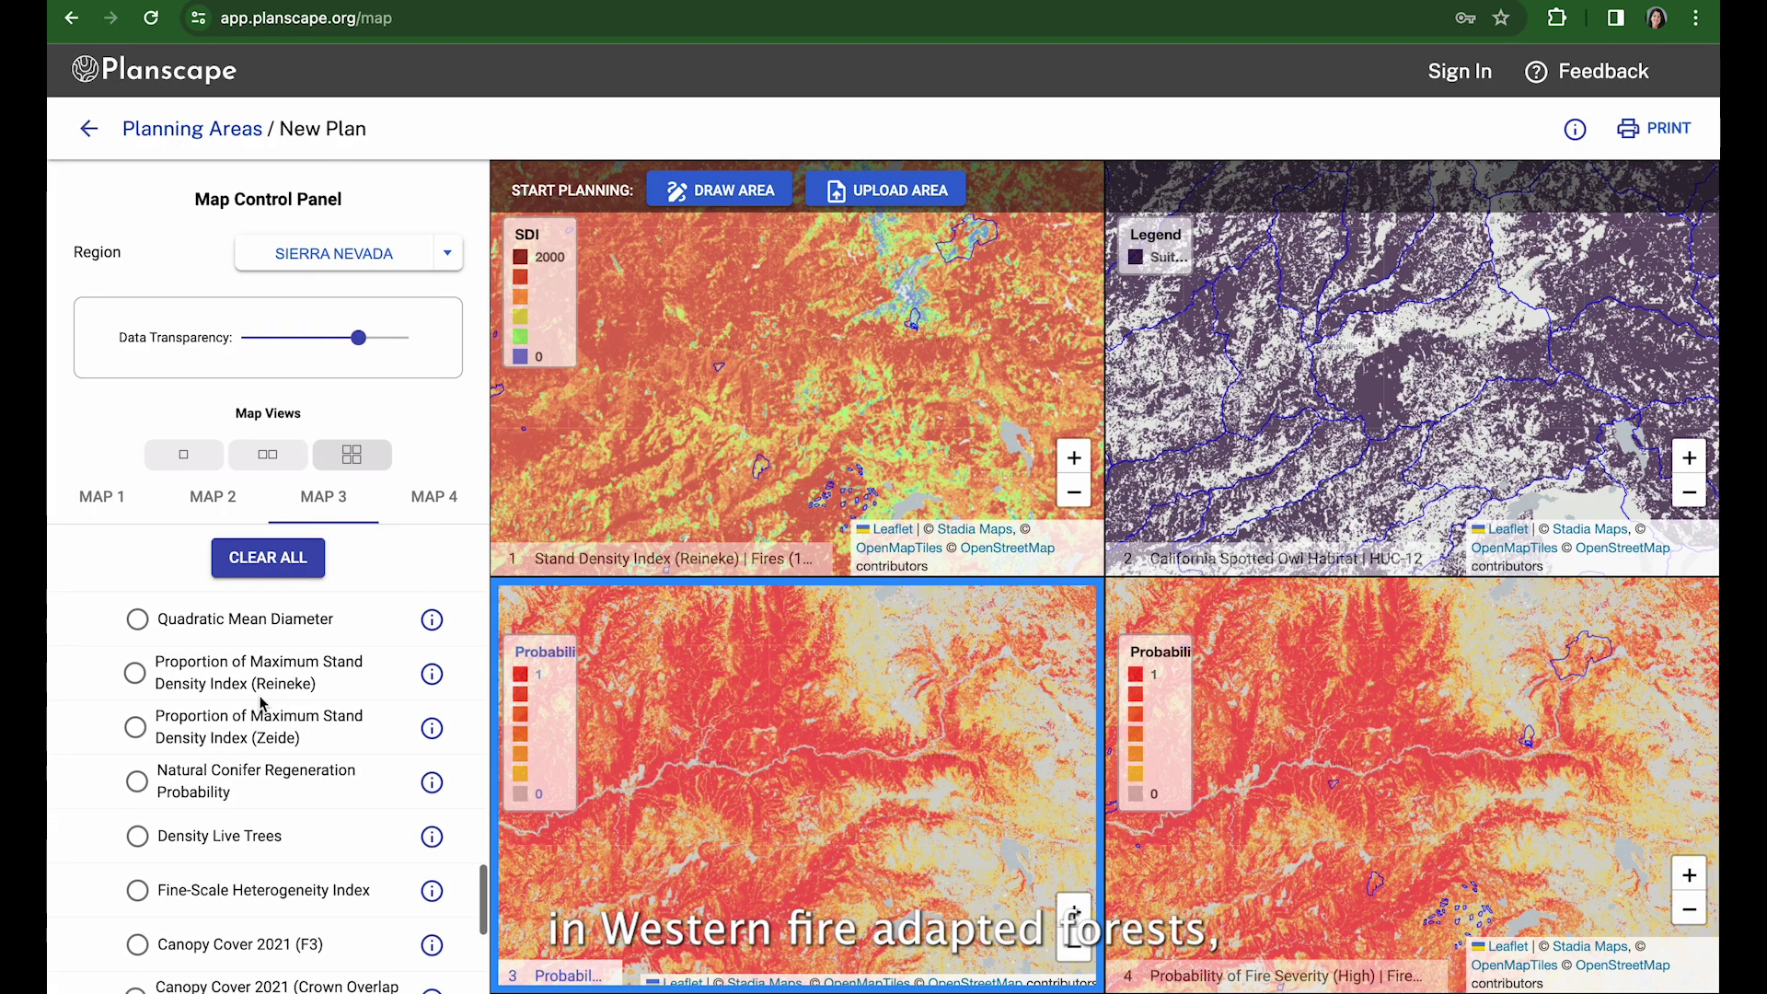
left_click(130, 676)
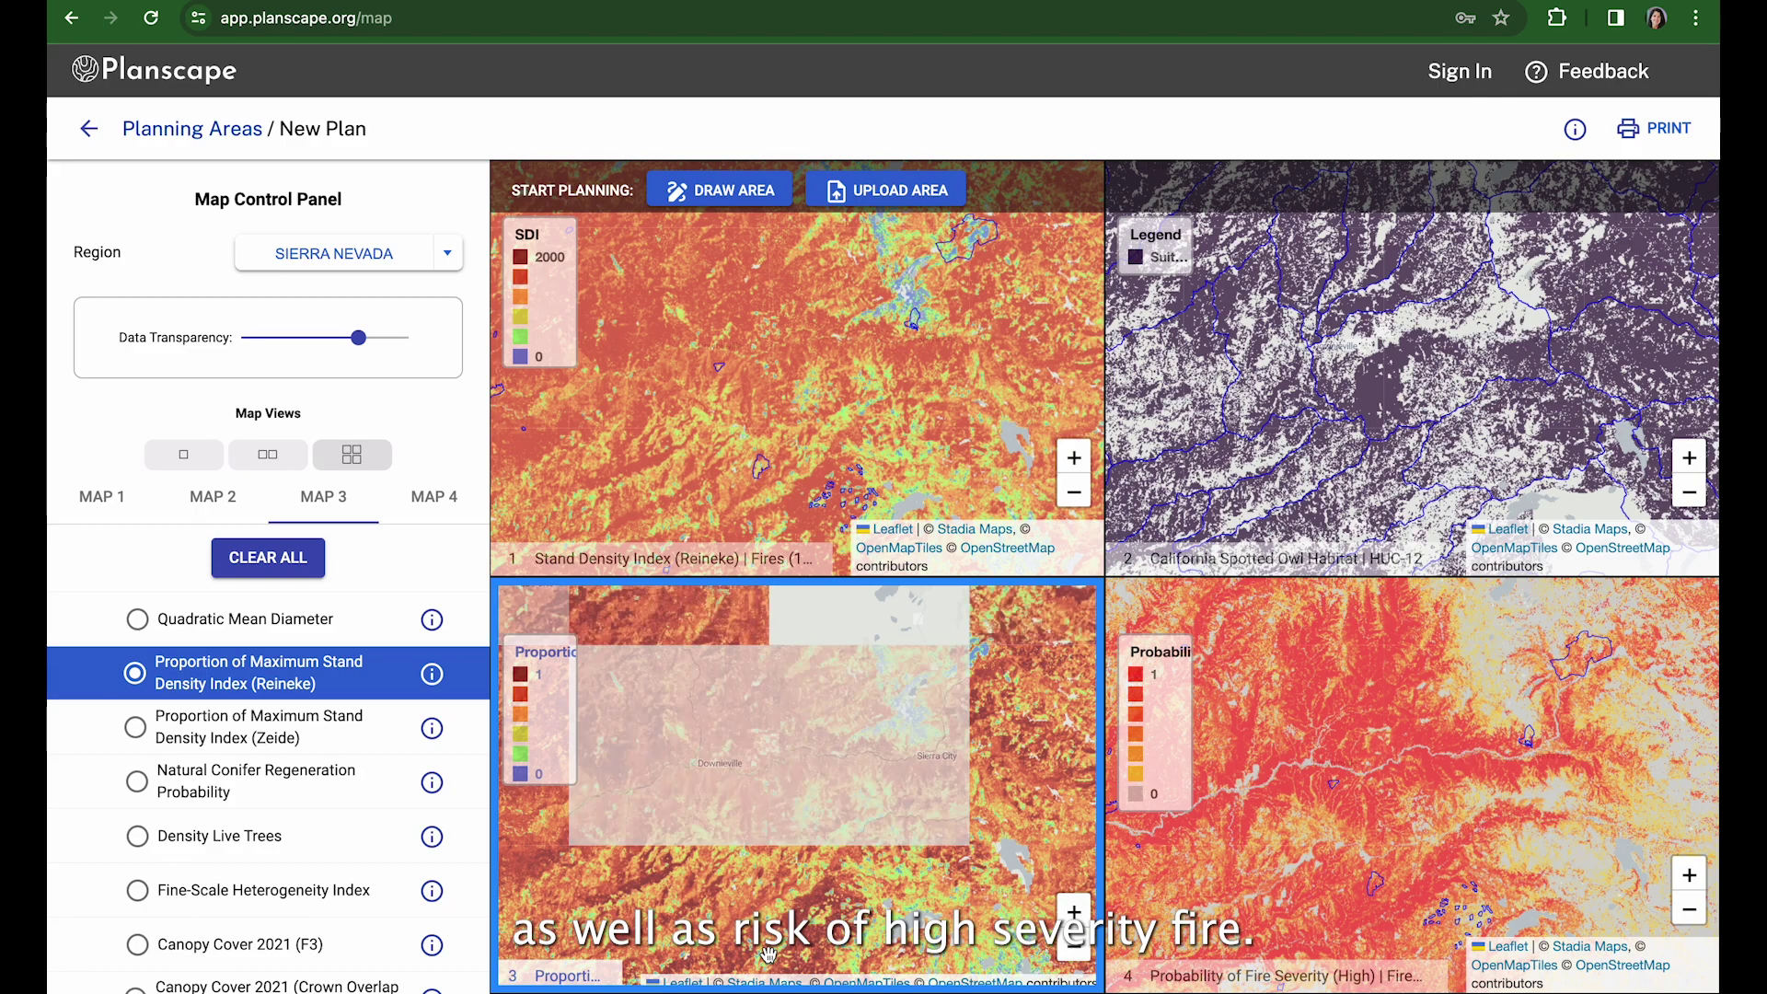
- Compare the four maps farther north and identify HUC-12 watersheds on map 2, such as Downie River
left_click_drag(846, 816, 841, 931)
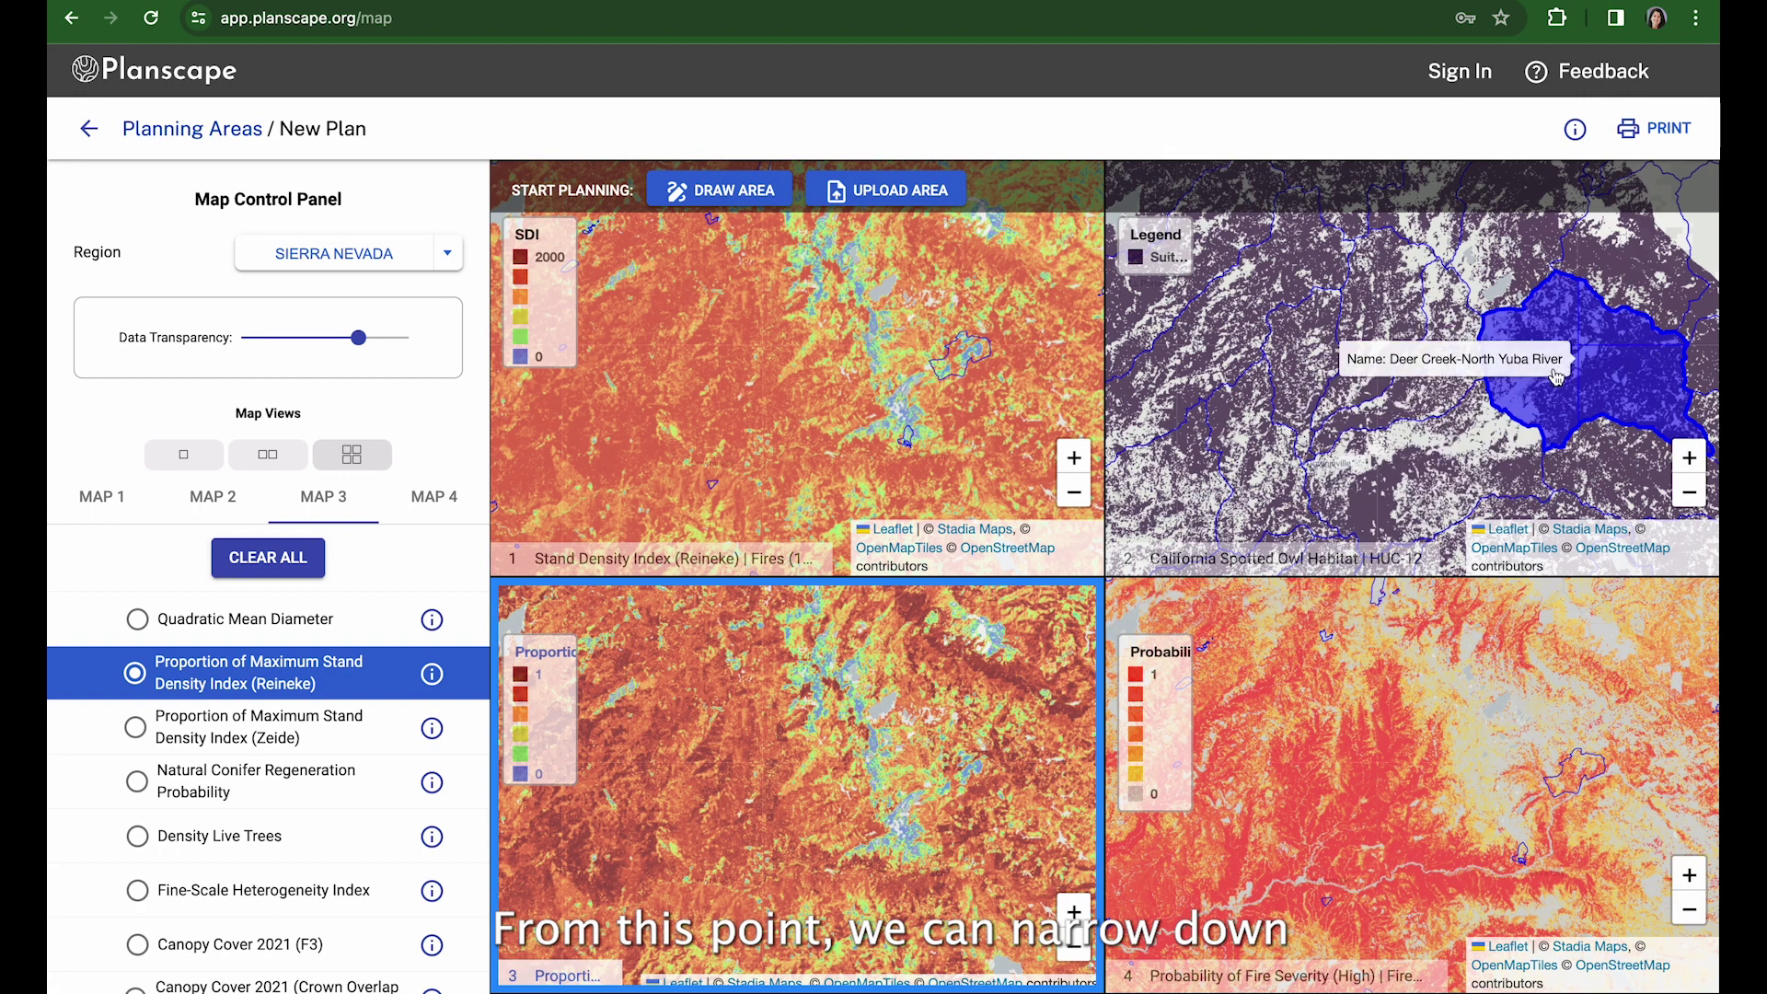
mouse_move(1408, 392)
mouse_move(1305, 371)
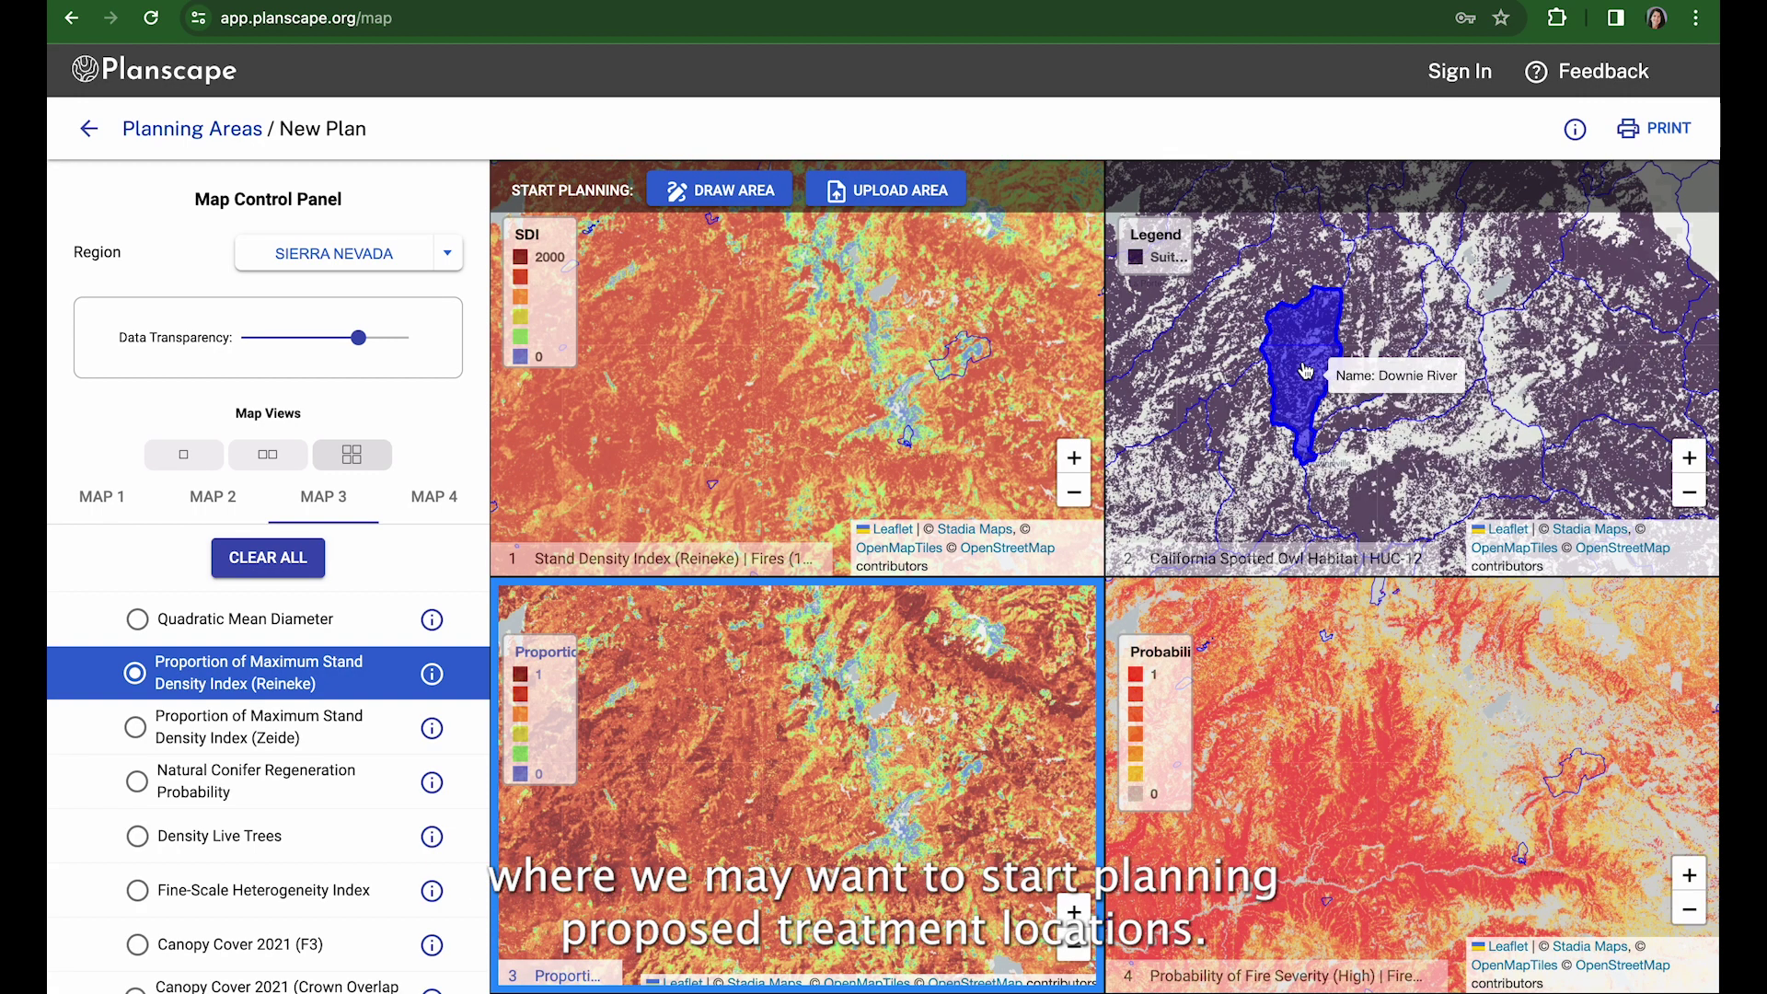
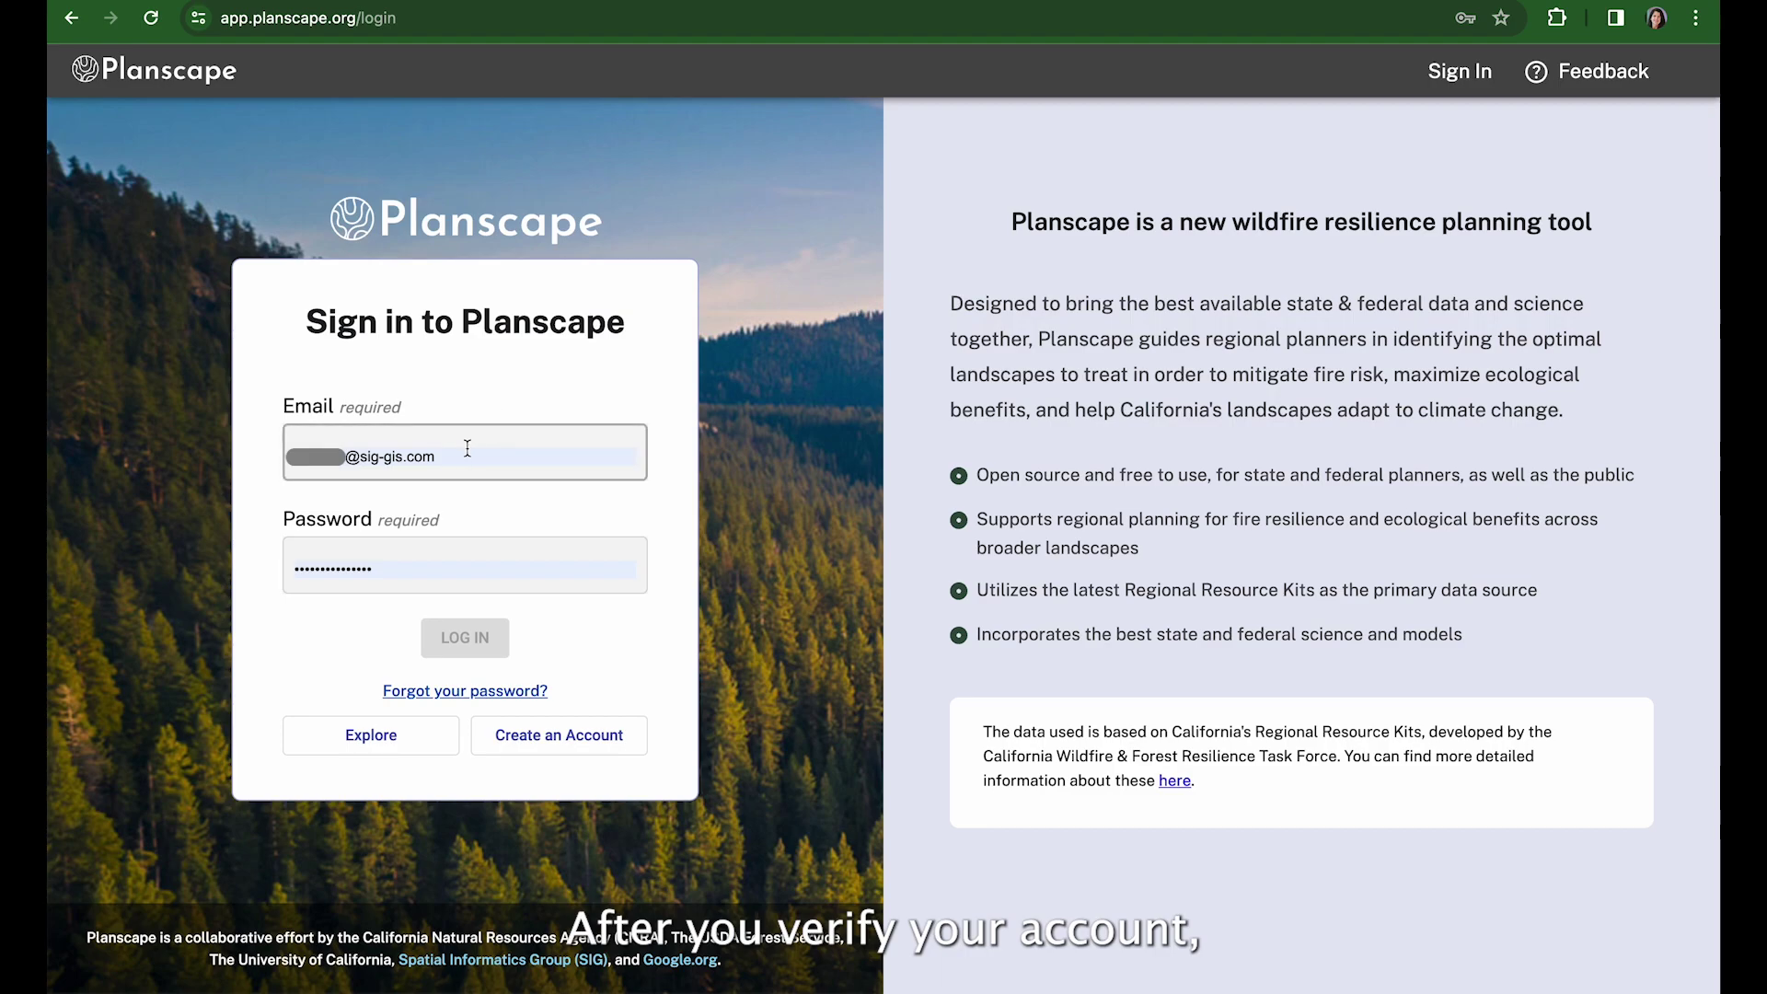
- Log in to the account with the filled-in email and password
left_click(463, 458)
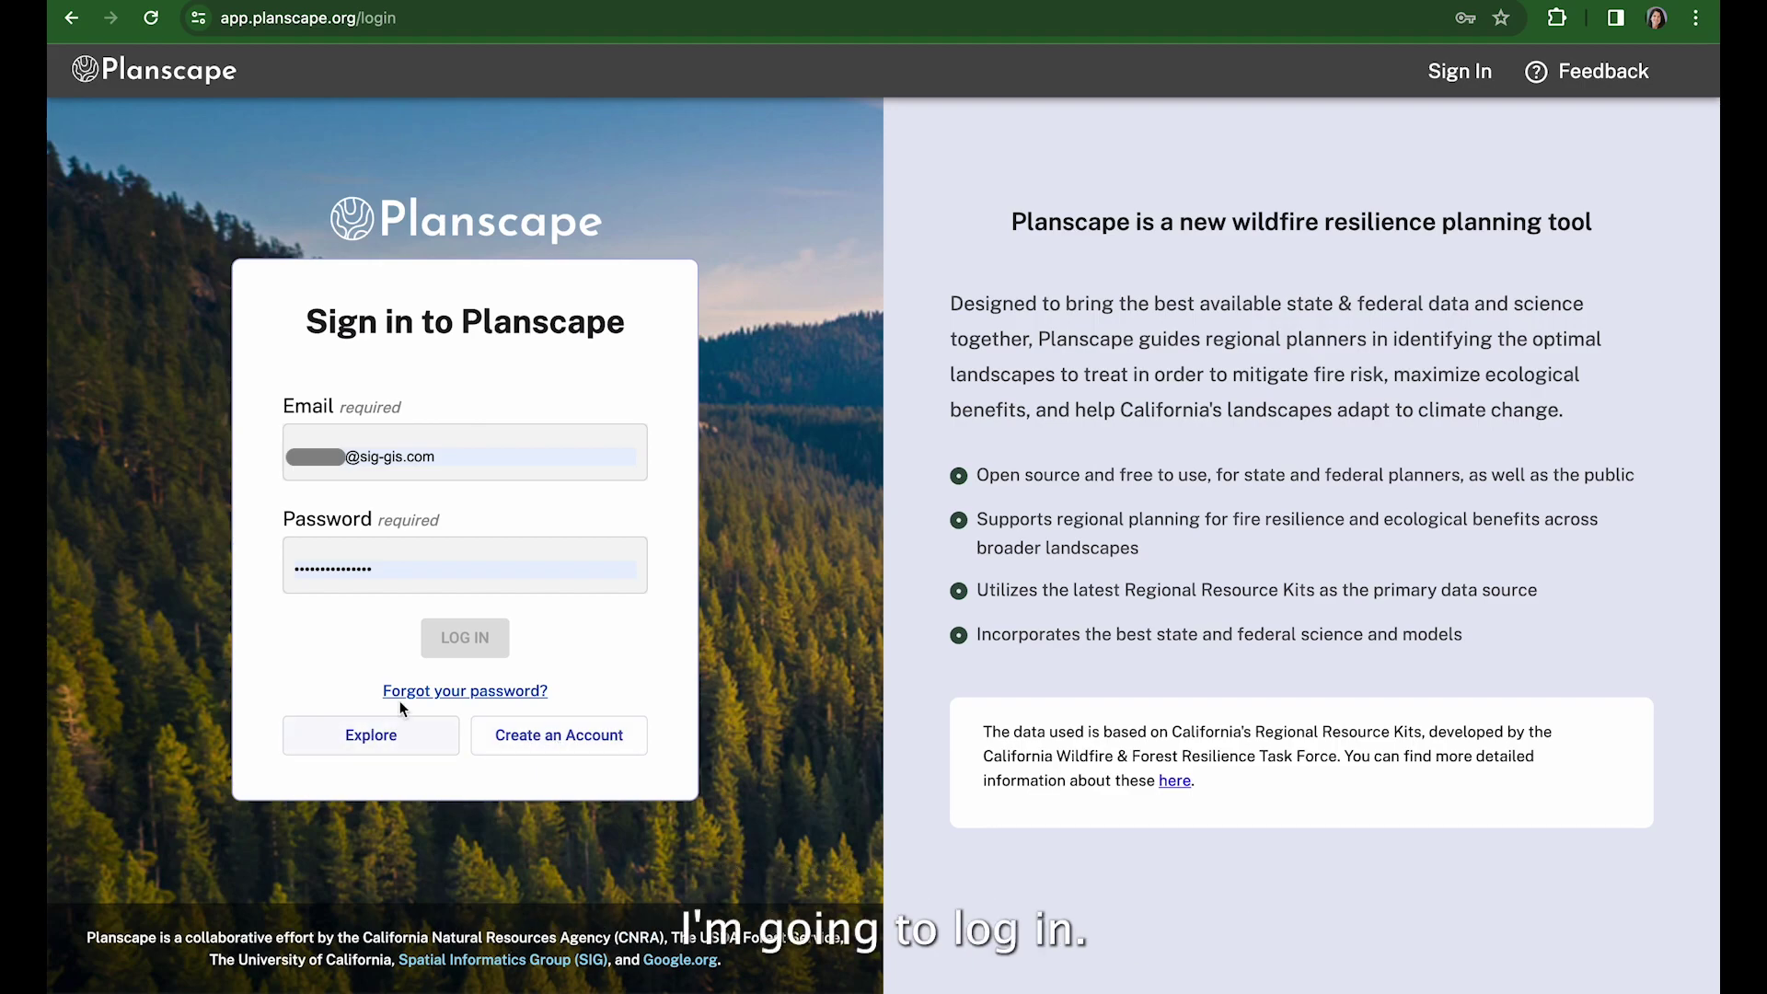
left_click(467, 638)
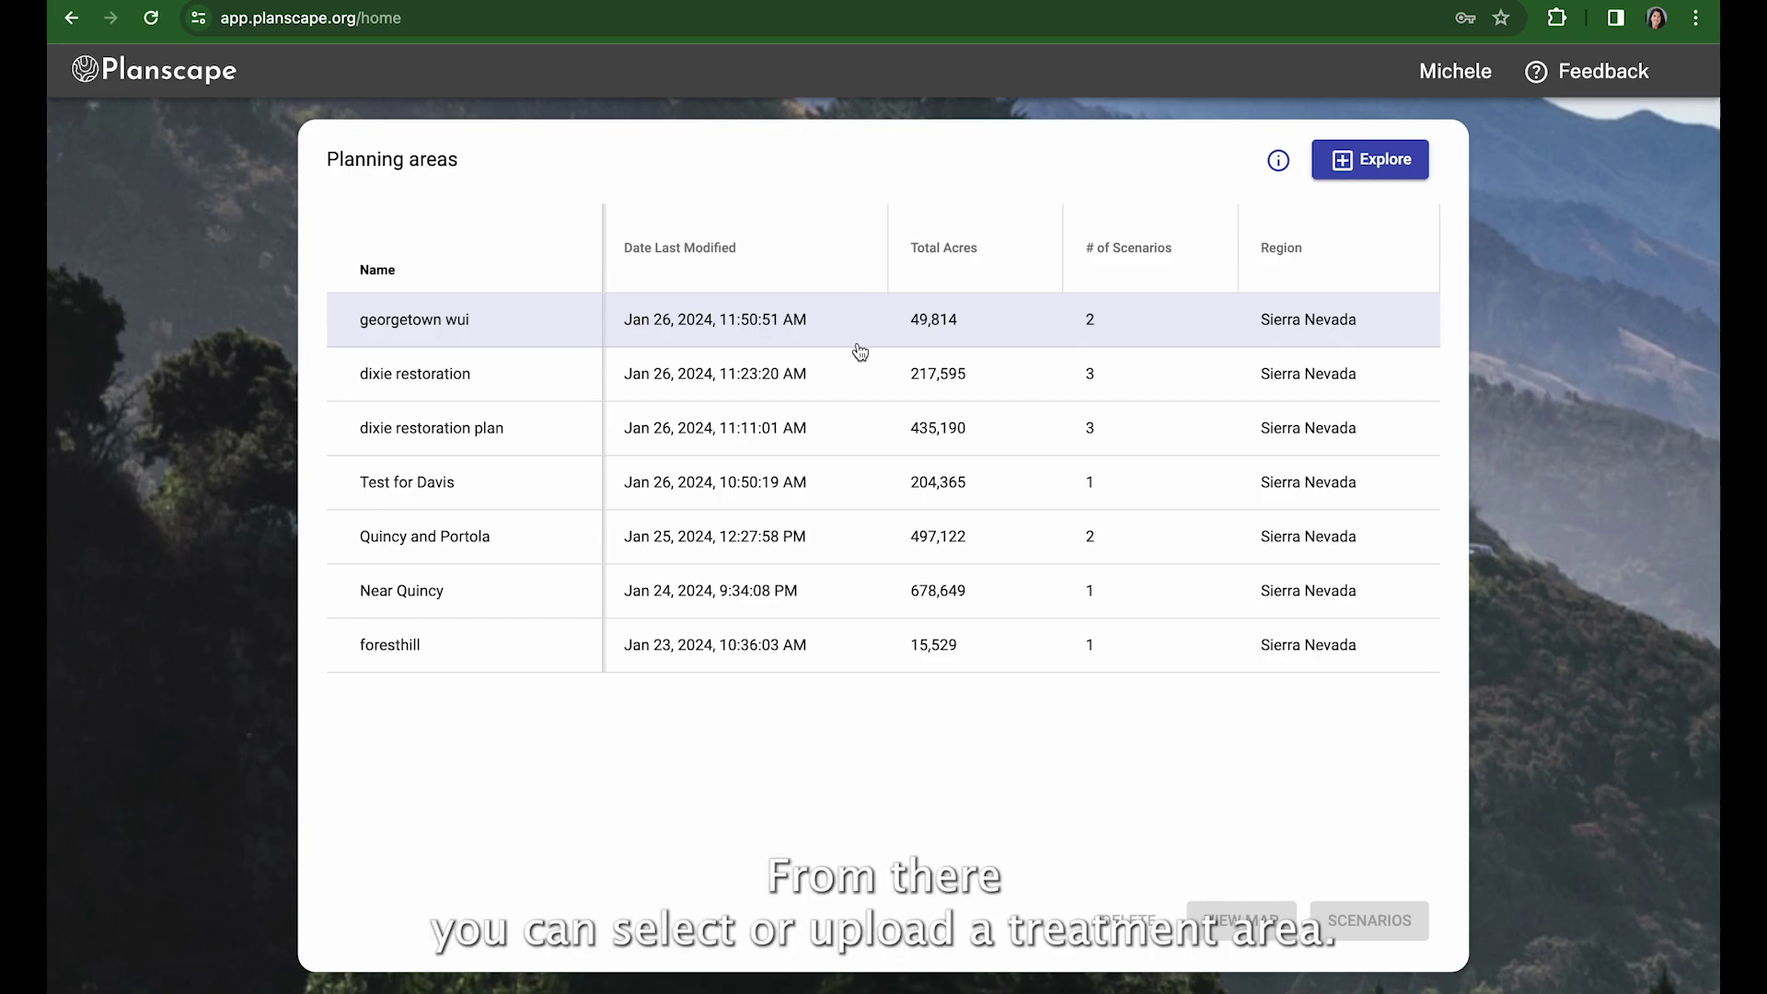
- Open the new plan map from the planning areas list and examine the high fire severity area across the four maps
left_click(1371, 162)
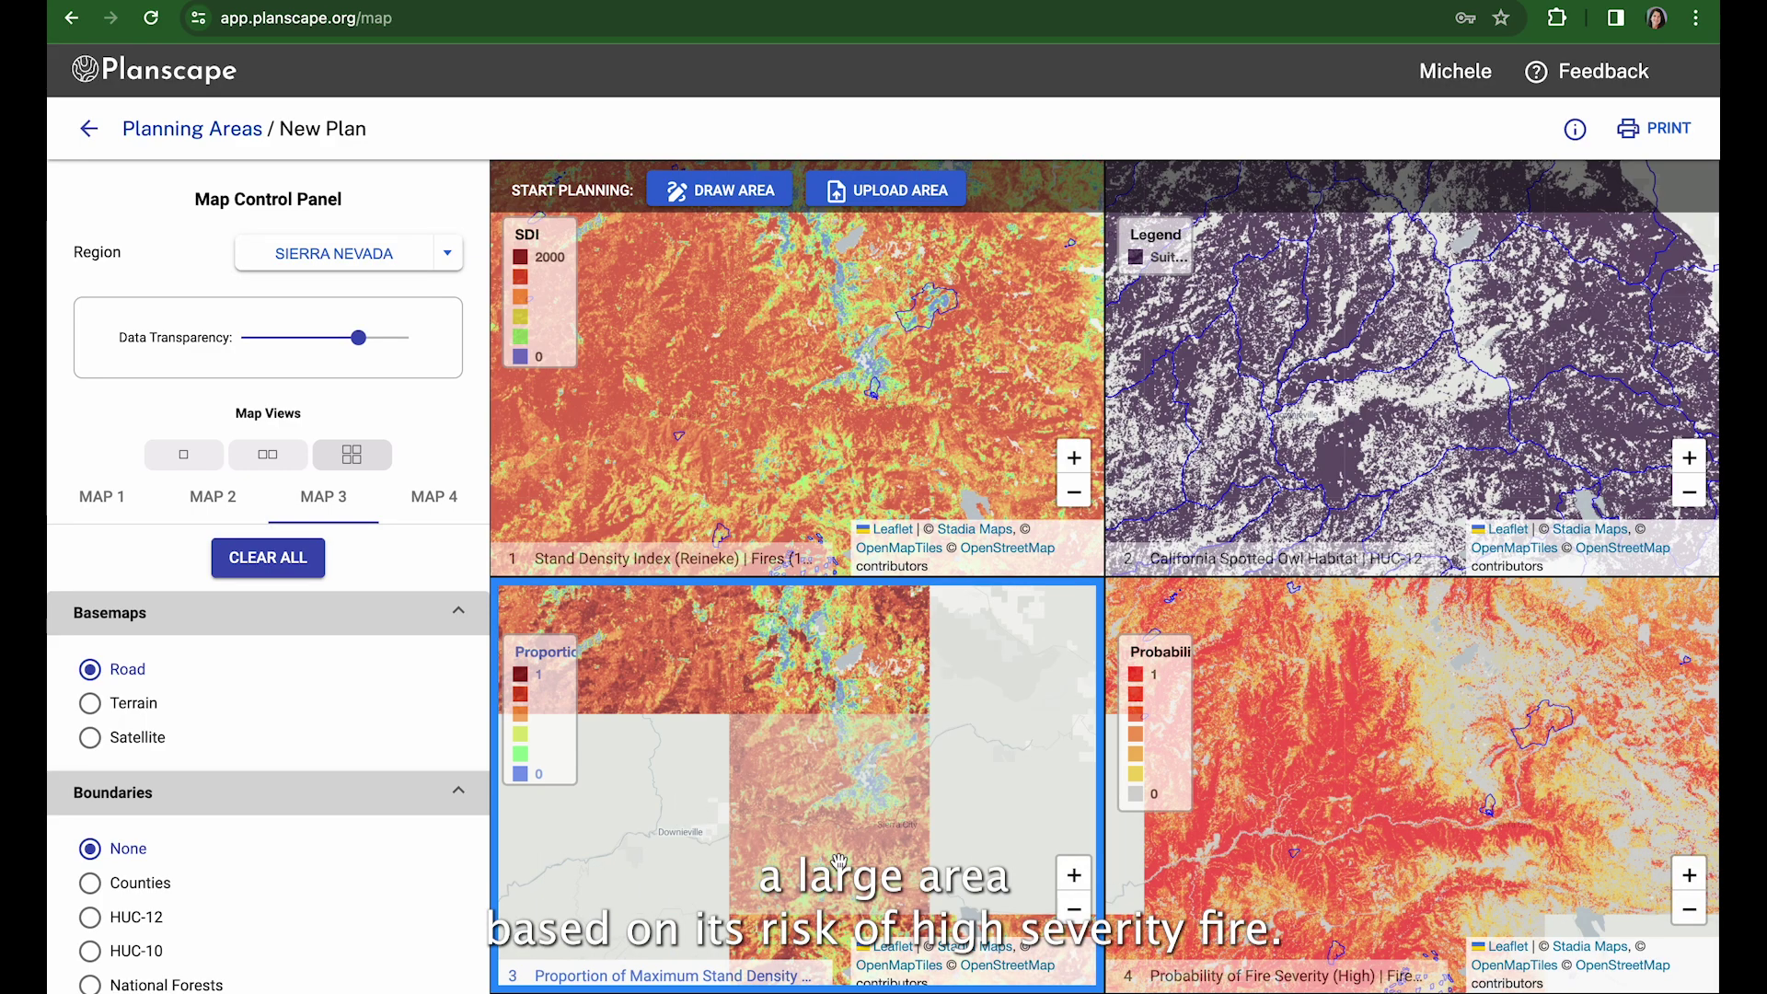
left_click_drag(1306, 787, 1413, 798)
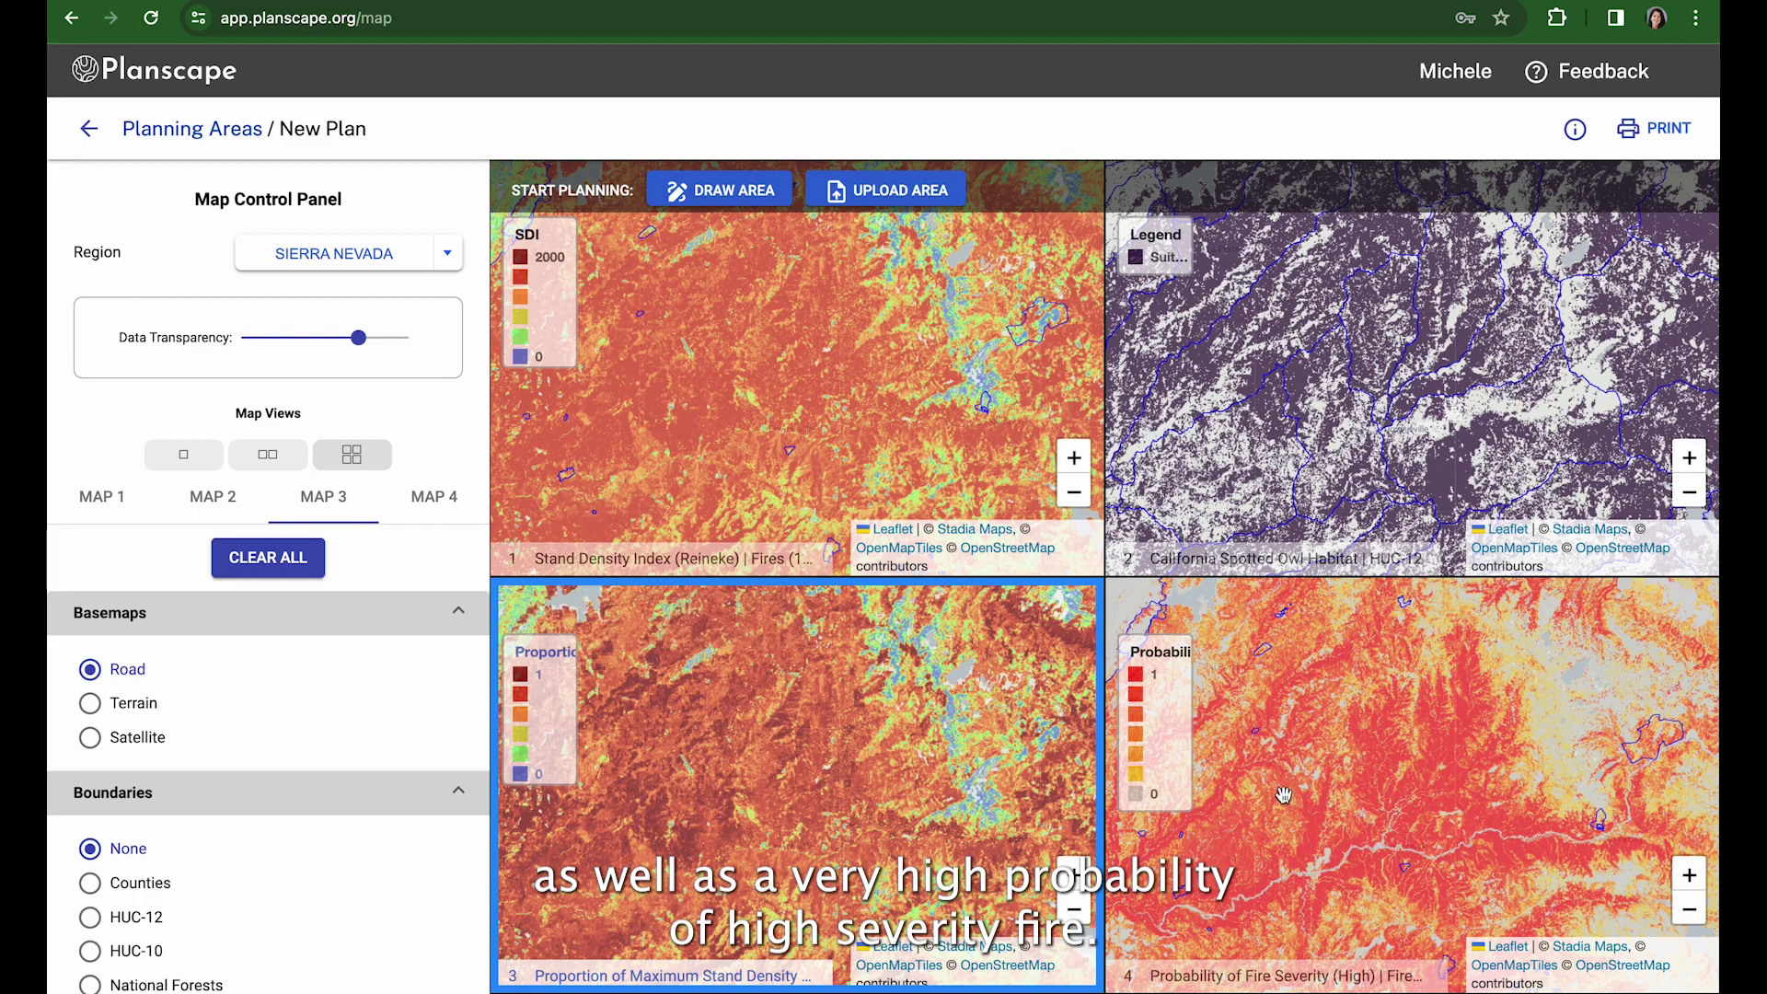
- Compare the area of interest across the owl habitat and fire maps, and show only map 4, Probability of Fire Severity (High)
left_click_drag(1284, 794, 1274, 741)
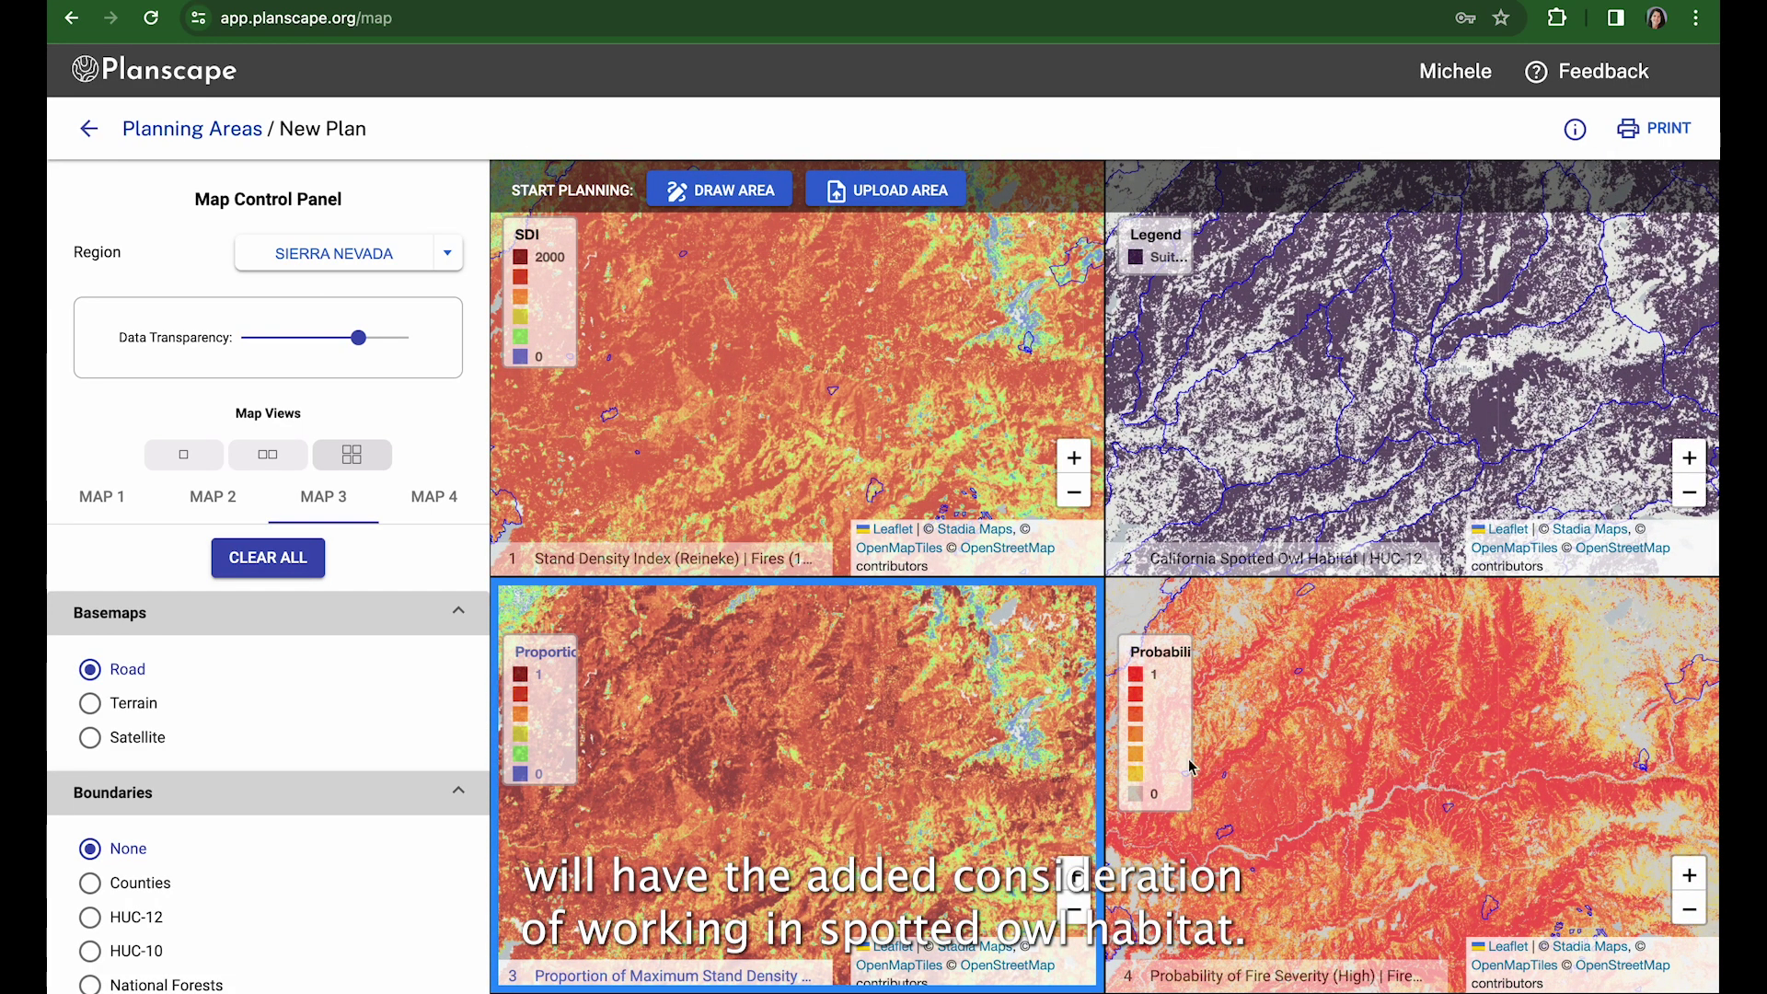
mouse_move(1322, 374)
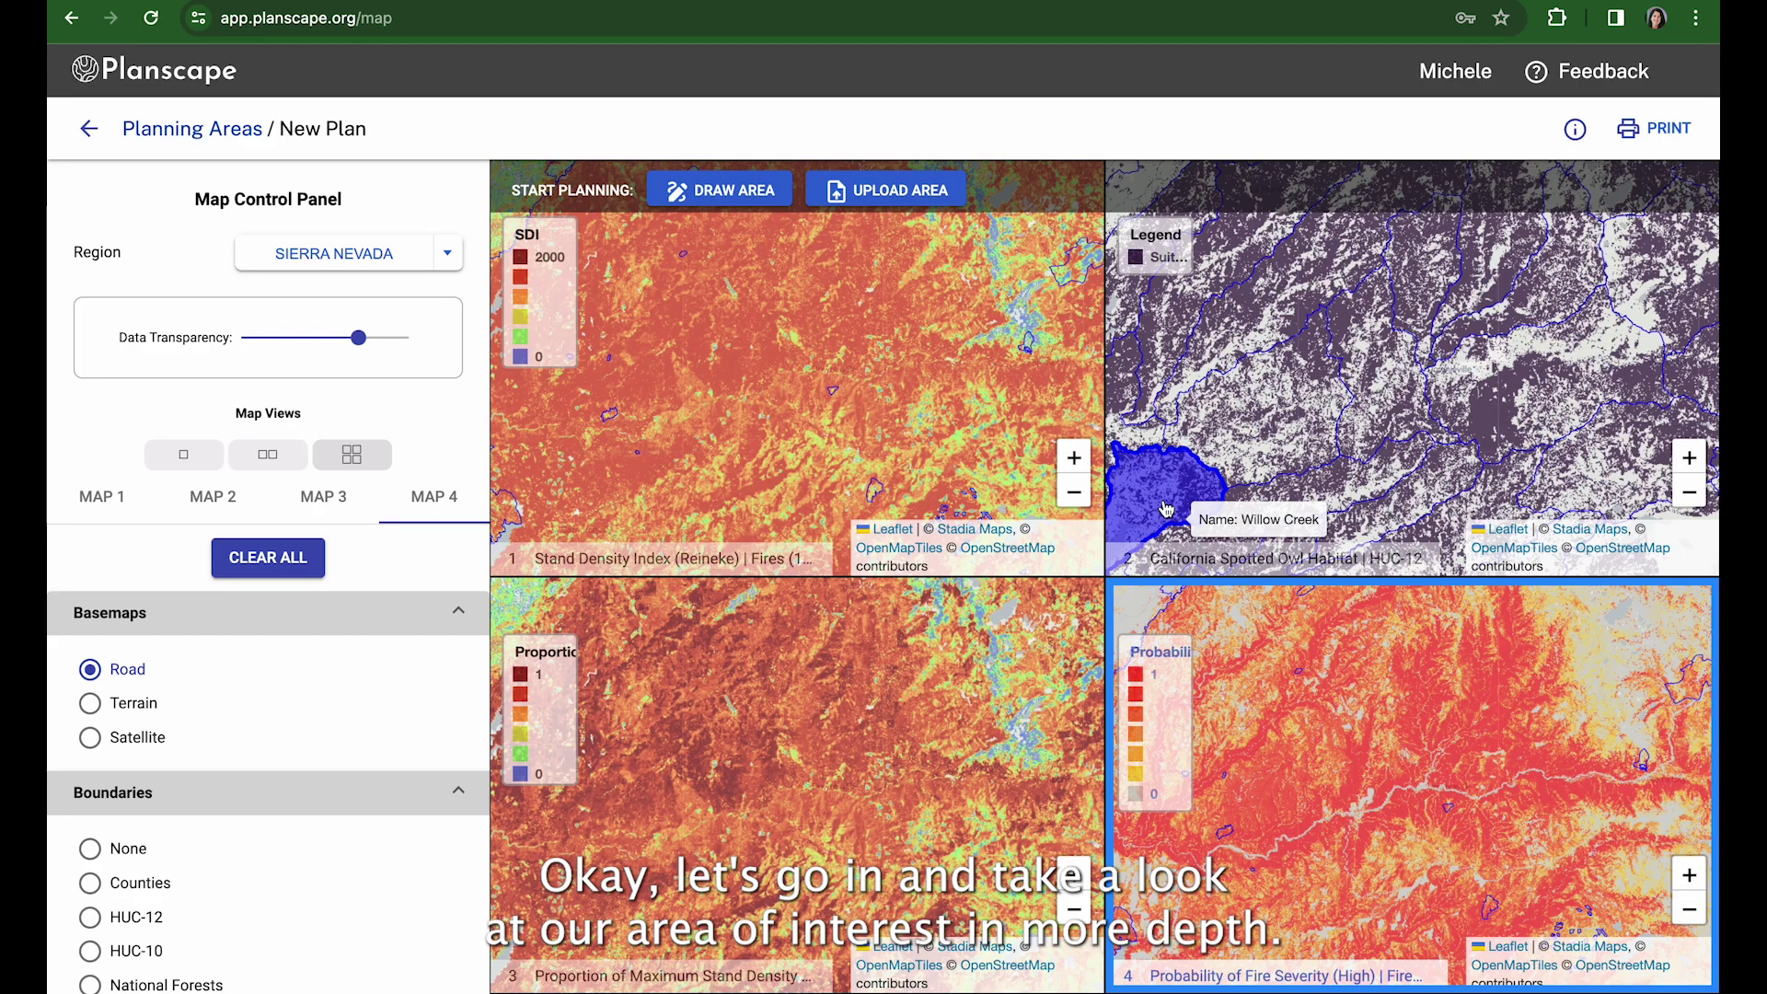
left_click(177, 456)
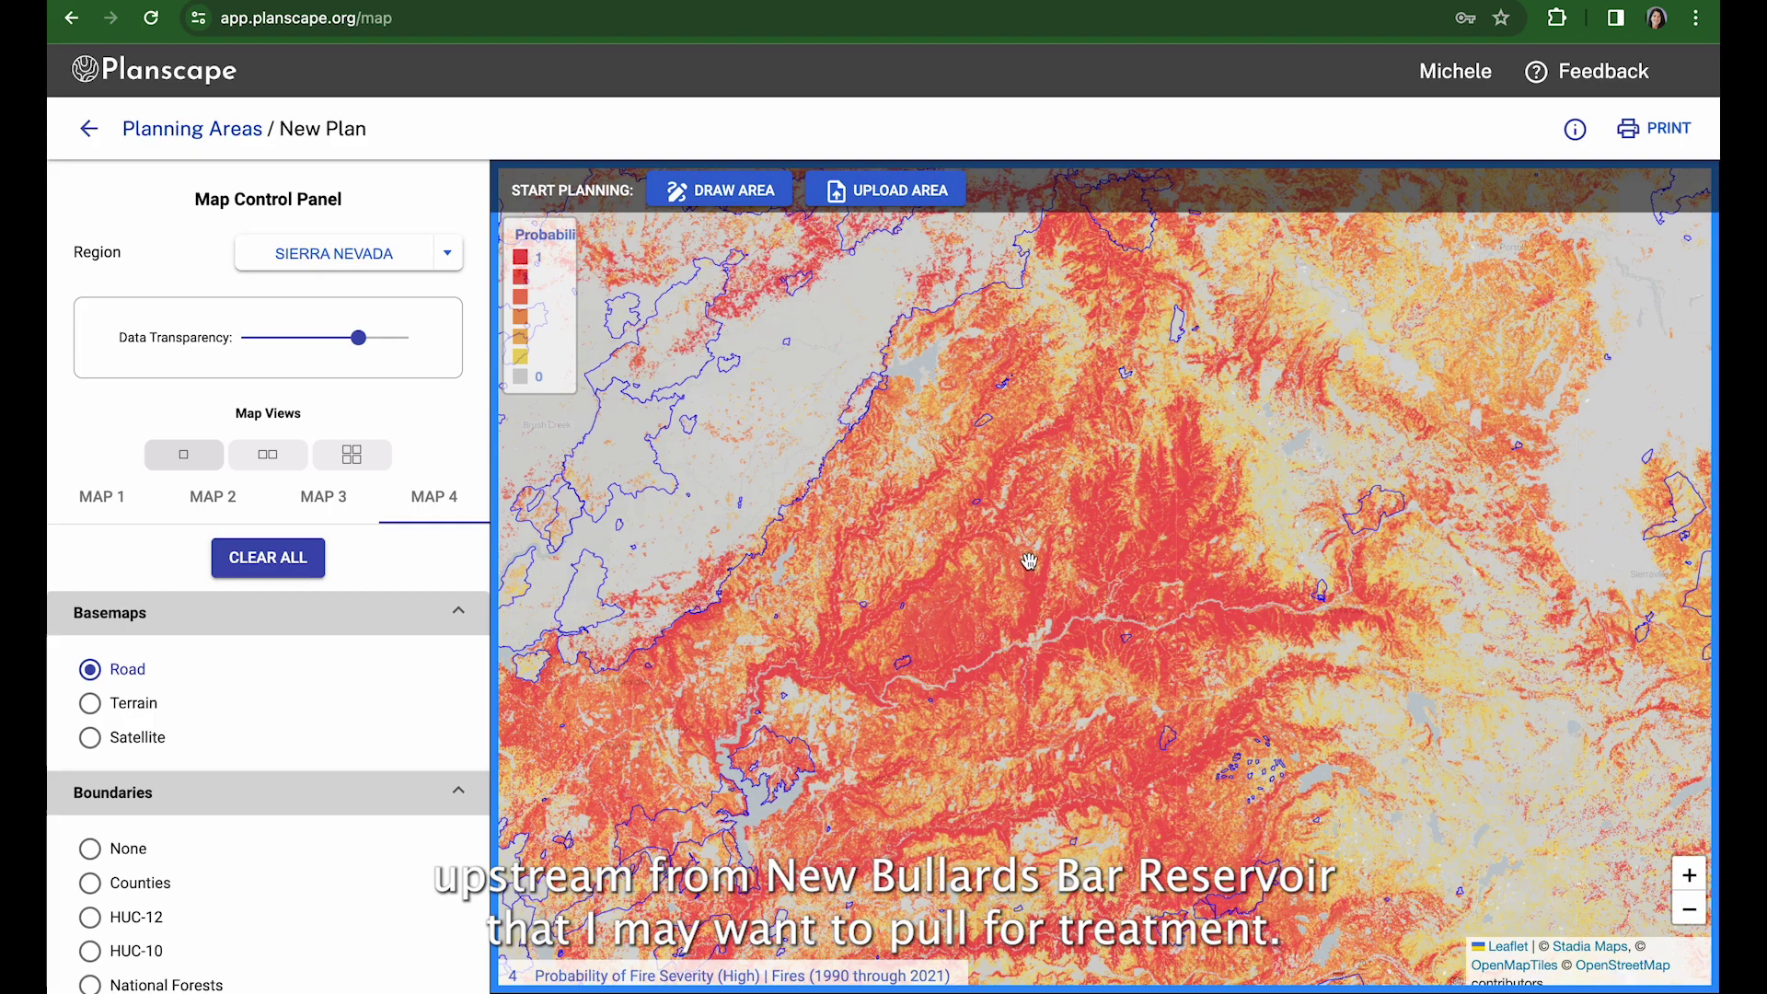
- Draw a seven-vertex planning area polygon of about 129,000 acres over the high fire severity zone northeast of the reservoir
left_click(743, 193)
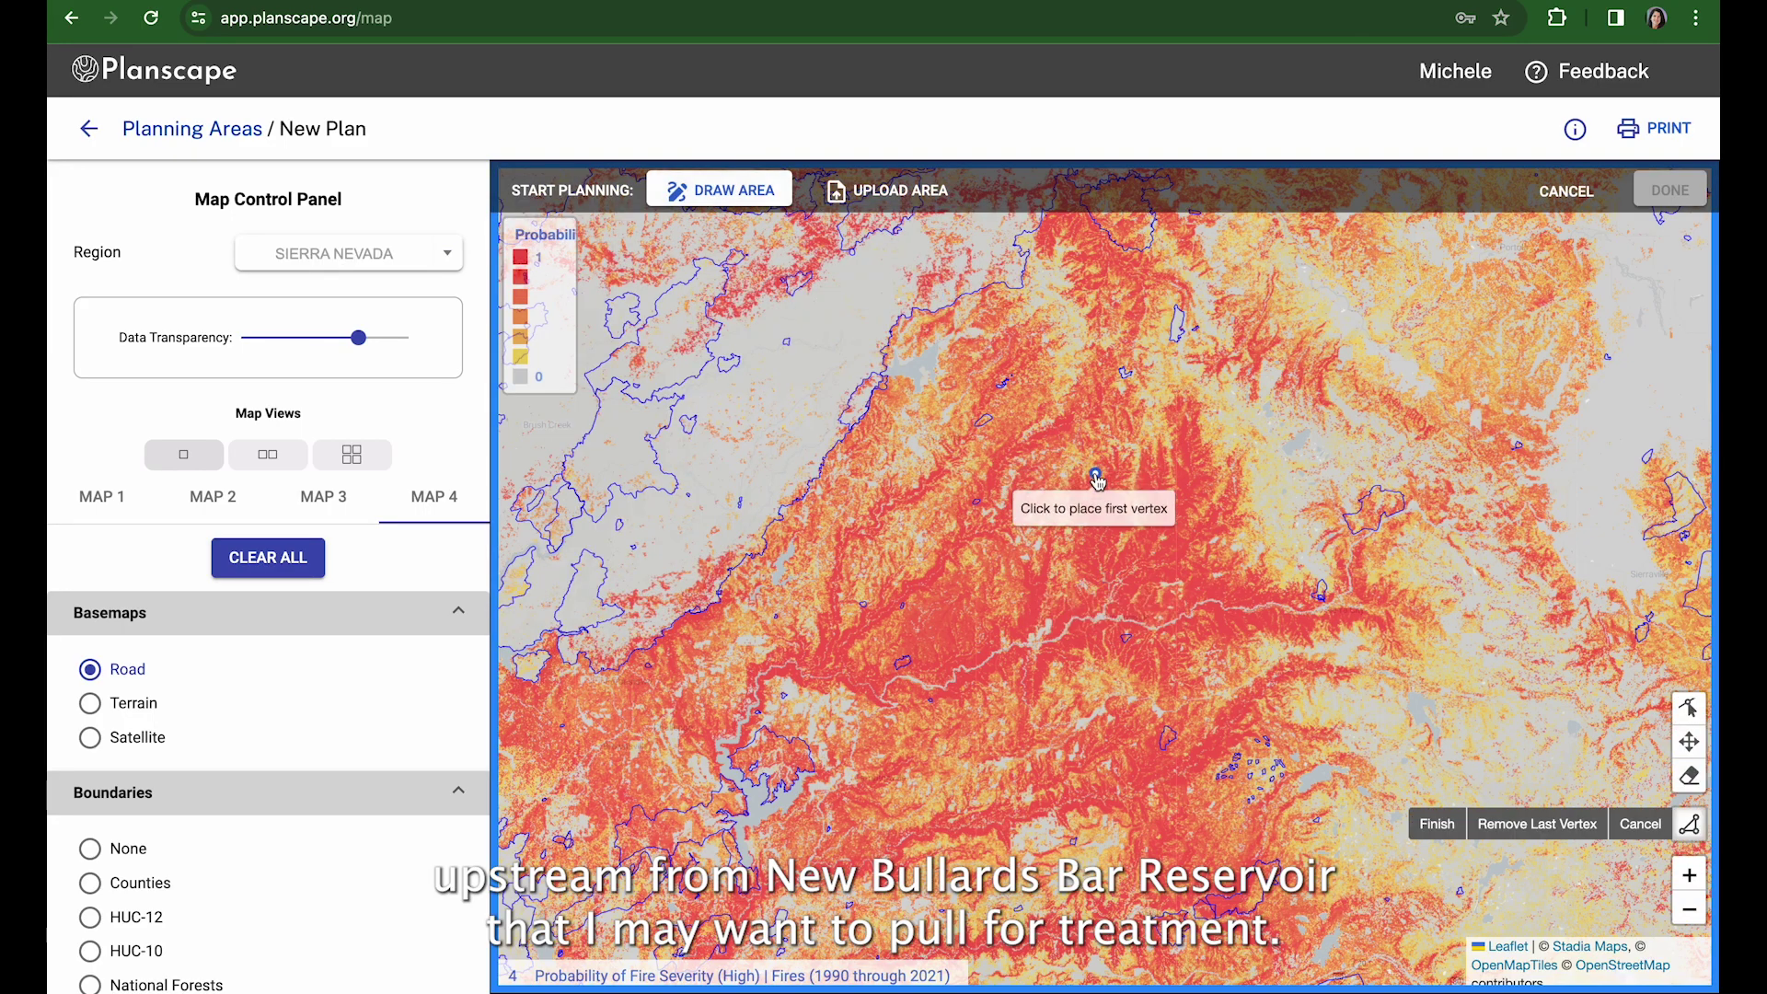
left_click(1071, 408)
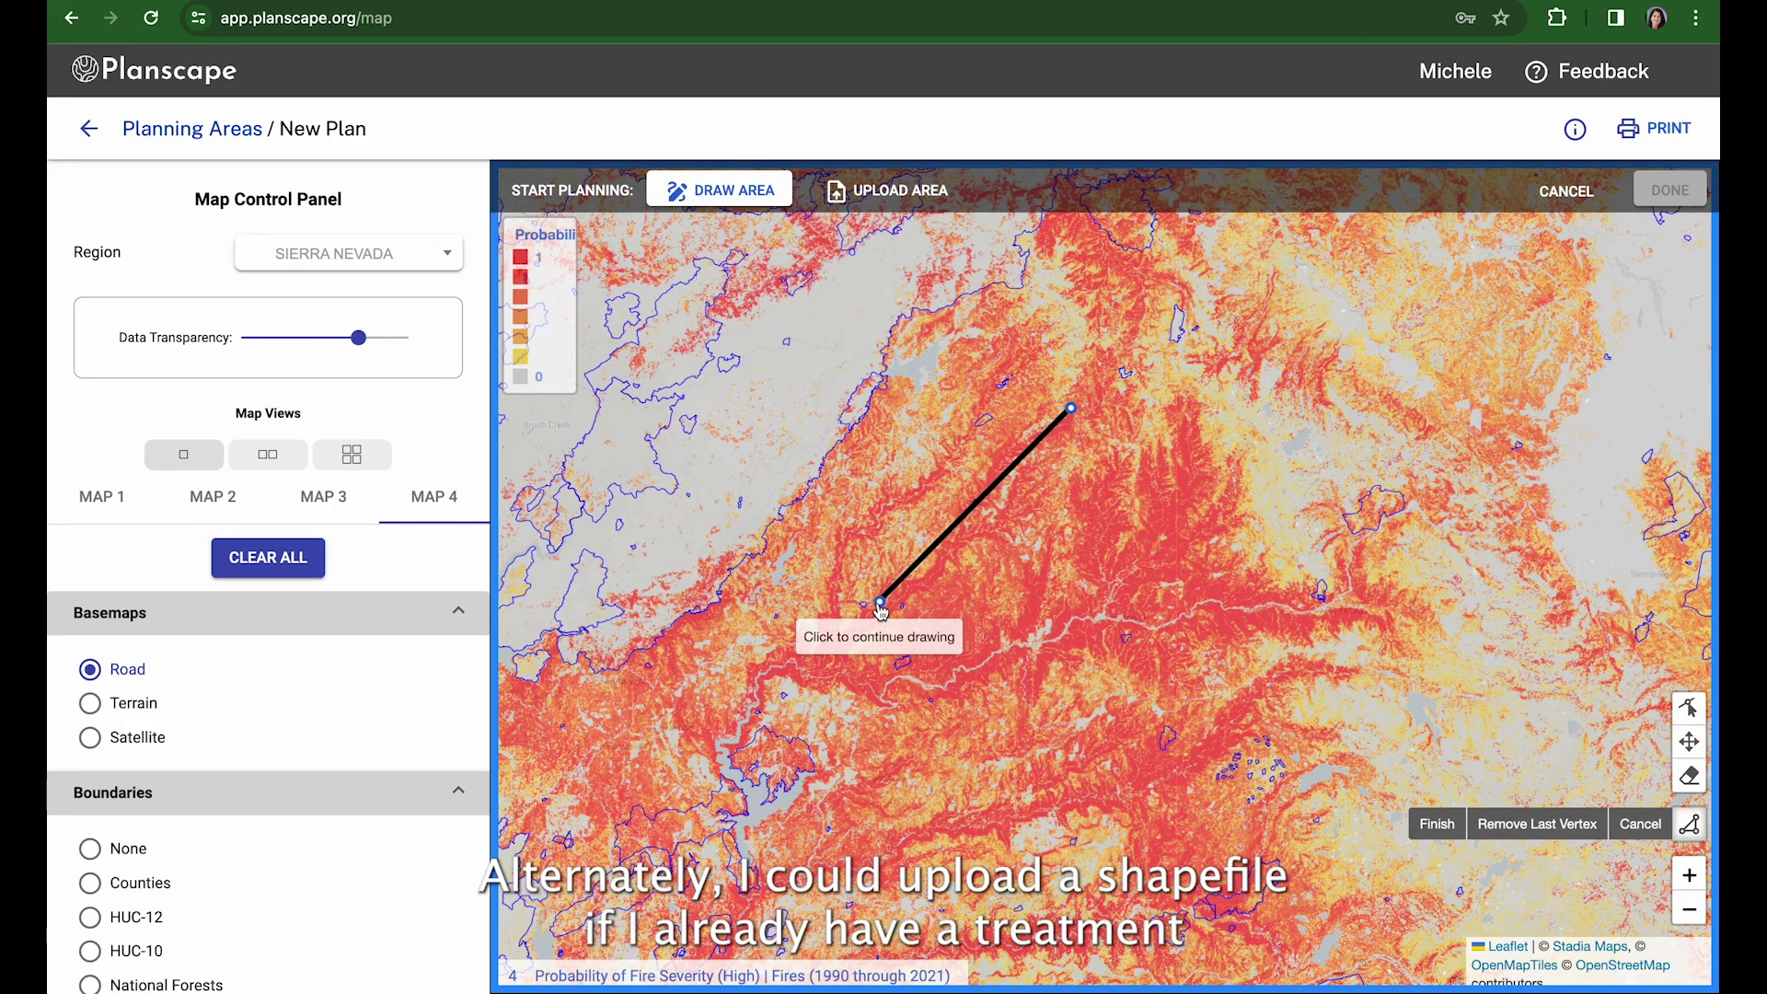
left_click(848, 643)
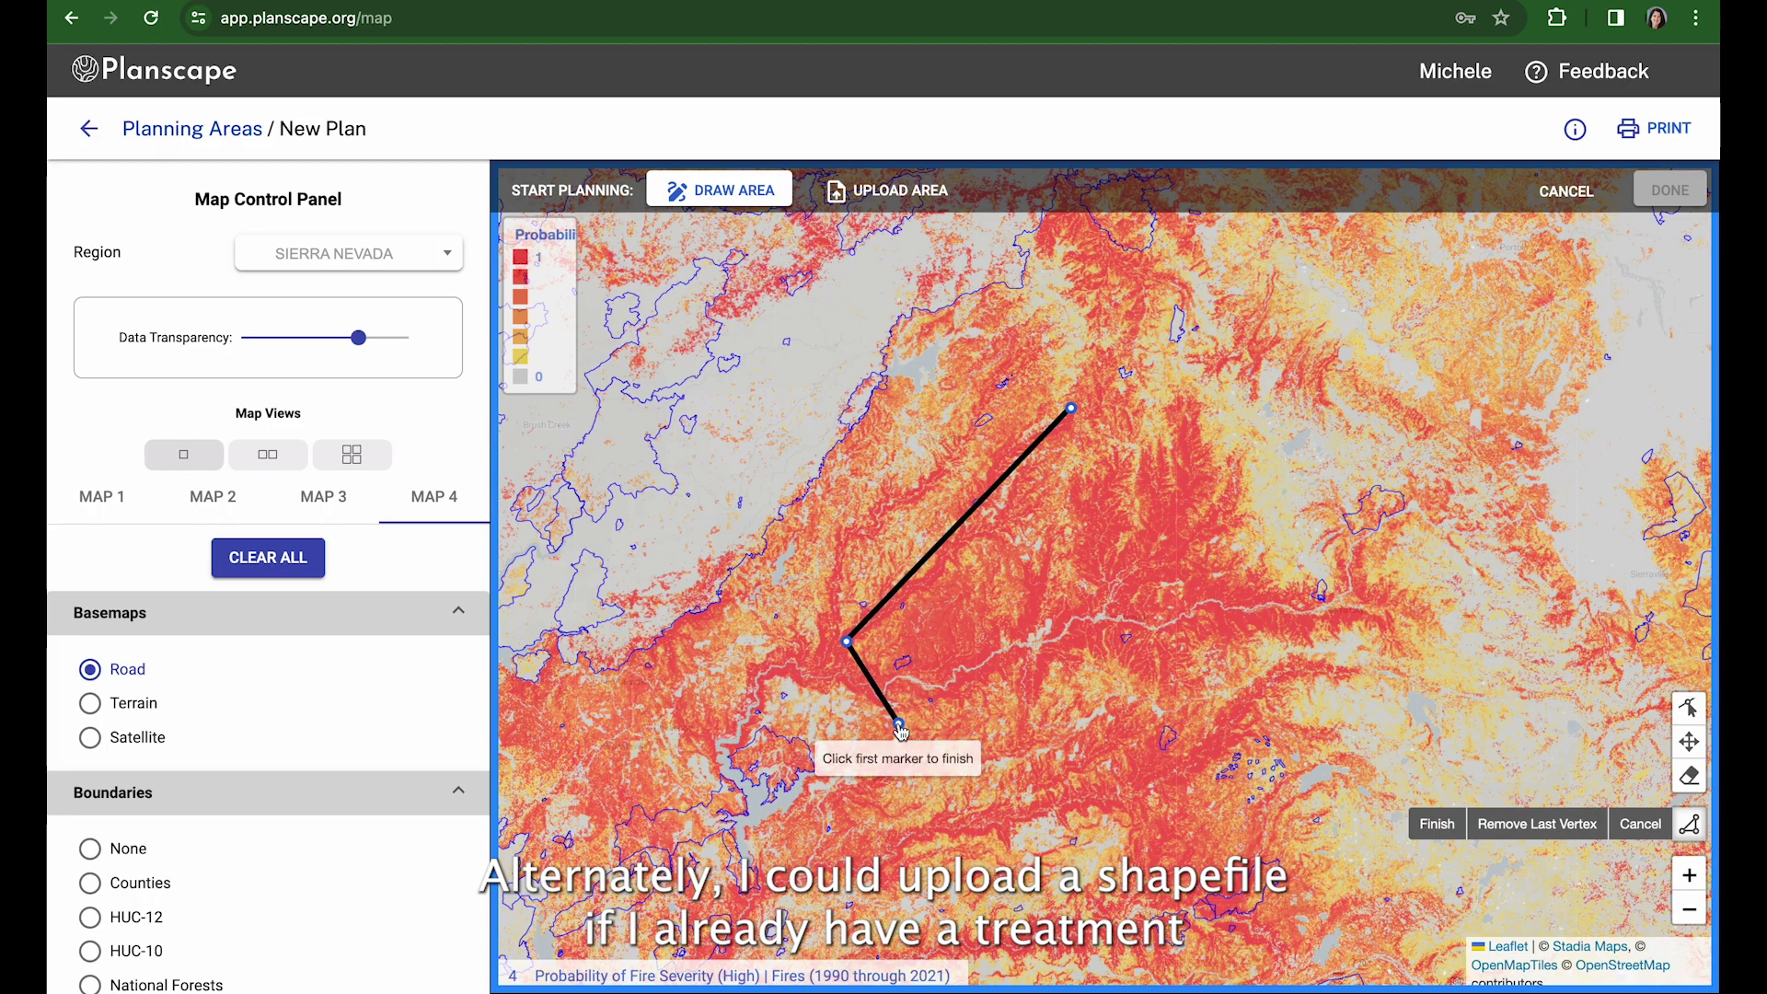
left_click(898, 723)
left_click(1112, 673)
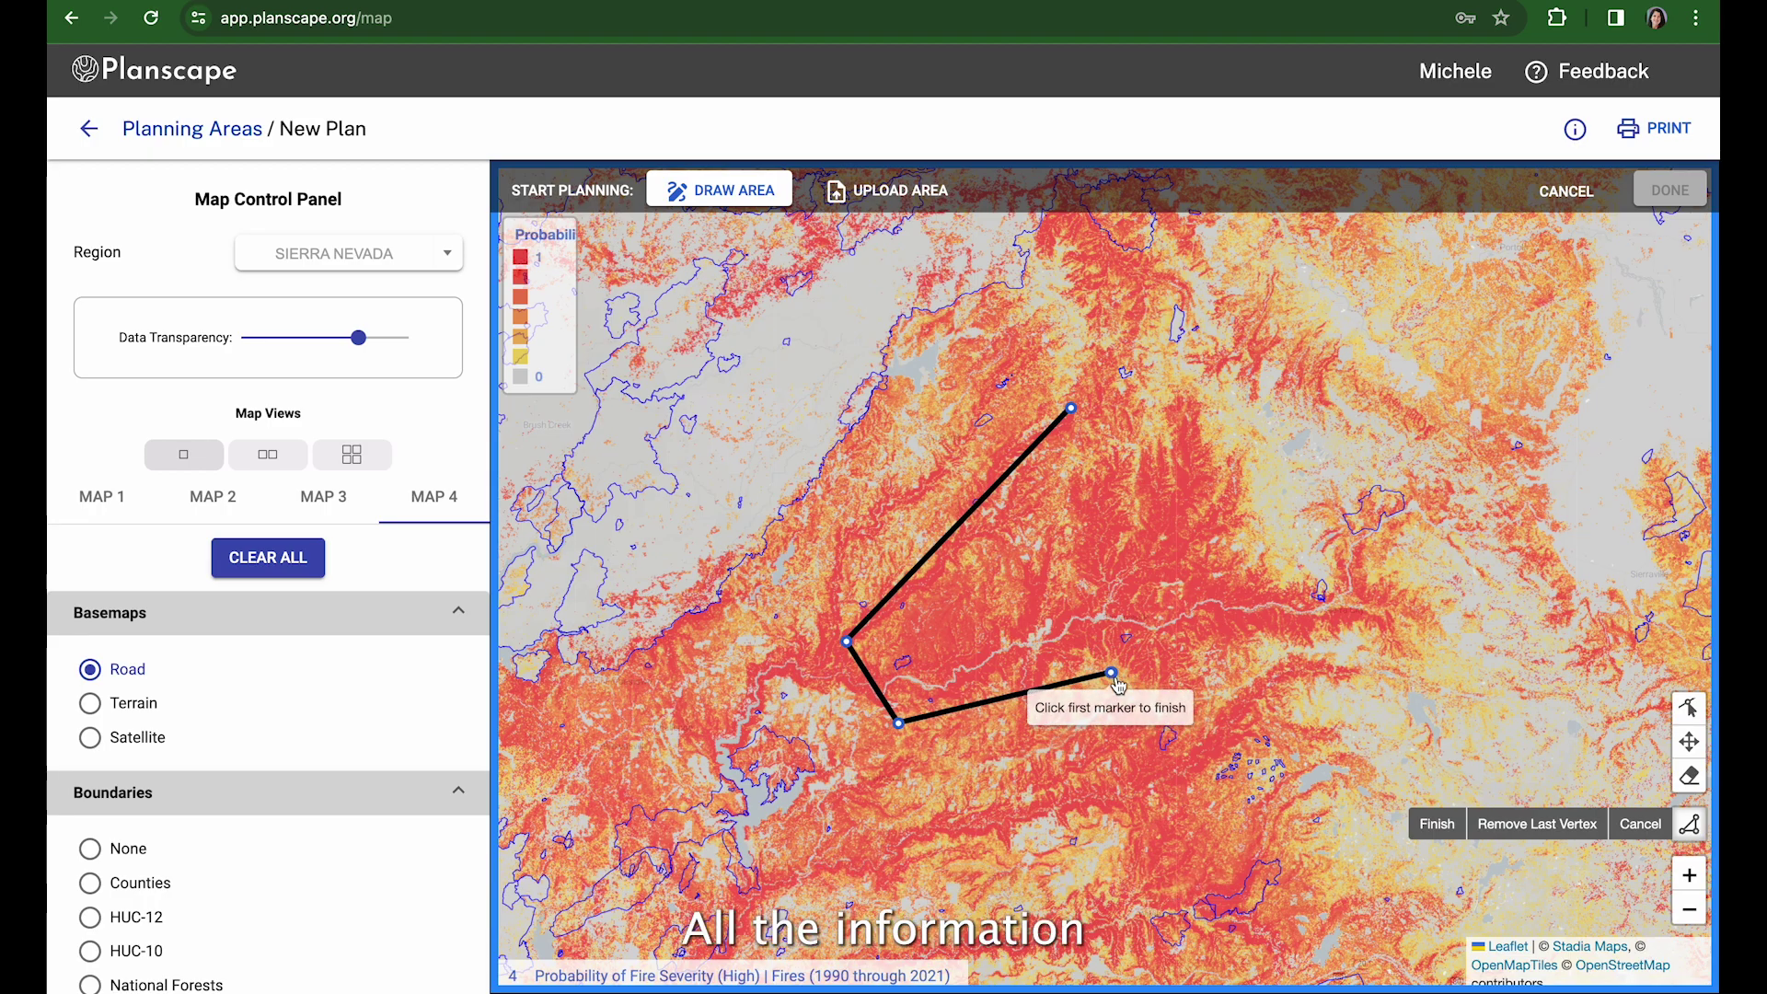
left_click(1302, 637)
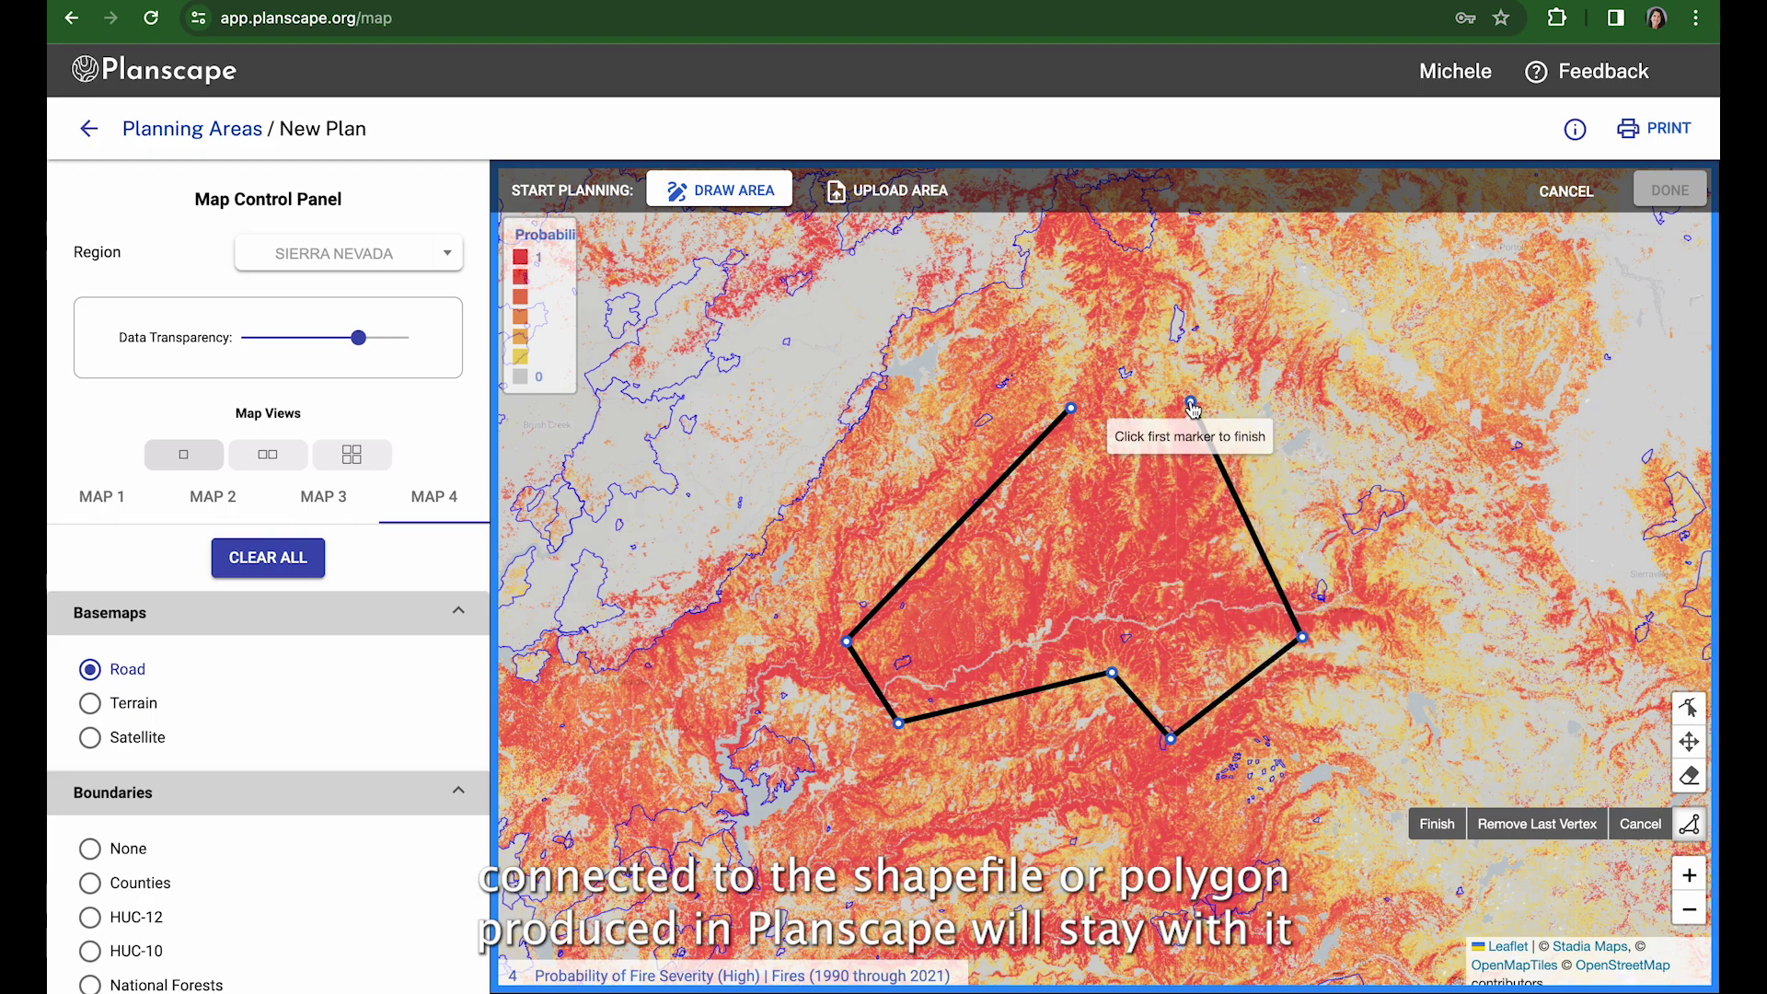
left_click(1072, 410)
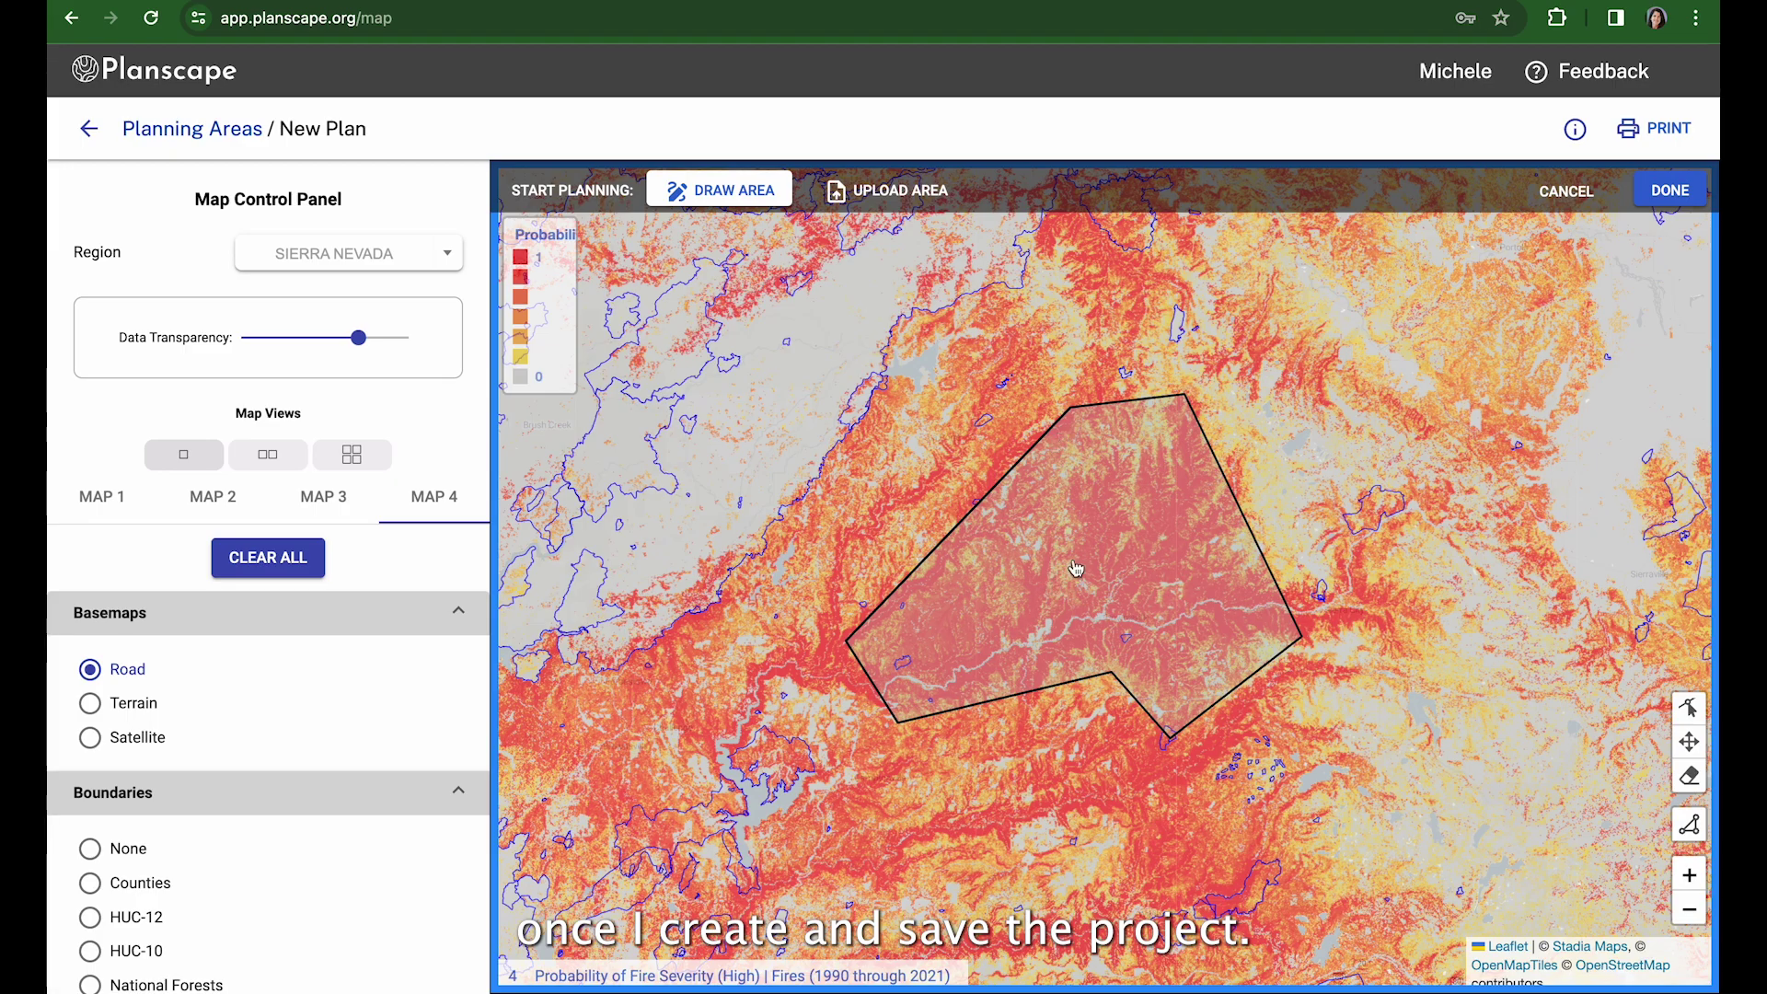
- Finish the drawn planning area and save it as a plan named "Test area 5"
left_click(1671, 191)
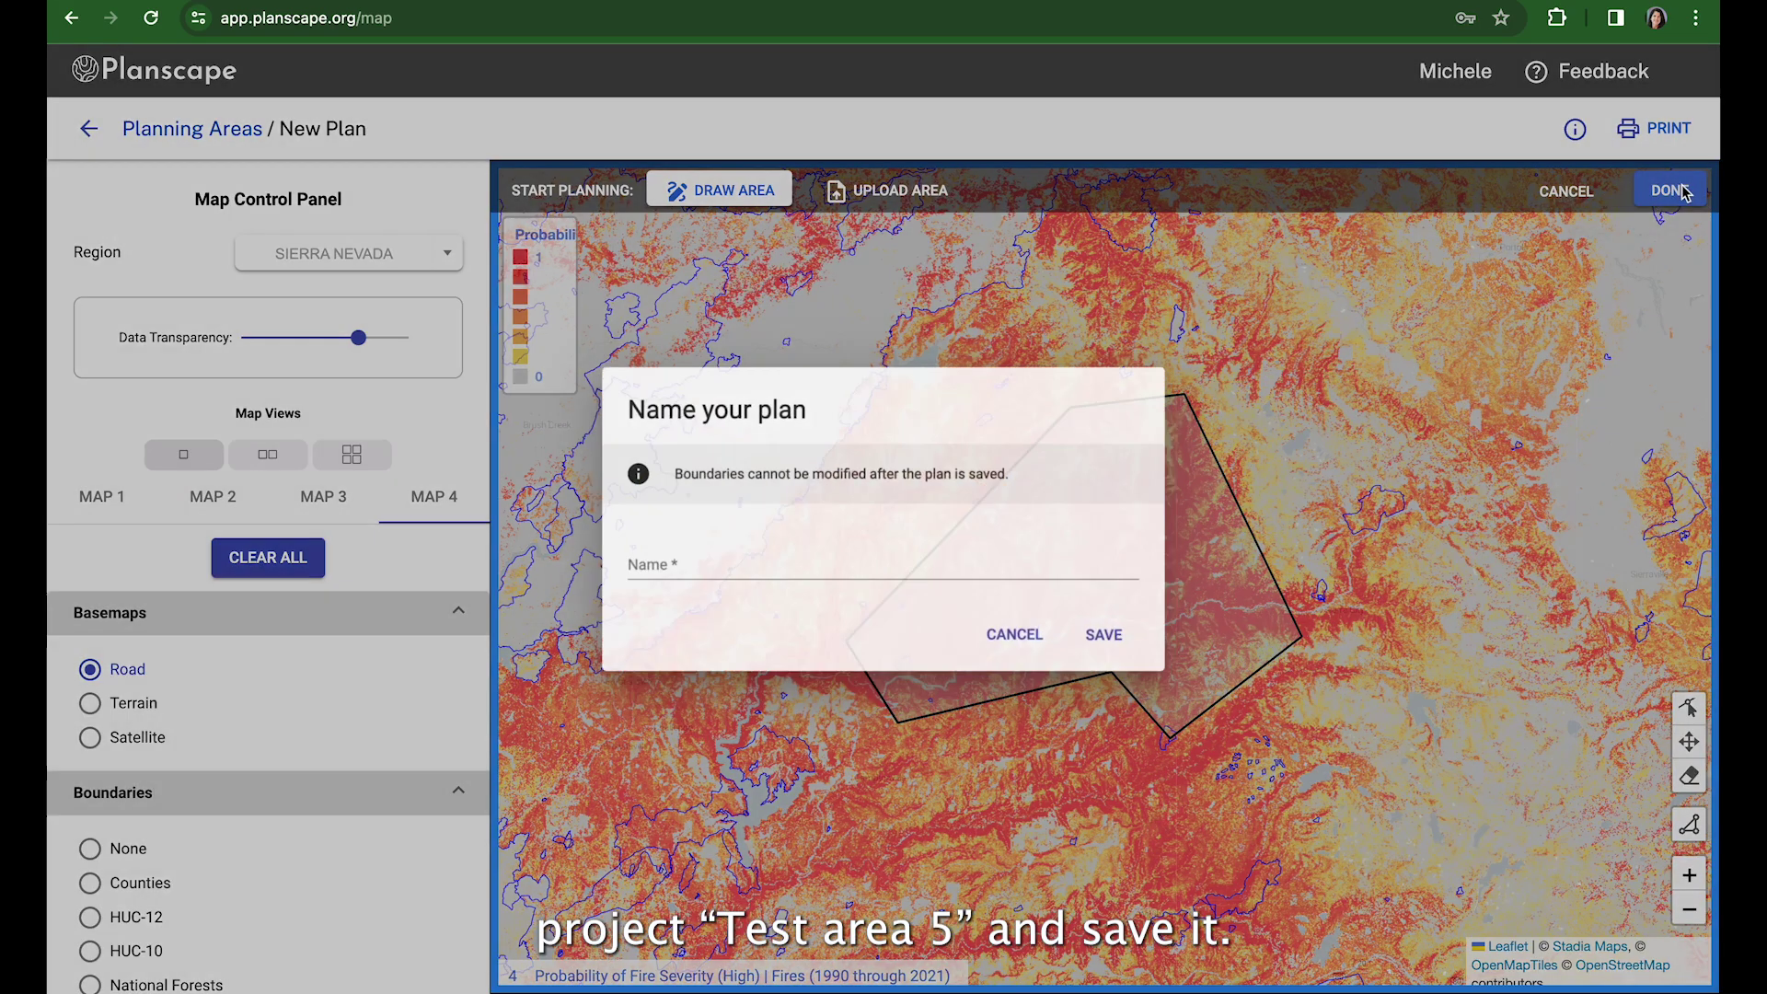
left_click(676, 585)
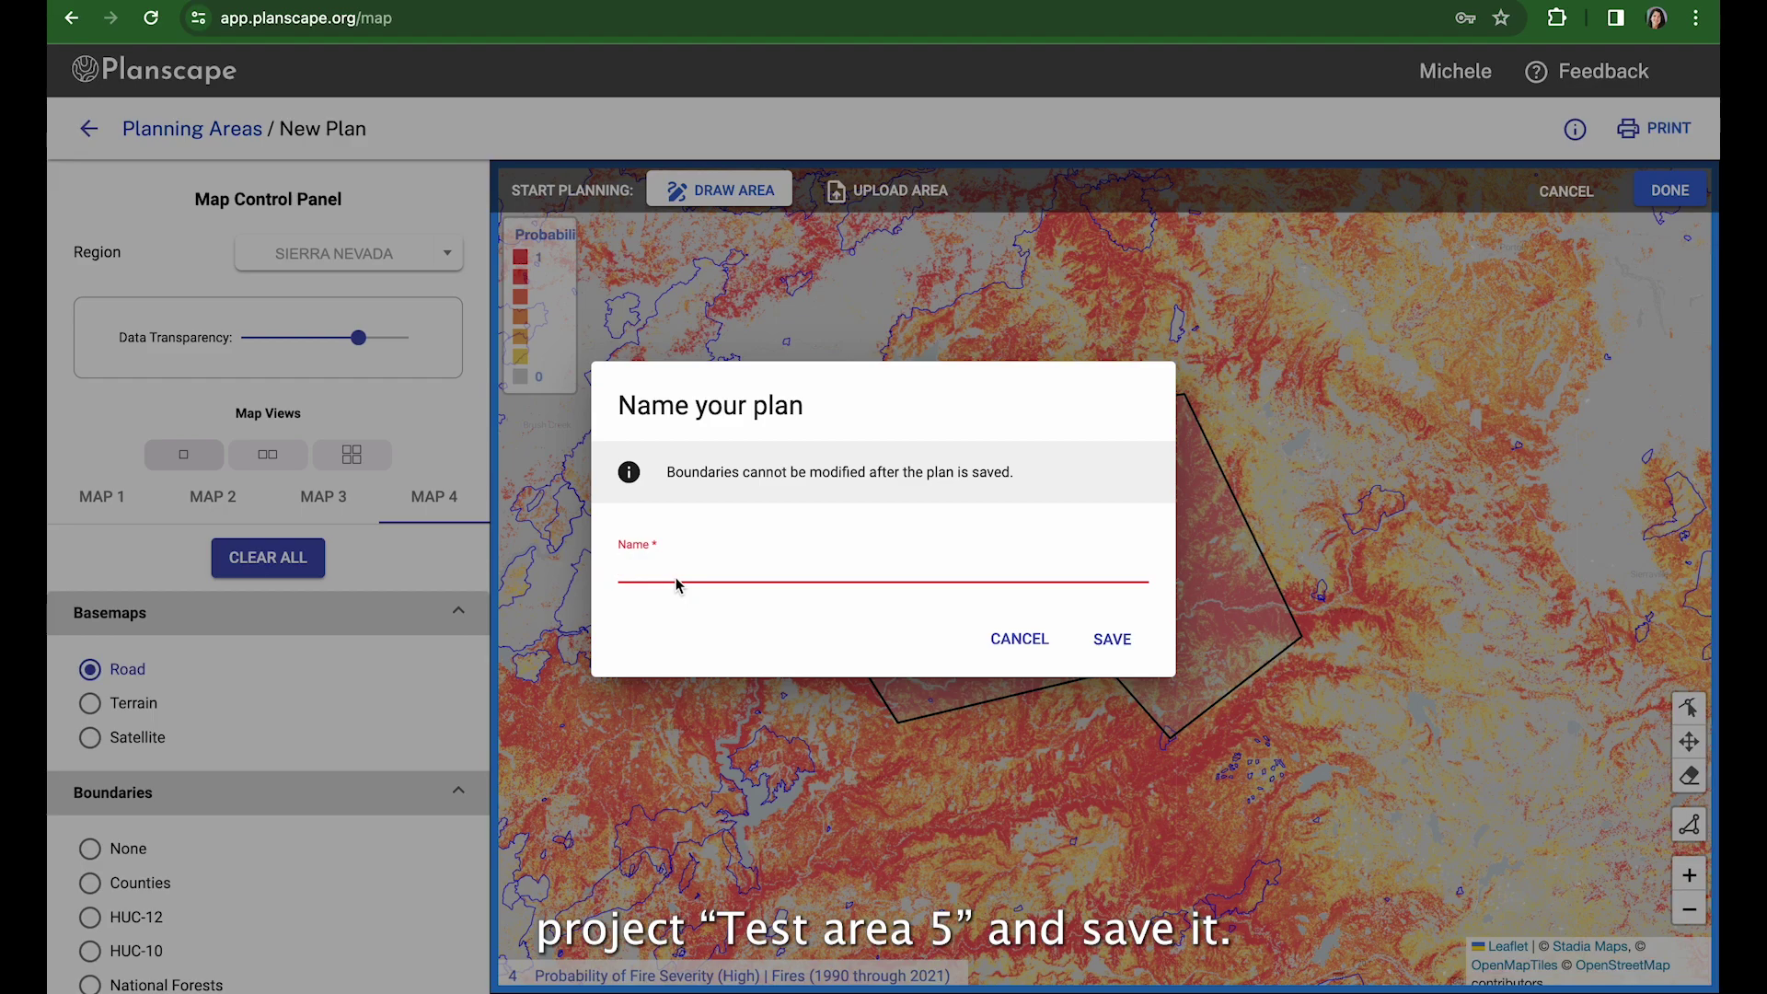
type("Test area 5")
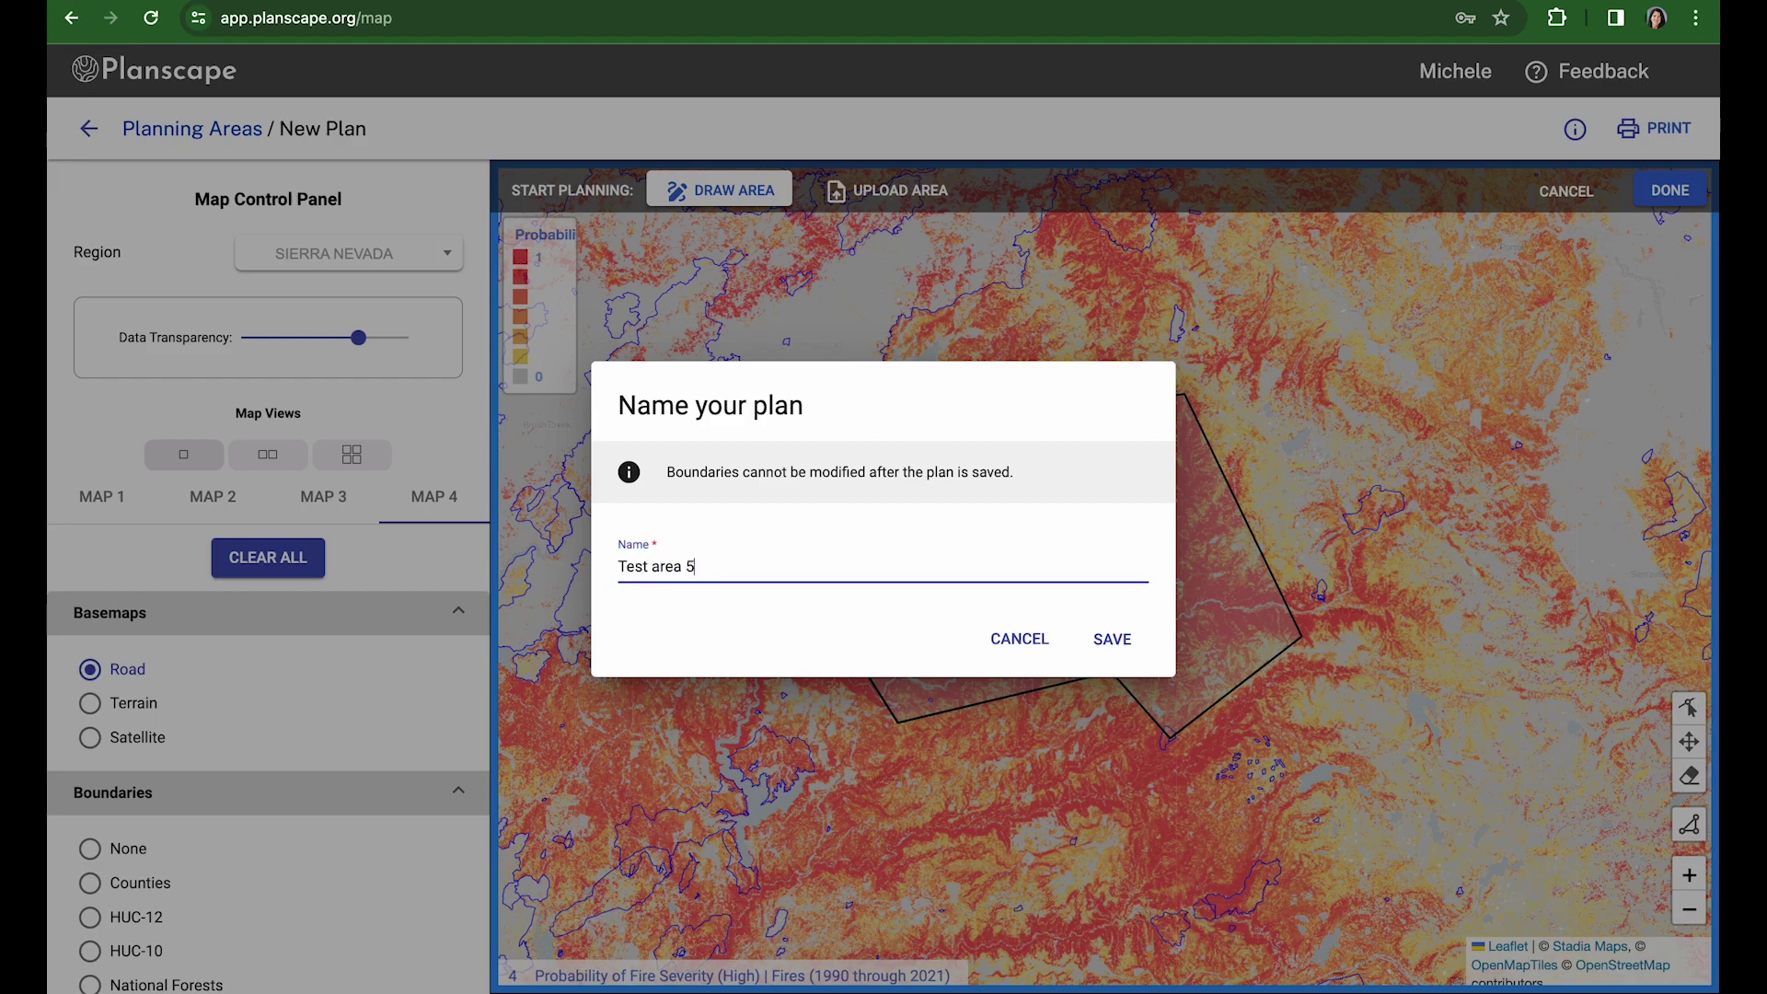
left_click(1108, 638)
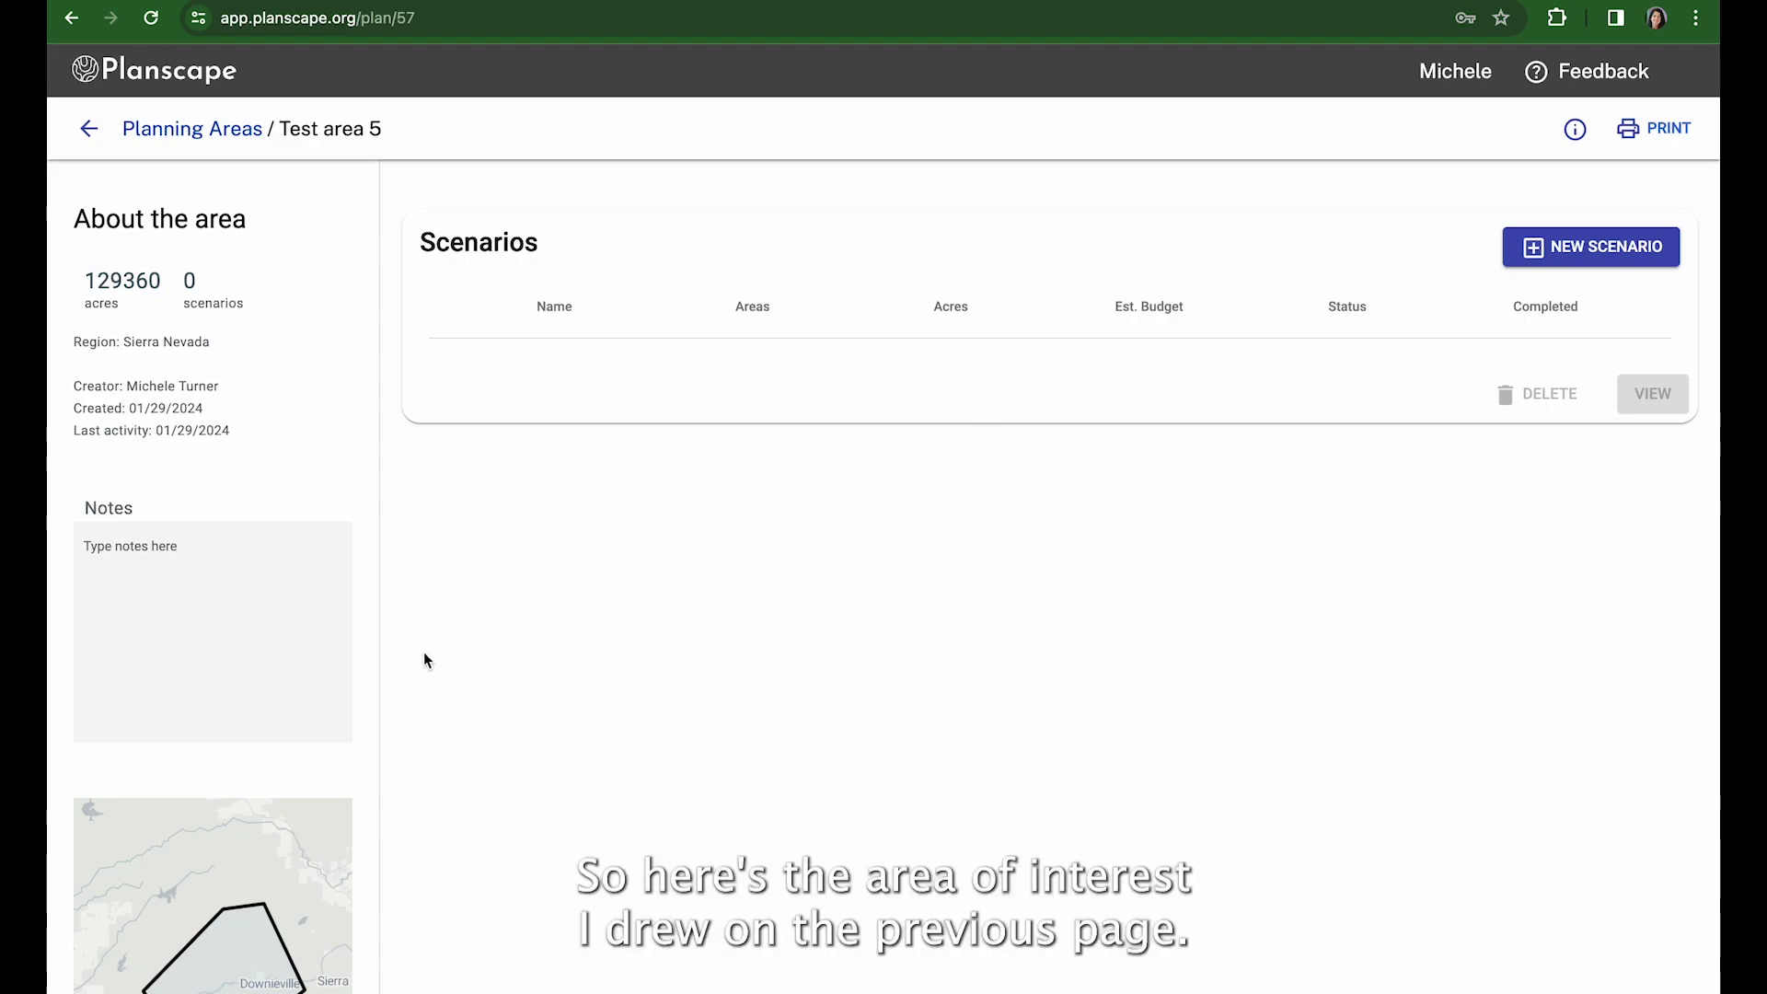
- Review the Test area 5 overview, including its boundary on the small map, the notes field and the acreage
scroll(235, 918, "down", 6)
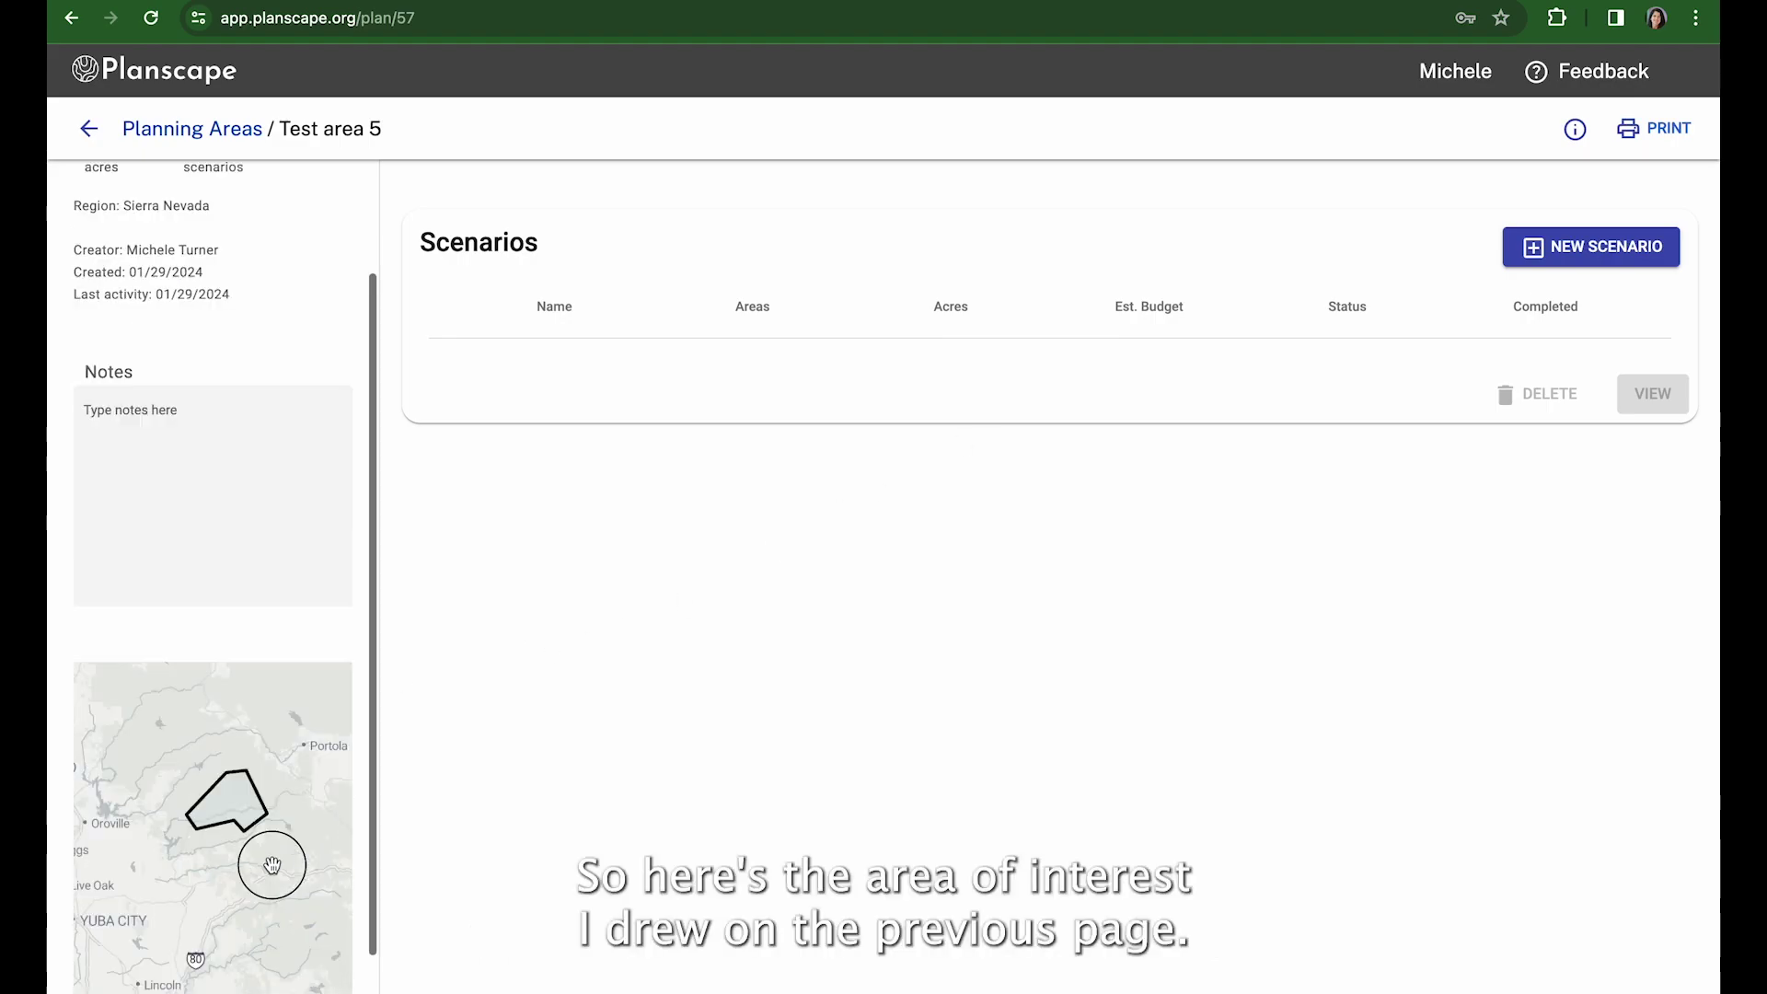
left_click_drag(272, 811, 267, 874)
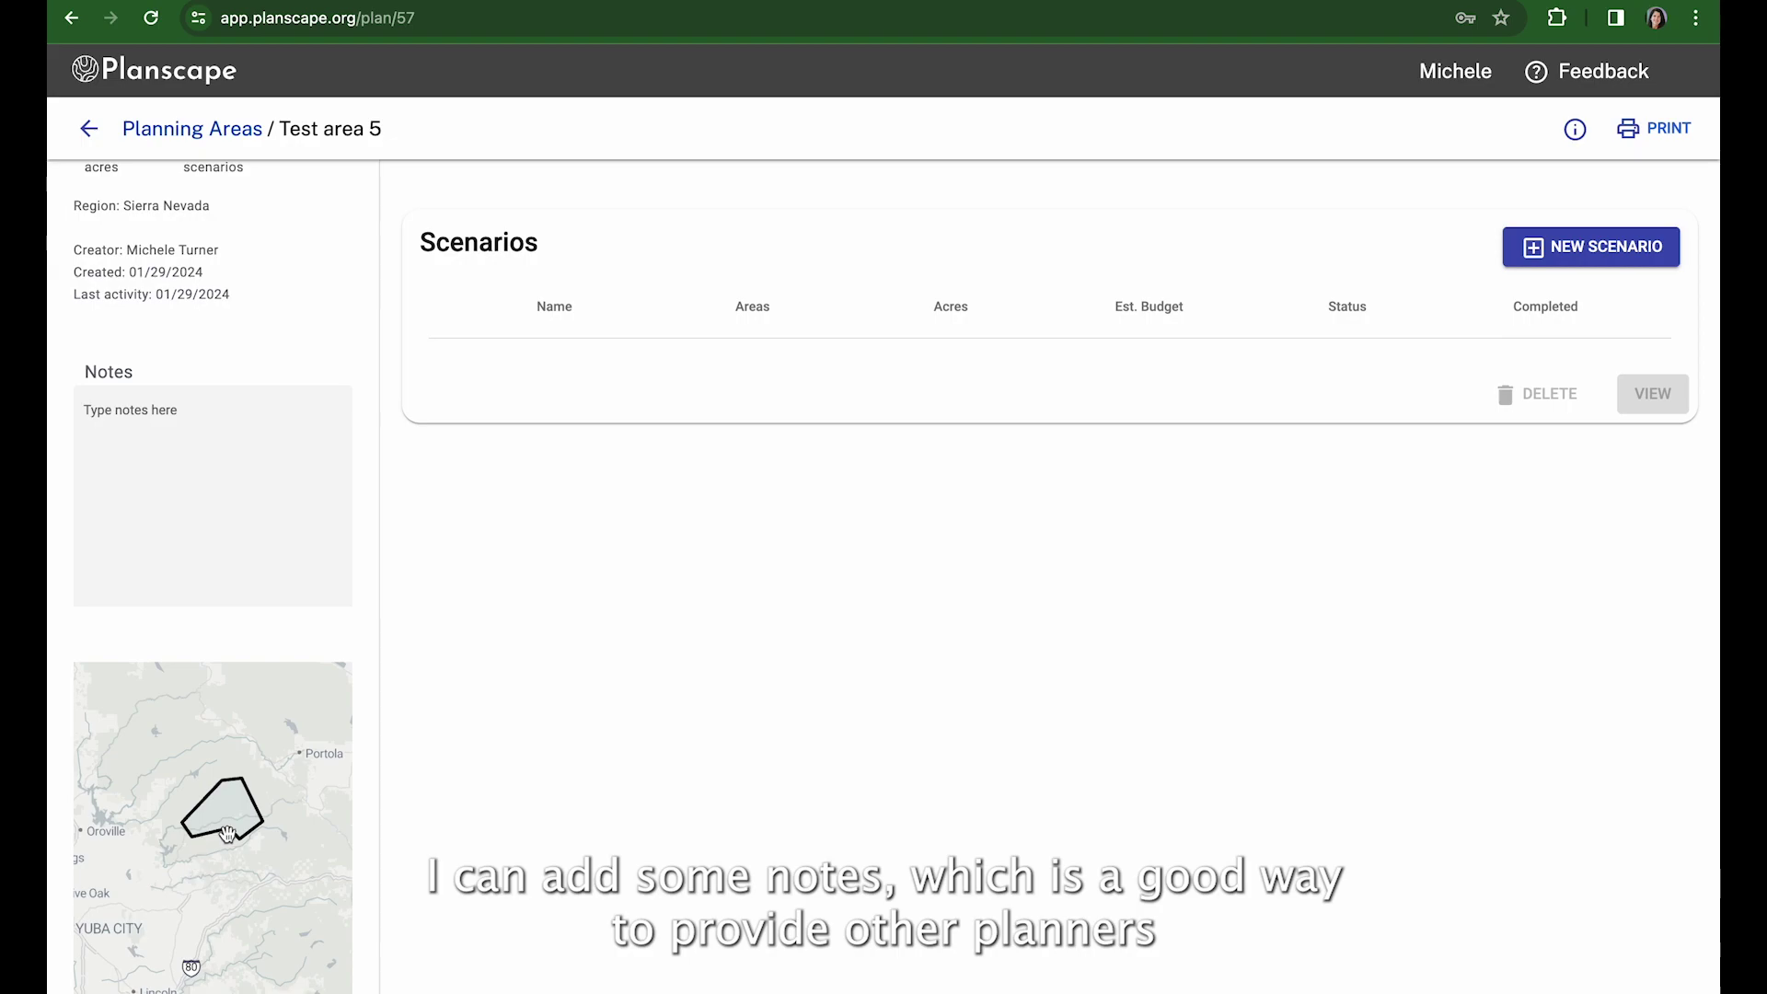
left_click(132, 416)
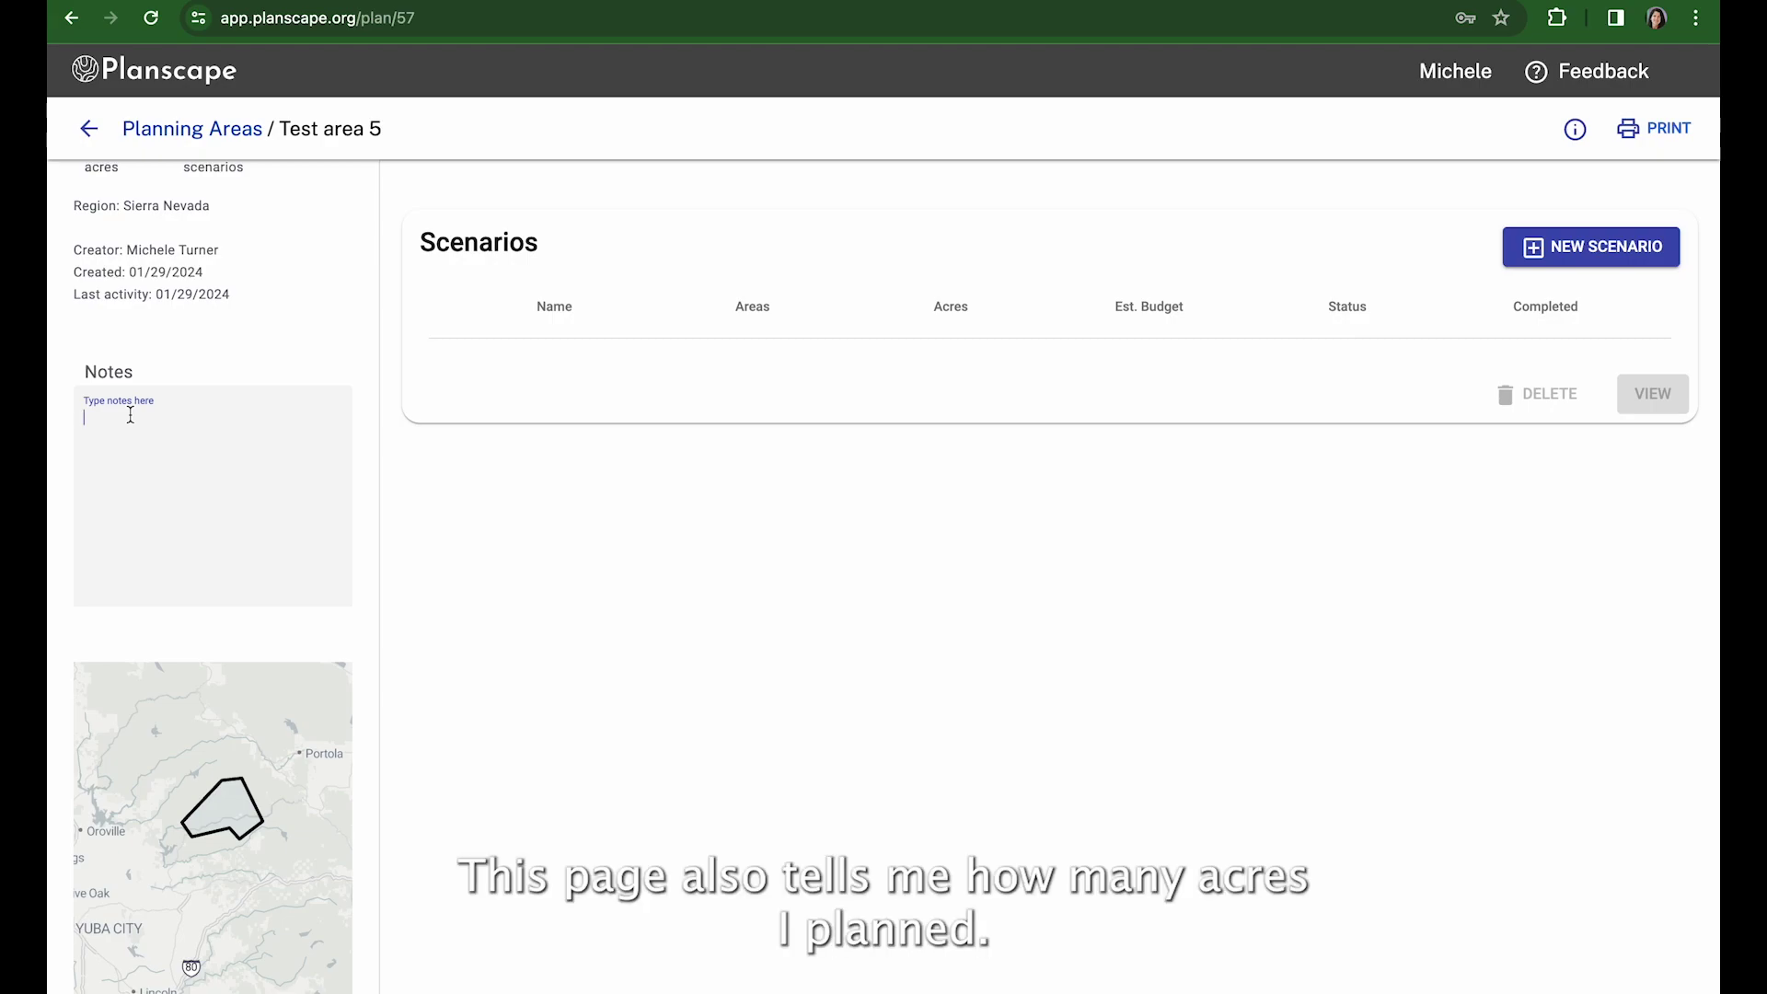
scroll(145, 433, "up", 3)
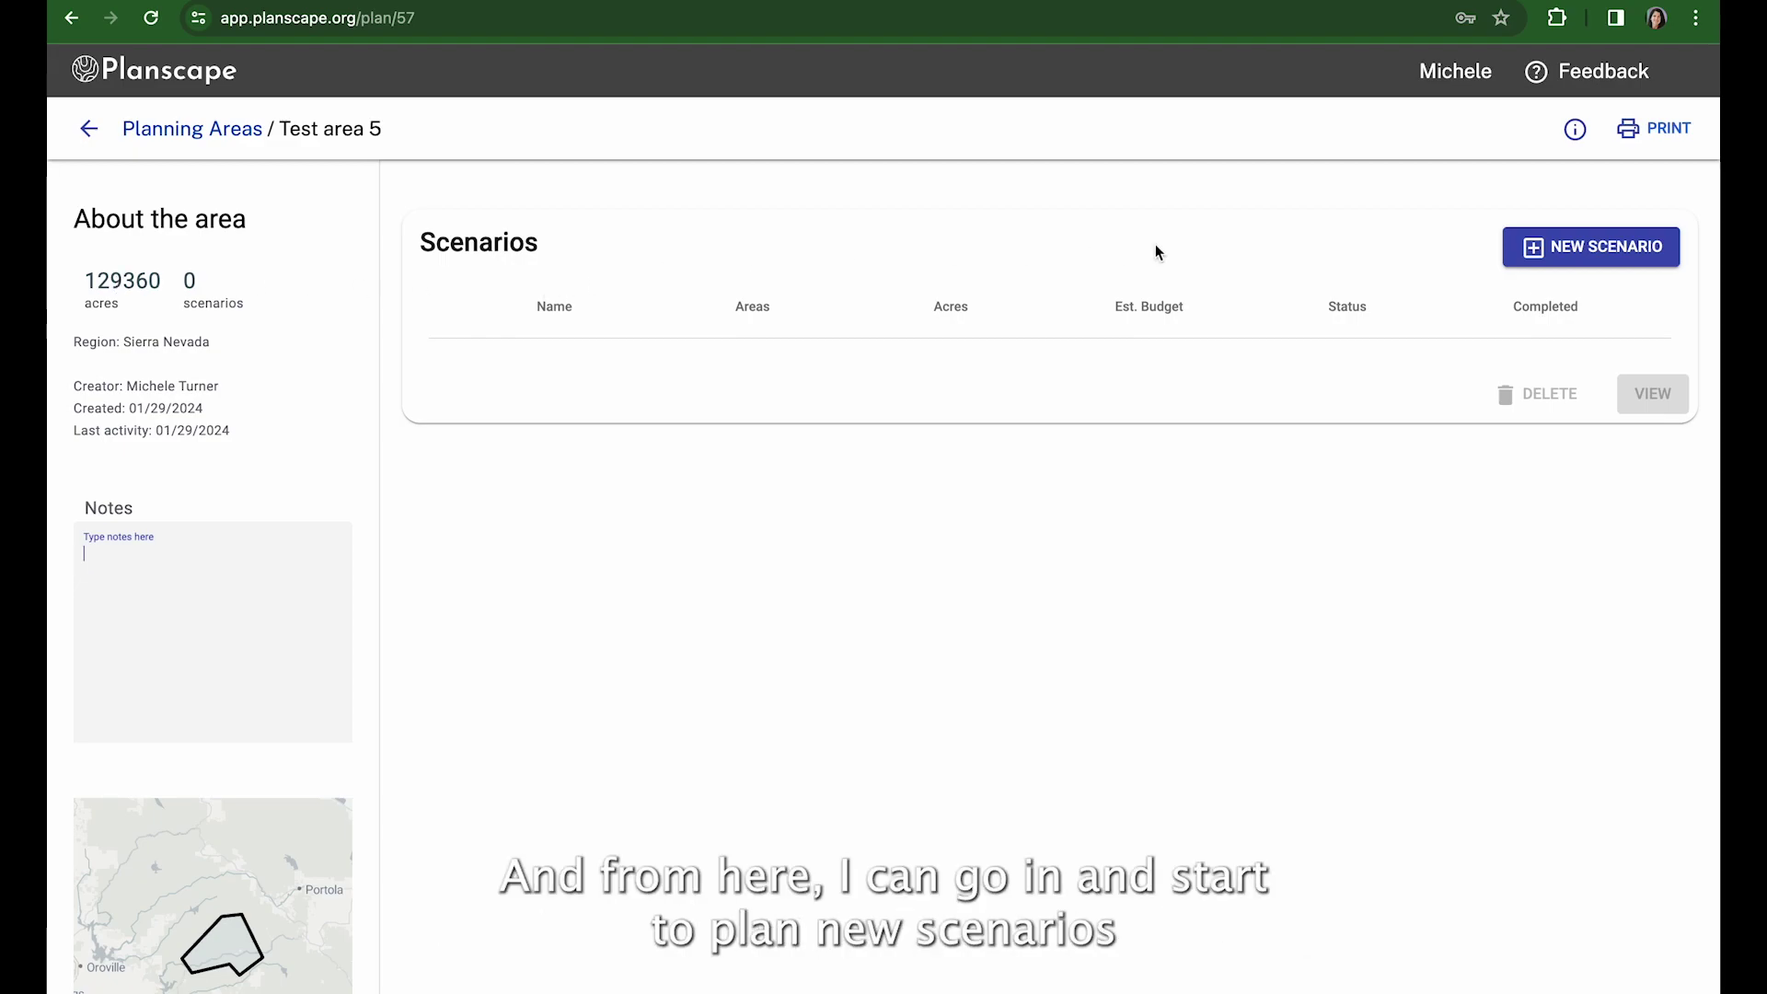
- Start a new scenario for Test area 5 and read the descriptions of the fire dynamics, biodiversity and carbon treatment goals
left_click(1604, 259)
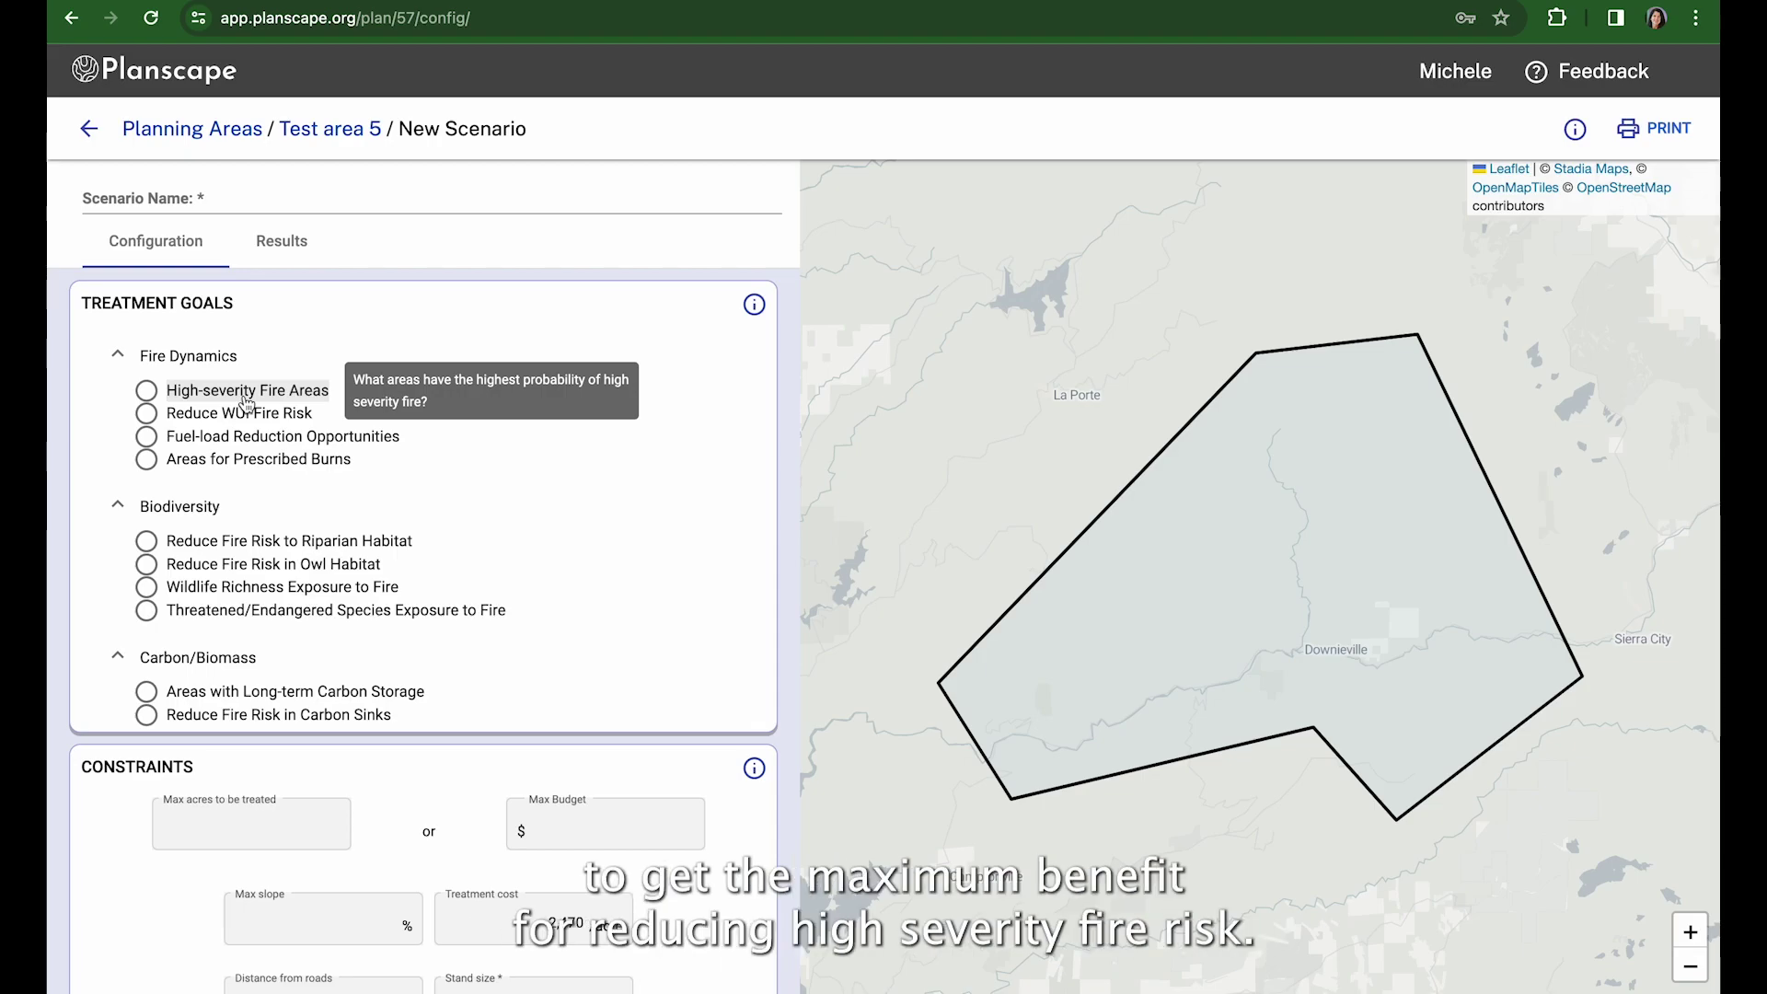
mouse_move(244, 416)
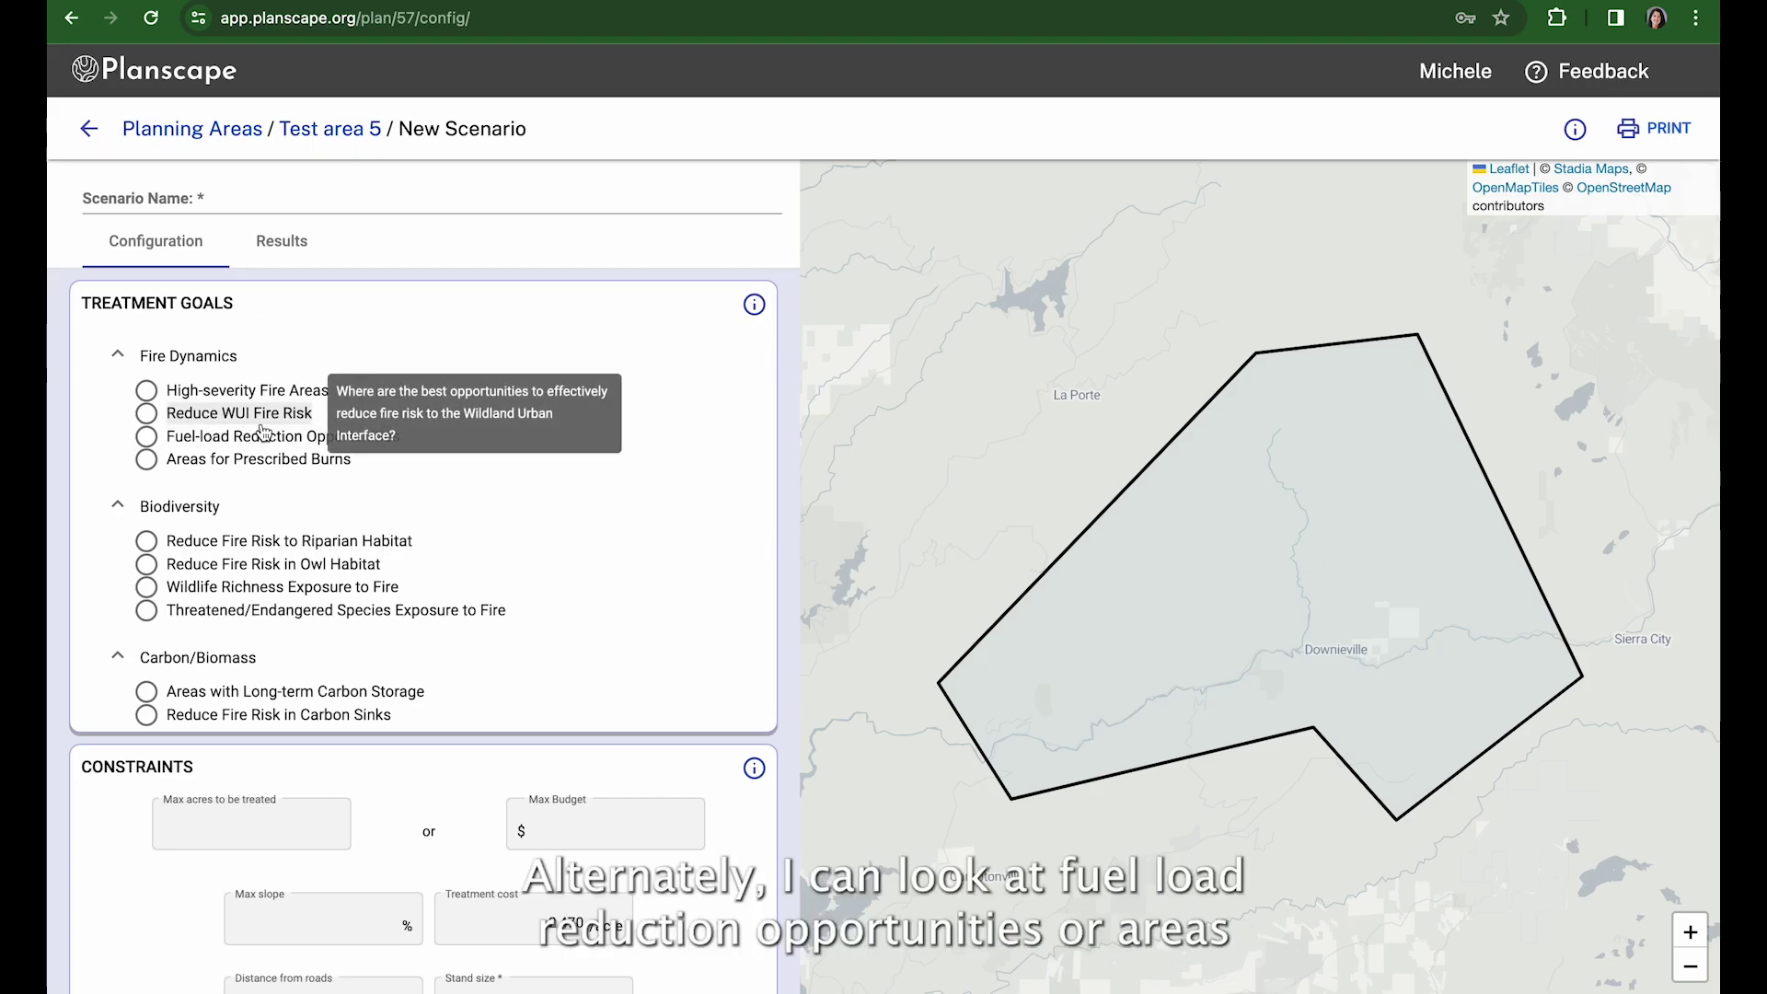
mouse_move(241, 446)
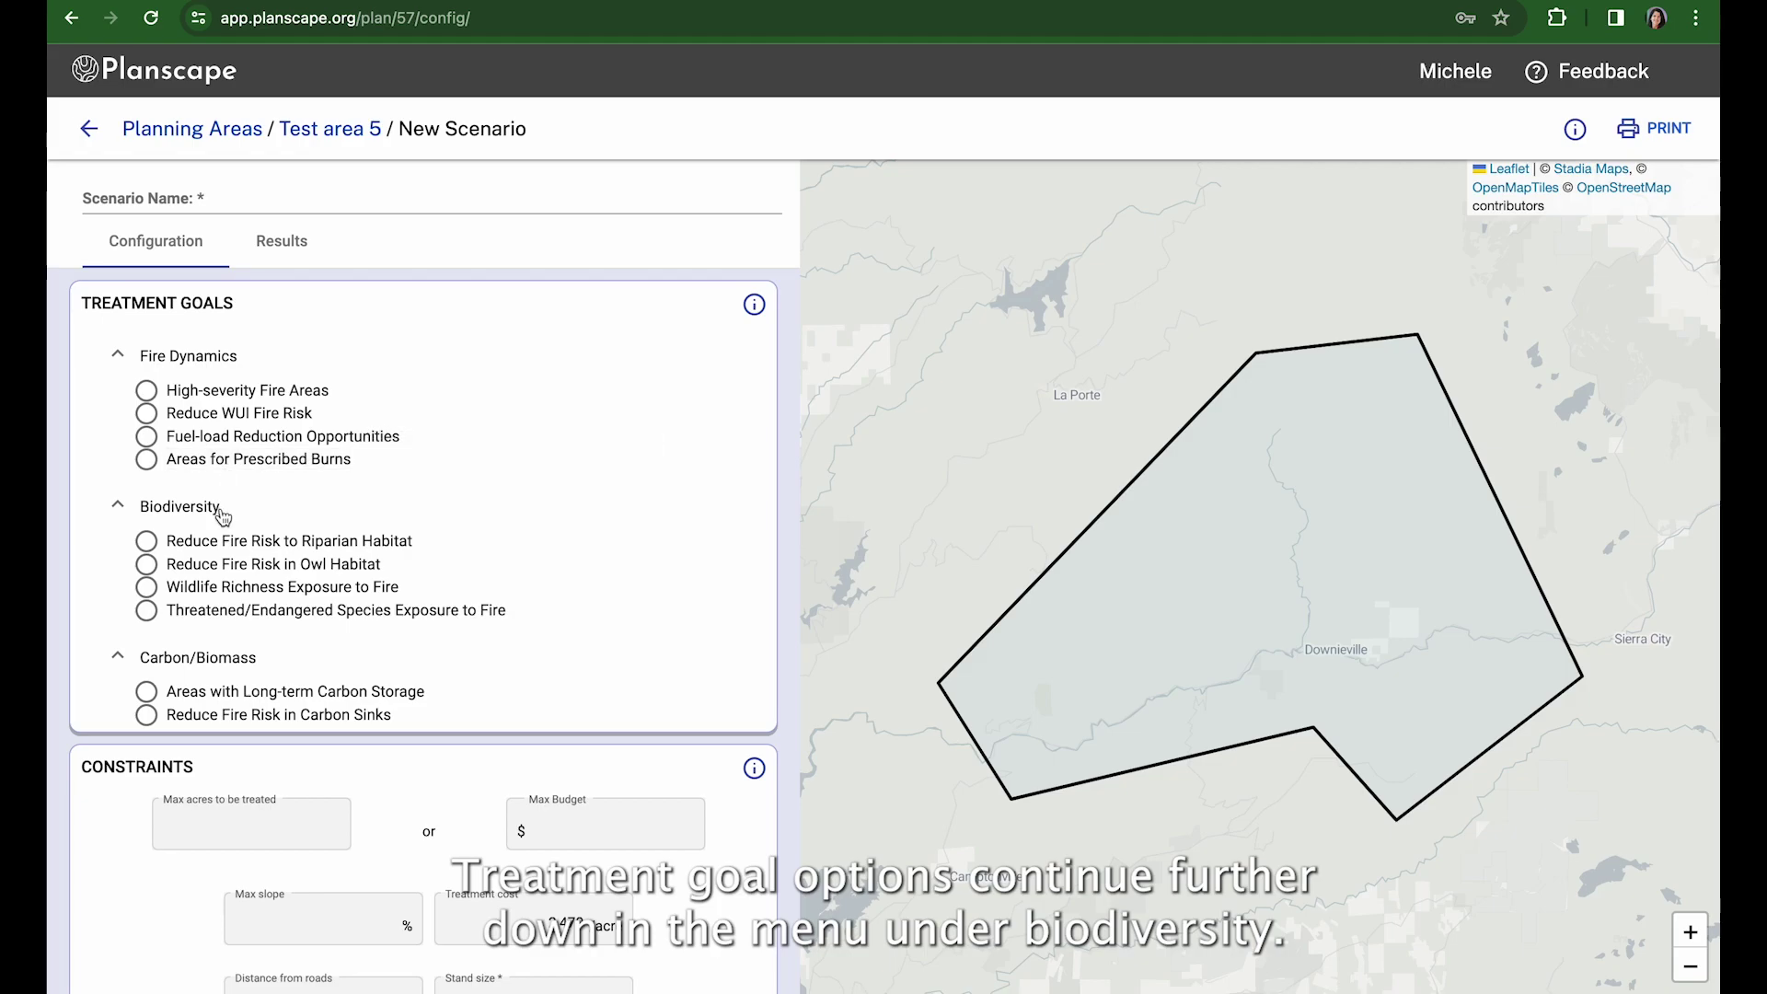
mouse_move(214, 542)
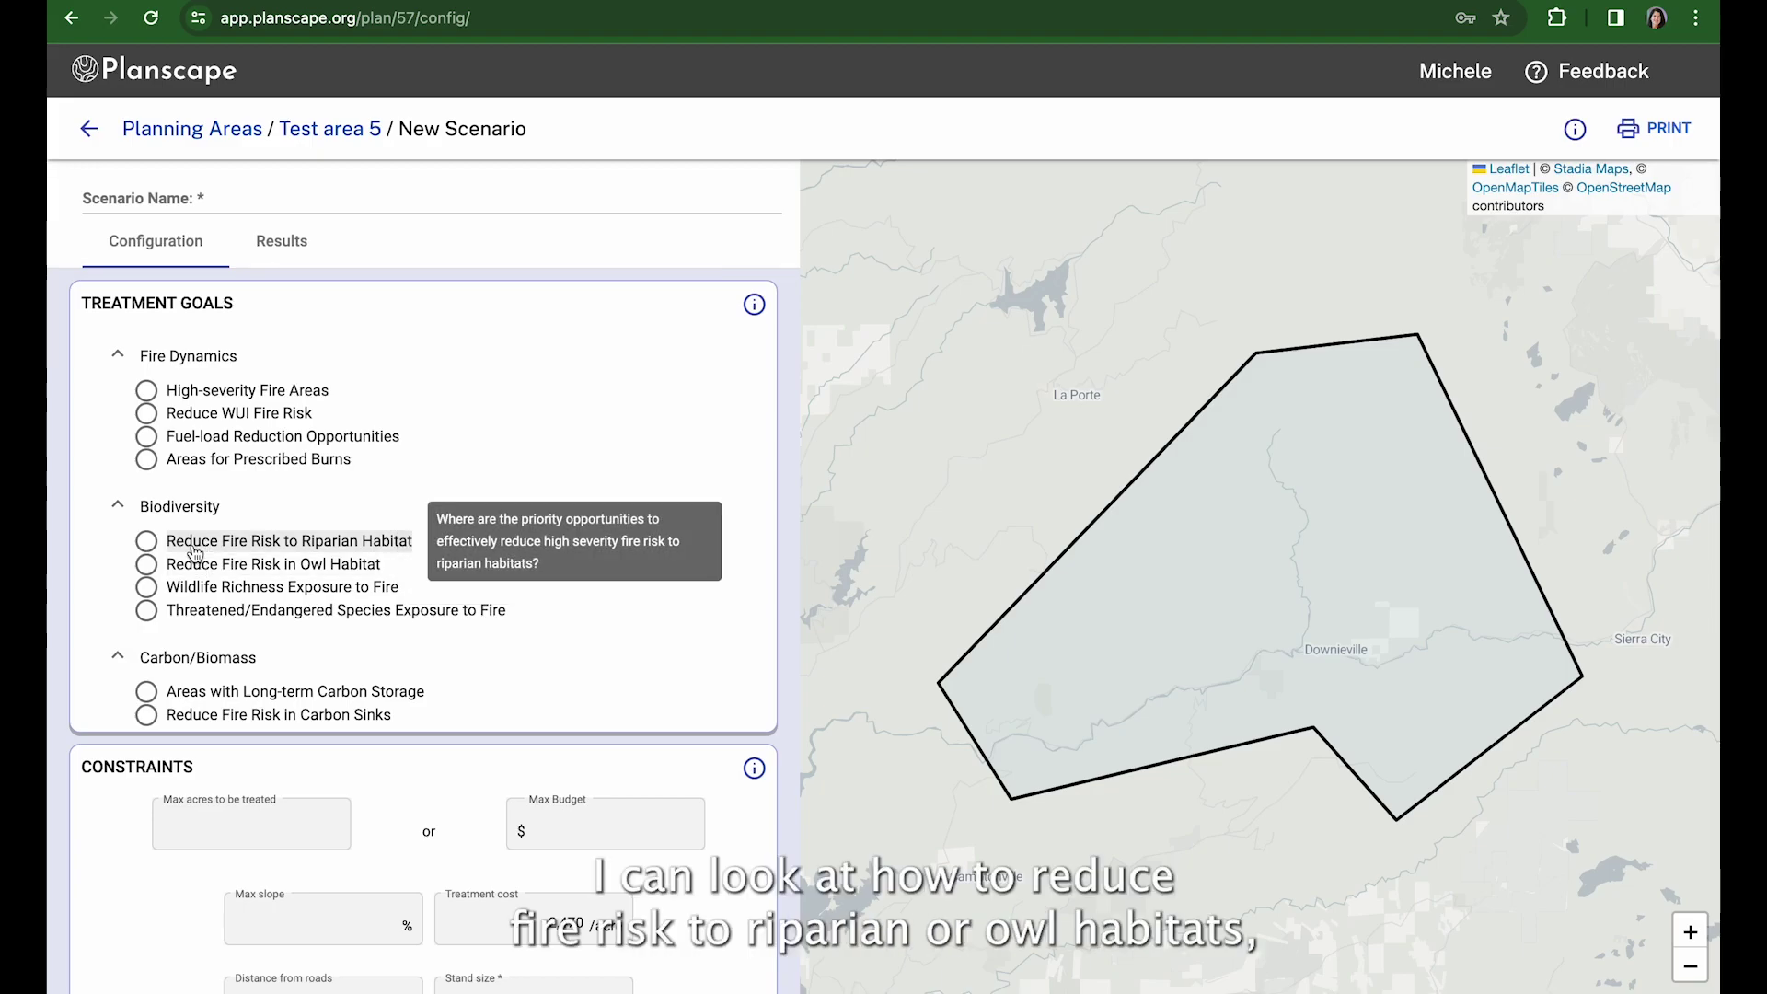
mouse_move(300, 592)
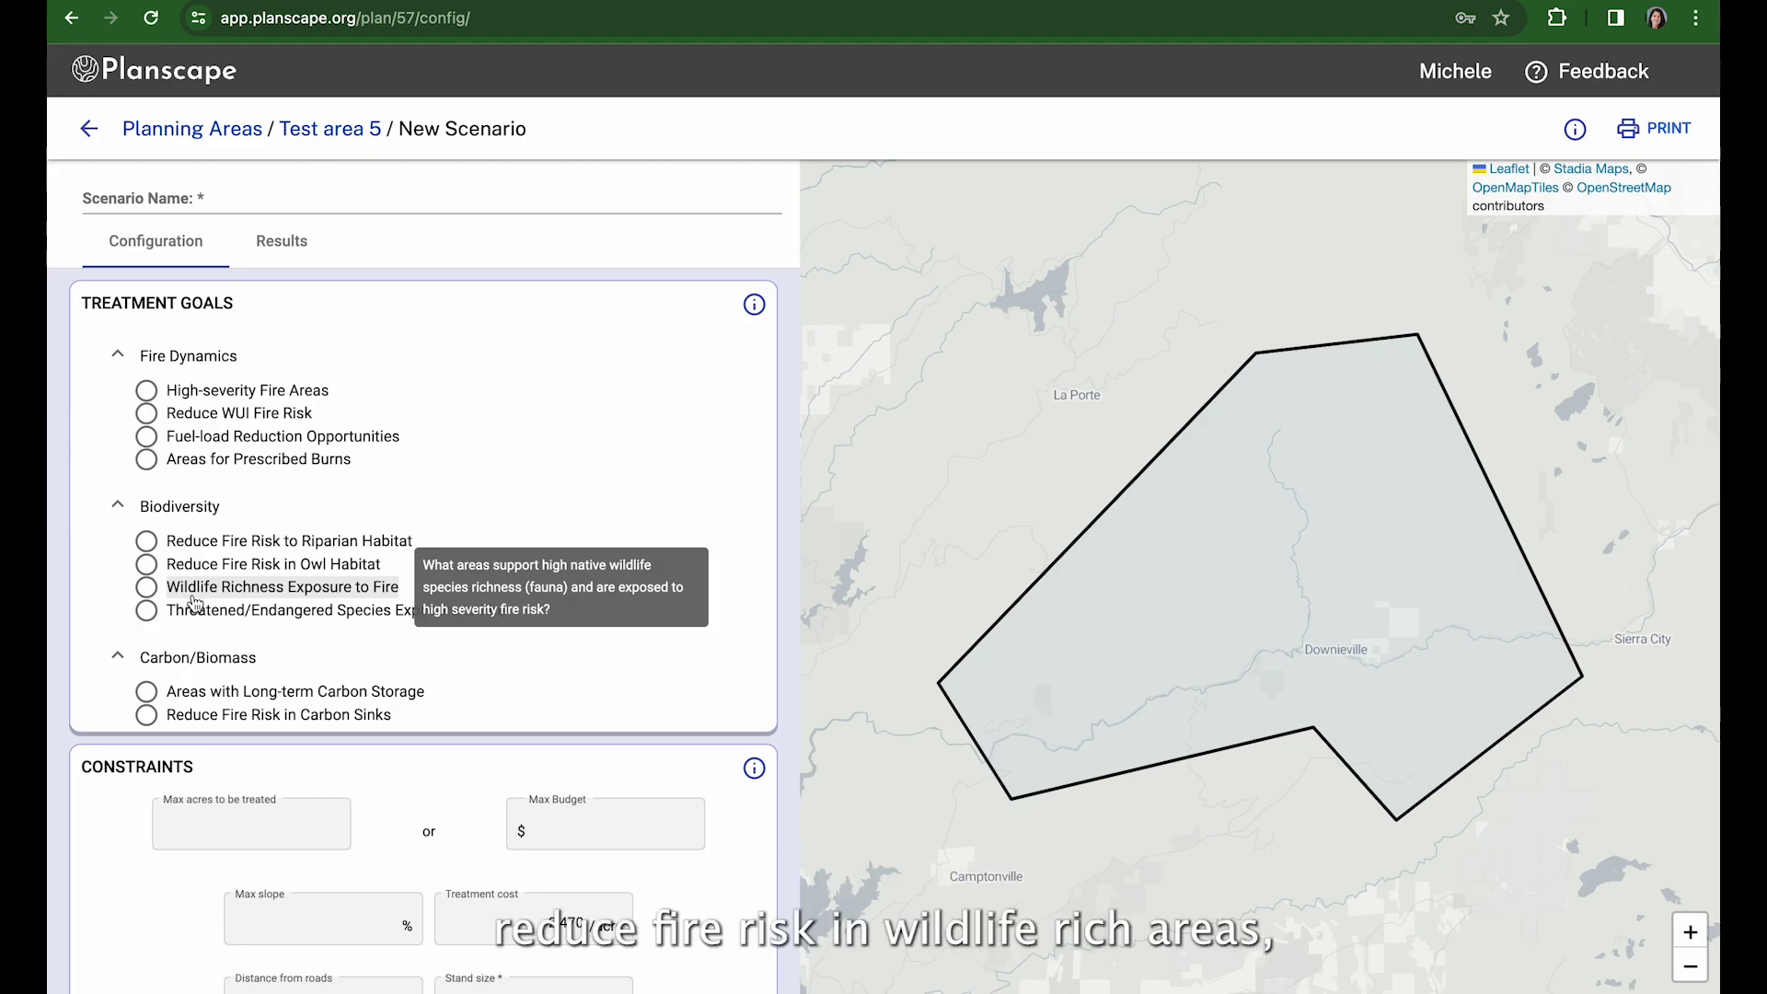
mouse_move(226, 626)
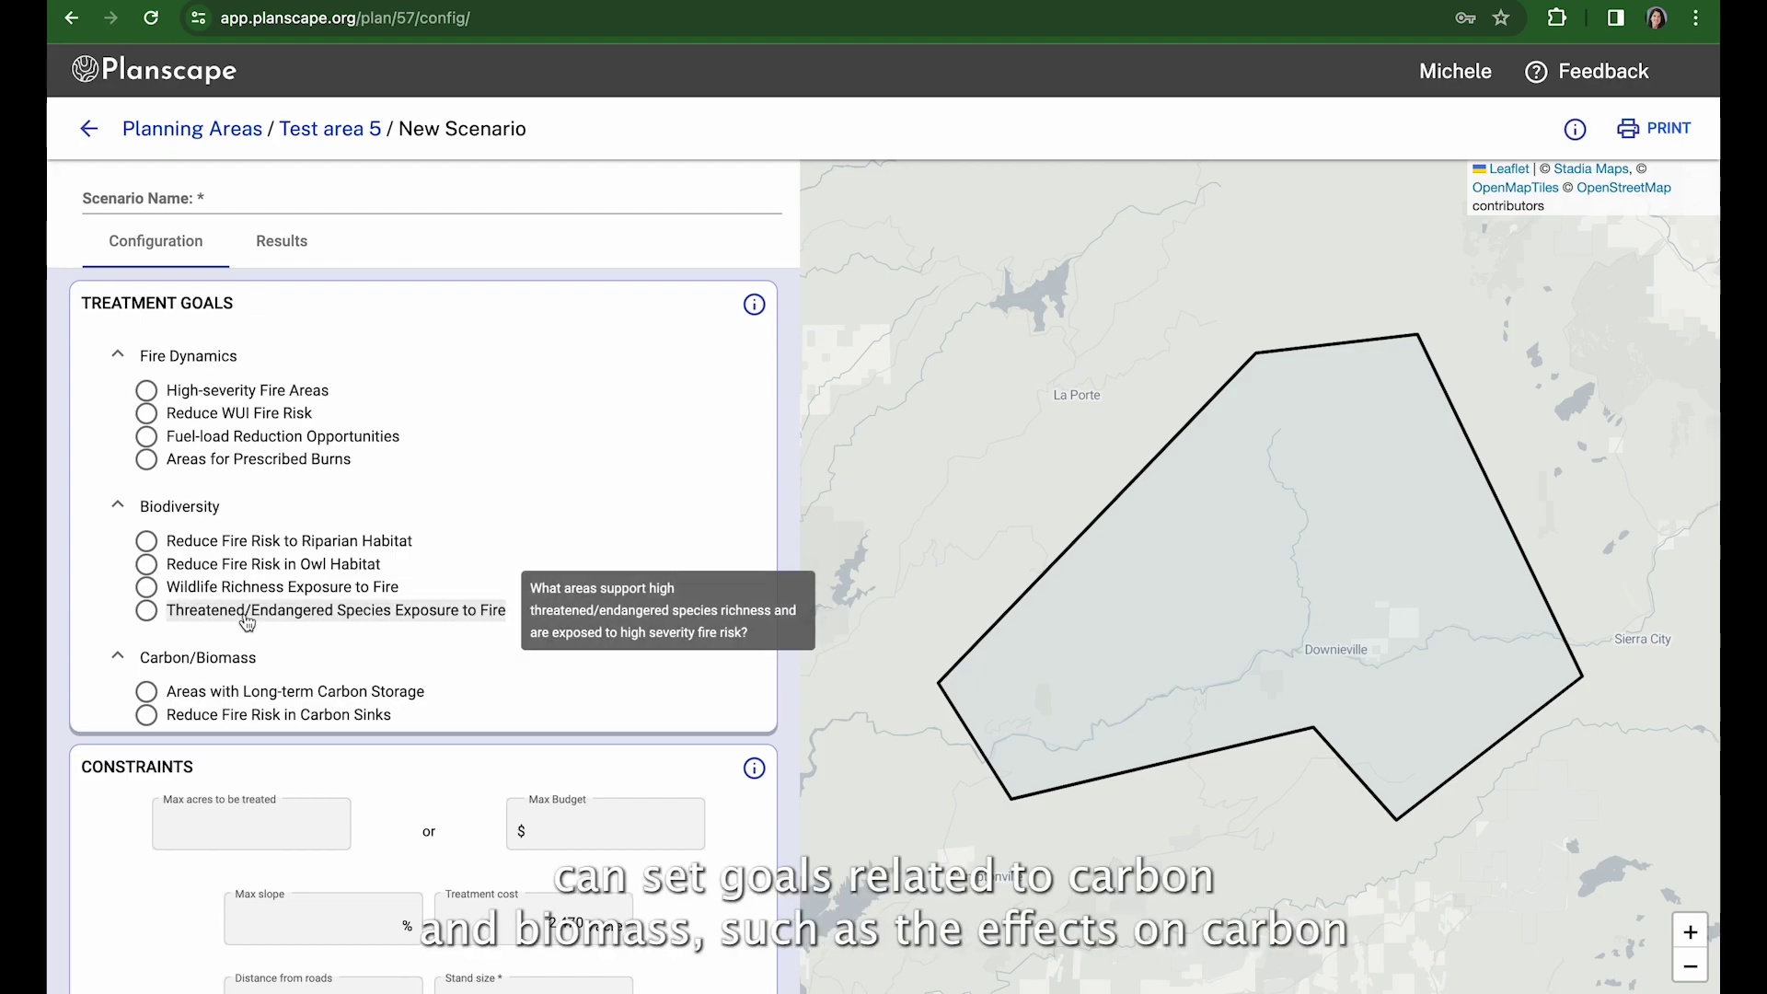
mouse_move(193, 704)
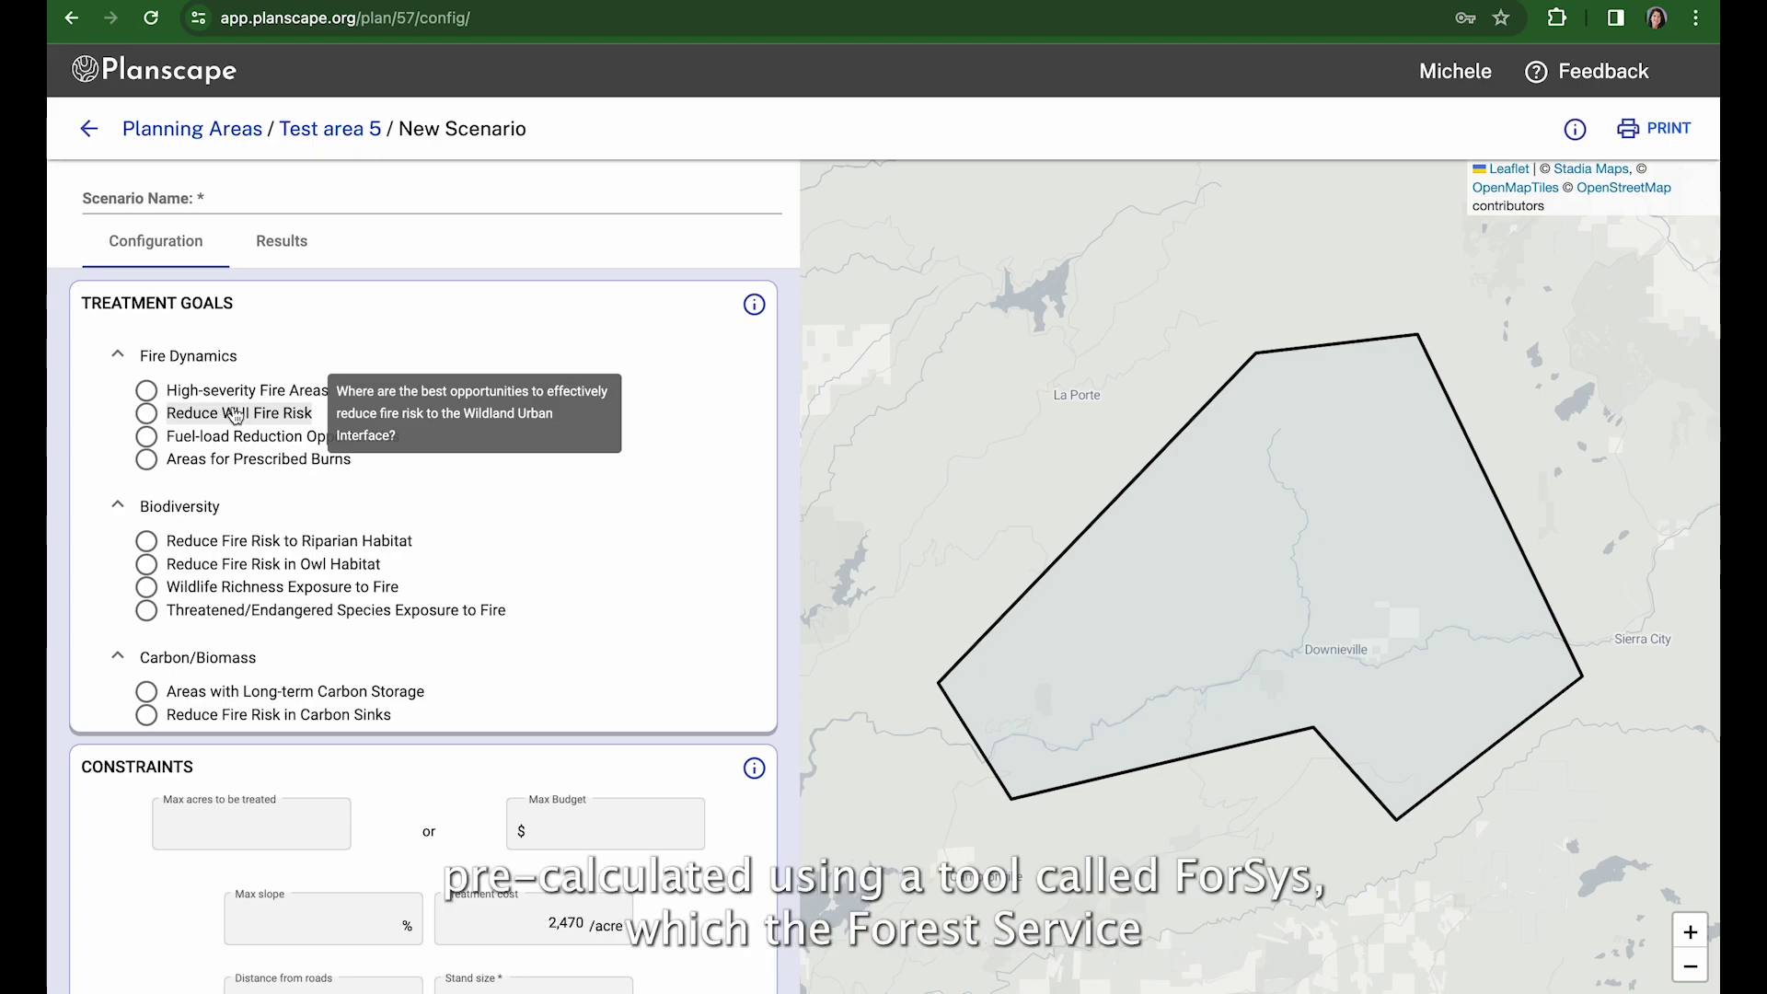
mouse_move(238, 395)
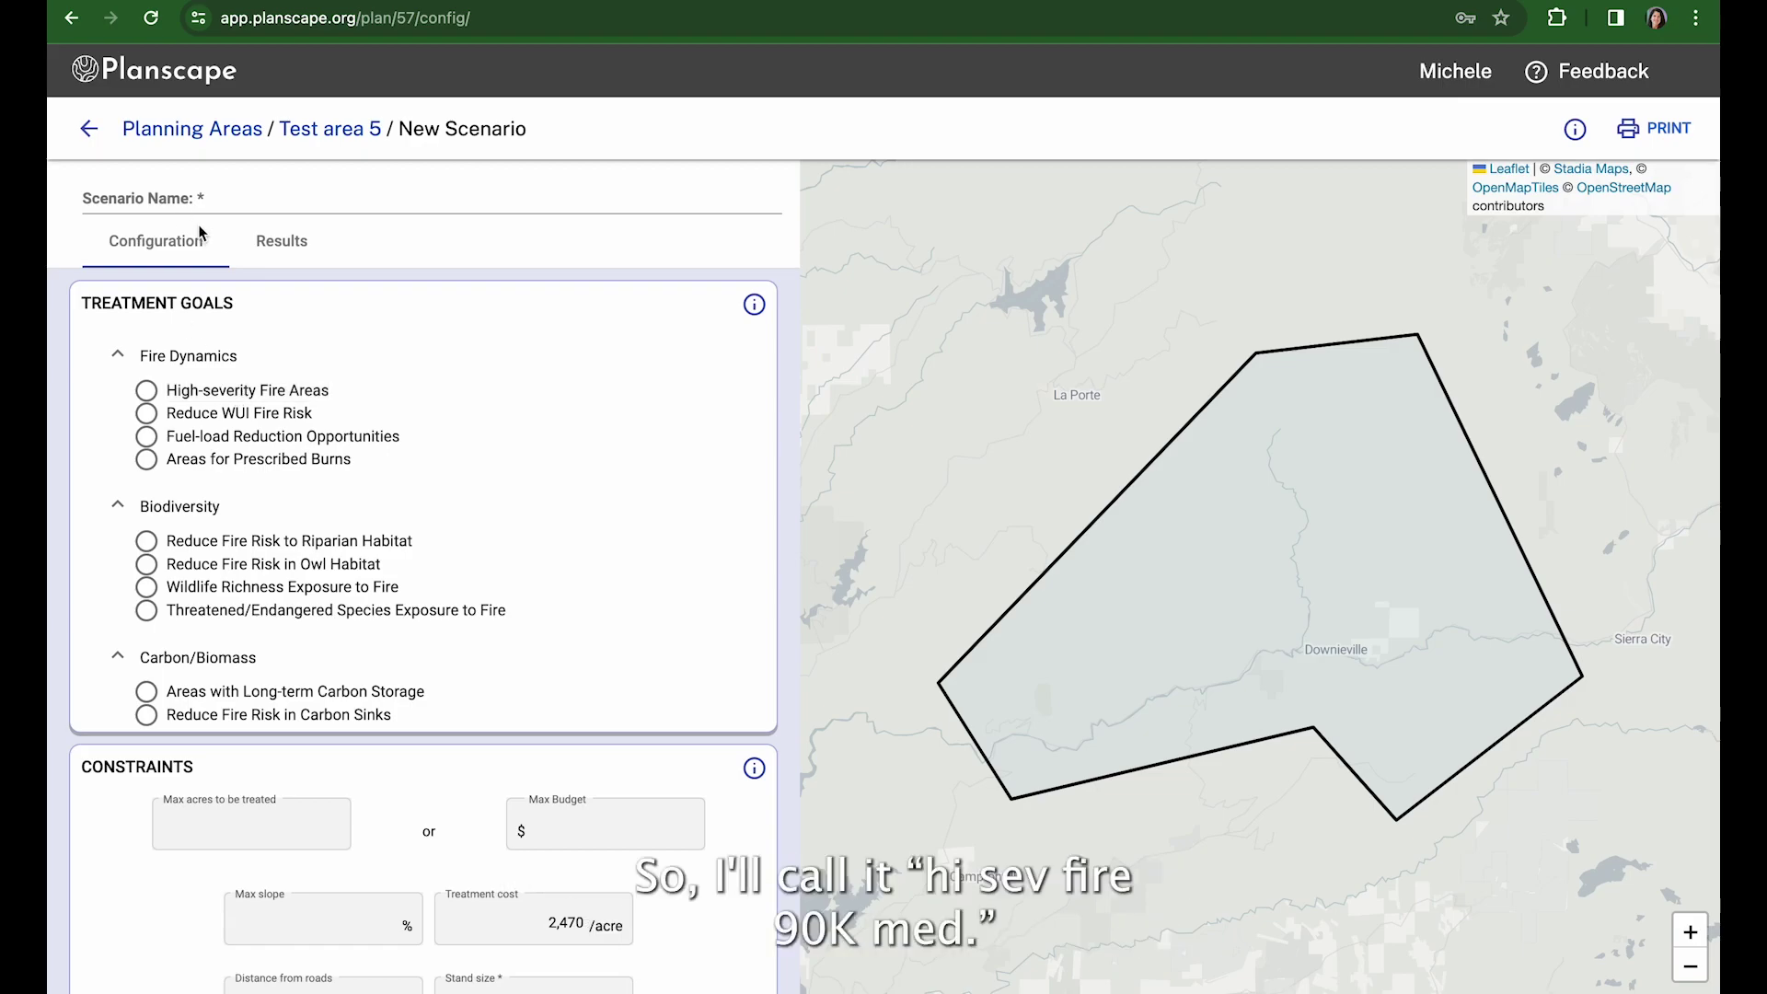
- Name the scenario "hi sev fire 90K med"
left_click(192, 197)
type("h")
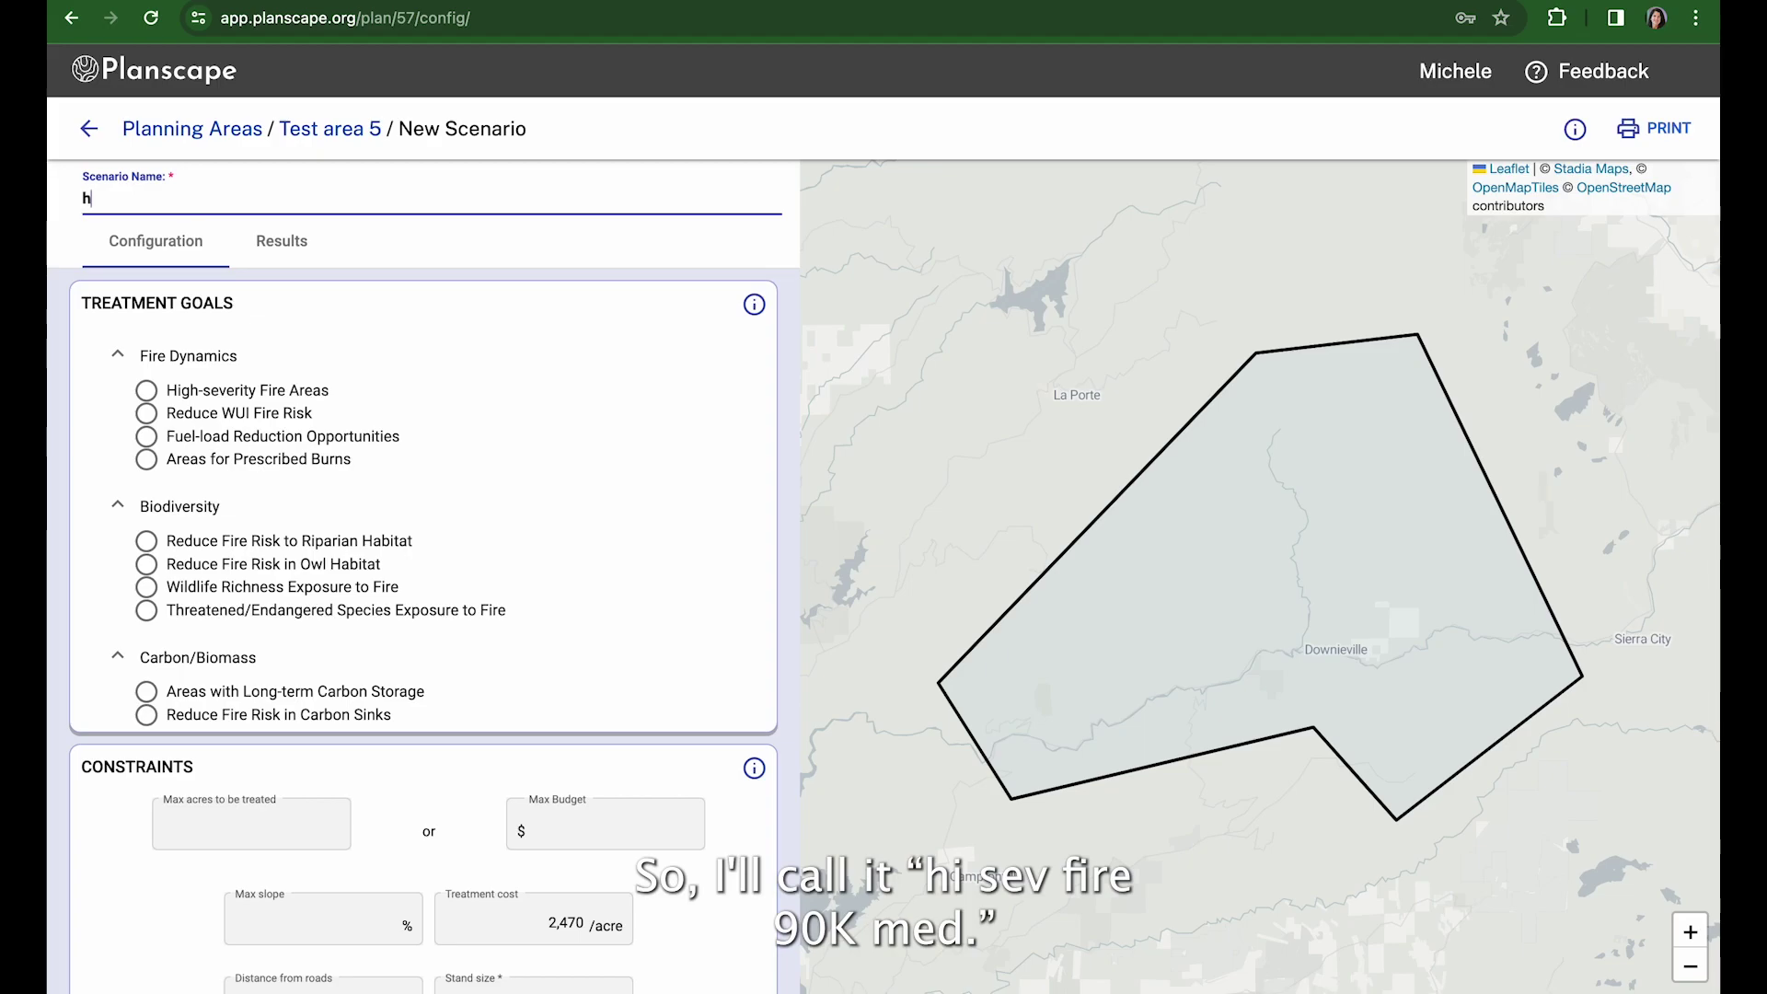
type("i sev fire 90000")
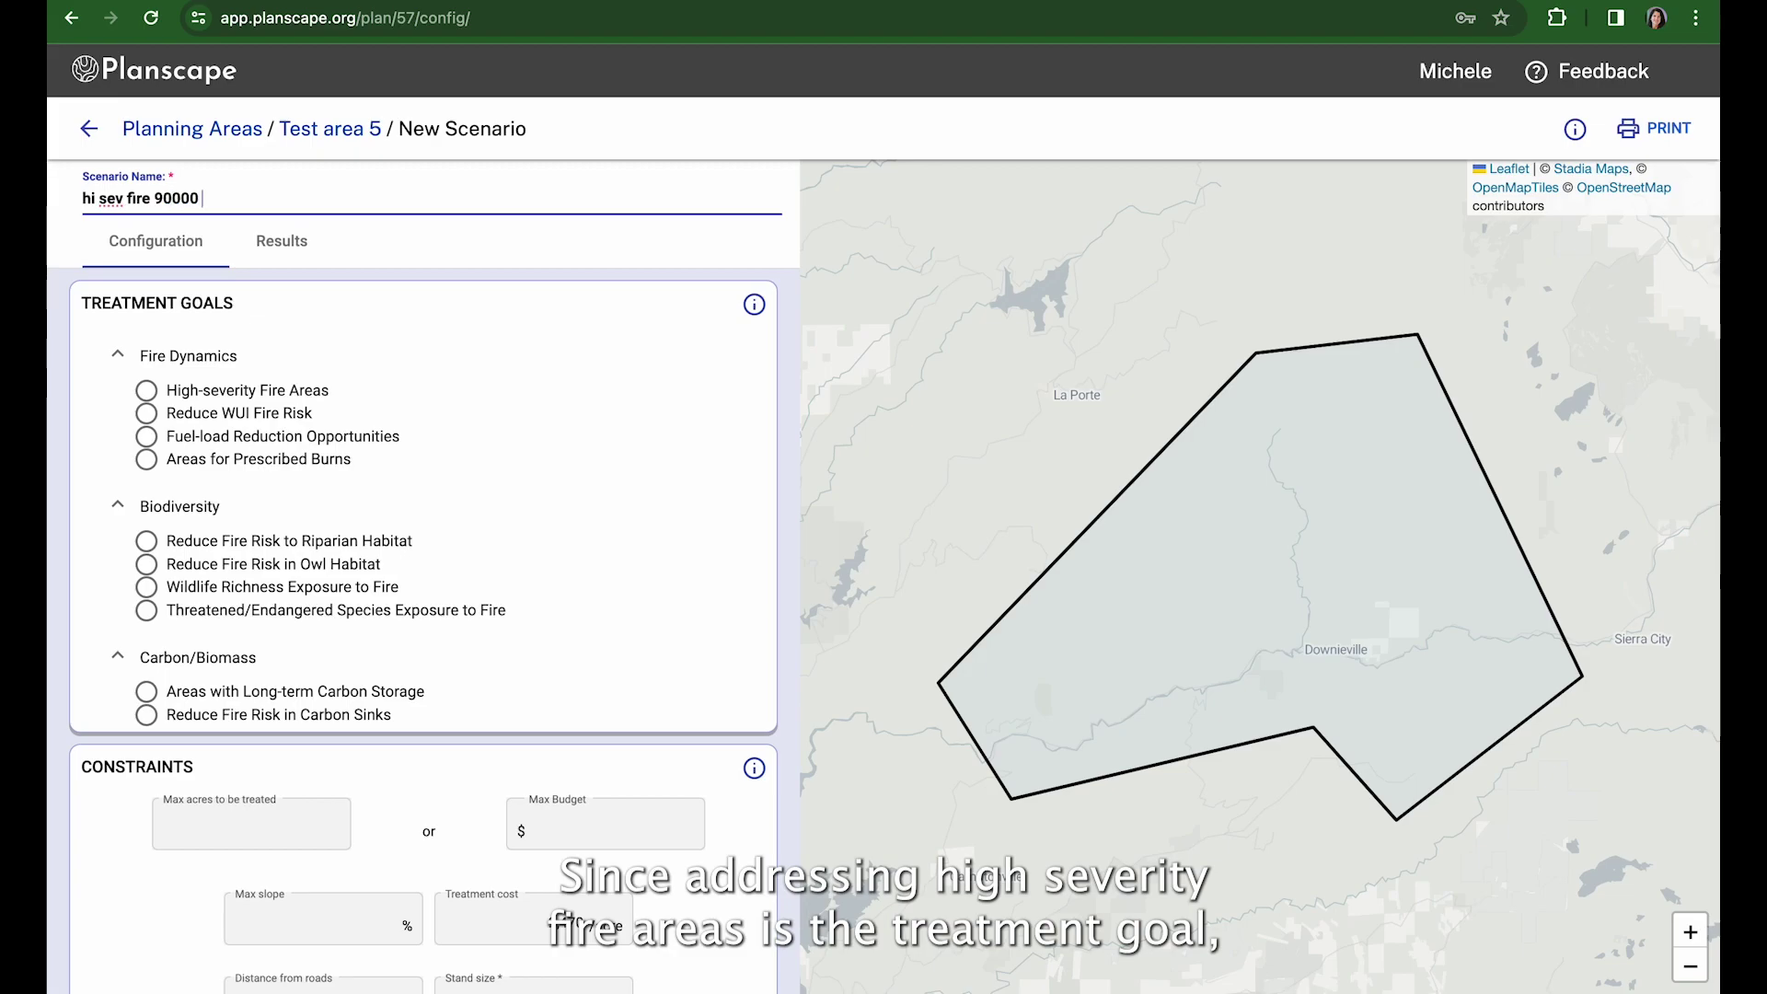
key("BackSpace")
key("BackSpace")
key("BackSpace")
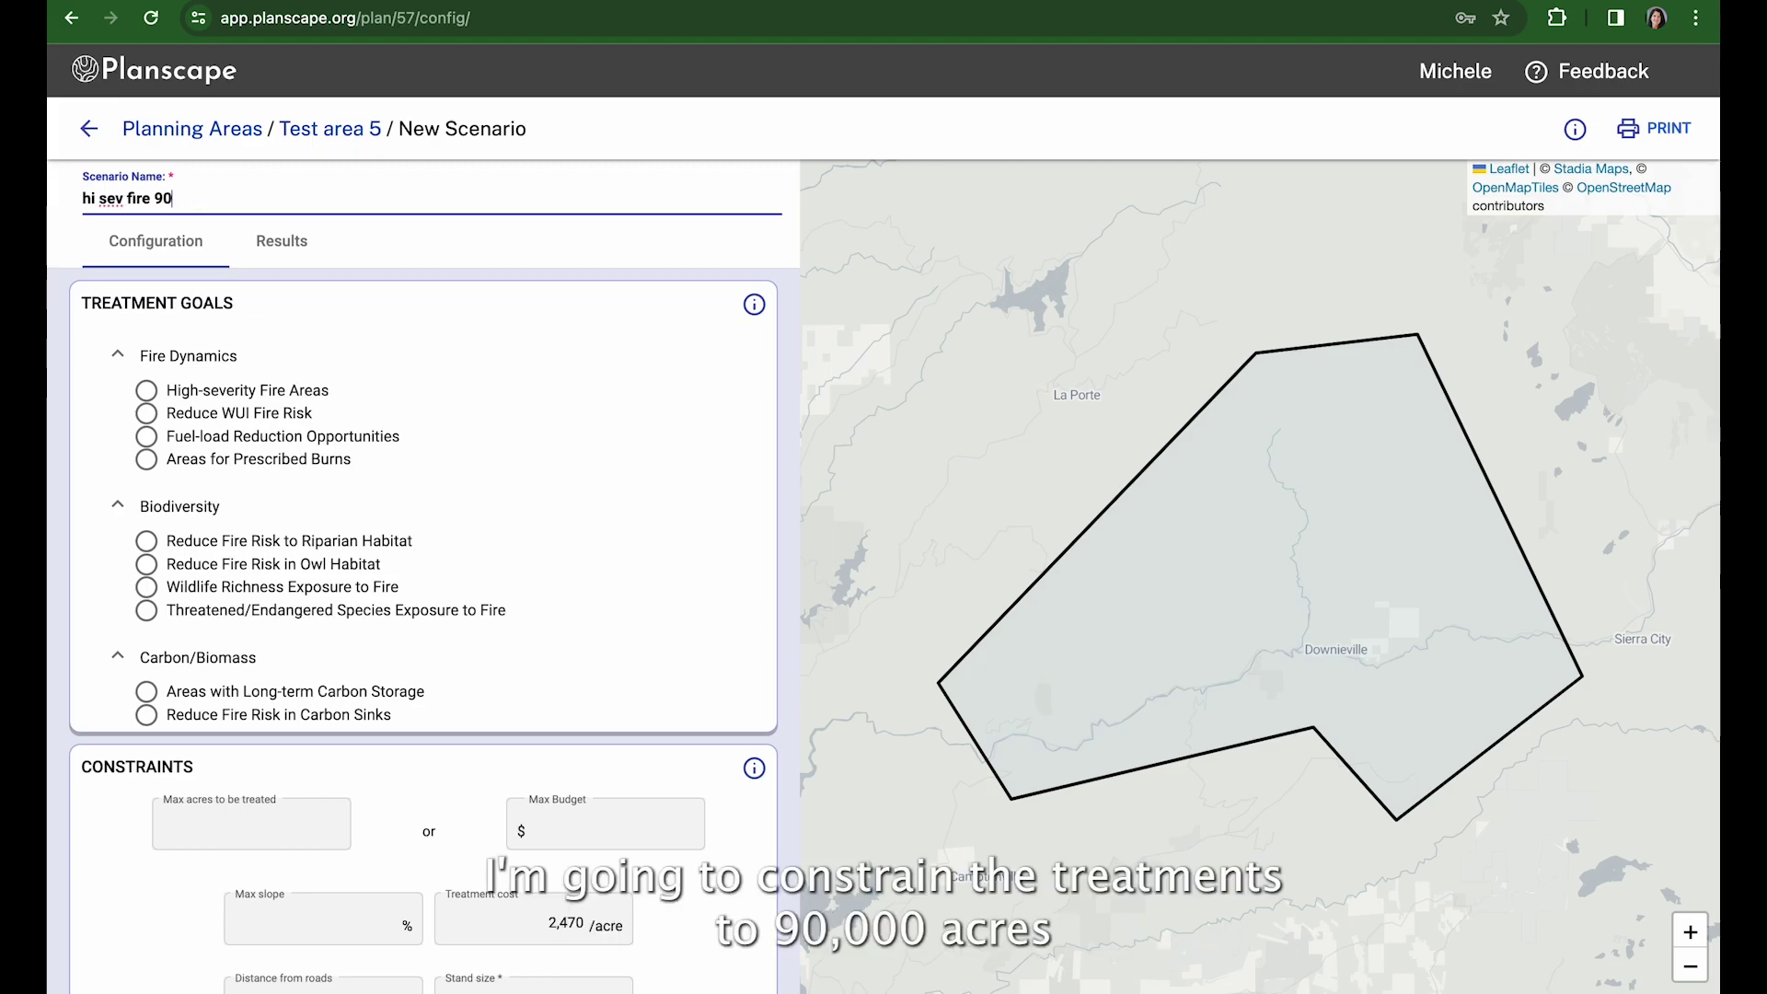
type("K med")
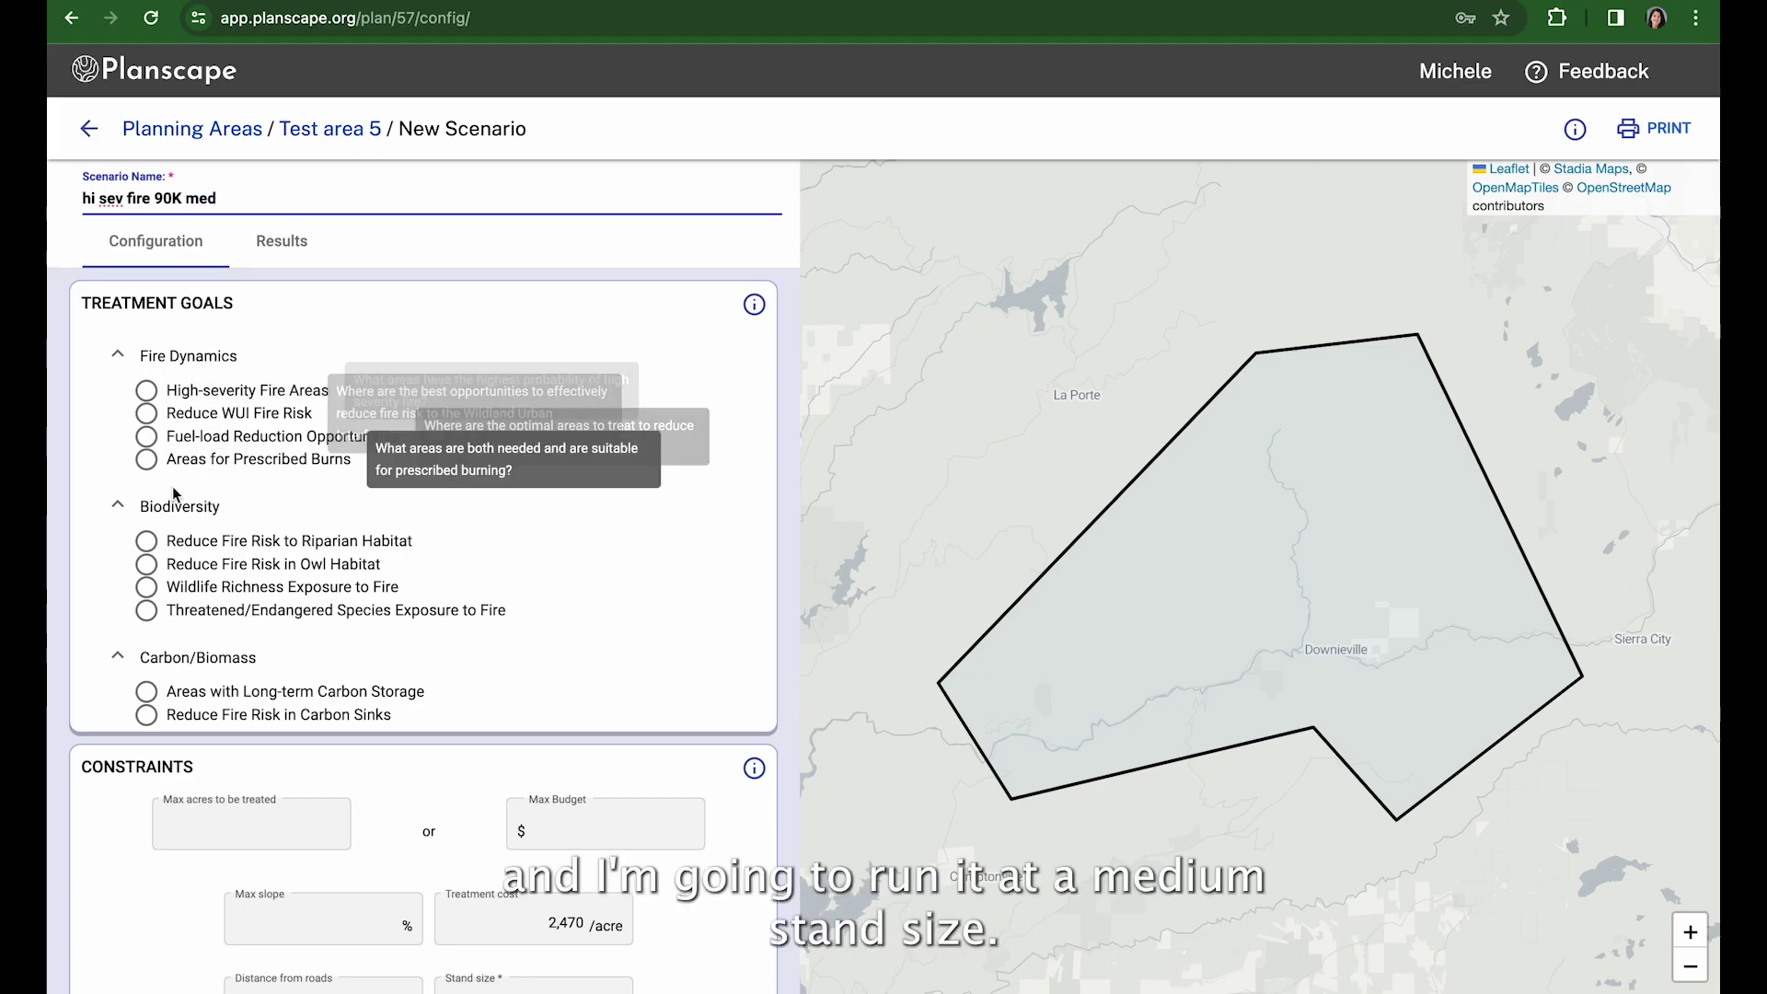
- Choose High-severity Fire Areas as the treatment goal and limit the maximum acres to be treated to 90,000
left_click(147, 390)
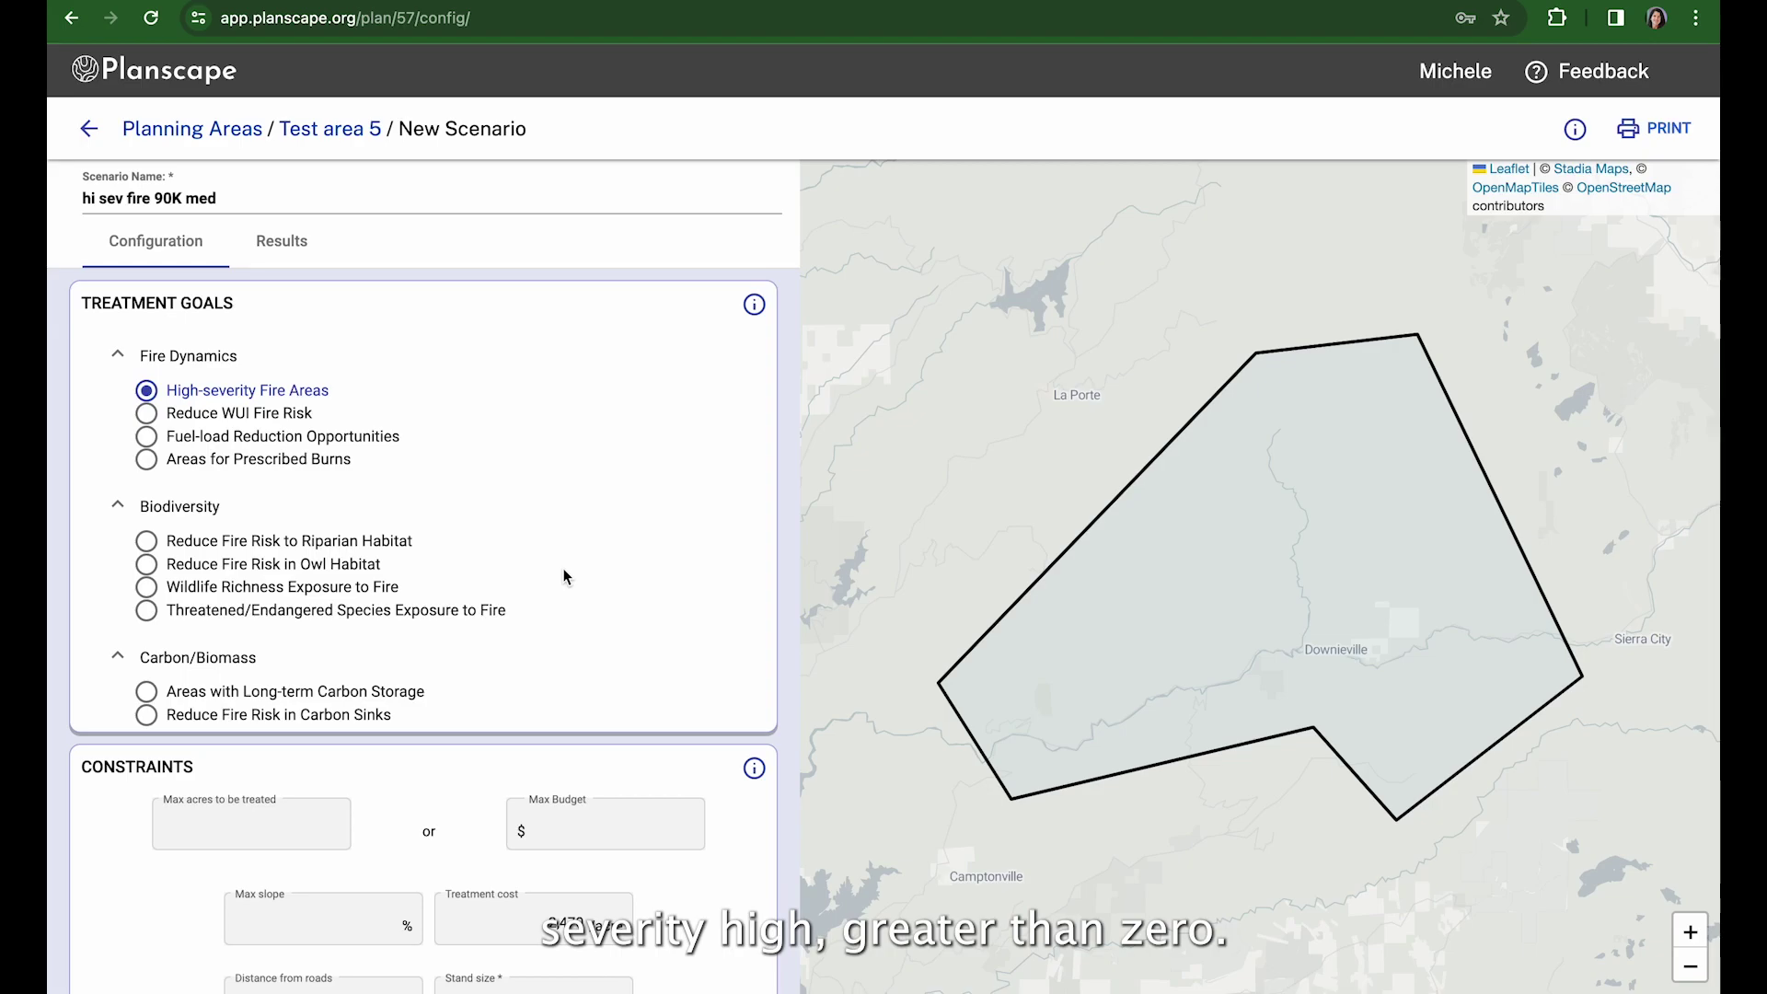
left_click(265, 828)
type("900000")
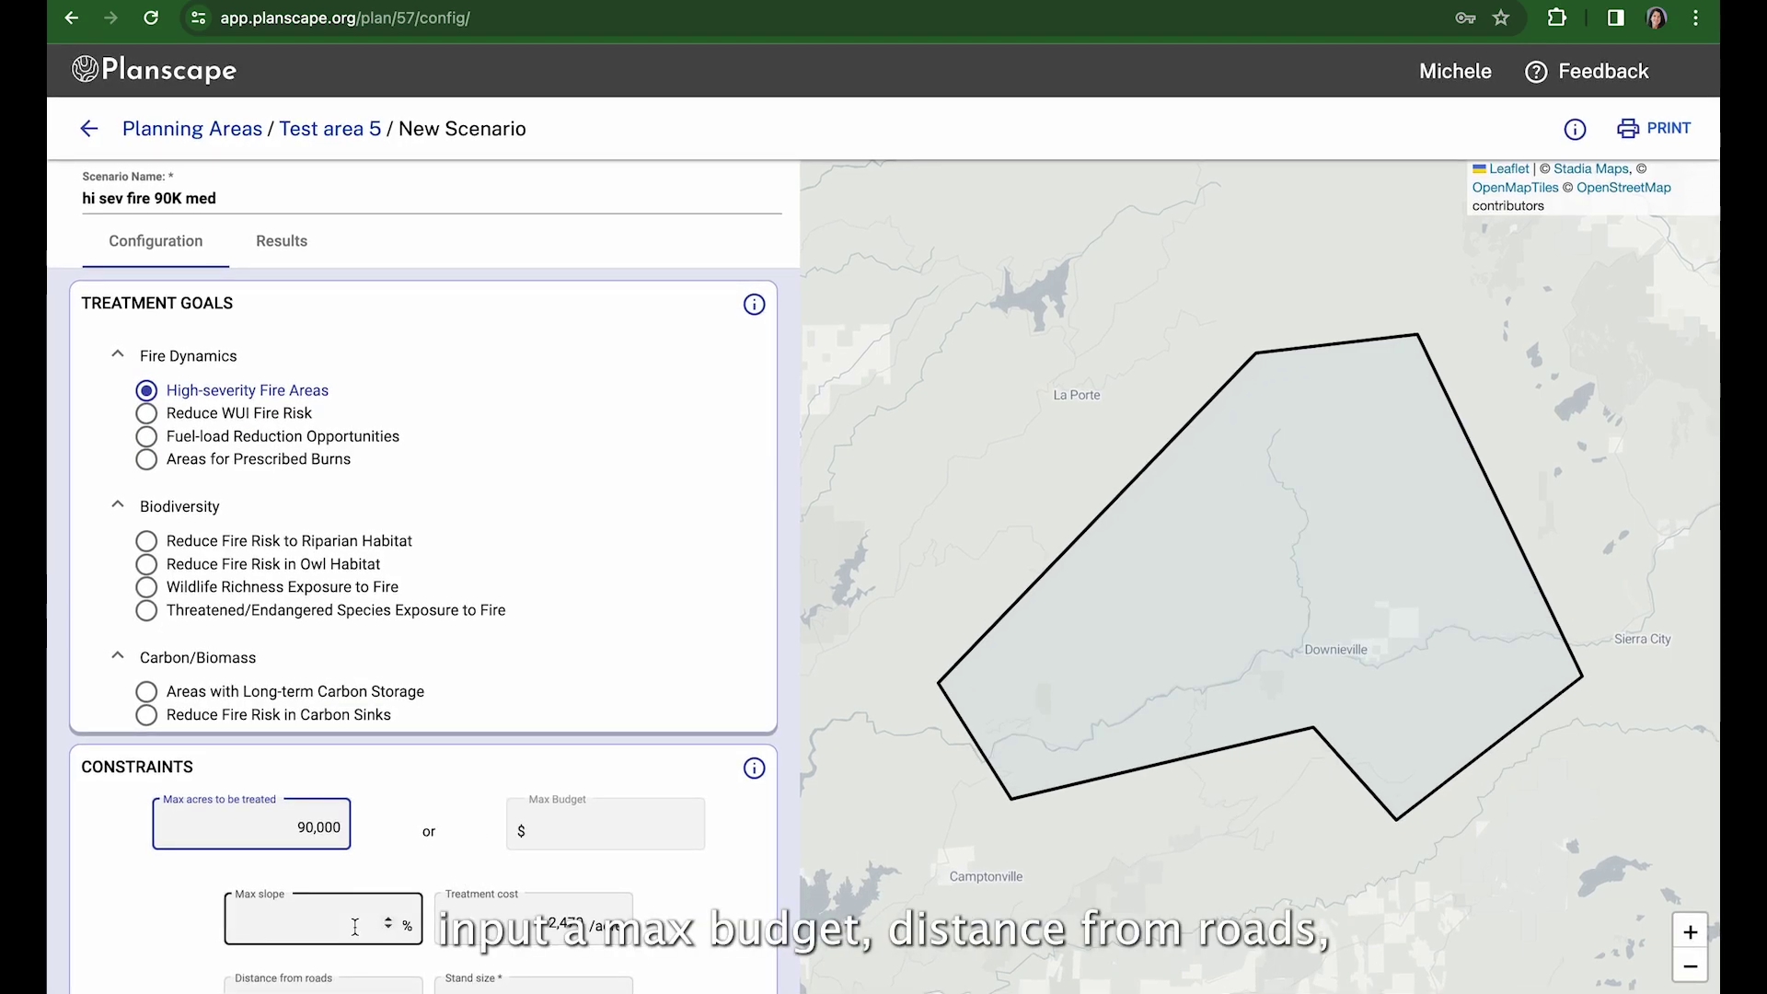
- Set the scenario's treatment cost to 2,500 per acre and its stand size to MEDIUM
scroll(391, 825, "down", 1)
scroll(389, 820, "down", 2)
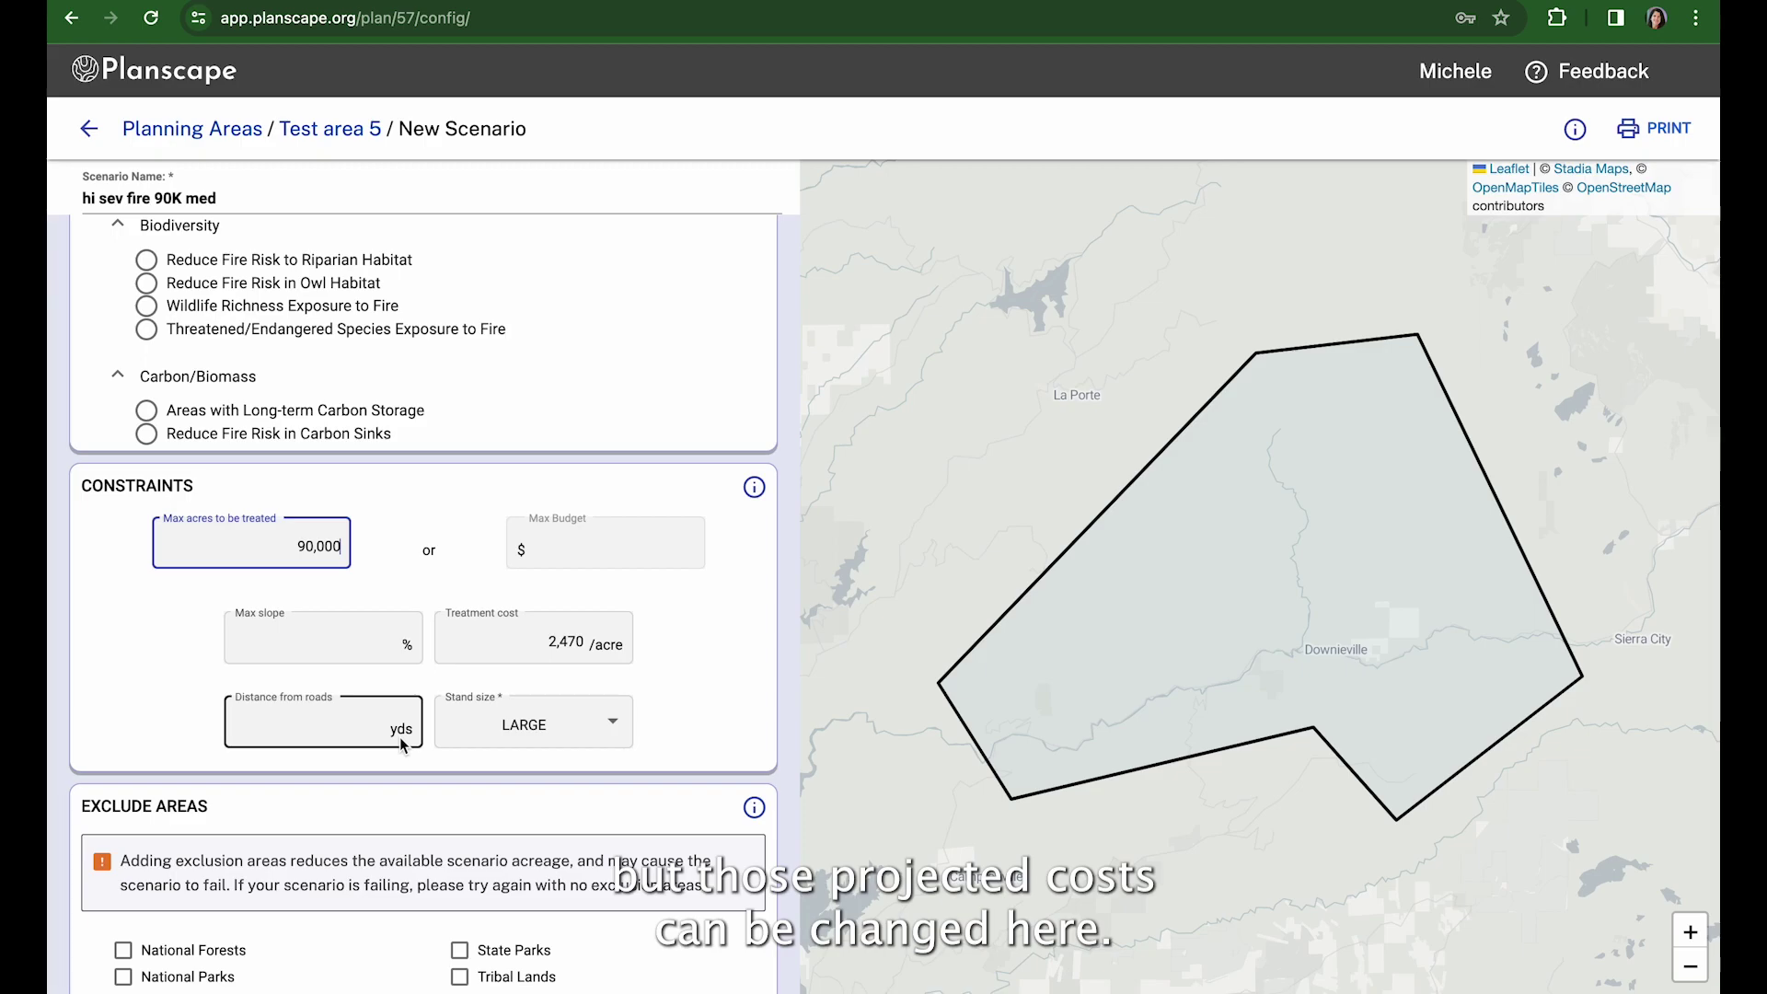
left_click(582, 640)
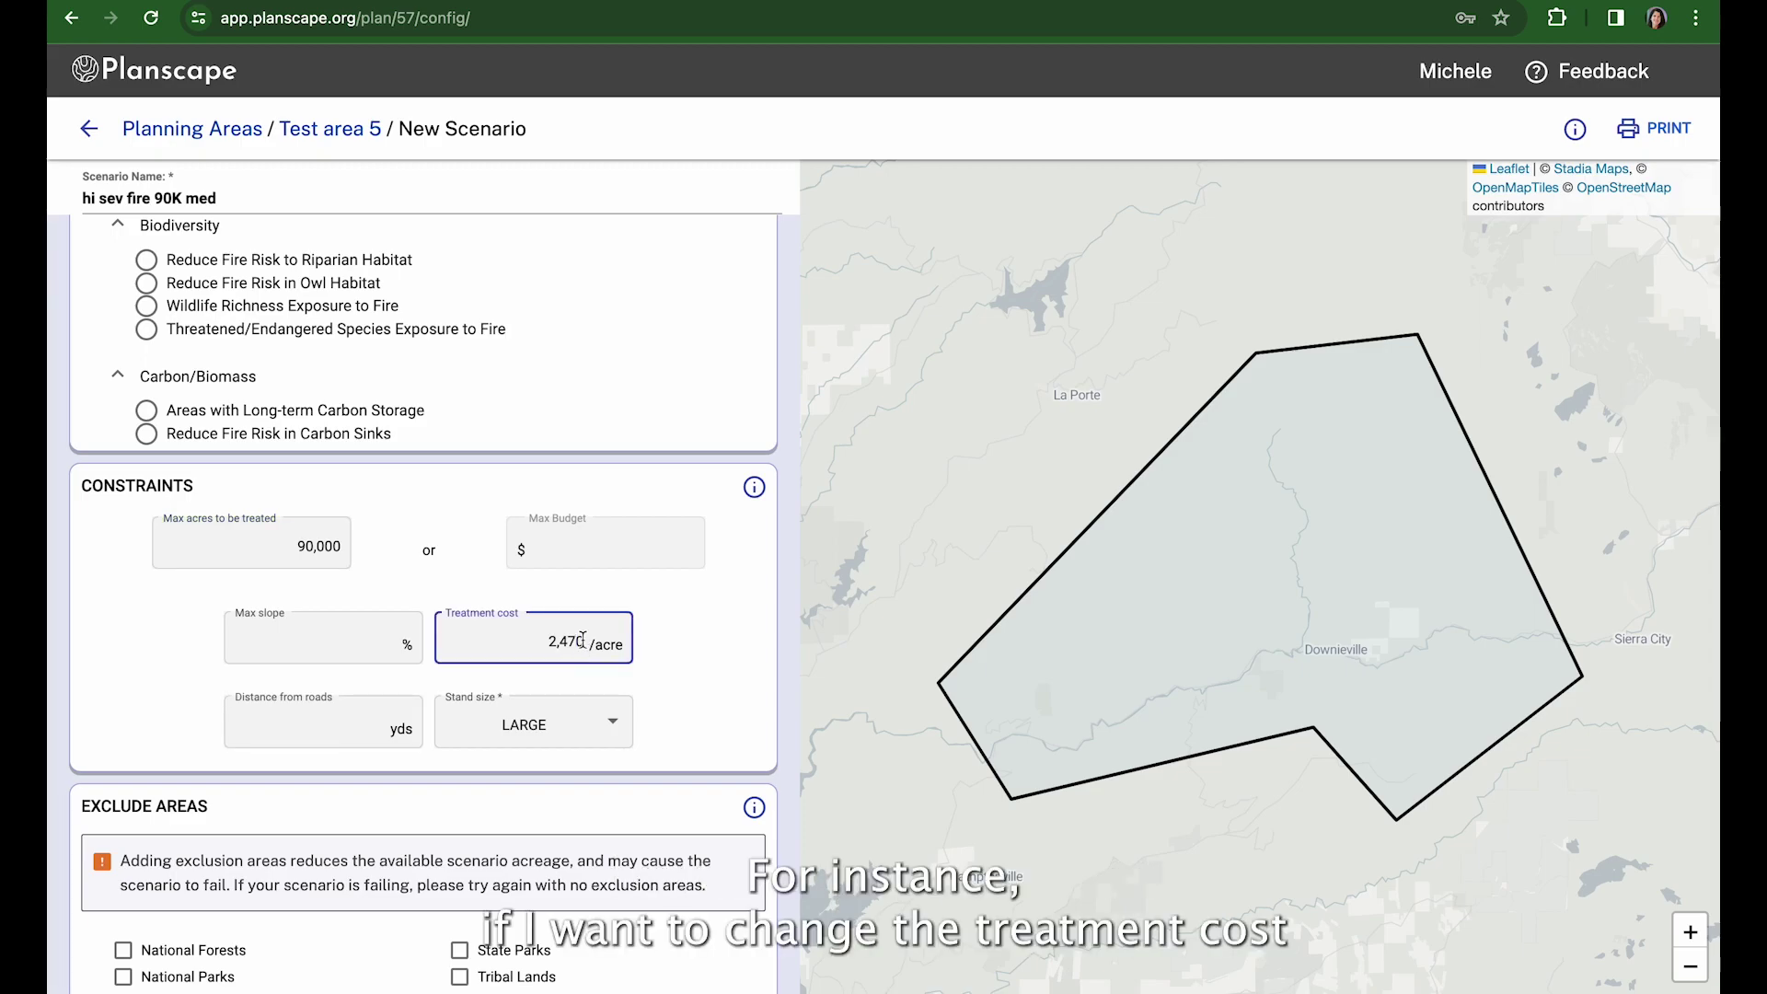
key("Left")
key("Left")
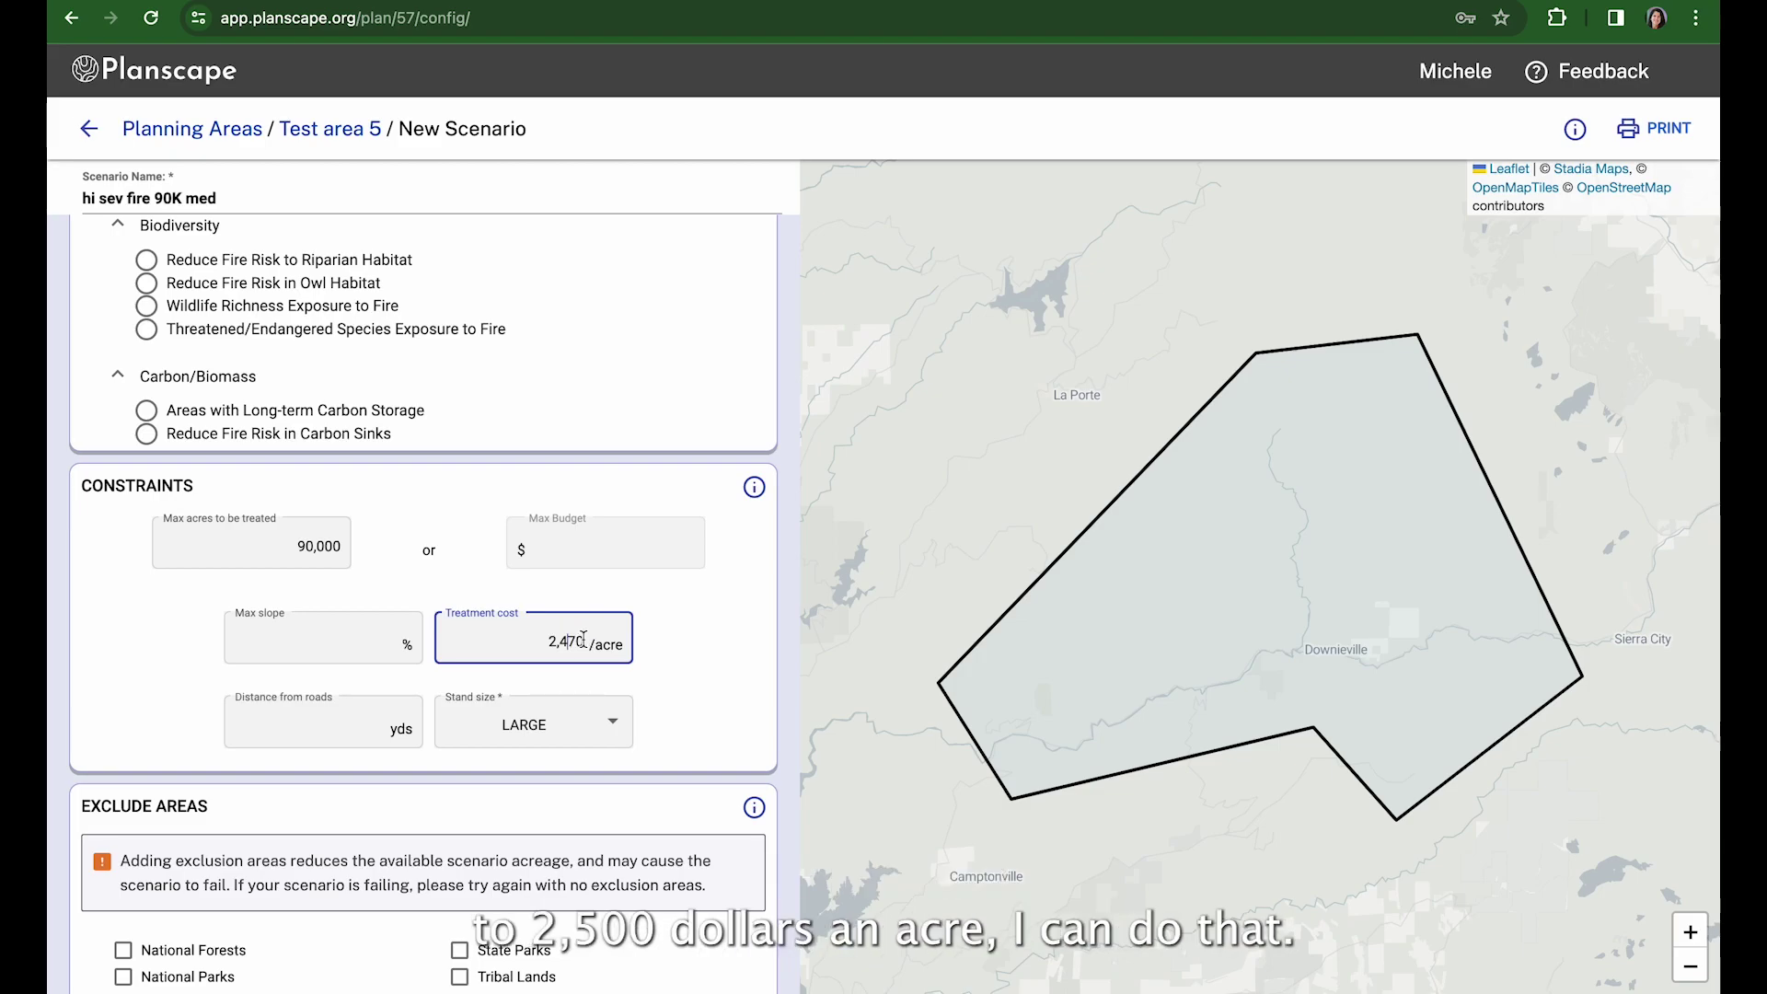
key("Delete")
key("Delete")
key("BackSpace")
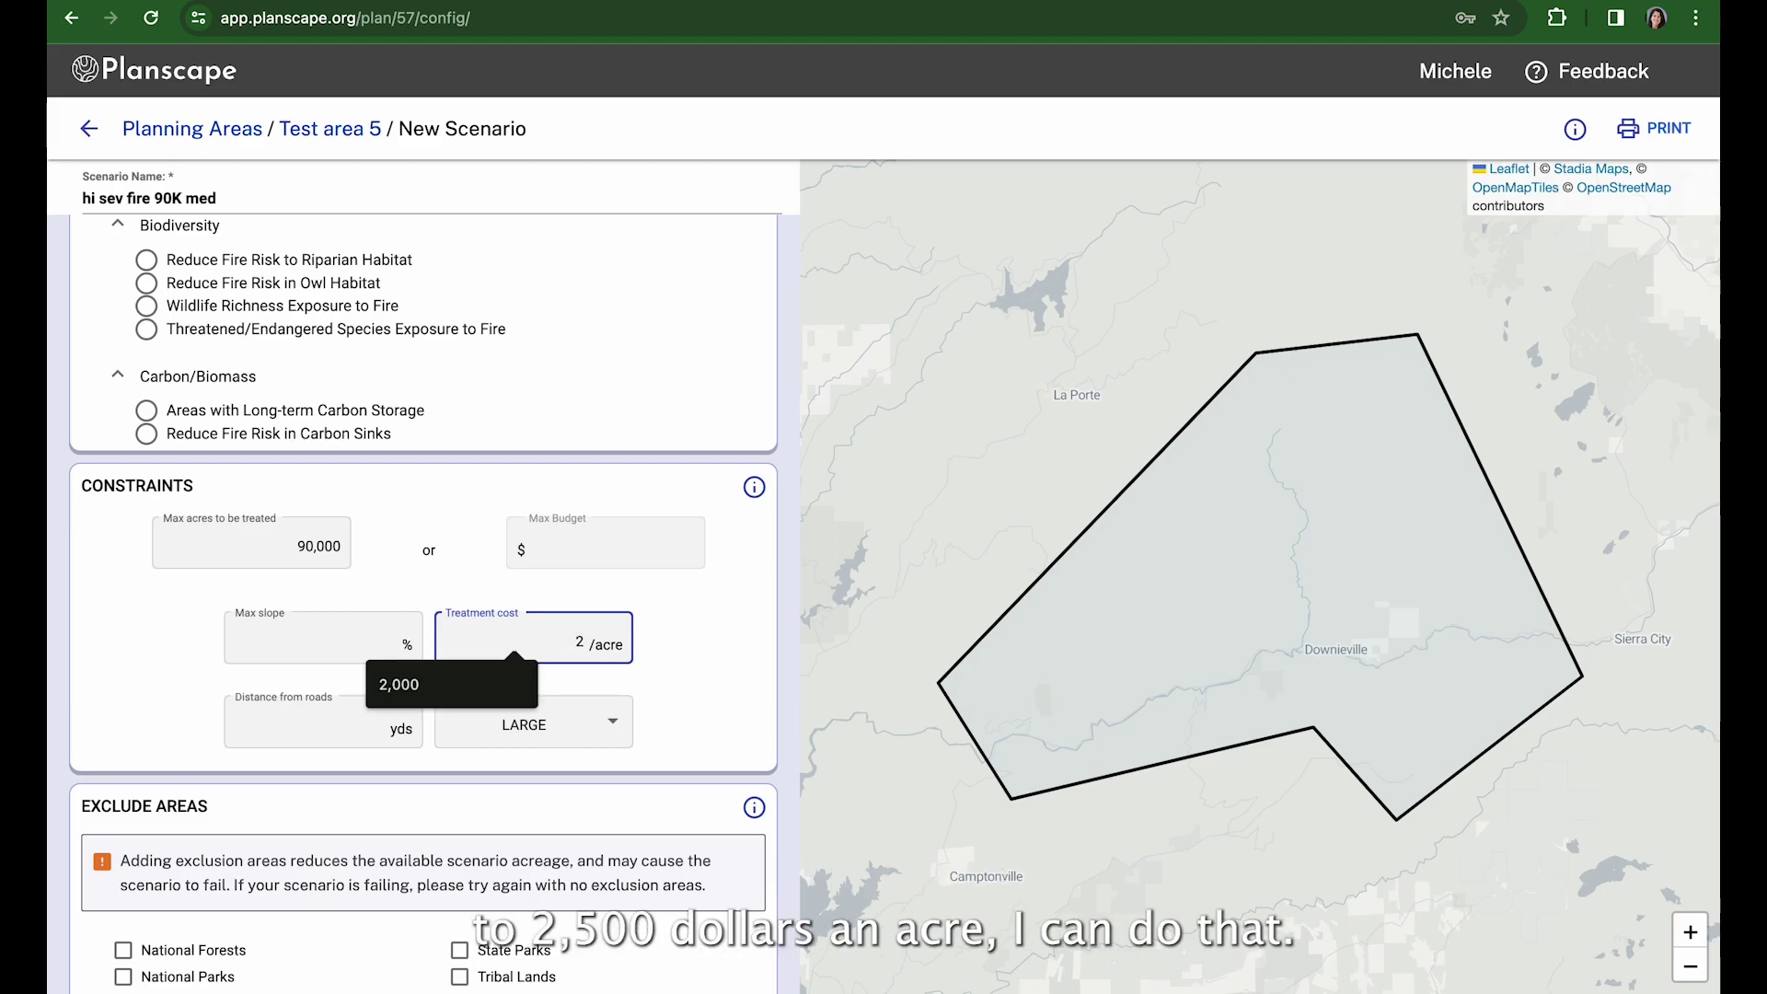
type("500")
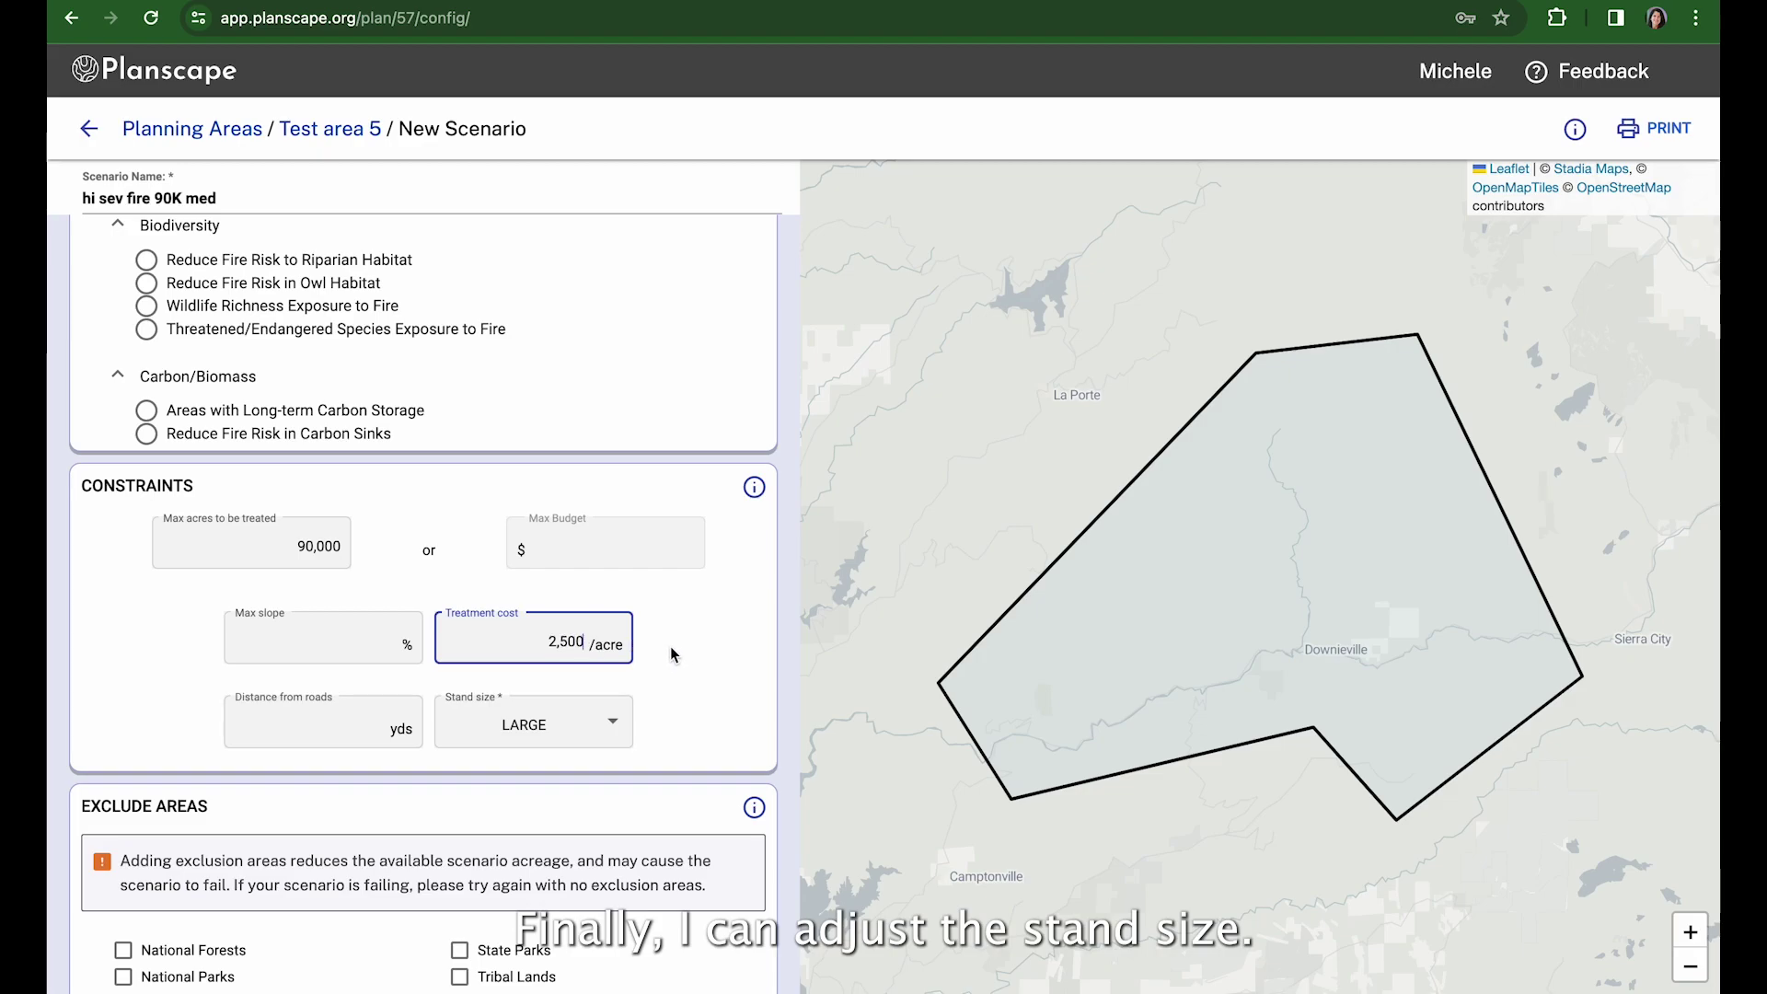
left_click(609, 725)
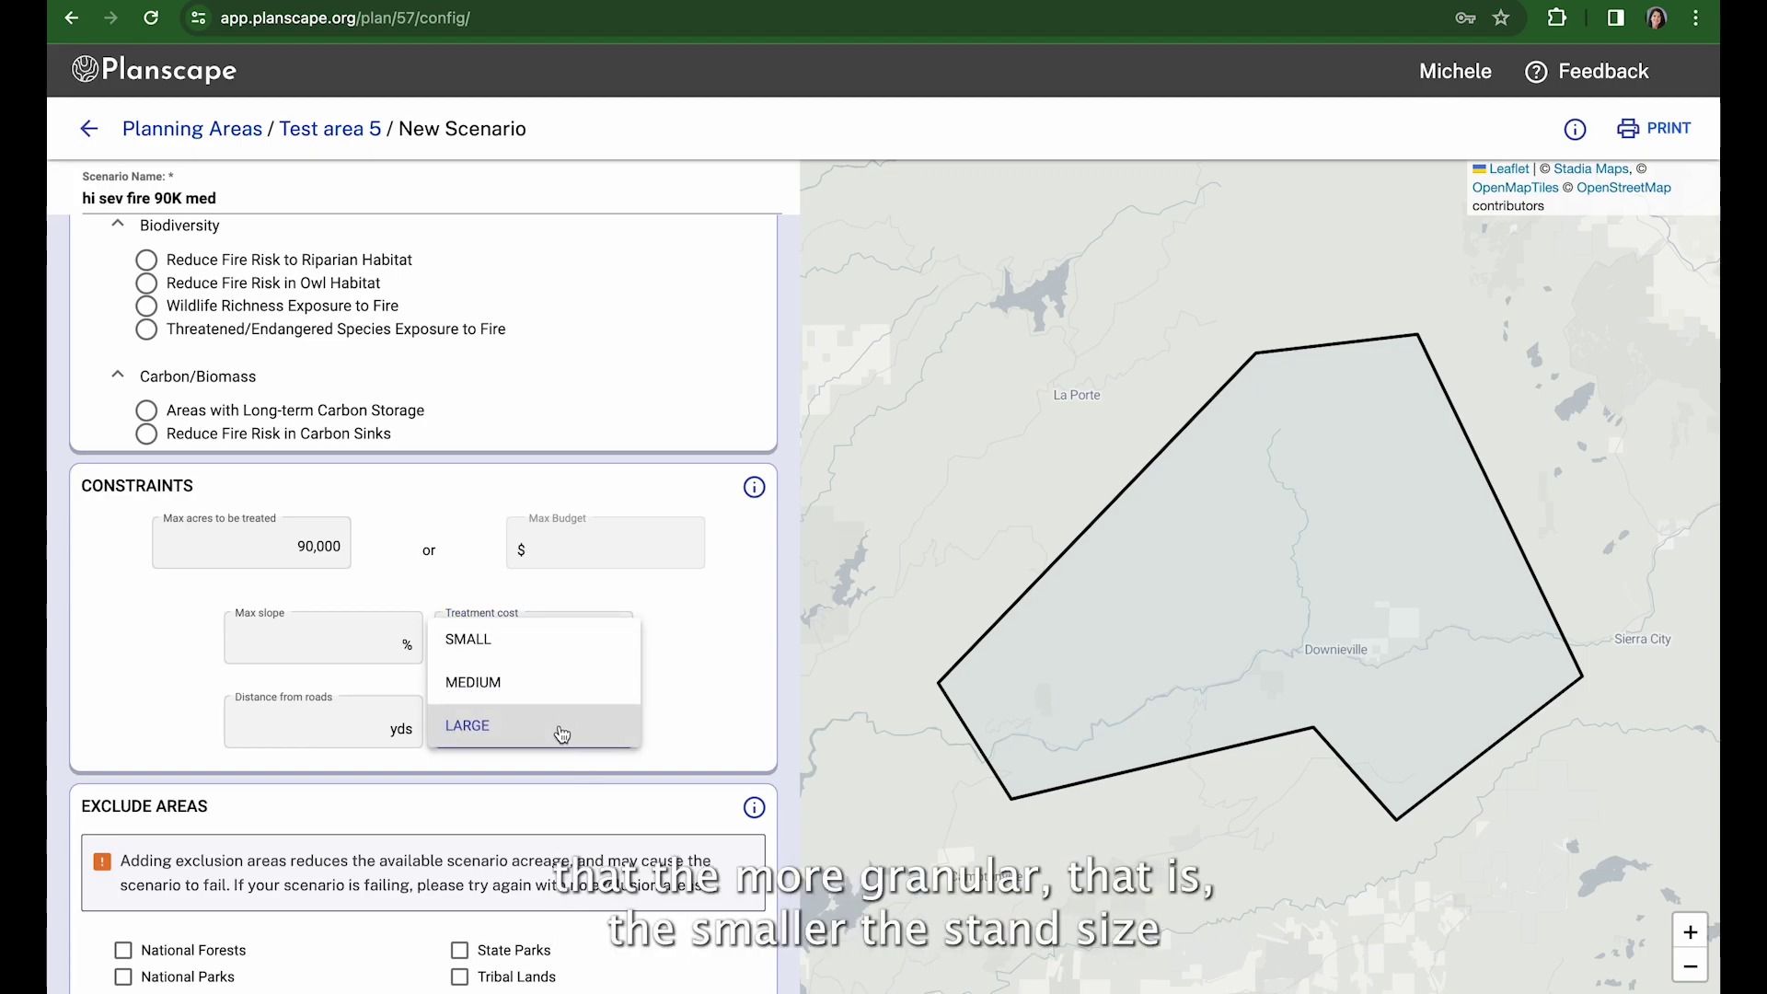
left_click(547, 695)
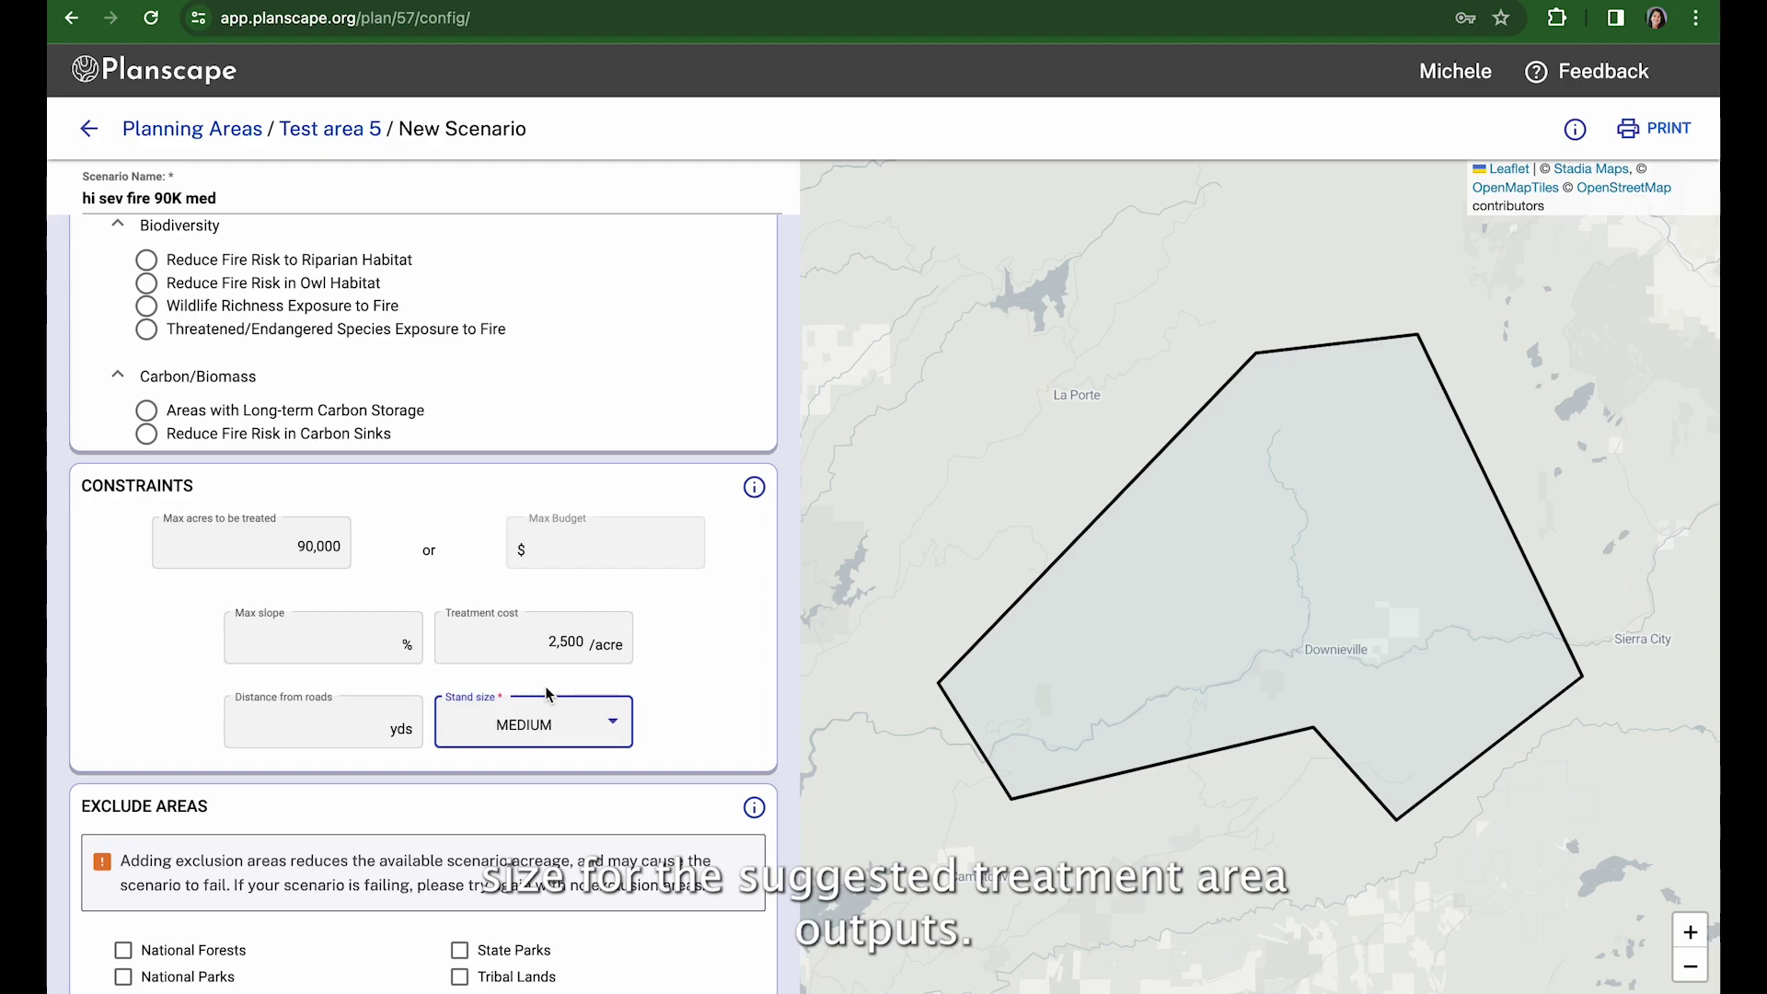
- Toggle the Wilderness Area exclusion on and off, and generate the scenario
scroll(545, 694, "down", 3)
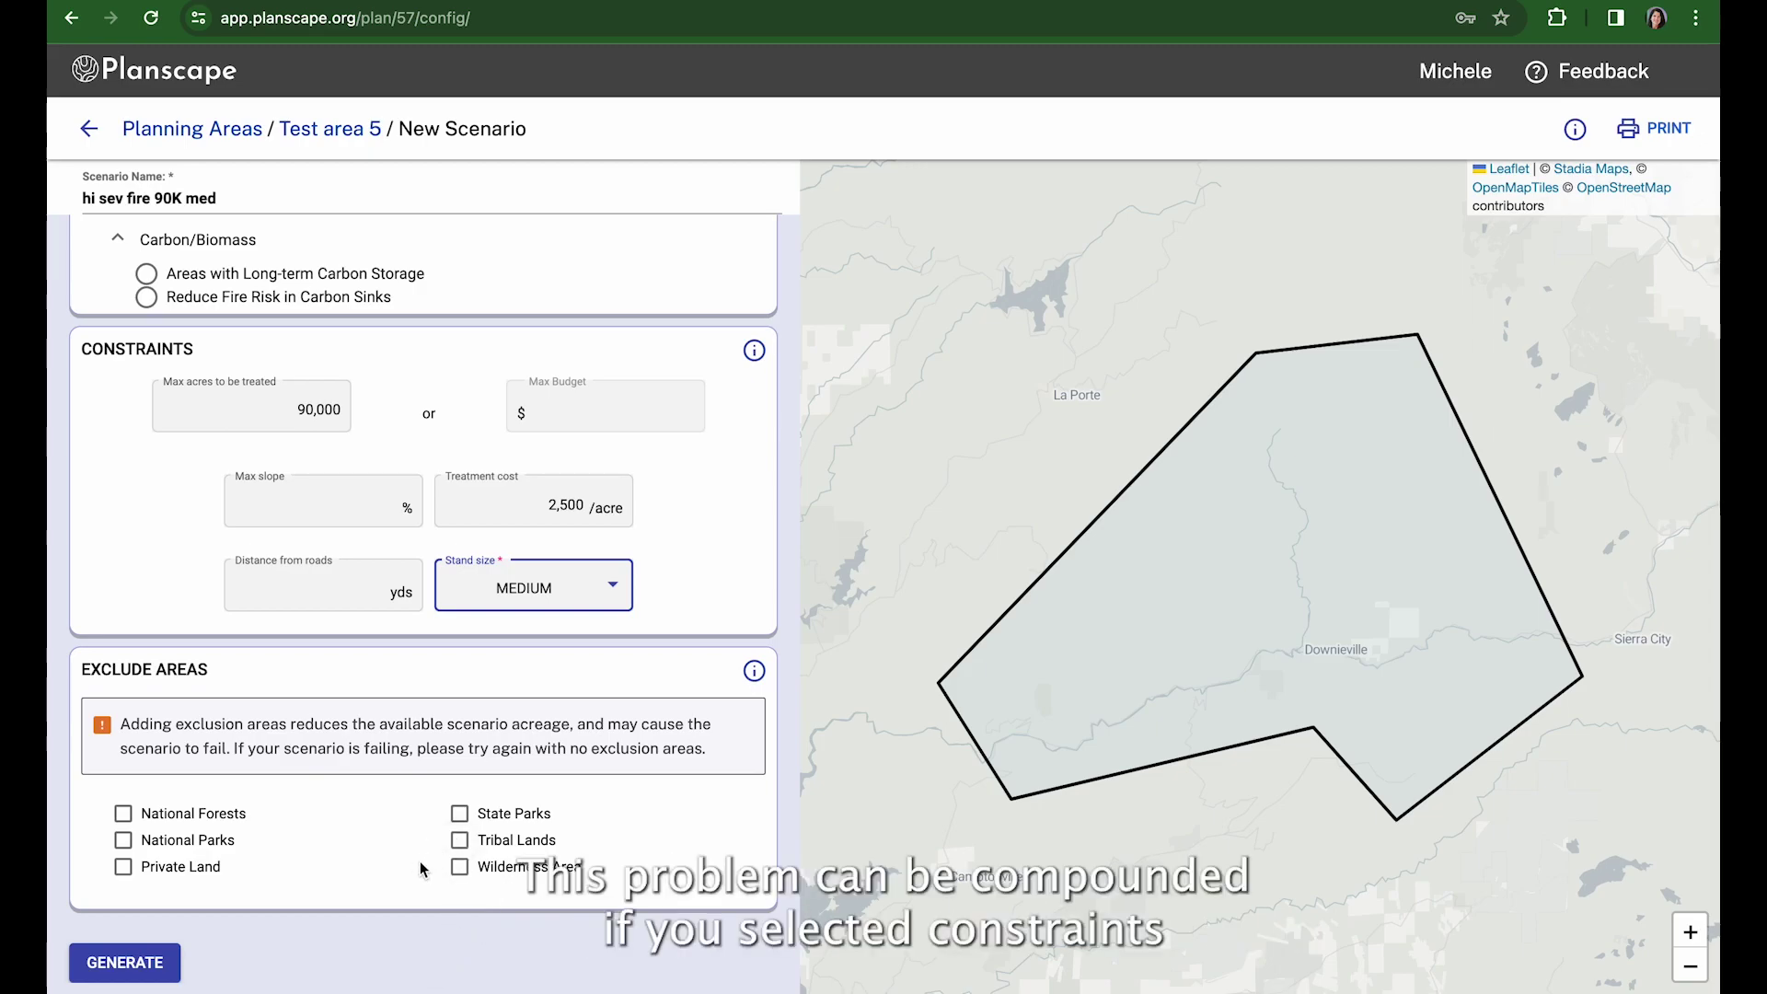
left_click(463, 868)
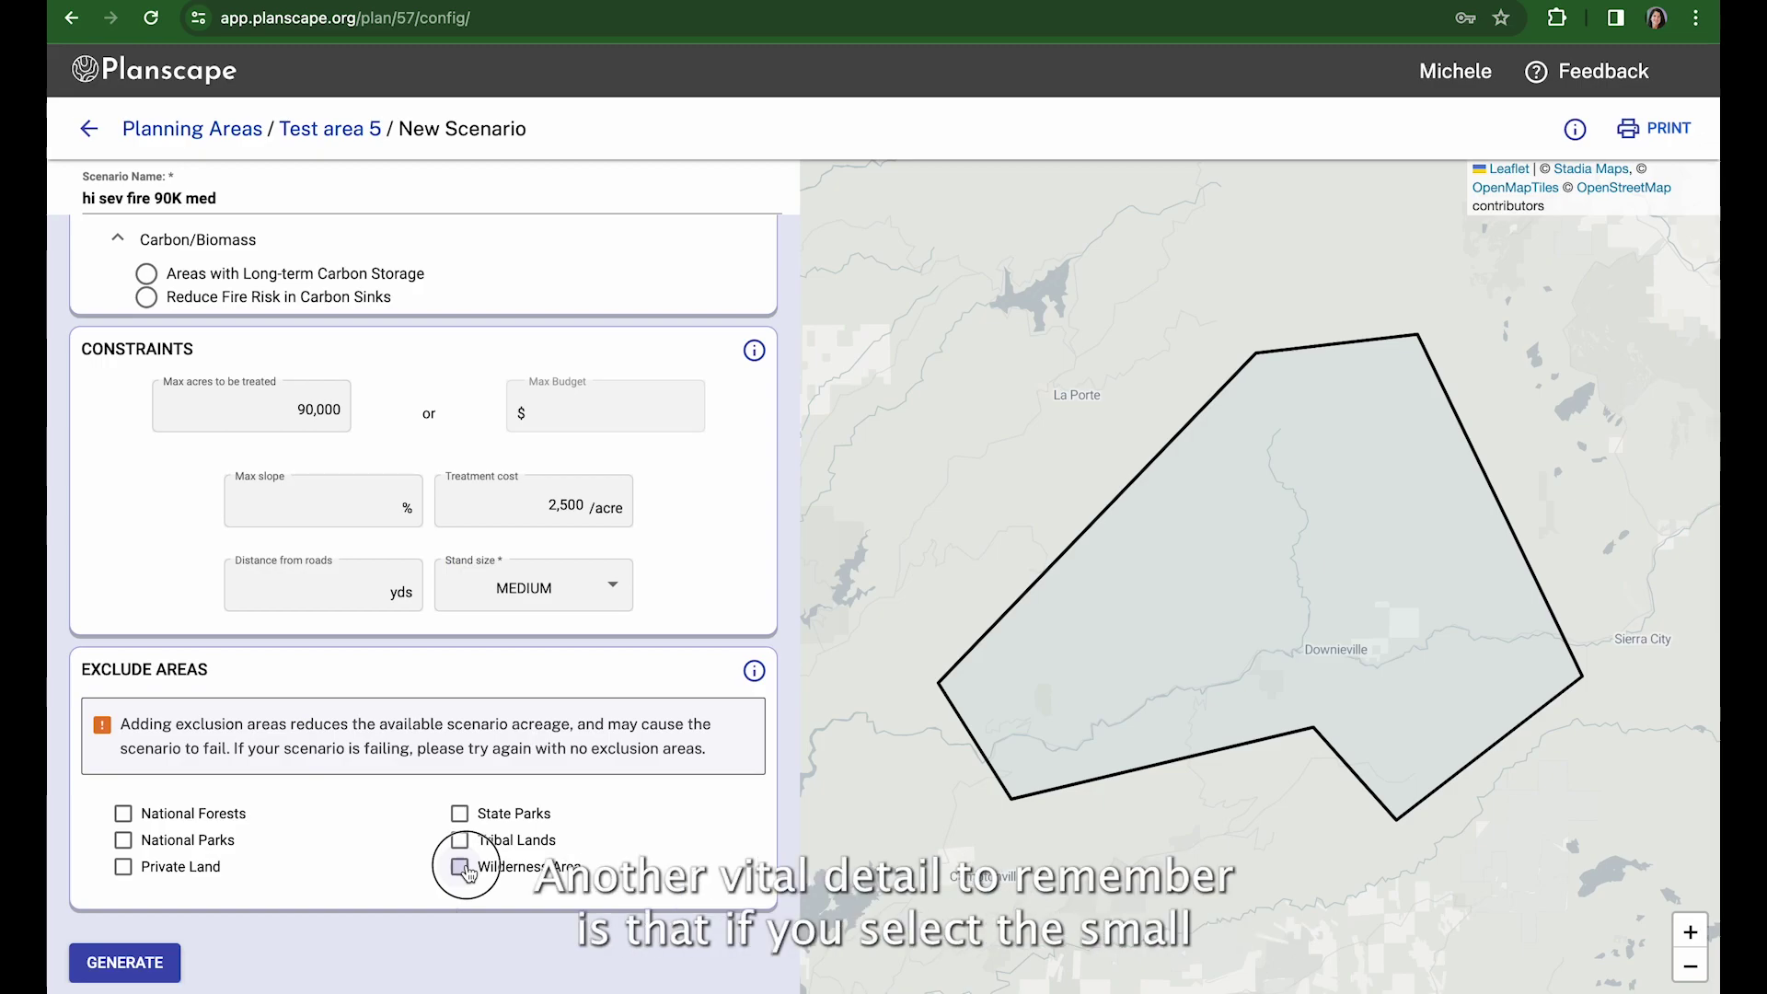
left_click(465, 870)
left_click(138, 962)
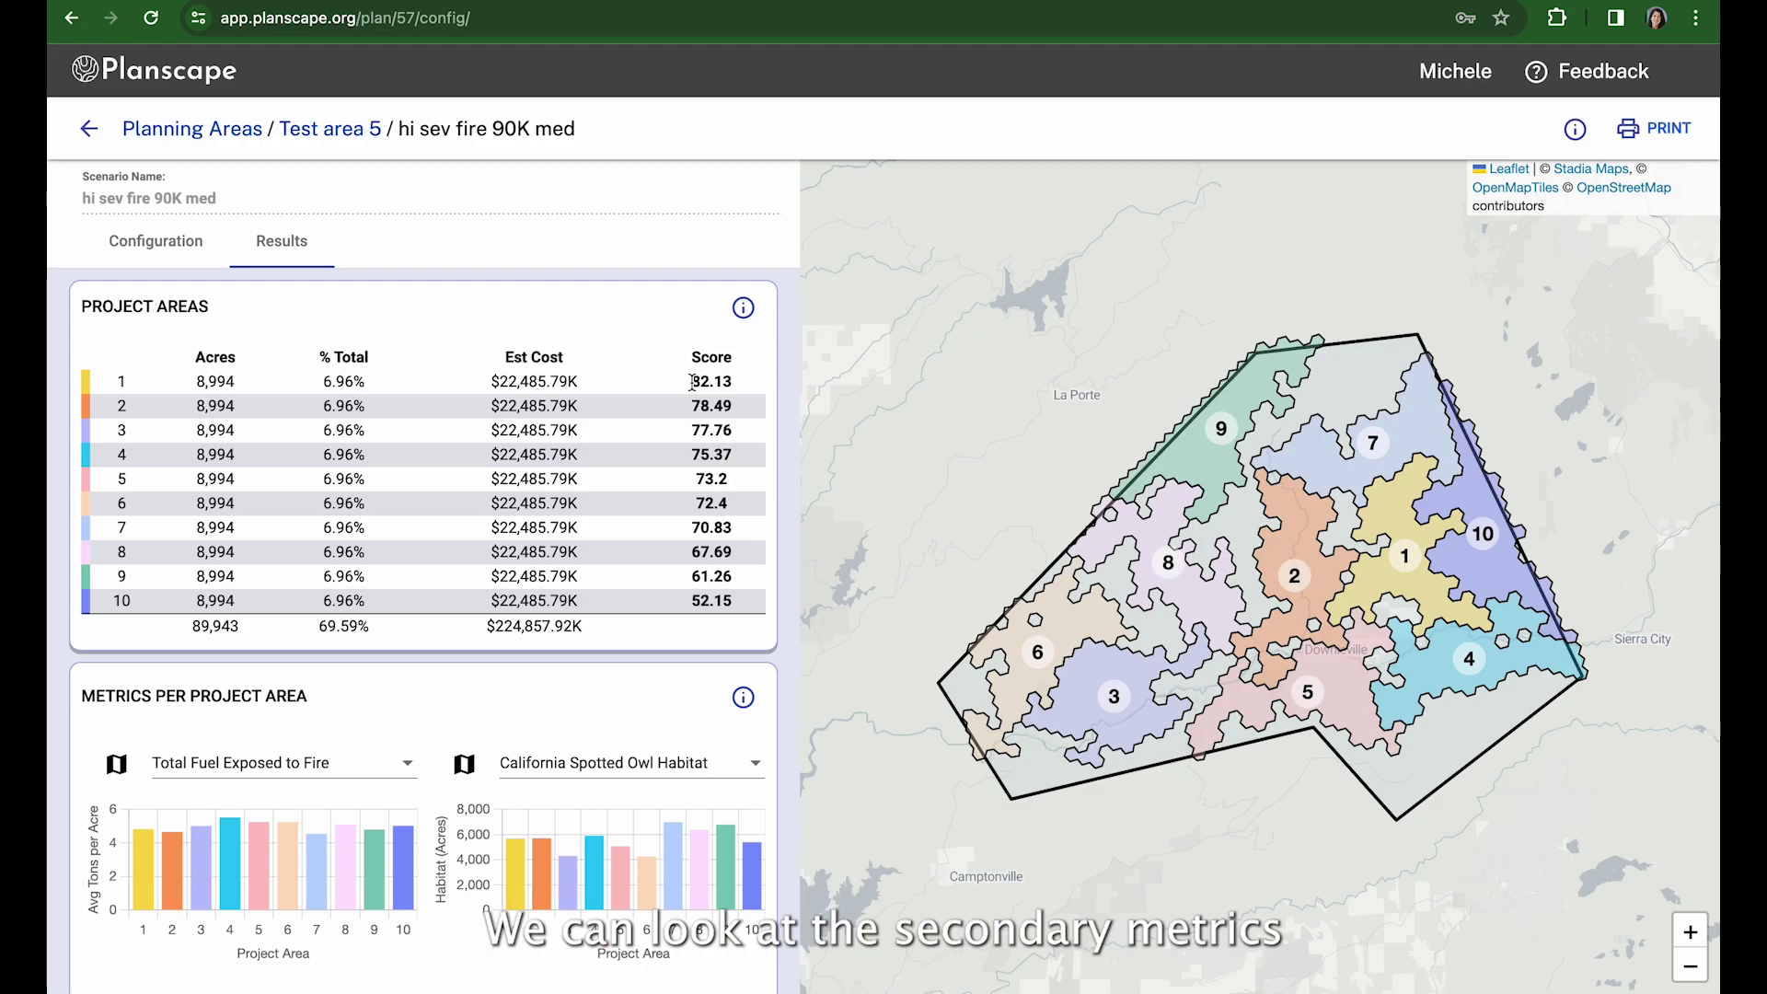
- Switch the Total Fuel Exposed to Fire chart to Probability of Fire Severity (High) and show that metric on the map
scroll(341, 780, "down", 3)
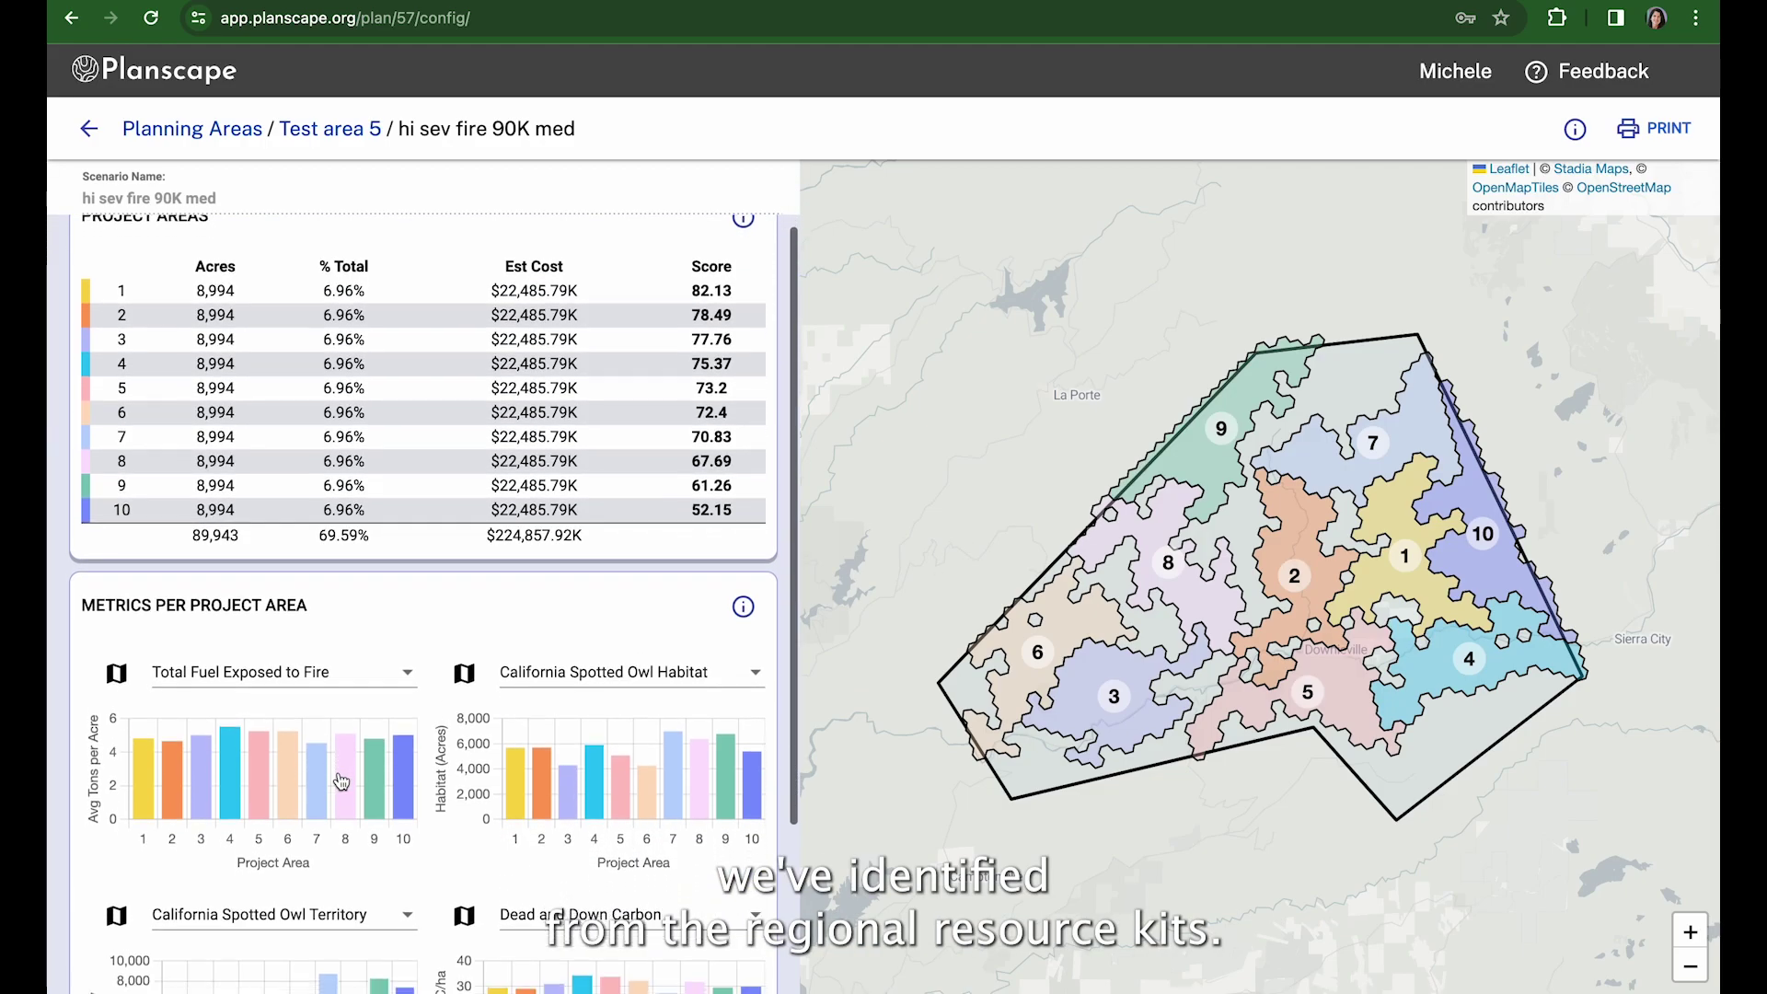
scroll(339, 780, "down", 3)
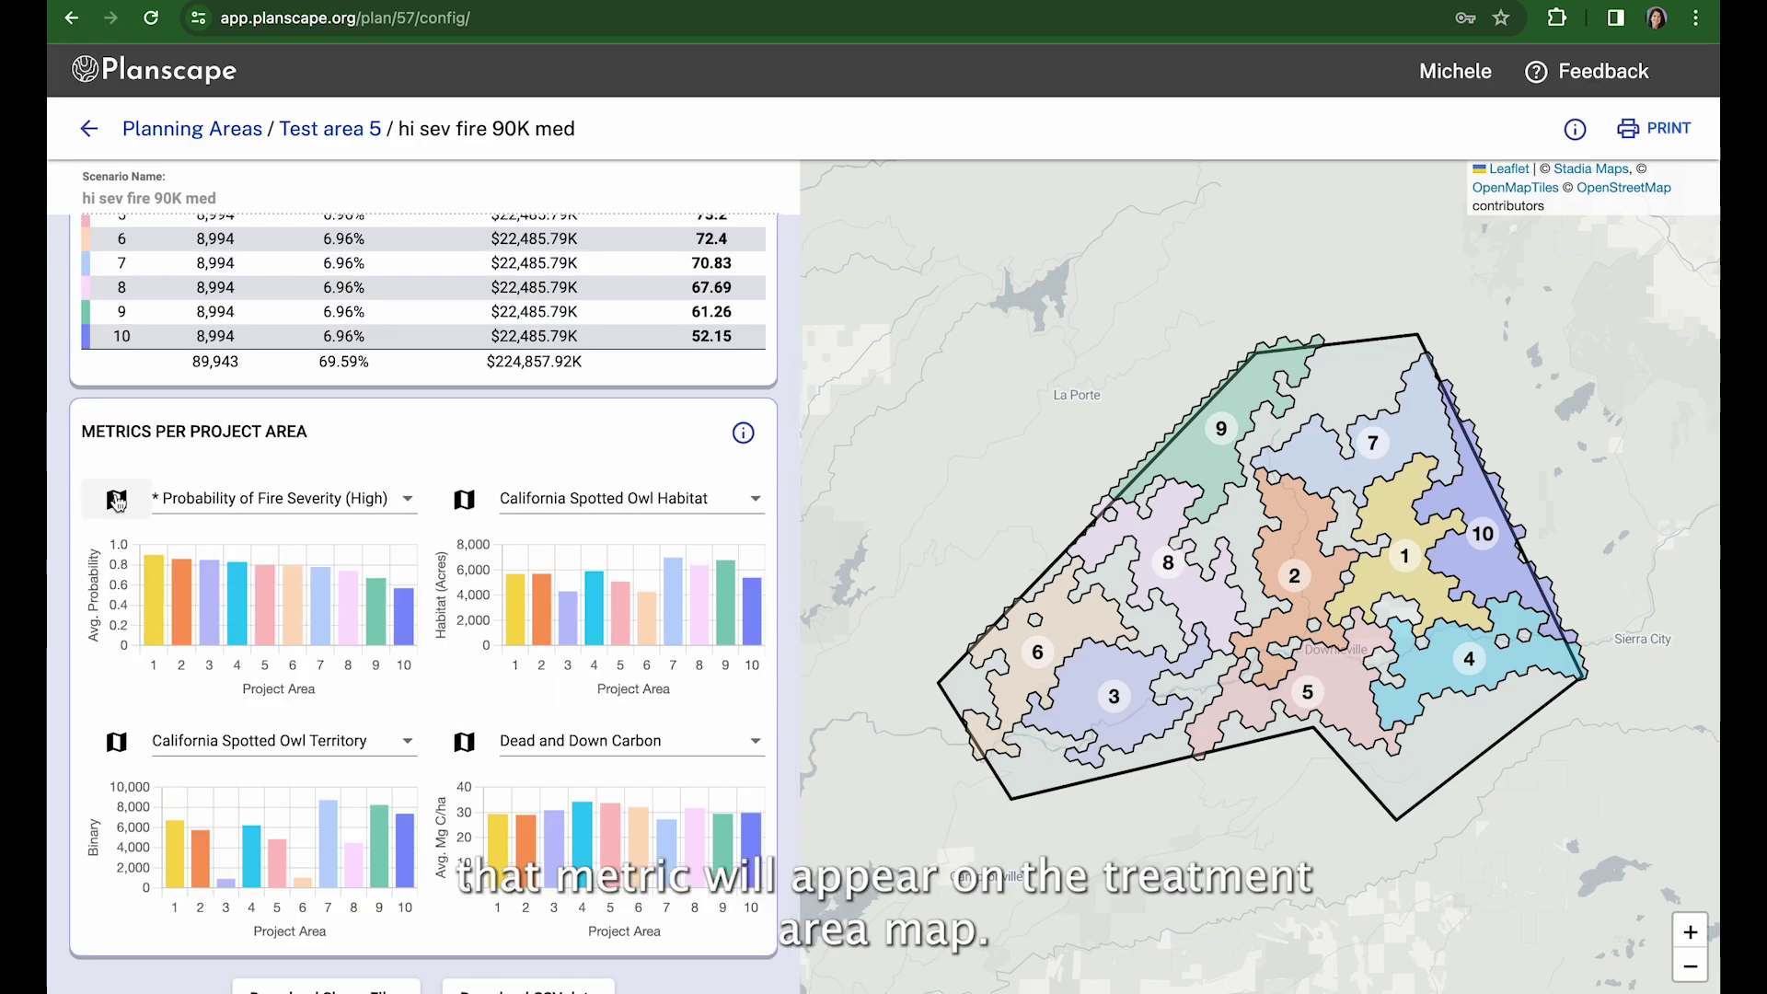
left_click(116, 499)
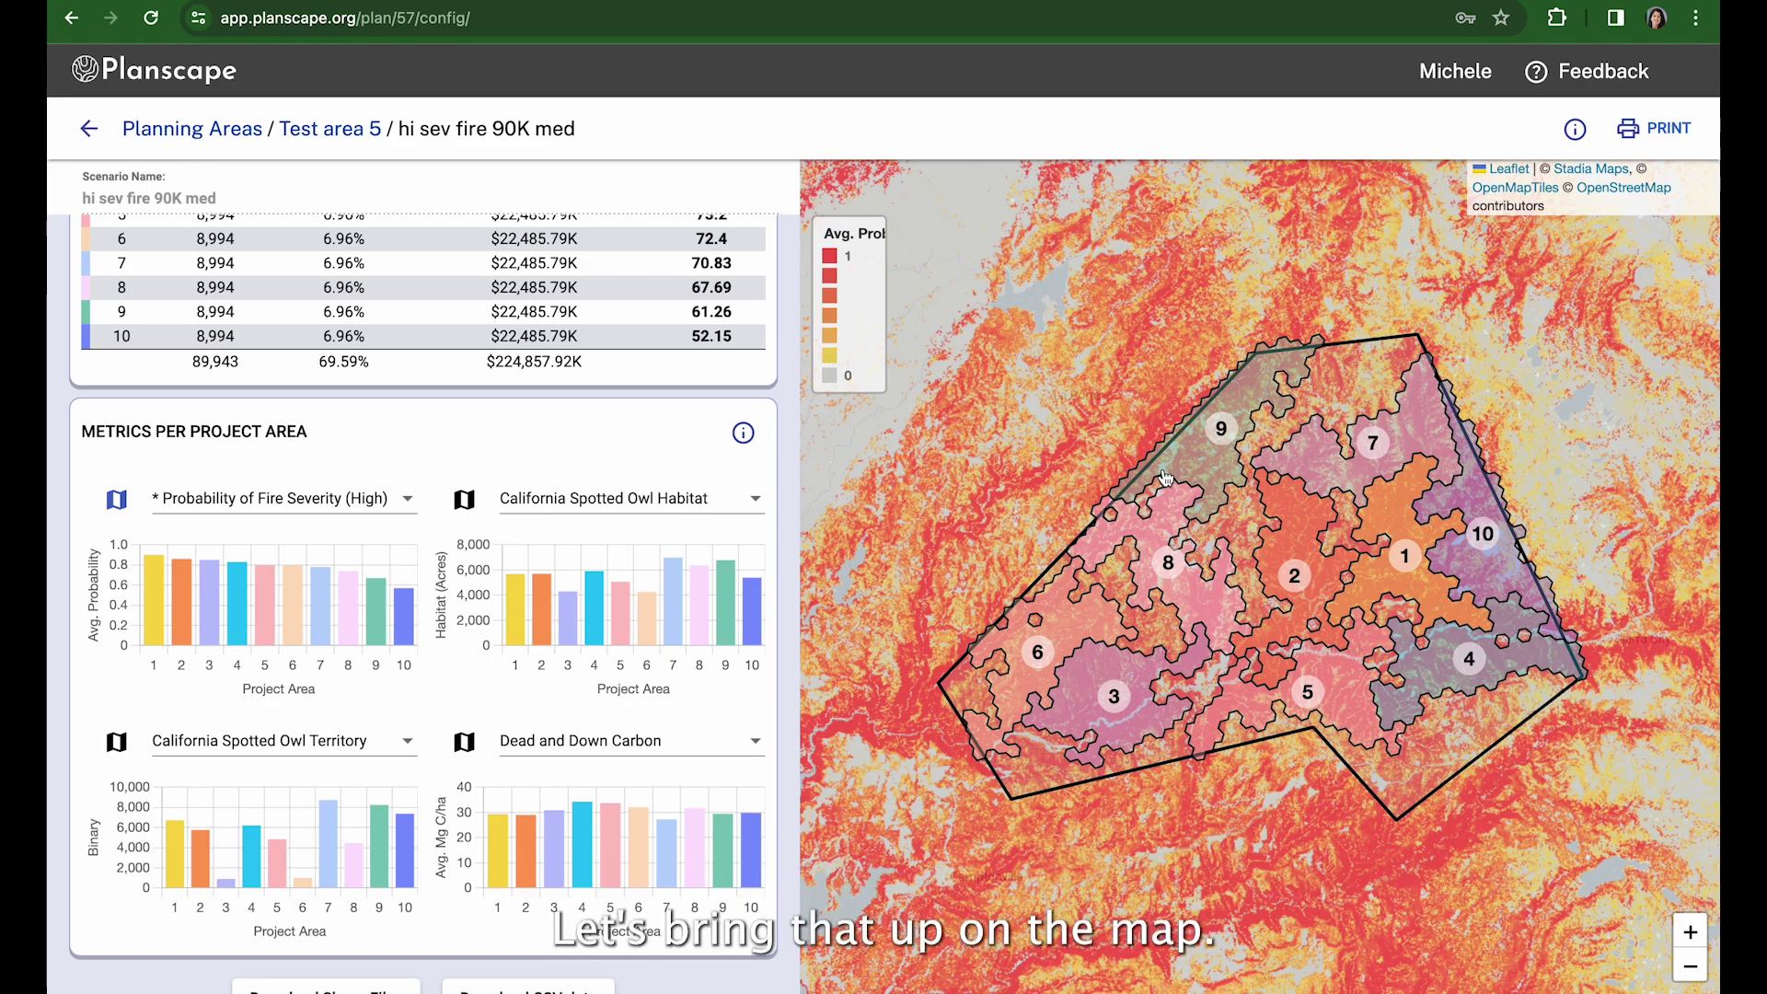
- Show Dead and Down Carbon on the map, and replace that metric with Sawtimber Biomass
scroll(701, 727, "down", 1)
left_click(464, 684)
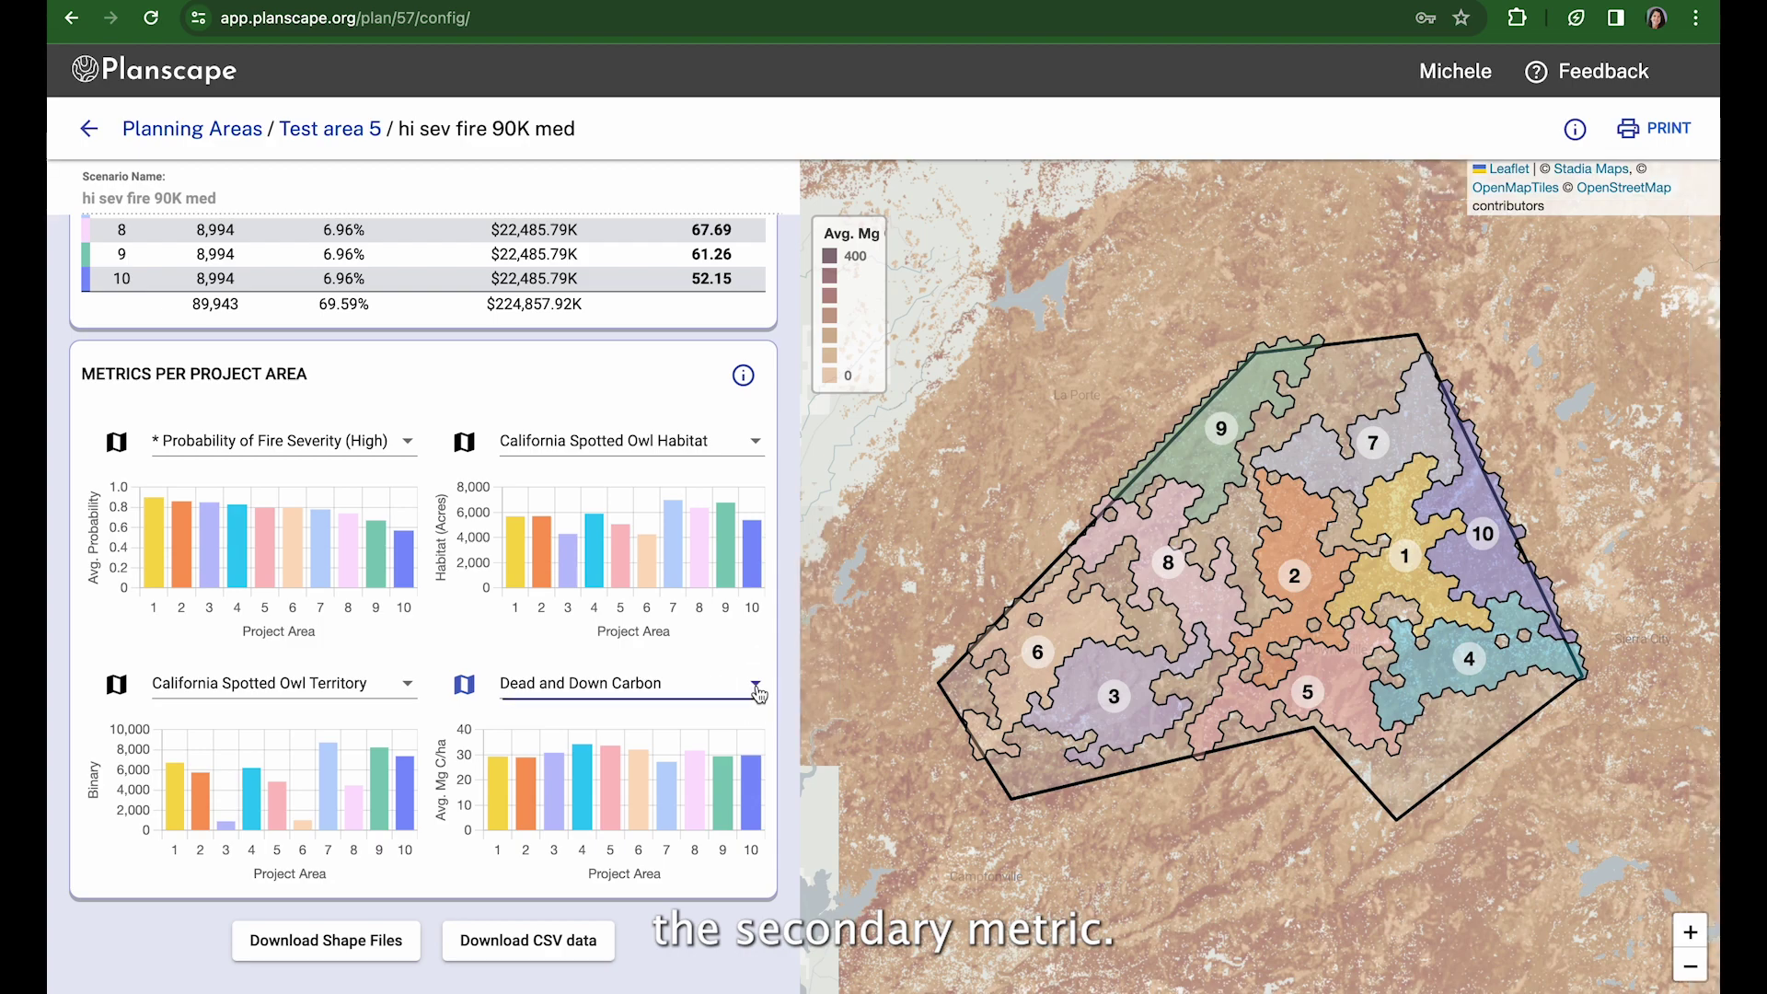
left_click(756, 687)
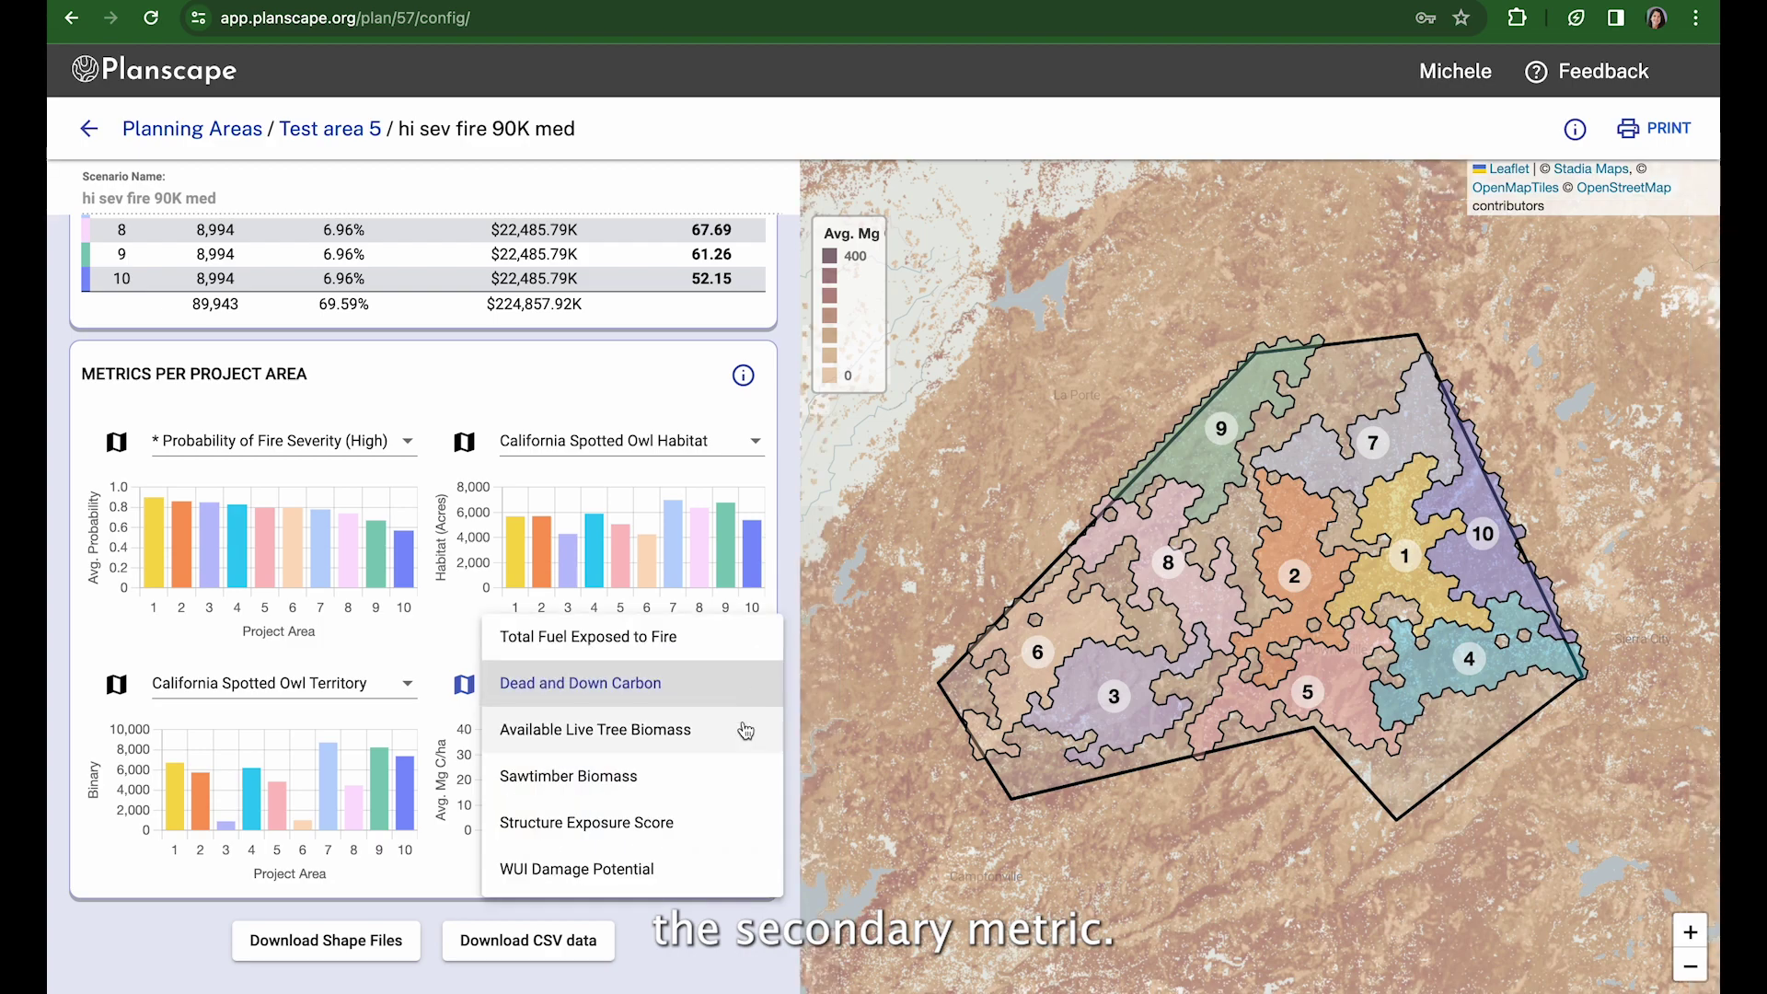
left_click(694, 780)
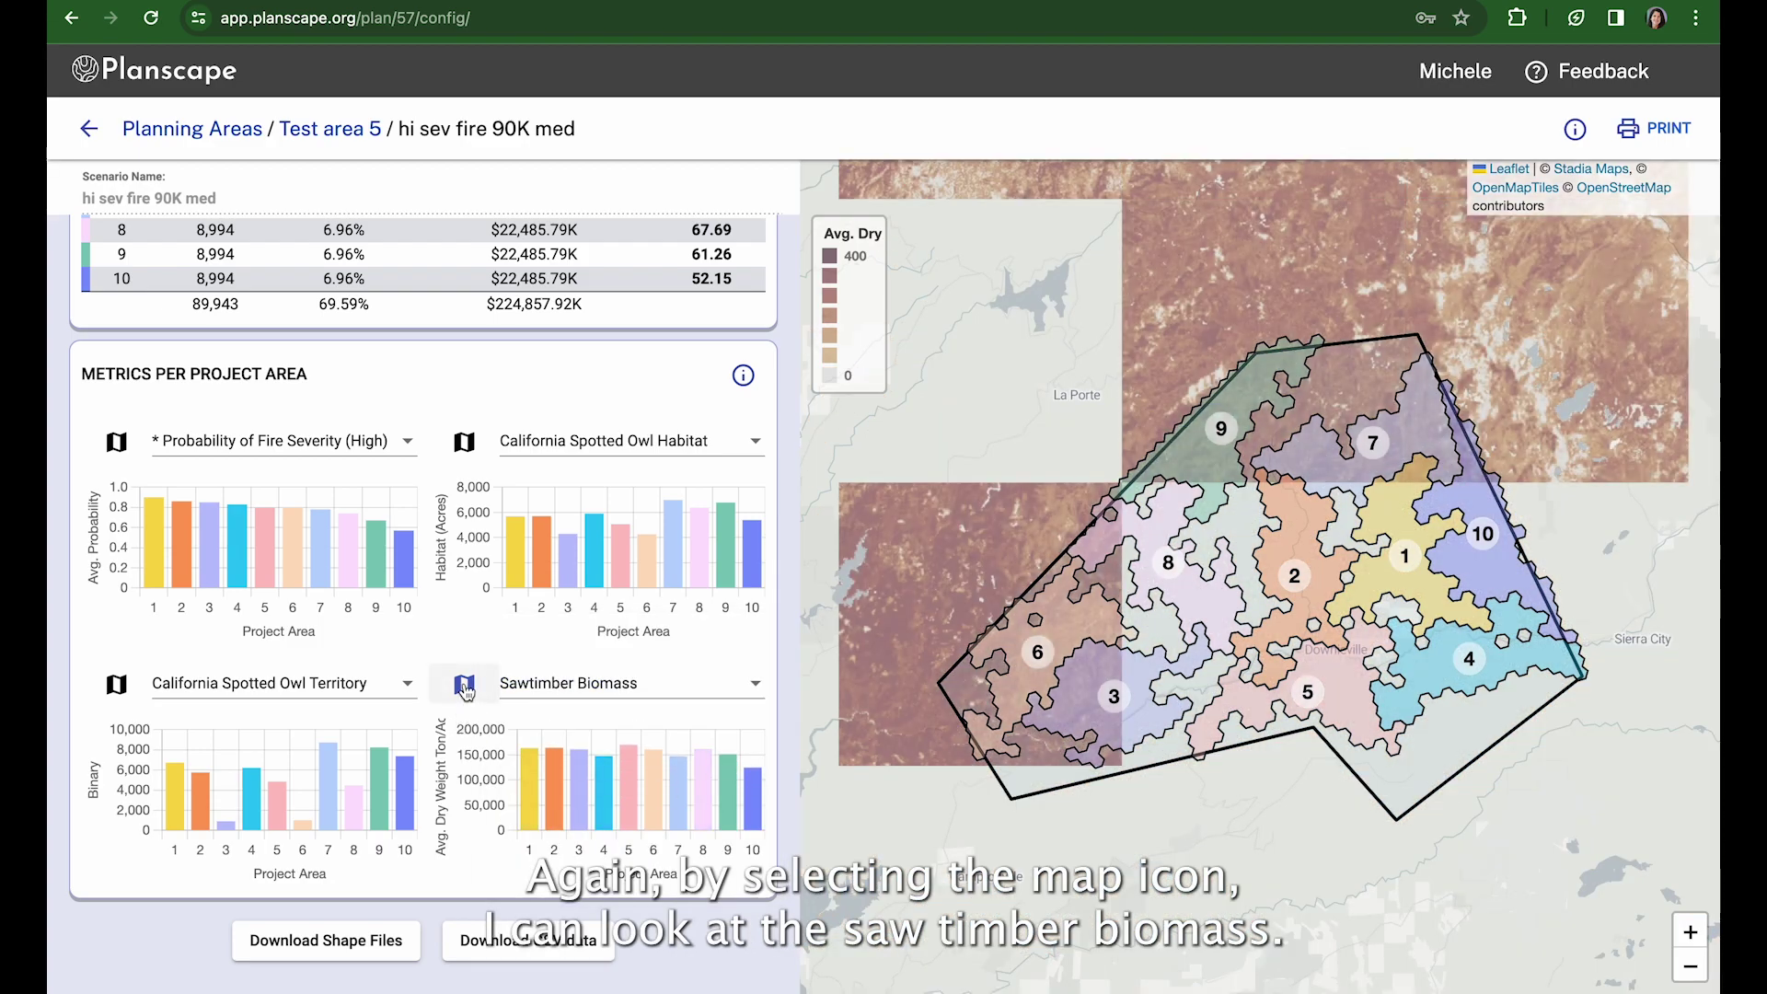